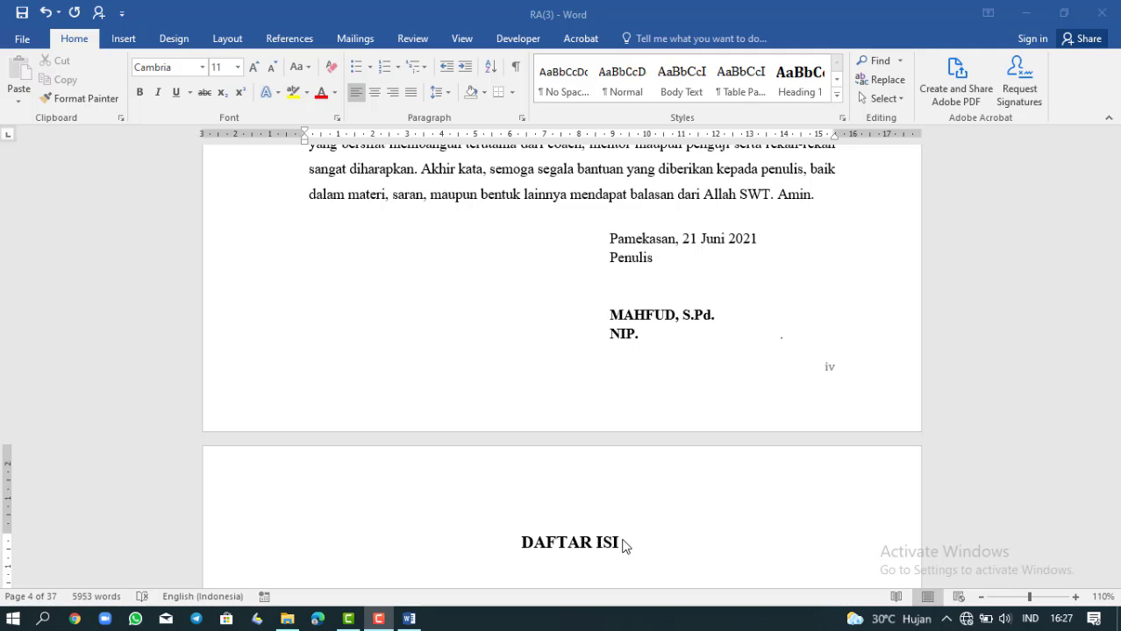
Review the preliminary pages from DAFTAR ISI back to the cover and forward to LEMBAR PENGESAHAN
{"action": "scroll", "coordinate": [626, 546], "scroll_direction": "down", "scroll_amount": 2}
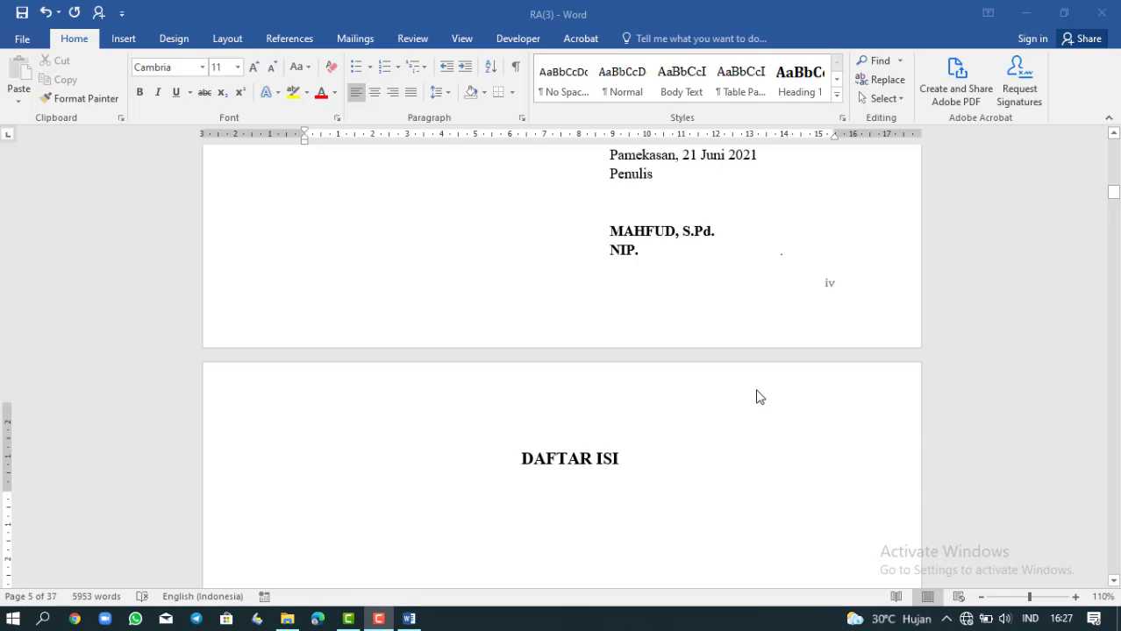
{"action": "scroll", "coordinate": [760, 396], "scroll_direction": "up", "scroll_amount": 5}
{"action": "scroll", "coordinate": [756, 397], "scroll_direction": "up", "scroll_amount": 12}
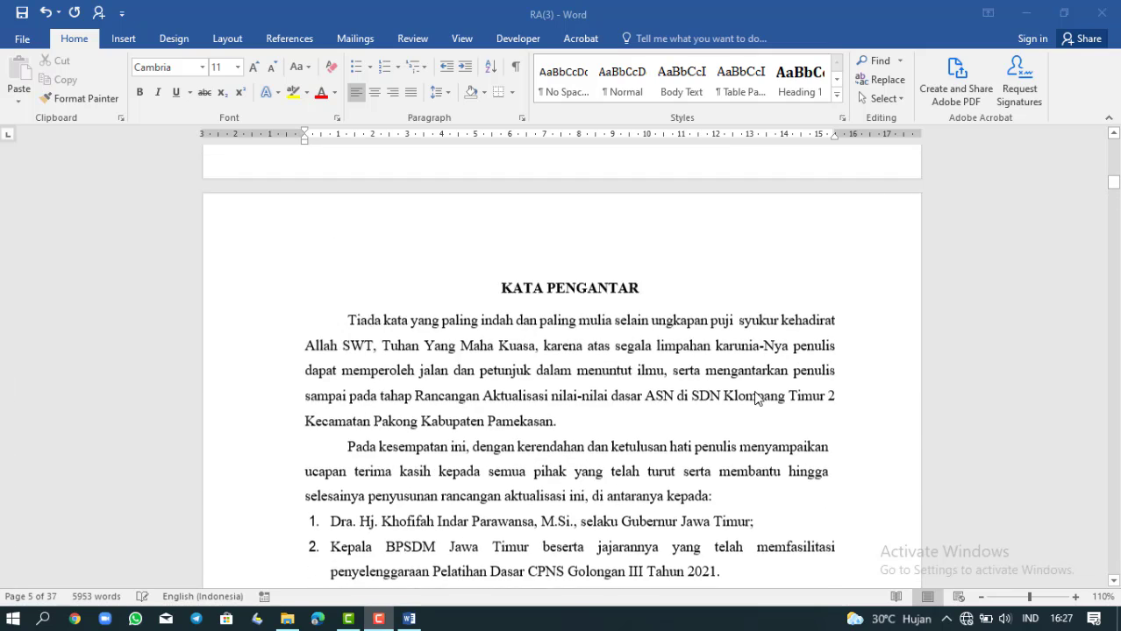
{"action": "scroll", "coordinate": [756, 397], "scroll_direction": "up", "scroll_amount": 7}
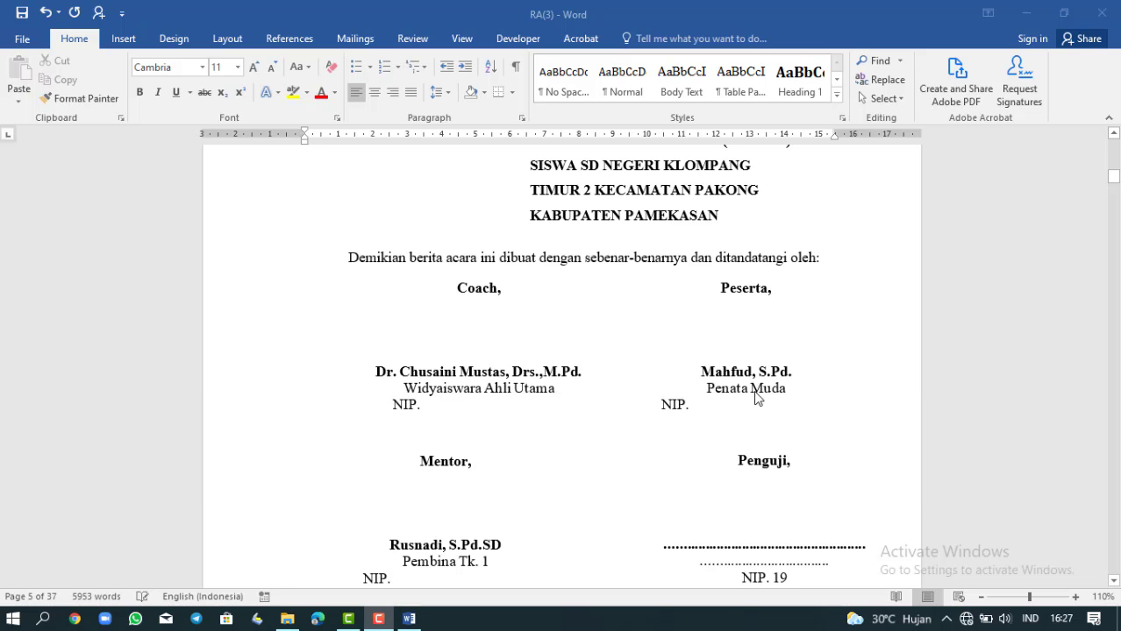
{"action": "scroll", "coordinate": [758, 398], "scroll_direction": "up", "scroll_amount": 10}
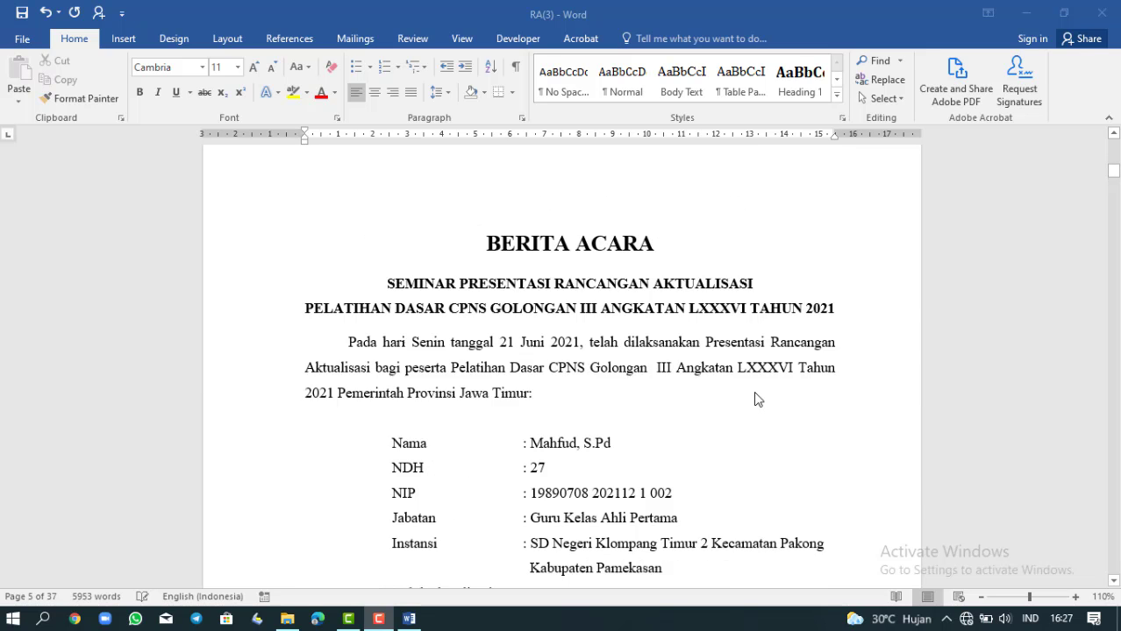
{"action": "scroll", "coordinate": [758, 399], "scroll_direction": "up", "scroll_amount": 12}
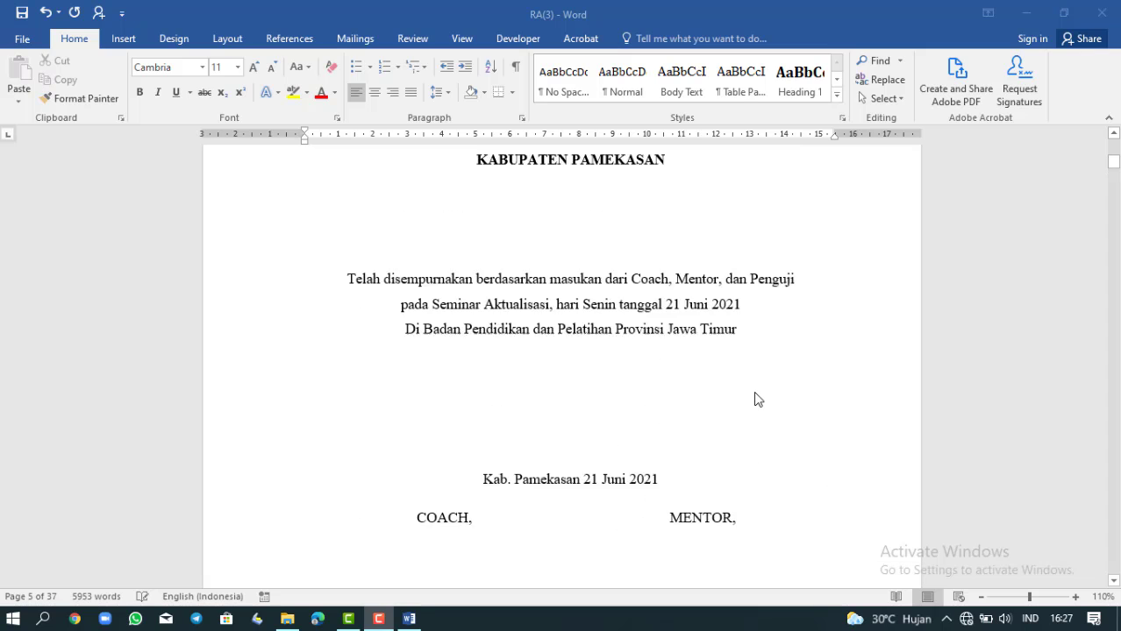
{"action": "scroll", "coordinate": [758, 399], "scroll_direction": "up", "scroll_amount": 12}
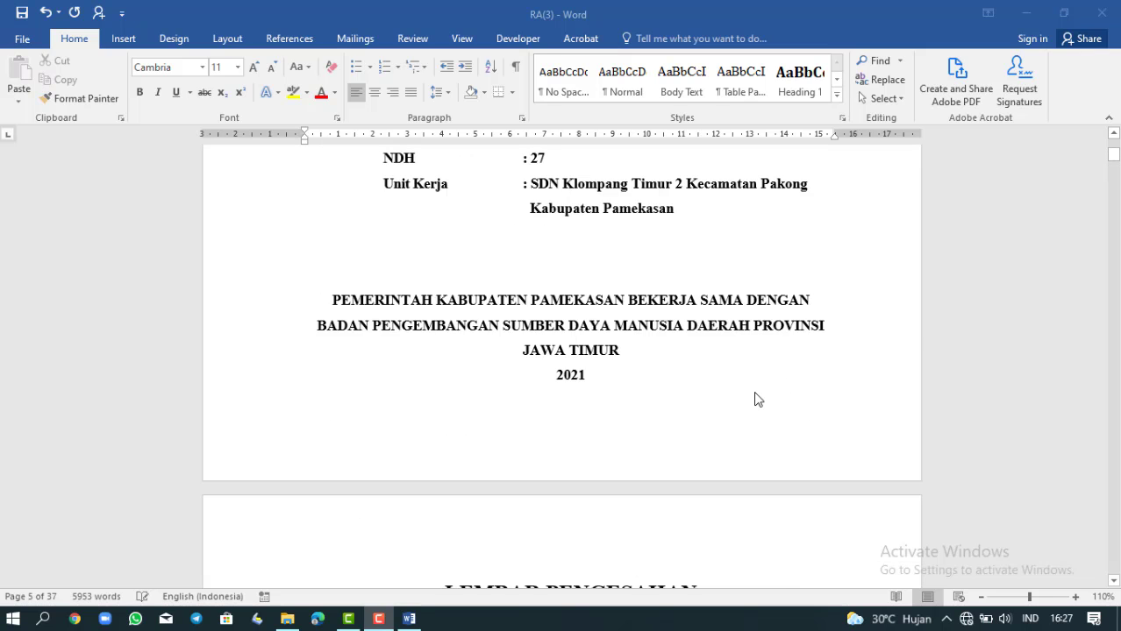
{"action": "scroll", "coordinate": [758, 399], "scroll_direction": "up", "scroll_amount": 1}
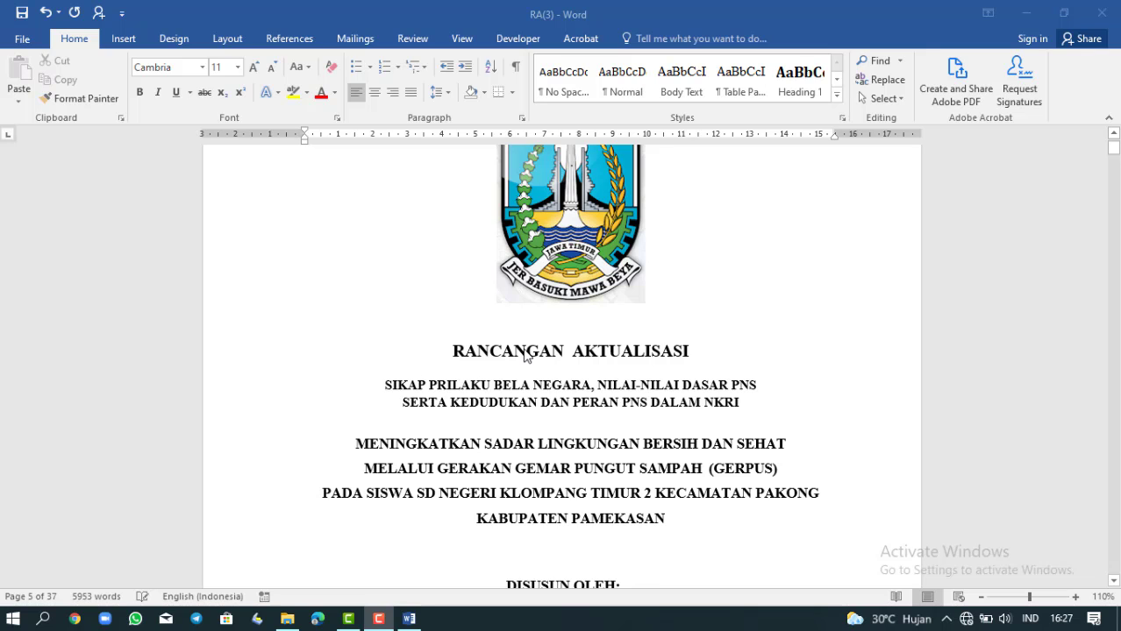
{"action": "scroll", "coordinate": [639, 433], "scroll_direction": "down", "scroll_amount": 4}
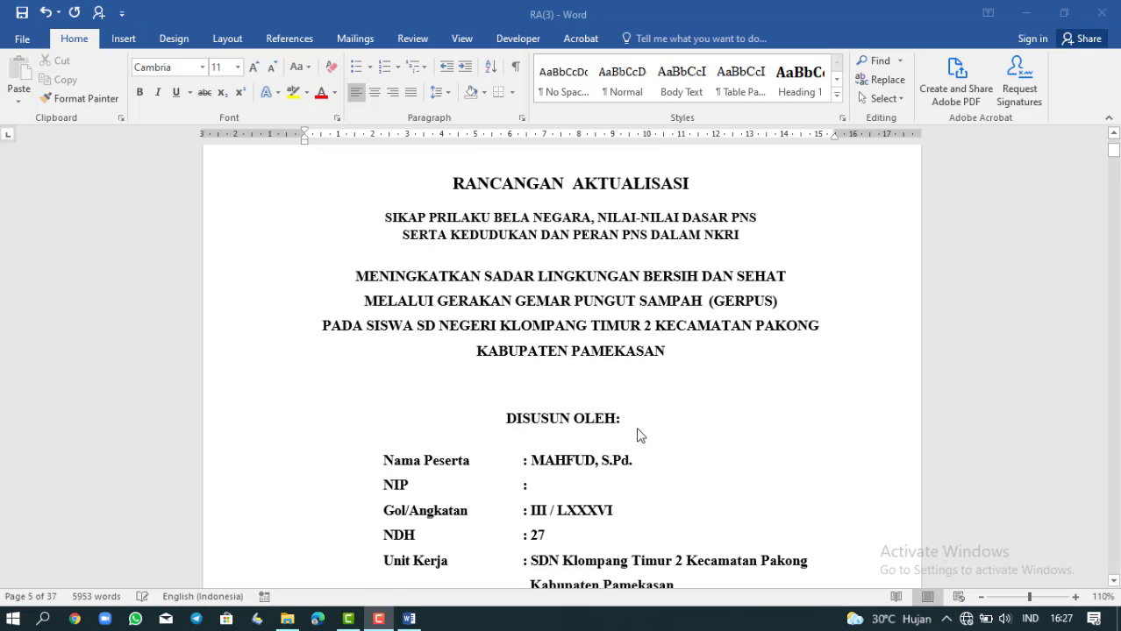
{"action": "scroll", "coordinate": [635, 434], "scroll_direction": "down", "scroll_amount": 1}
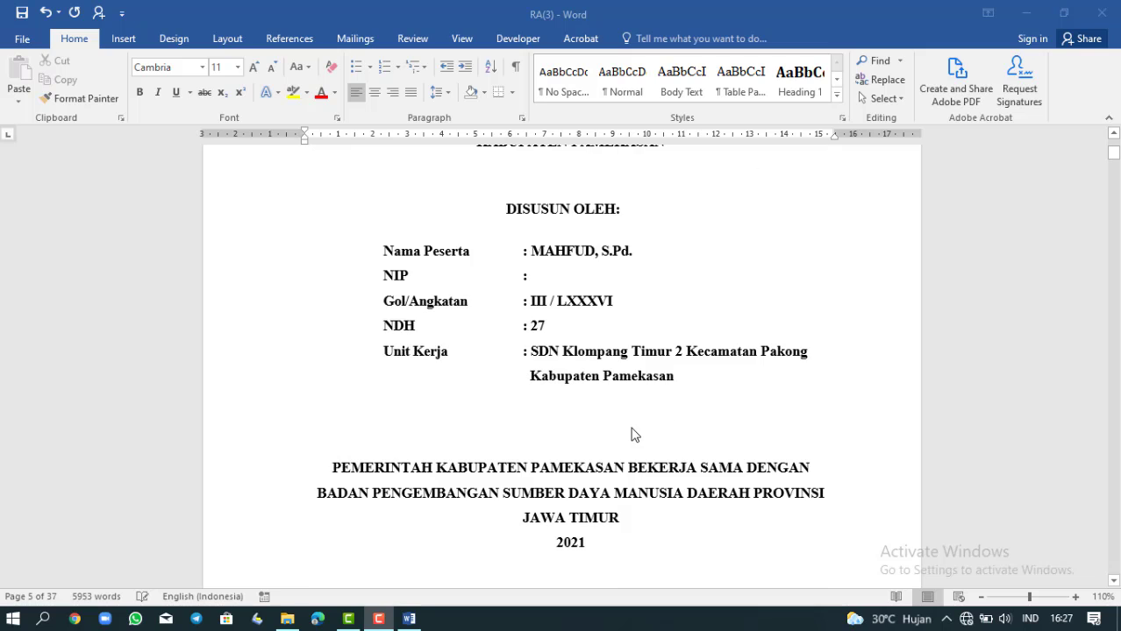
{"action": "scroll", "coordinate": [633, 436], "scroll_direction": "down", "scroll_amount": 1}
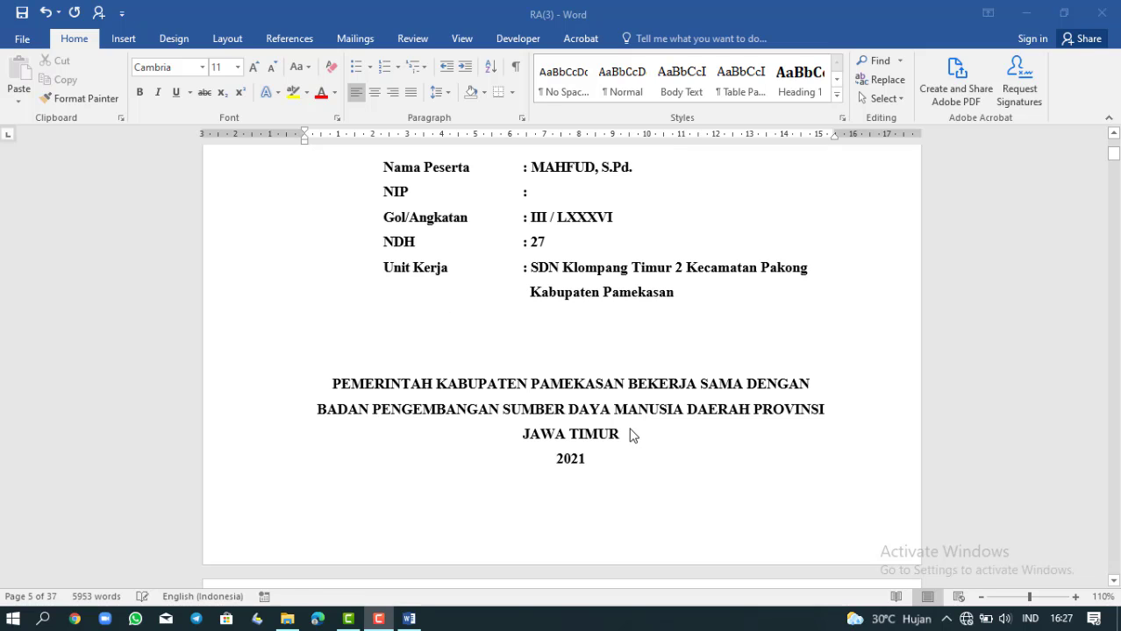
{"action": "scroll", "coordinate": [630, 429], "scroll_direction": "down", "scroll_amount": 1}
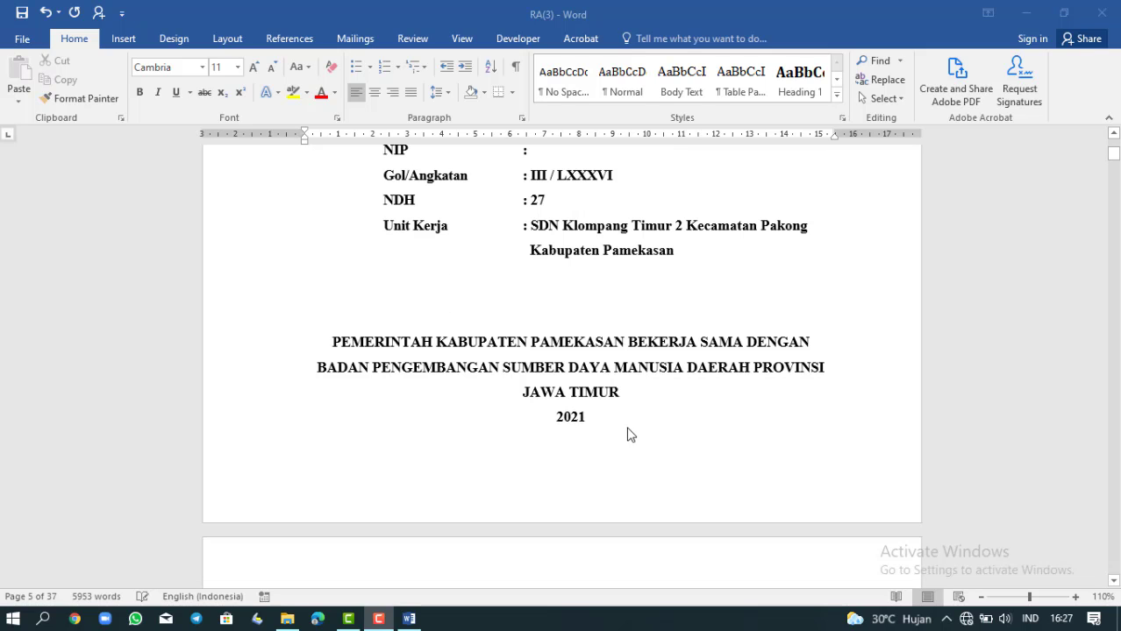
{"action": "scroll", "coordinate": [630, 433], "scroll_direction": "up", "scroll_amount": 4}
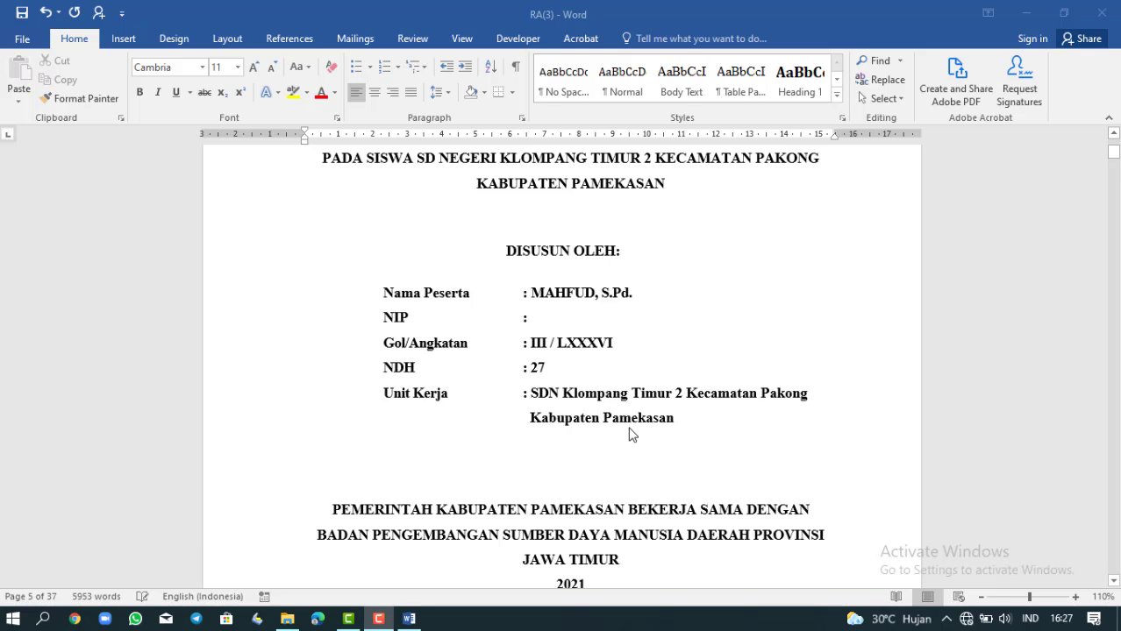
{"action": "scroll", "coordinate": [629, 433], "scroll_direction": "down", "scroll_amount": 9}
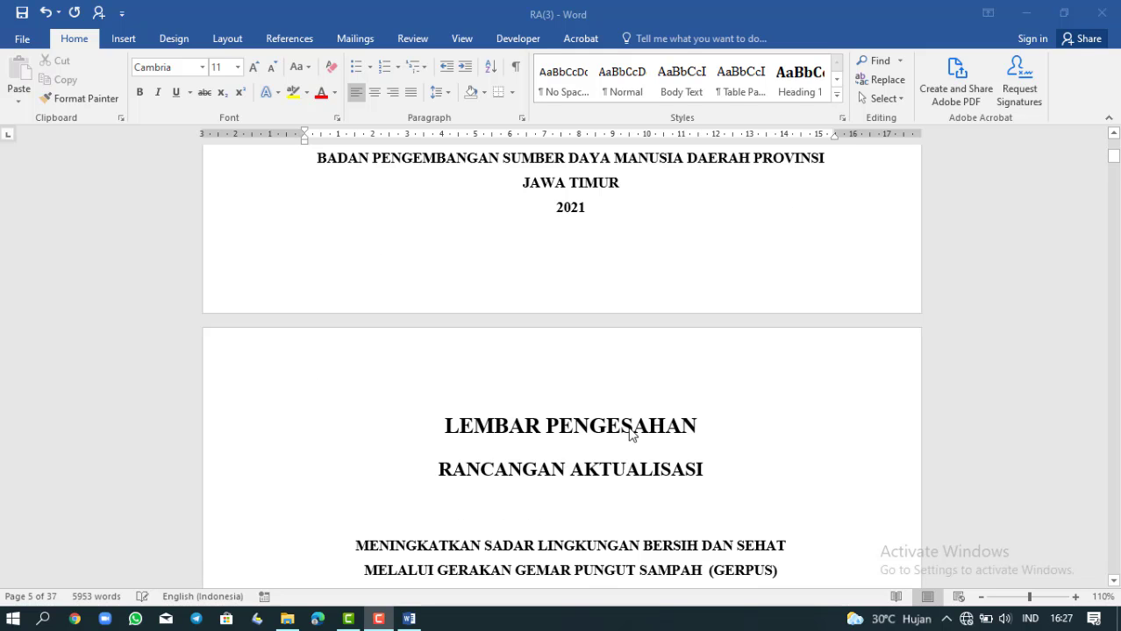
{"action": "scroll", "coordinate": [631, 435], "scroll_direction": "down", "scroll_amount": 2}
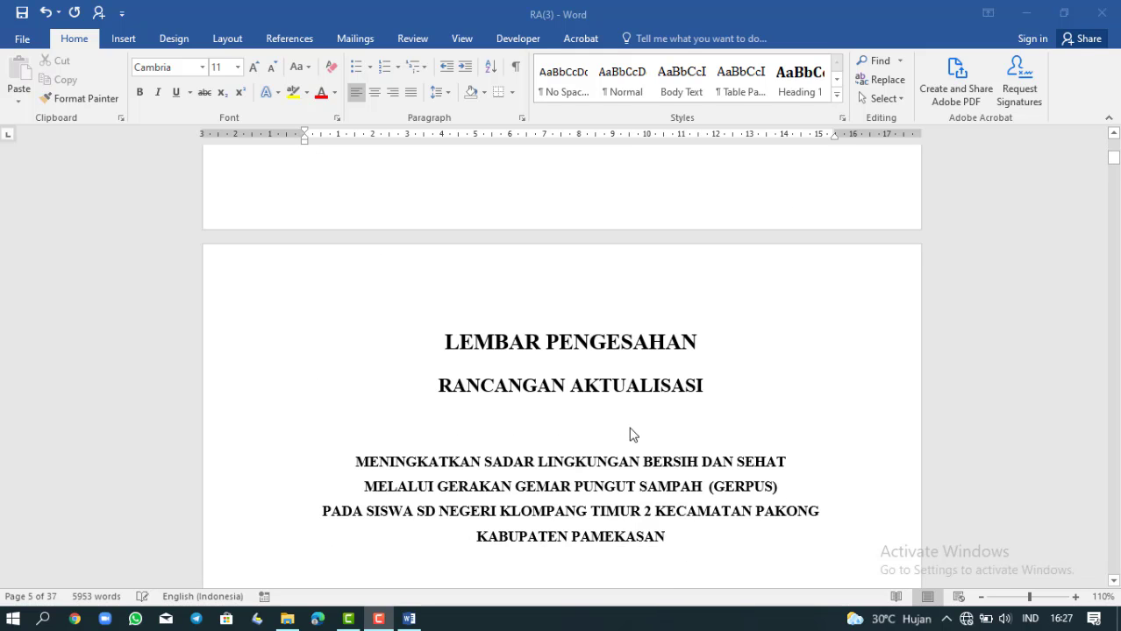
Insert page numbers at the bottom of the page in the Plain Number 3 style, starting from the LEMBAR PENGESAHAN page
{"action": "left_click", "coordinate": [744, 474]}
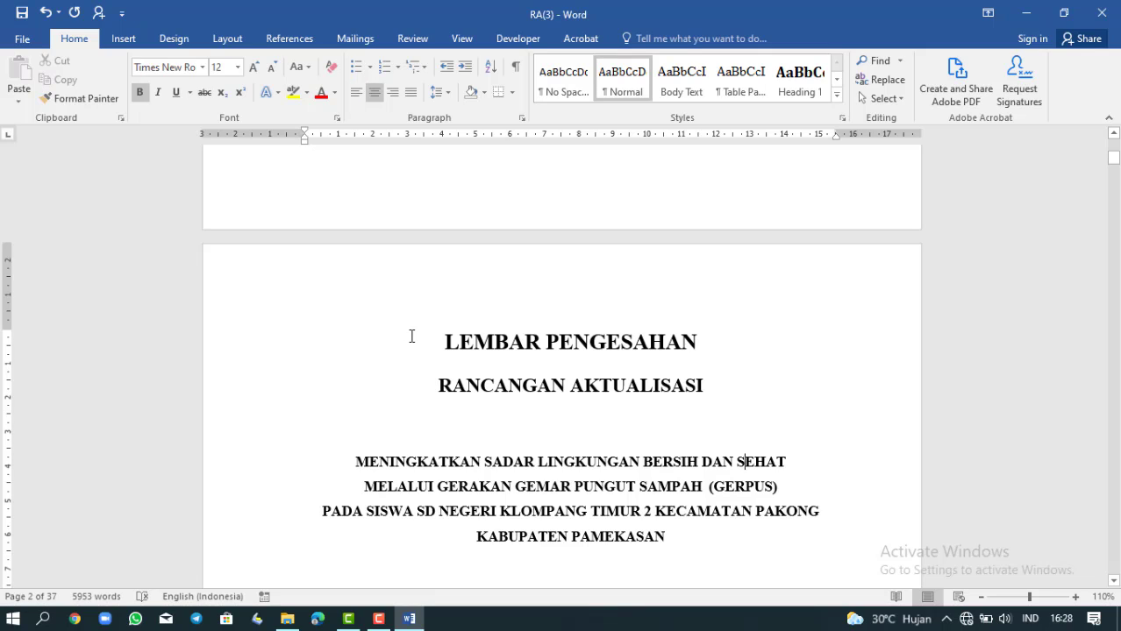
{"action": "left_click", "coordinate": [128, 39]}
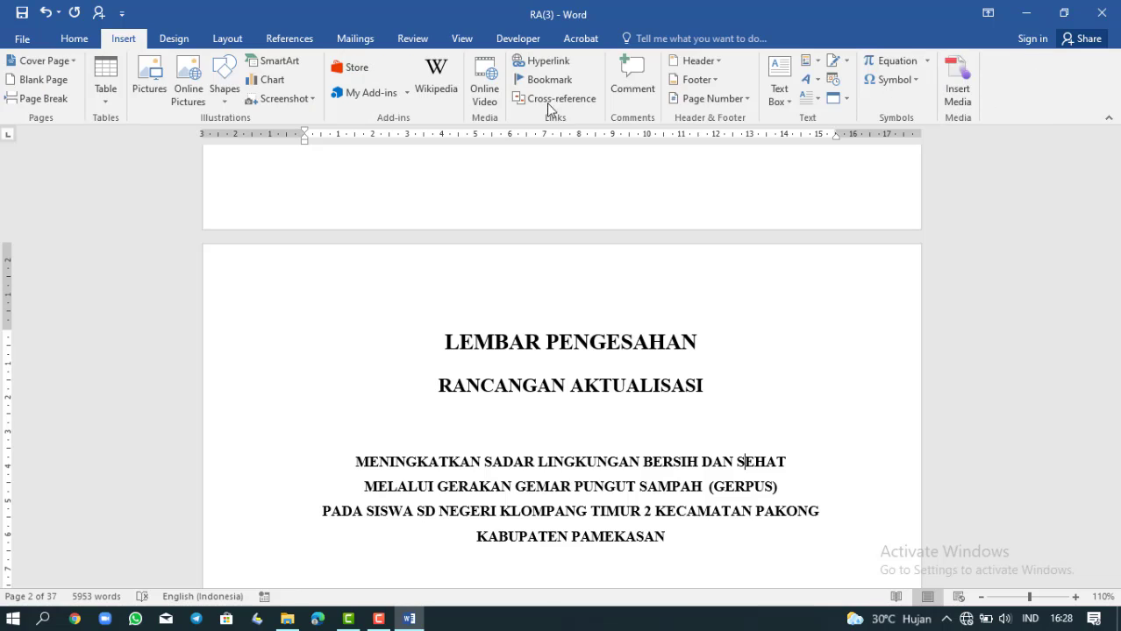
{"action": "left_click", "coordinate": [748, 98]}
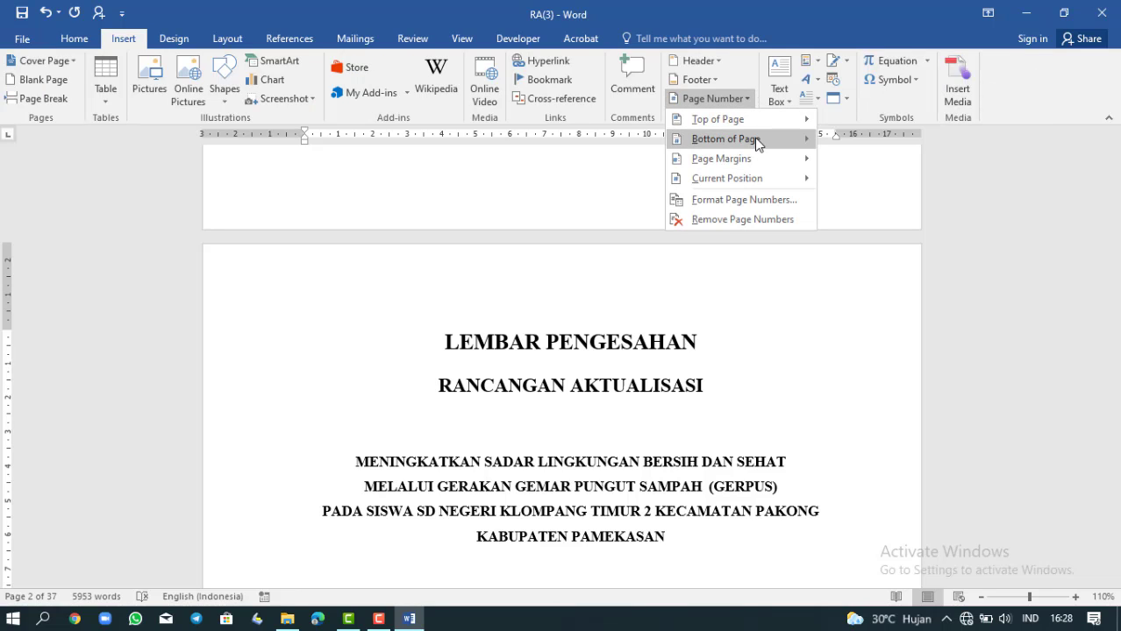
{"action": "mouse_move", "coordinate": [757, 143]}
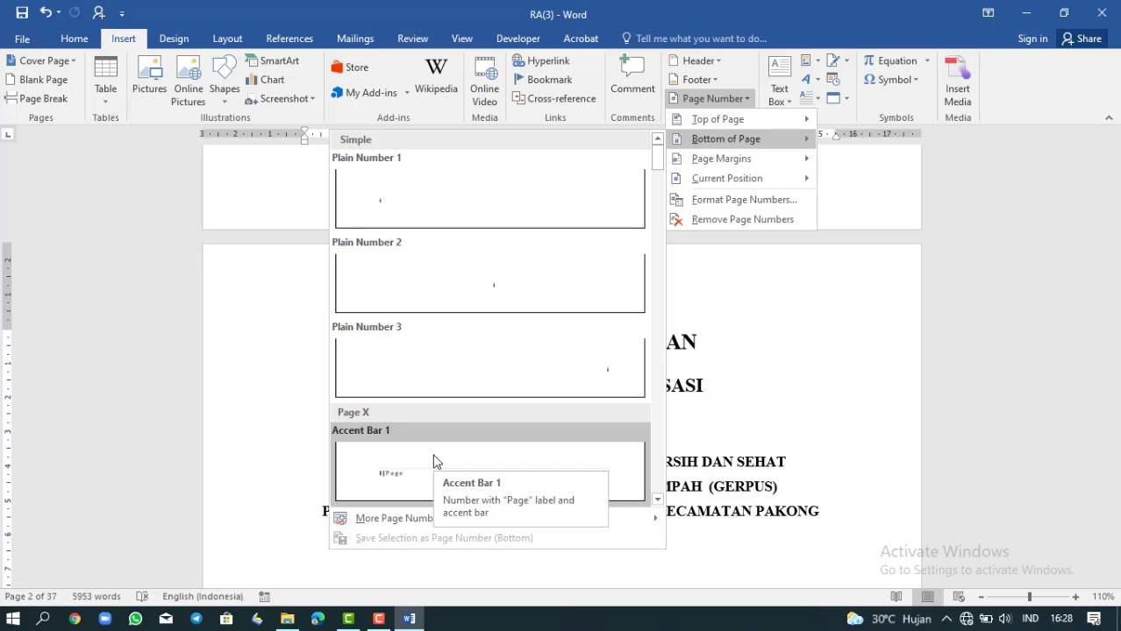
{"action": "left_click", "coordinate": [506, 376]}
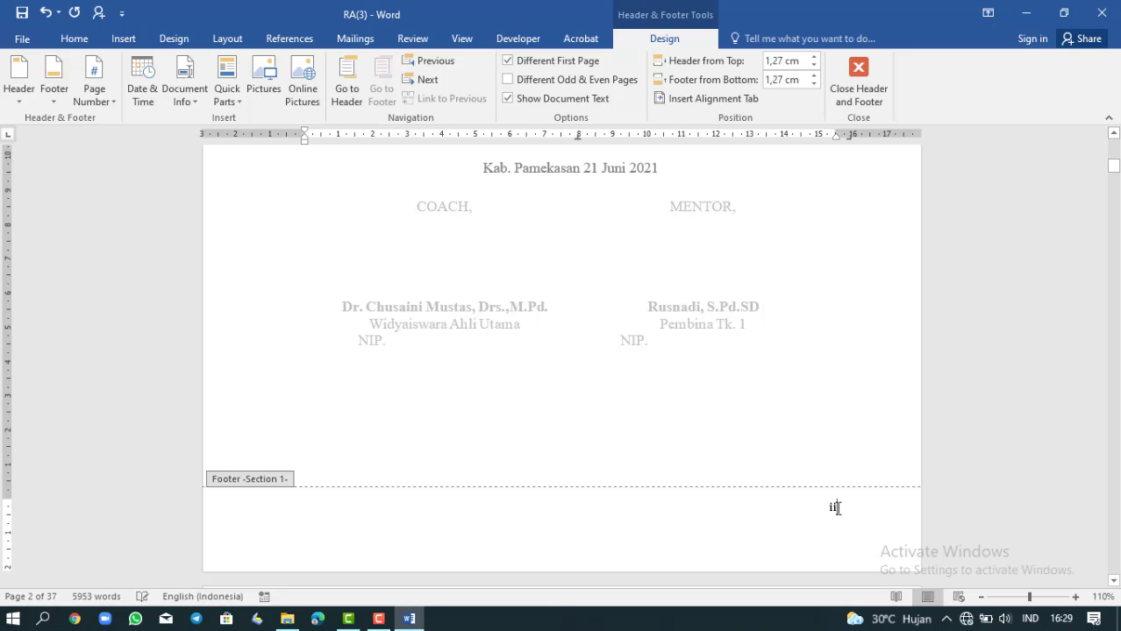
Check the number format and starting number in the page number format settings, without applying any change
{"action": "left_click", "coordinate": [109, 107]}
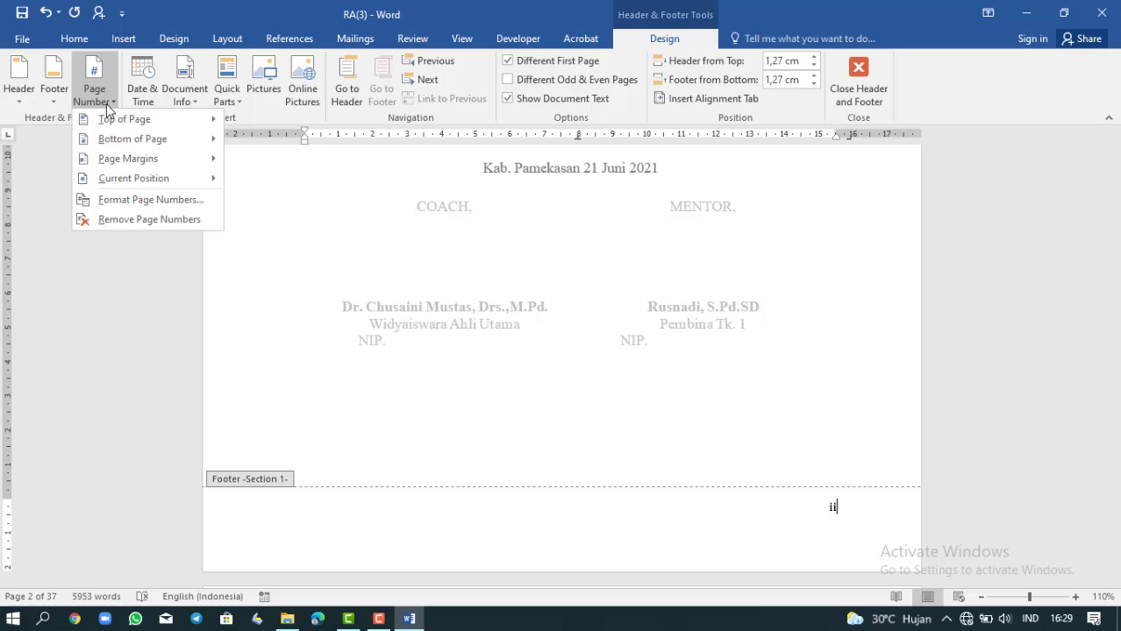
{"action": "left_click", "coordinate": [131, 200]}
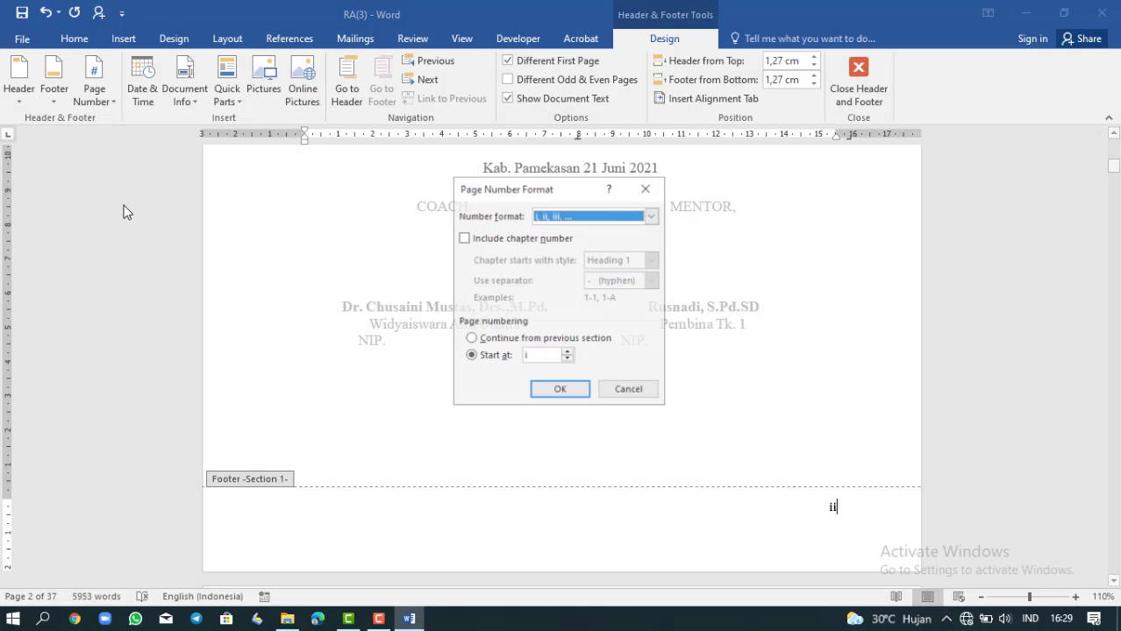
{"action": "left_click", "coordinate": [651, 217]}
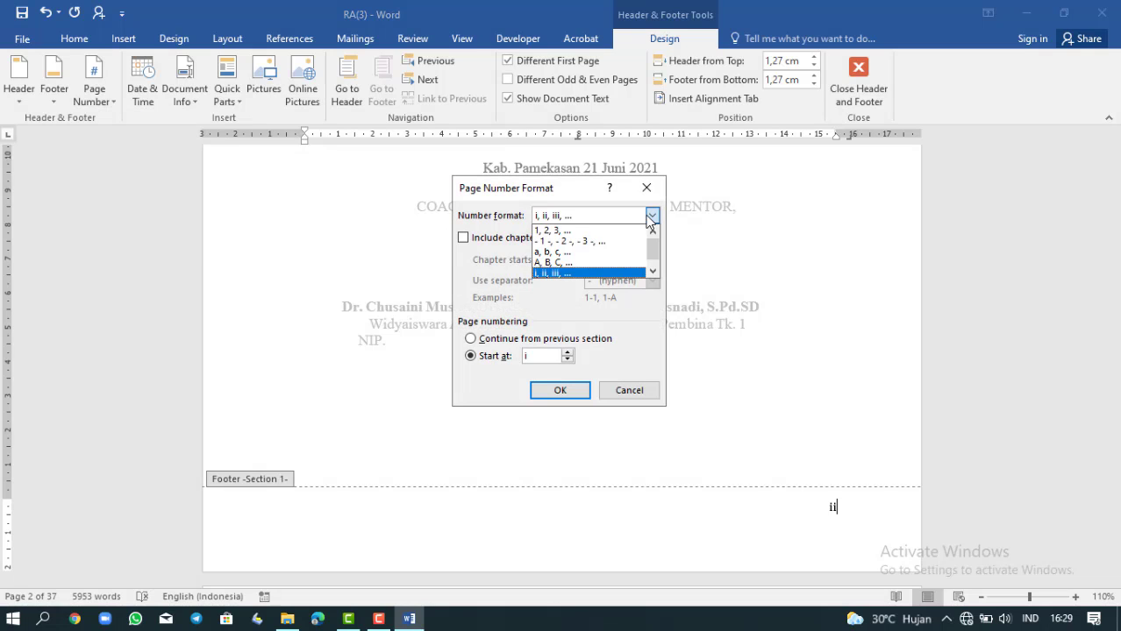
{"action": "left_click", "coordinate": [562, 274]}
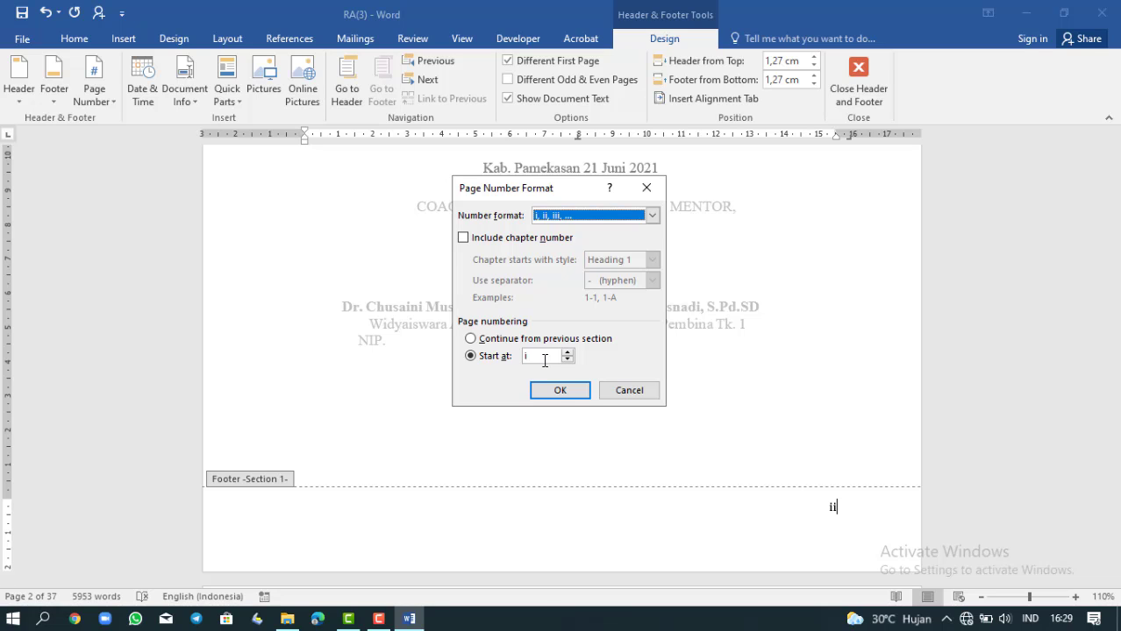
{"action": "left_click", "coordinate": [625, 392]}
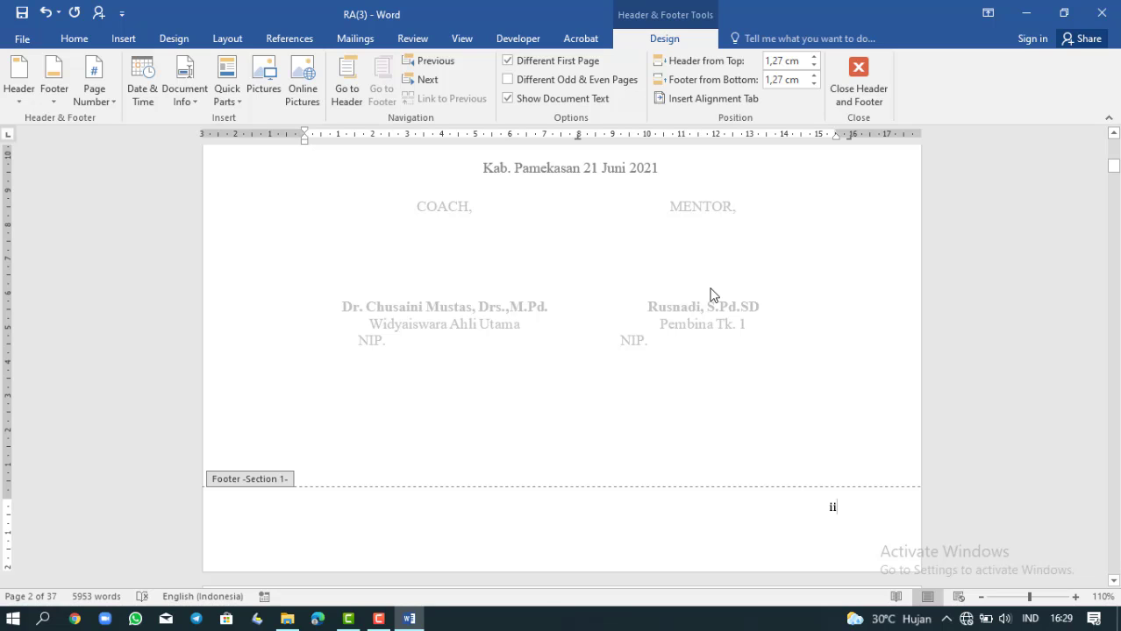
Leave header and footer editing and examine the footer page numbers from LEMBAR PENGESAHAN through to the BAB 1 page
{"action": "scroll", "coordinate": [711, 294], "scroll_direction": "down", "scroll_amount": 3}
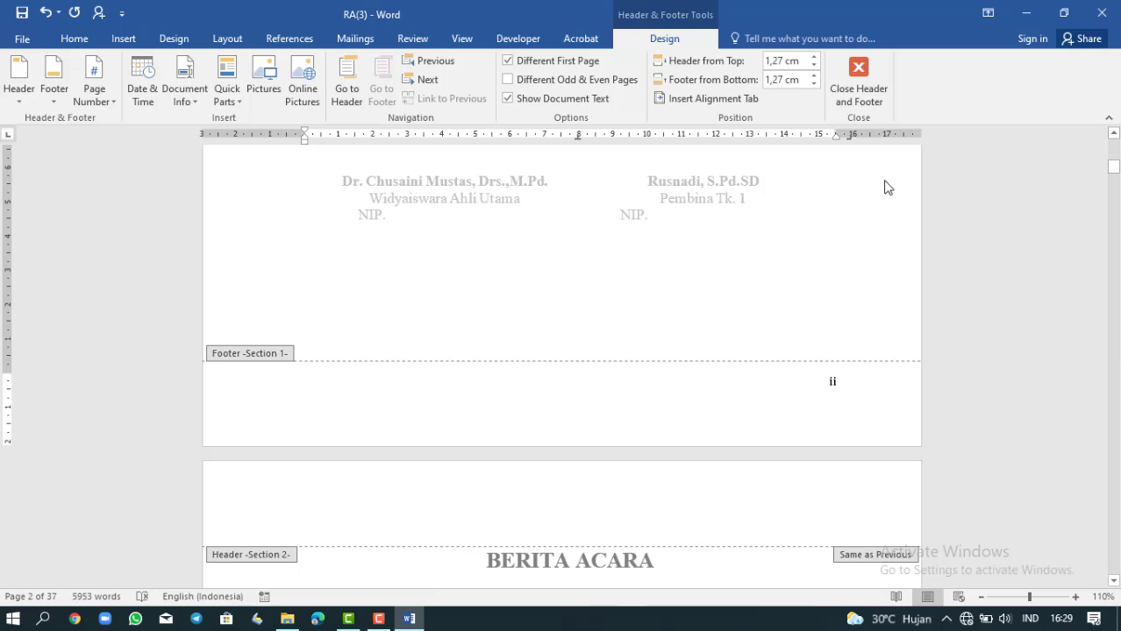
{"action": "left_click", "coordinate": [871, 90]}
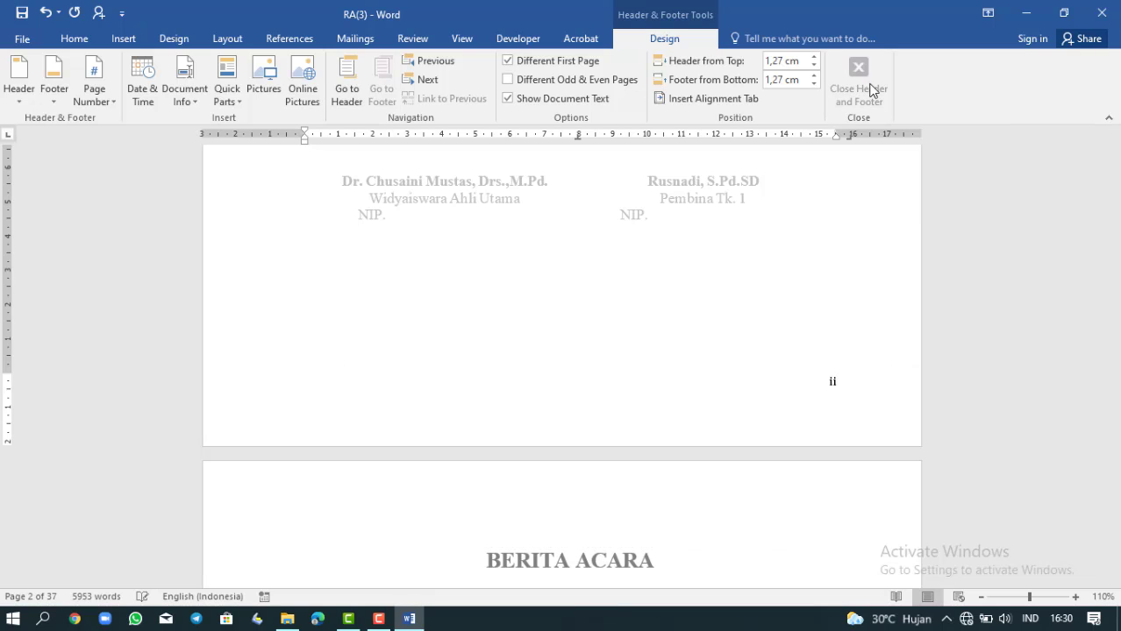
{"action": "scroll", "coordinate": [834, 265], "scroll_direction": "down", "scroll_amount": 8}
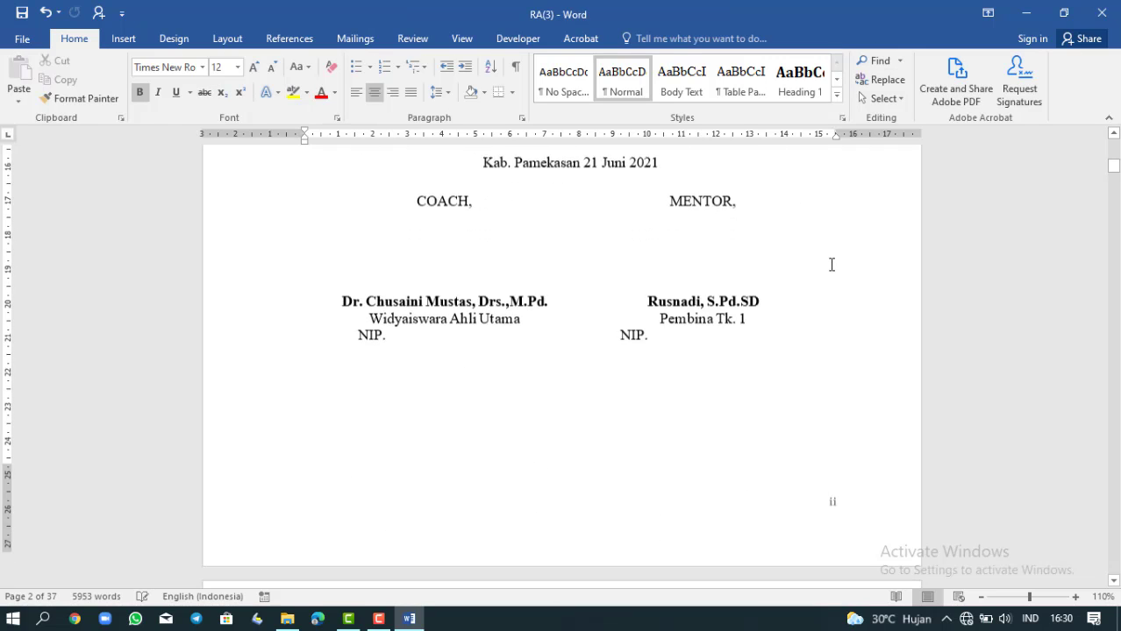
{"action": "scroll", "coordinate": [831, 265], "scroll_direction": "down", "scroll_amount": 15}
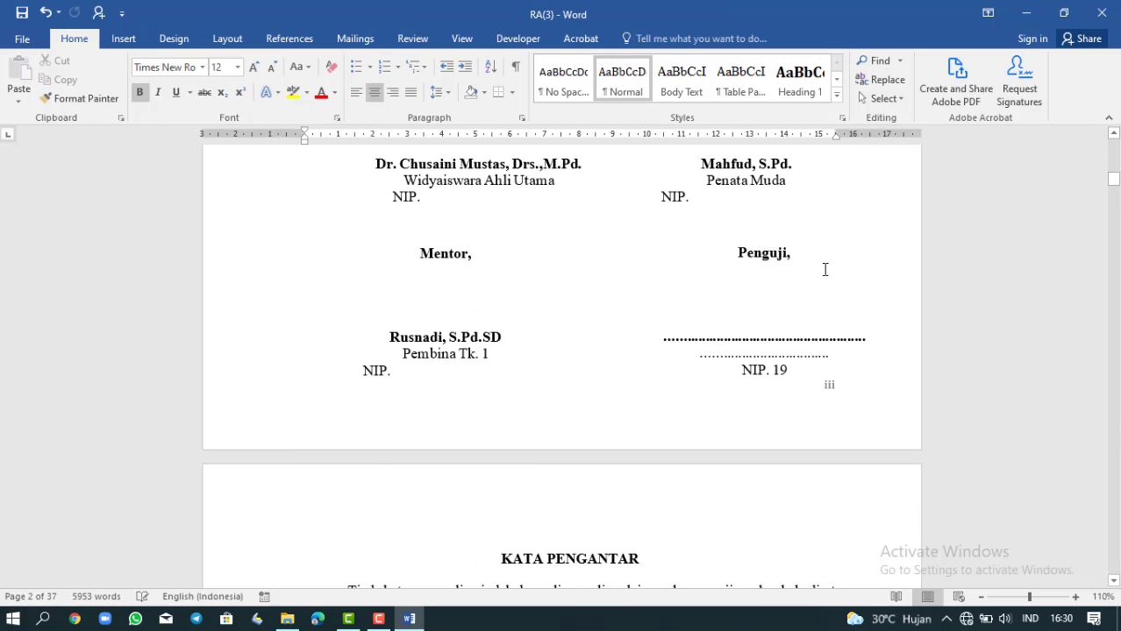
{"action": "scroll", "coordinate": [824, 269], "scroll_direction": "down", "scroll_amount": 12}
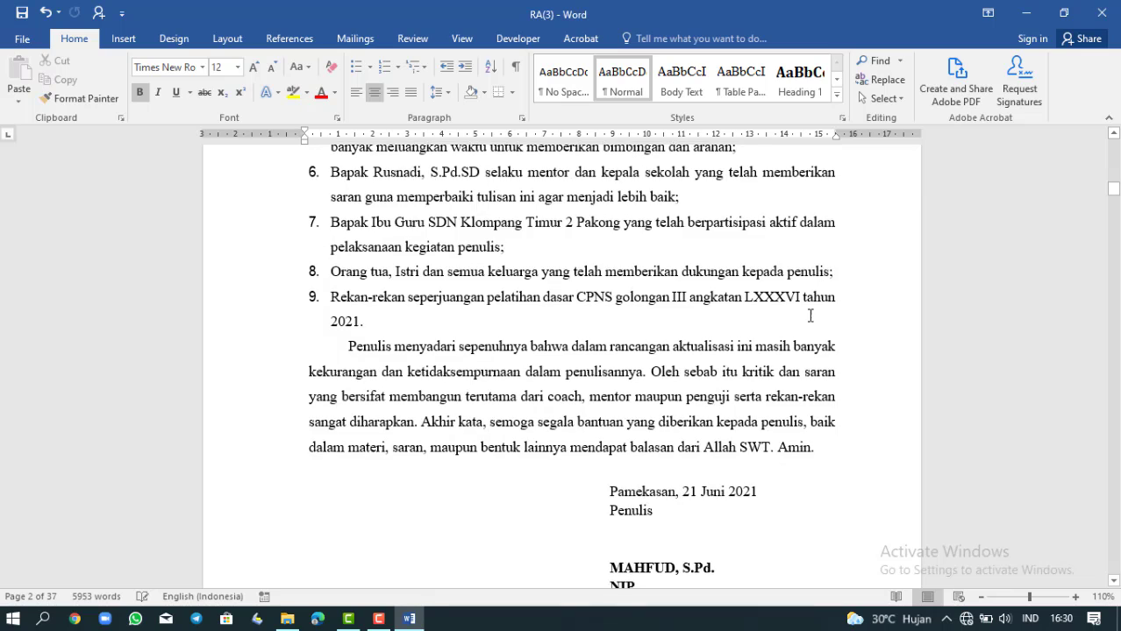
{"action": "scroll", "coordinate": [809, 316], "scroll_direction": "down", "scroll_amount": 8}
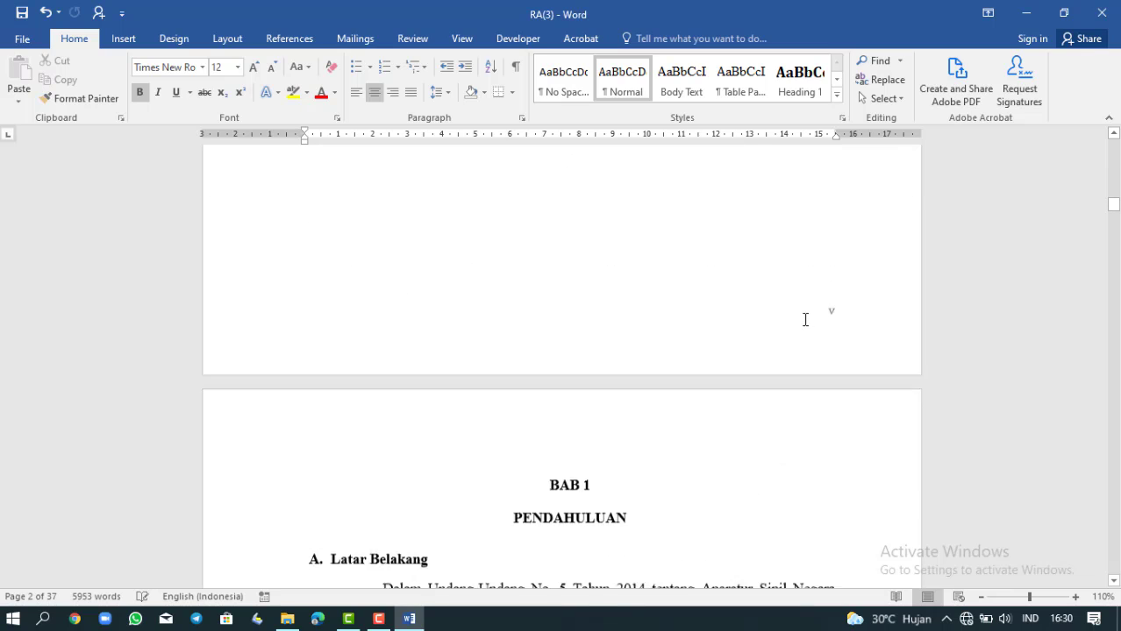
{"action": "scroll", "coordinate": [805, 320], "scroll_direction": "down", "scroll_amount": 10}
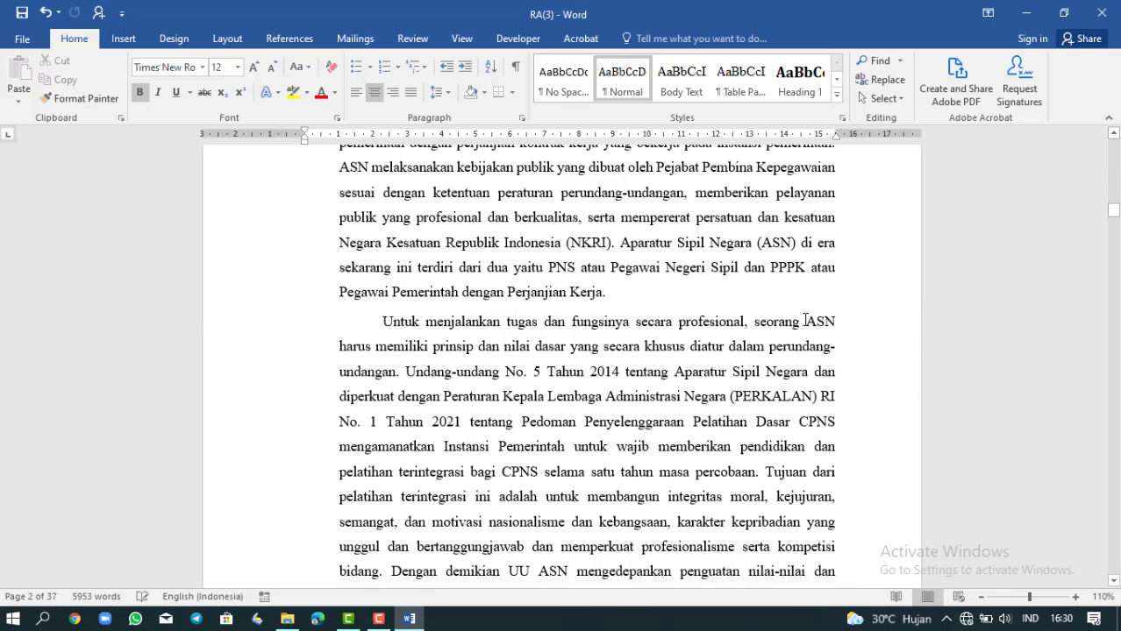
{"action": "scroll", "coordinate": [805, 320], "scroll_direction": "up", "scroll_amount": 8}
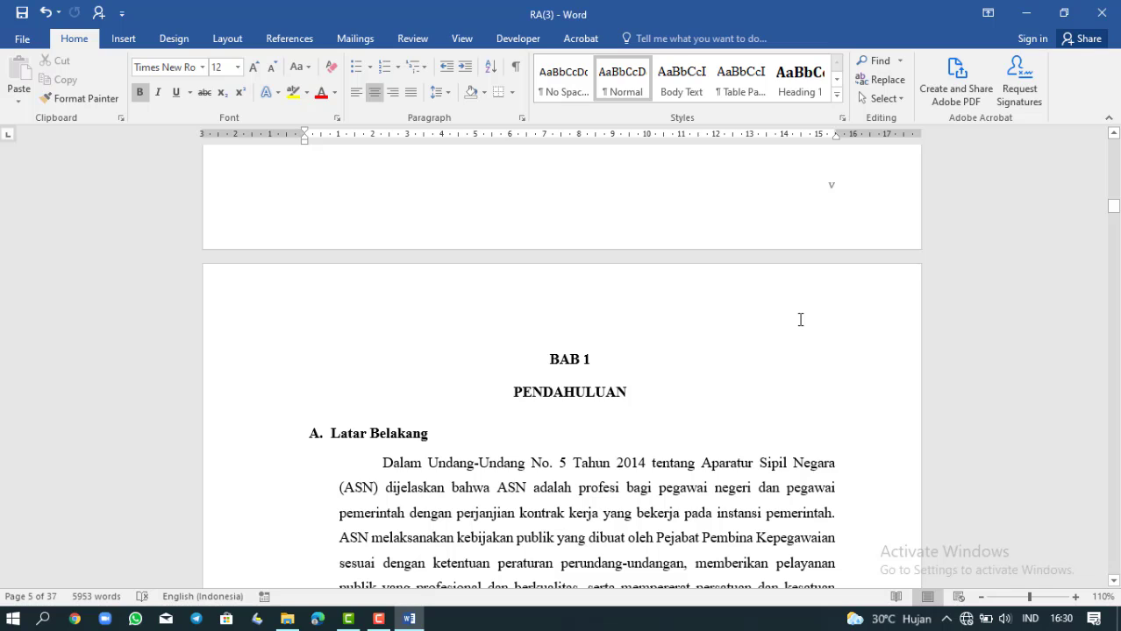
{"action": "scroll", "coordinate": [800, 320], "scroll_direction": "up", "scroll_amount": 5}
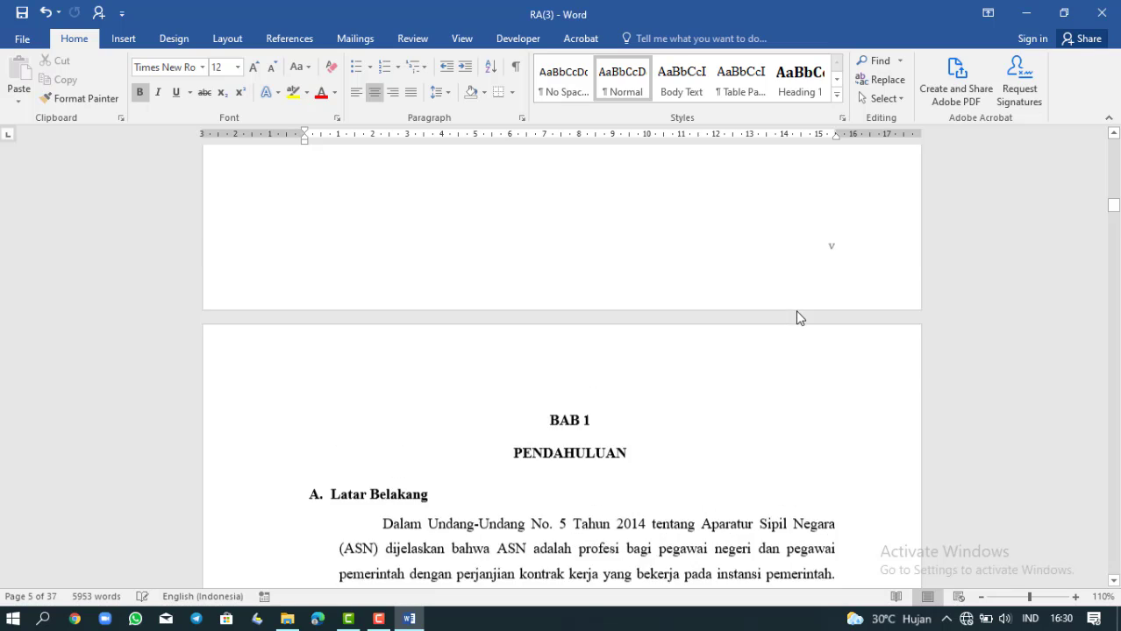
Insert a Next Page section break on the DAFTAR ISI page, ahead of BAB 1
{"action": "left_click", "coordinate": [799, 312]}
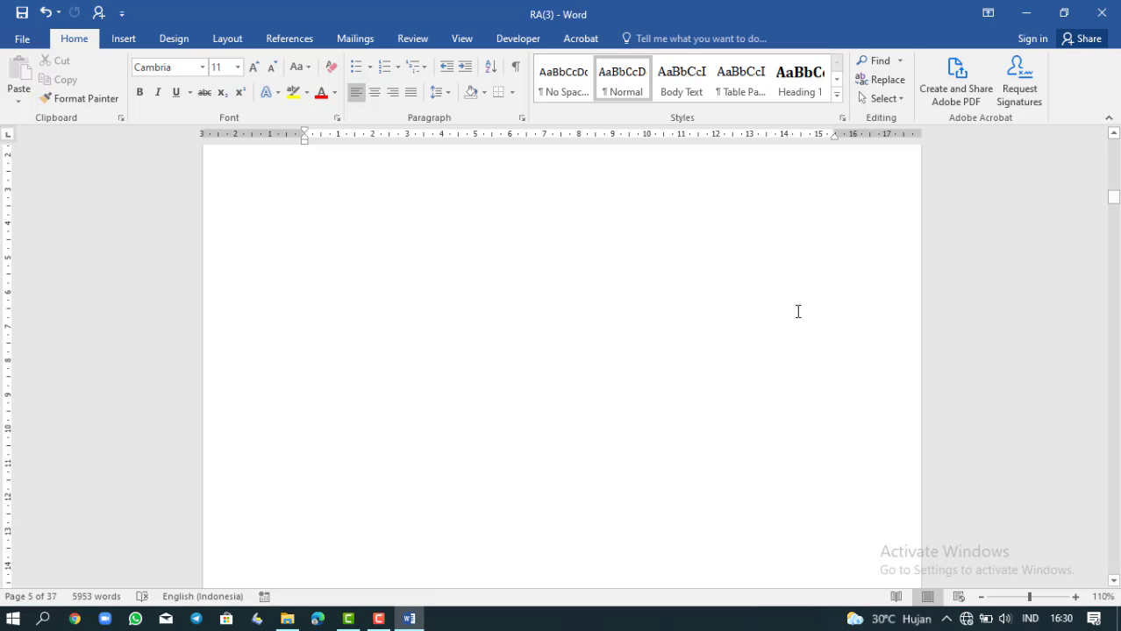
{"action": "left_click", "coordinate": [230, 41]}
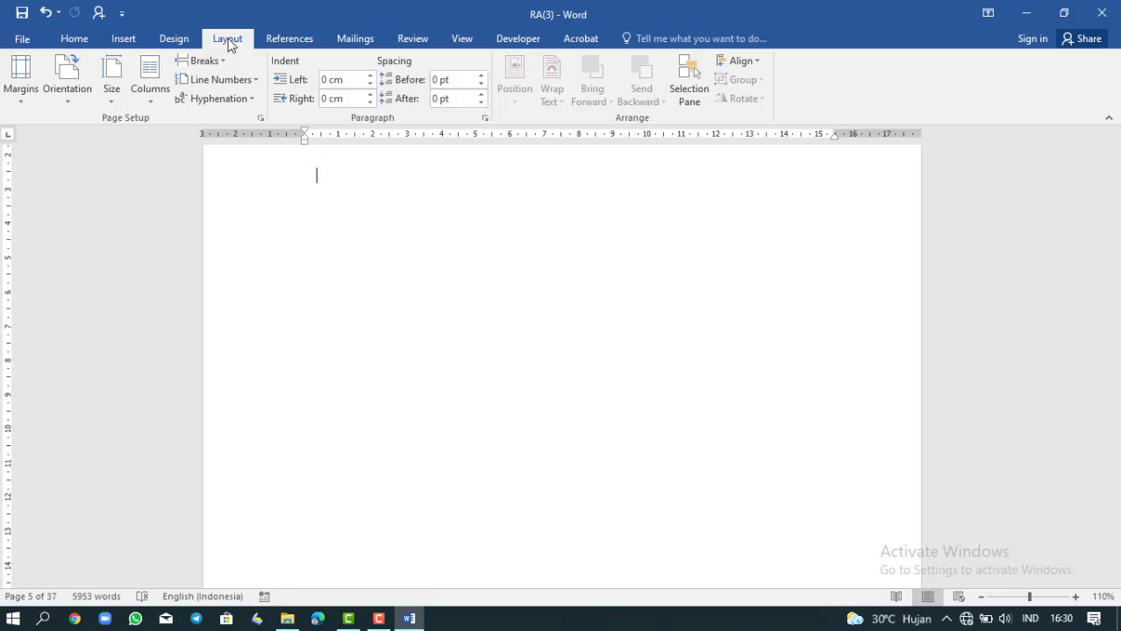
{"action": "left_click", "coordinate": [219, 60]}
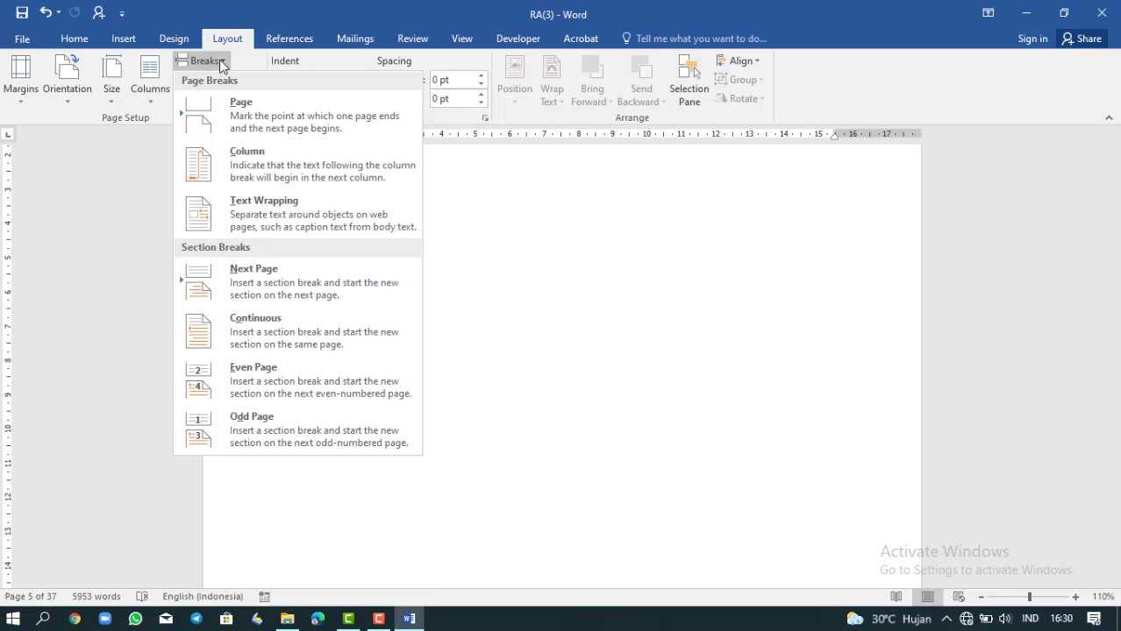
{"action": "left_click", "coordinate": [263, 283]}
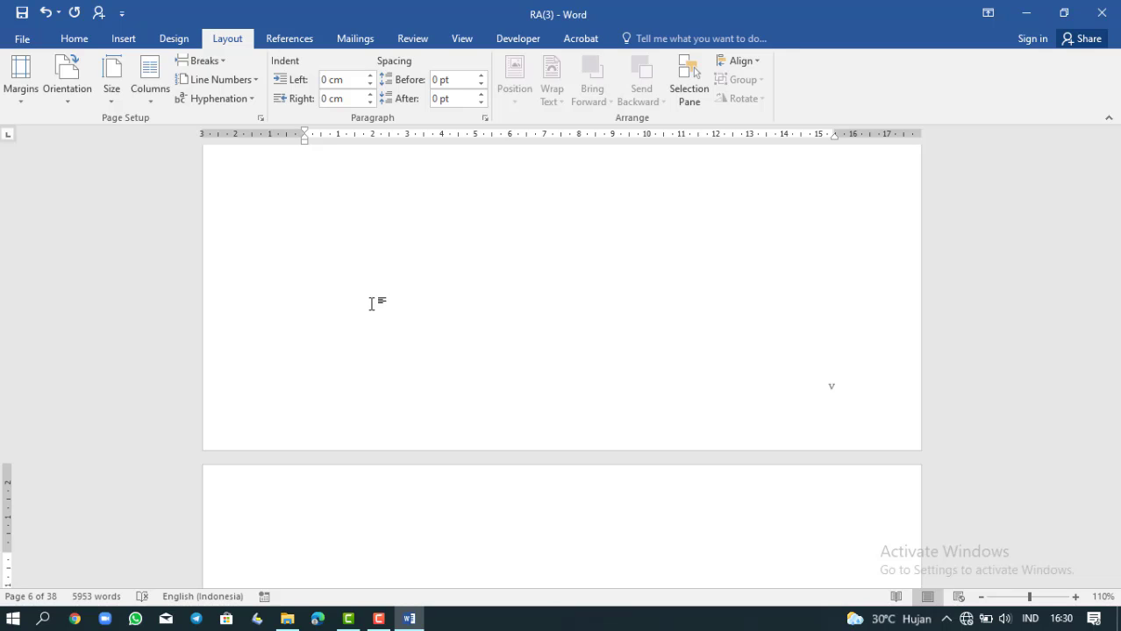
Set the BAB 1 section's footer page numbers to the 1, 2, 3 format starting at 1, and leave footer editing
{"action": "scroll", "coordinate": [387, 328], "scroll_direction": "down", "scroll_amount": 9}
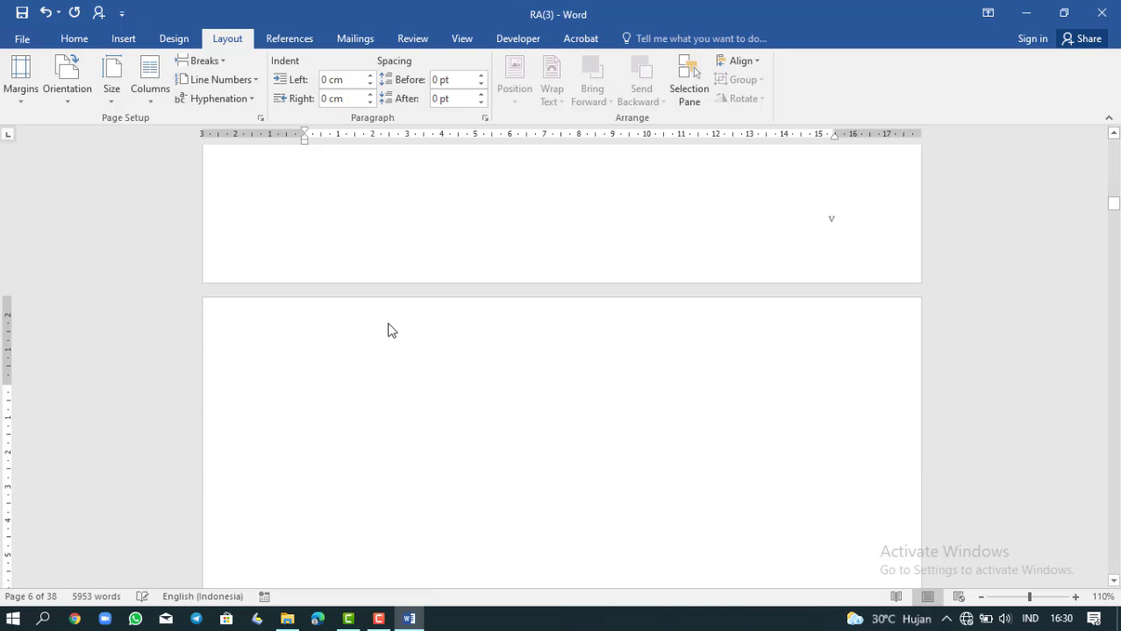
{"action": "scroll", "coordinate": [522, 445], "scroll_direction": "up", "scroll_amount": 3}
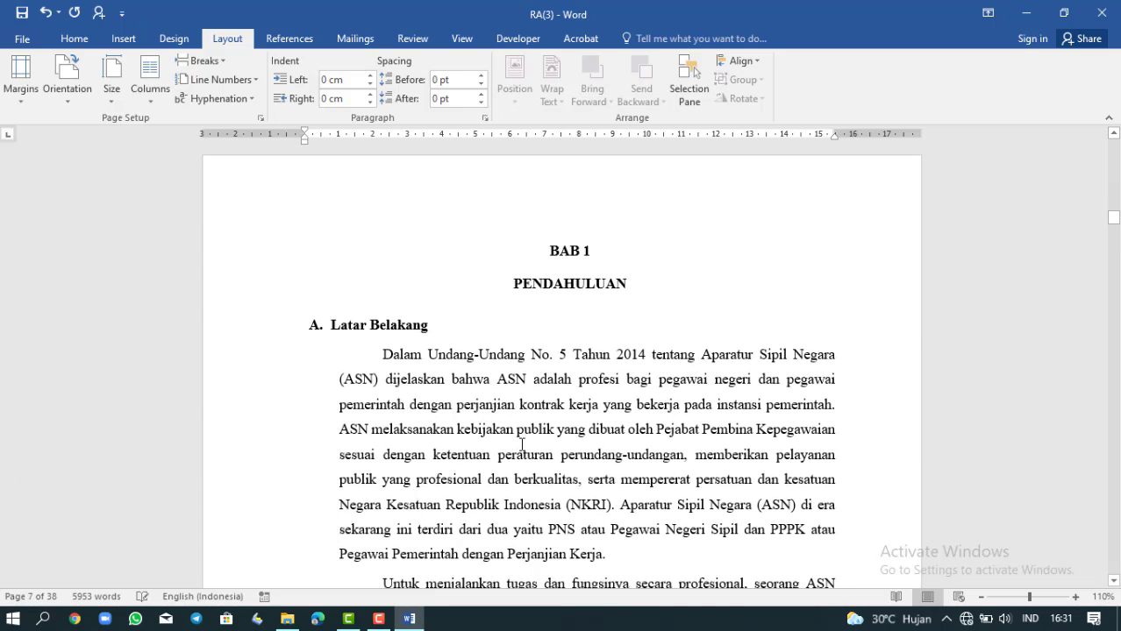
{"action": "scroll", "coordinate": [521, 440], "scroll_direction": "down", "scroll_amount": 8}
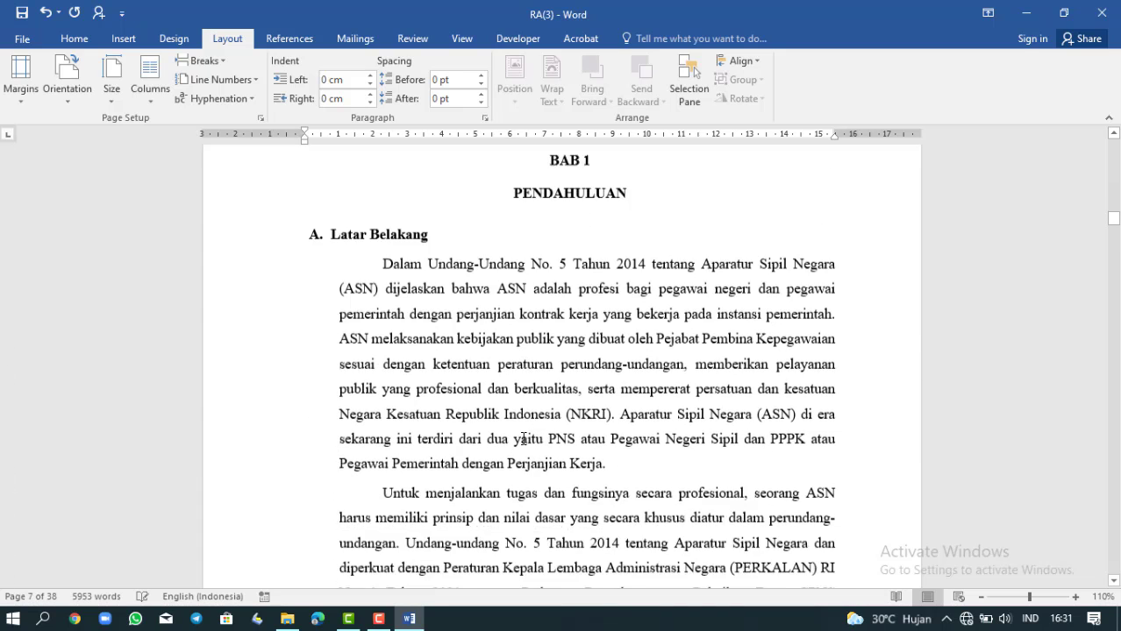
{"action": "scroll", "coordinate": [524, 439], "scroll_direction": "down", "scroll_amount": 15}
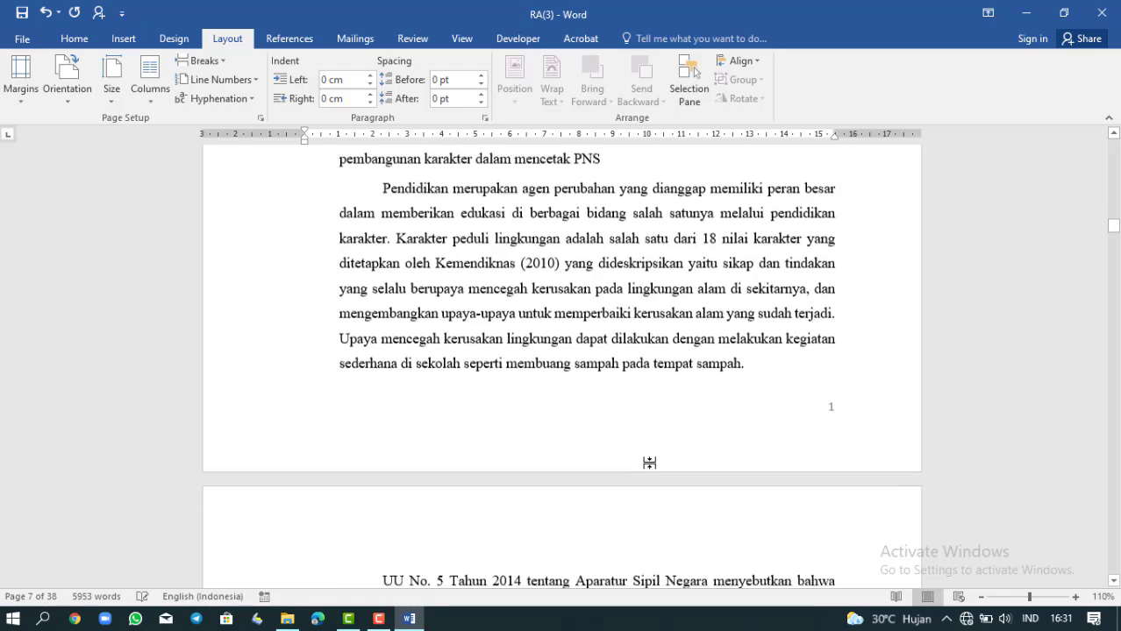
{"action": "scroll", "coordinate": [830, 265], "scroll_direction": "up", "scroll_amount": 3}
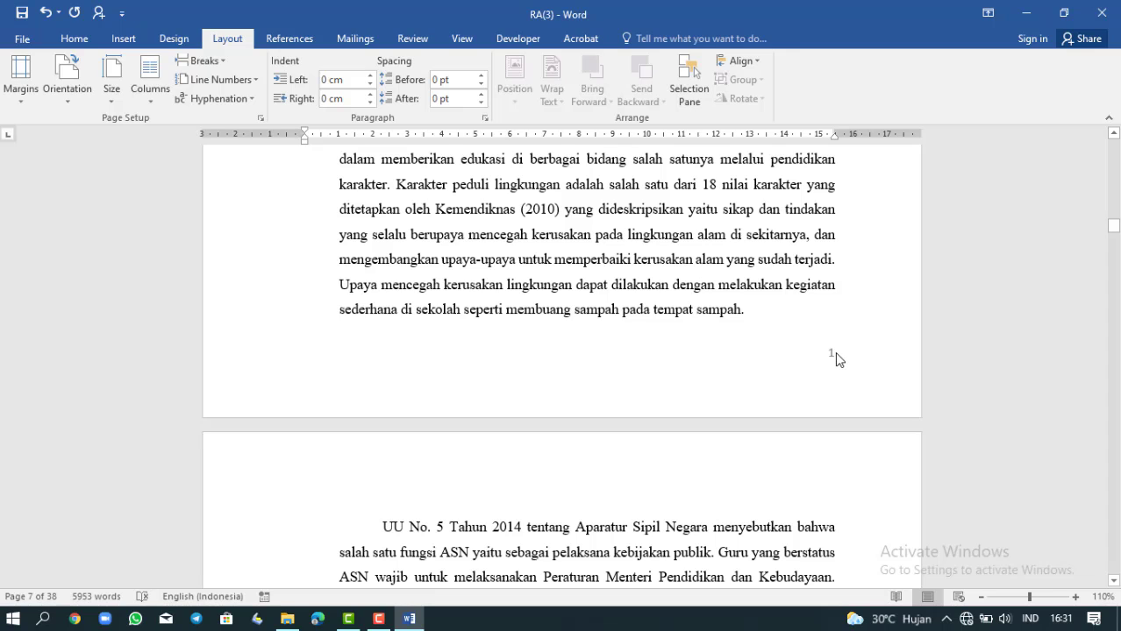
{"action": "double_click", "coordinate": [836, 357]}
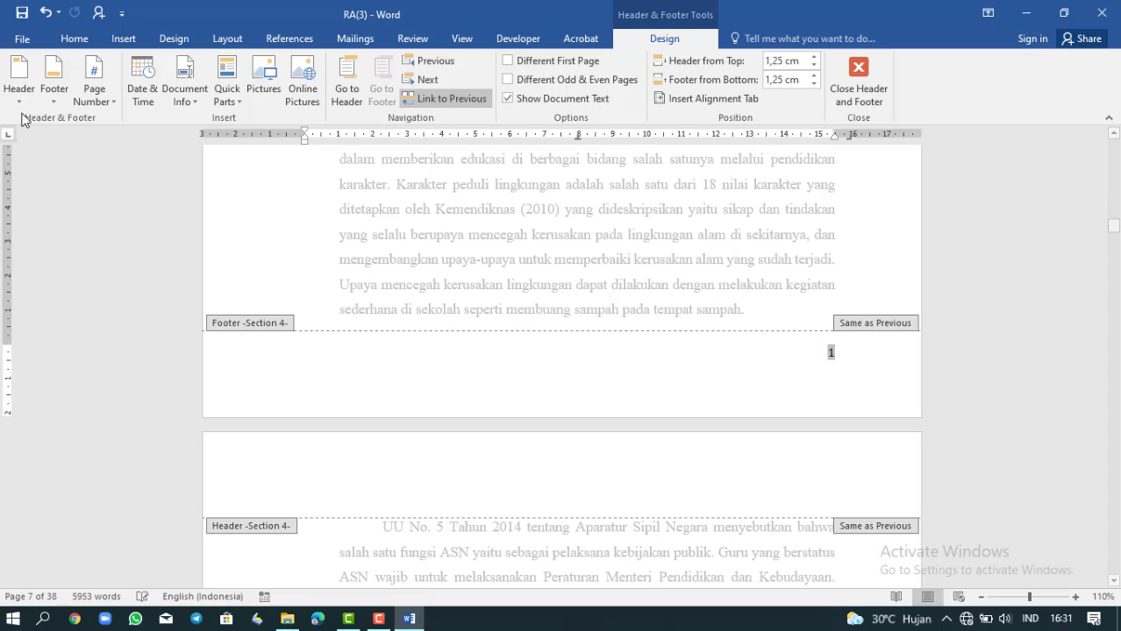
{"action": "left_click", "coordinate": [111, 107]}
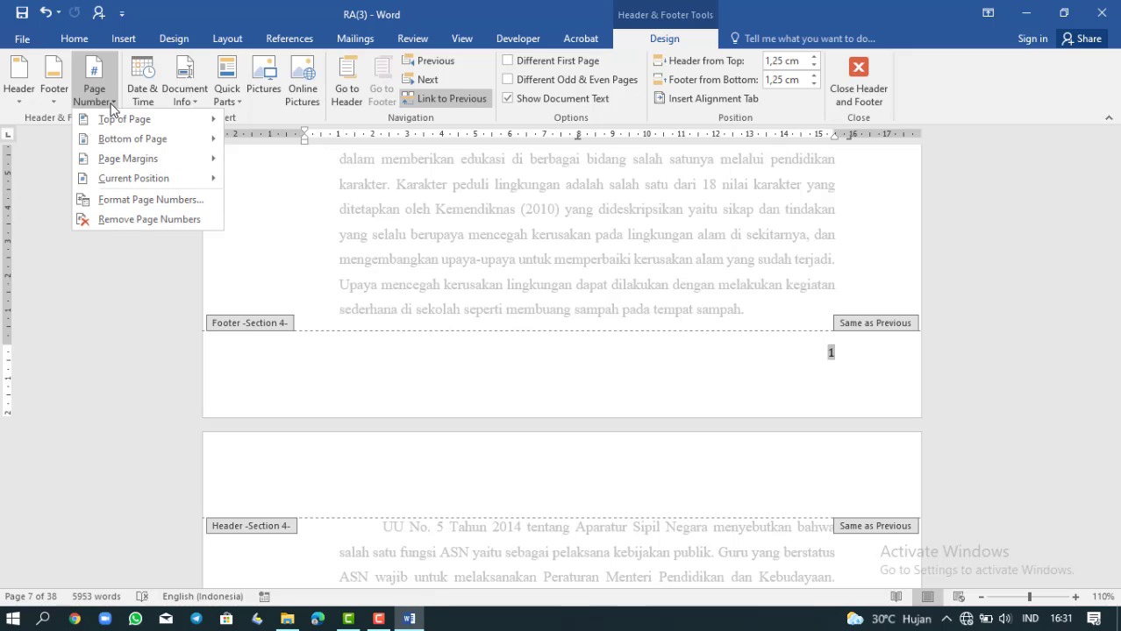
{"action": "left_click", "coordinate": [129, 199]}
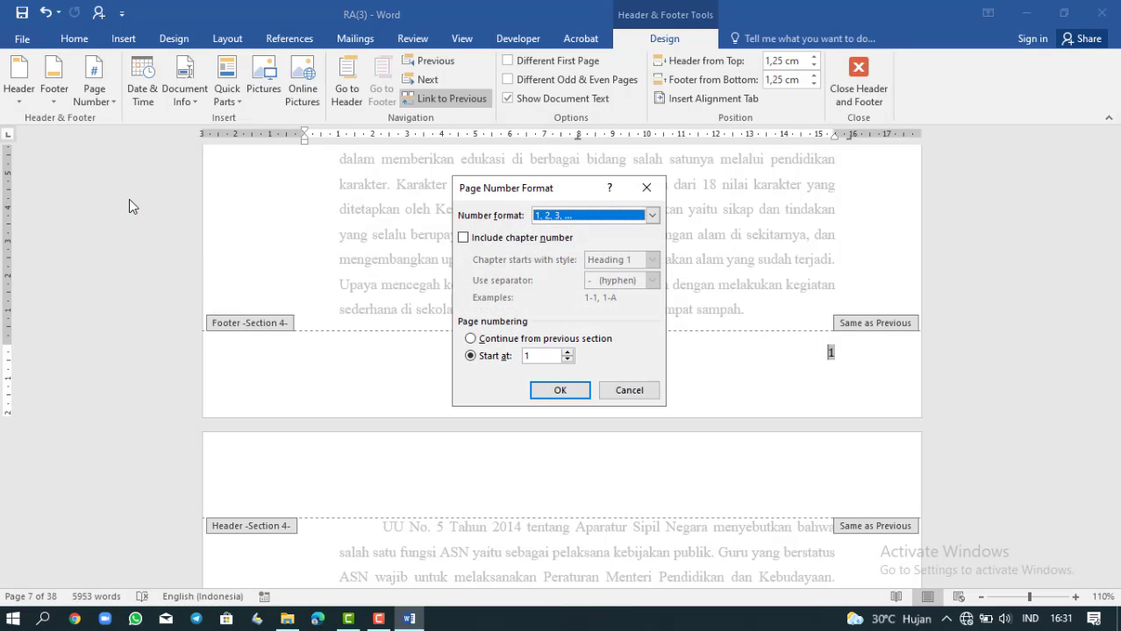
{"action": "left_click", "coordinate": [652, 216]}
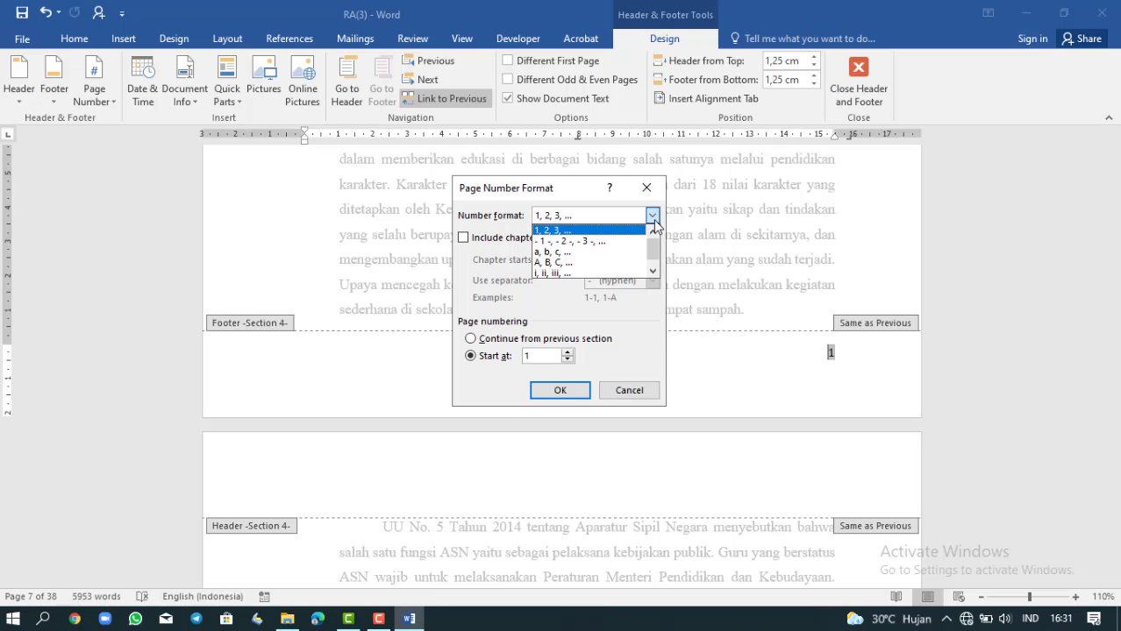
{"action": "left_click", "coordinate": [616, 230]}
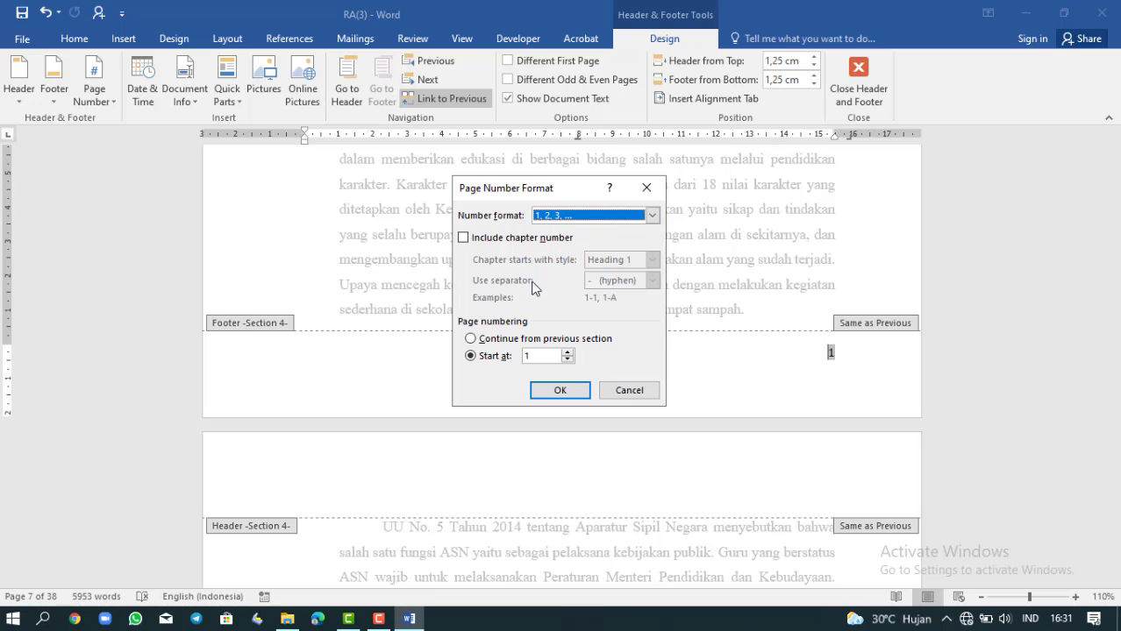
{"action": "left_click", "coordinate": [546, 356]}
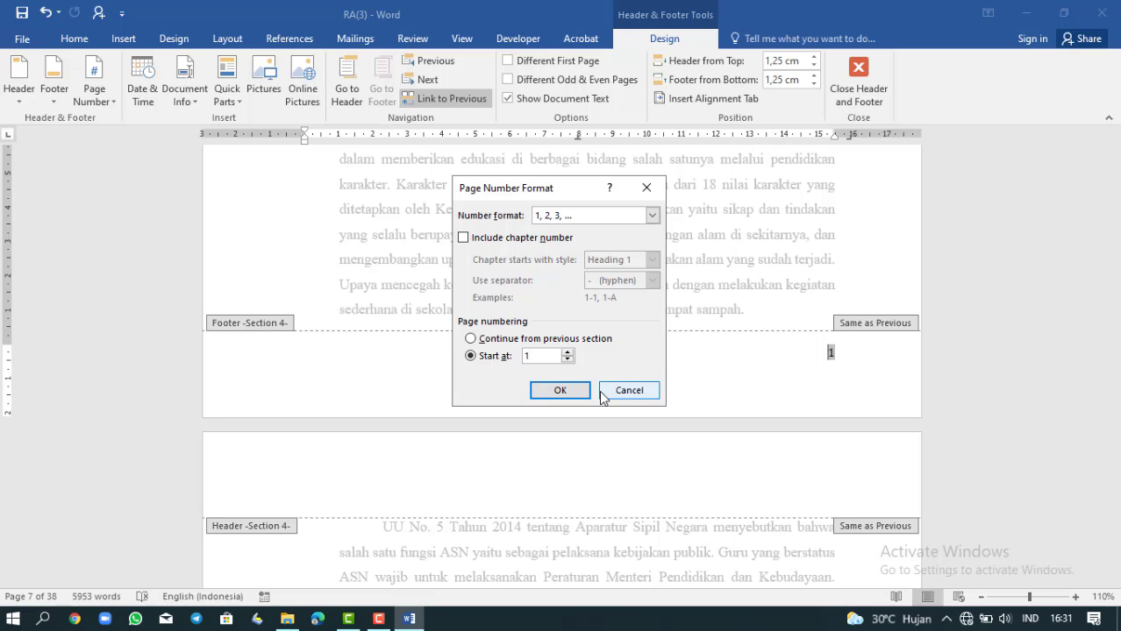
{"action": "left_click", "coordinate": [544, 392]}
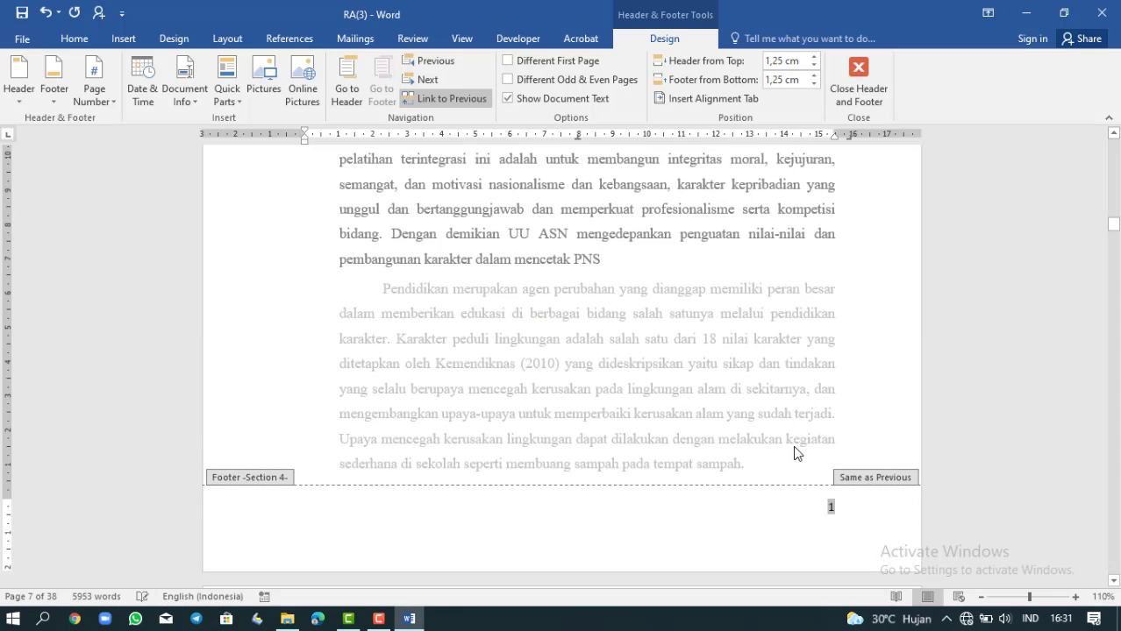
{"action": "scroll", "coordinate": [795, 447], "scroll_direction": "down", "scroll_amount": 1}
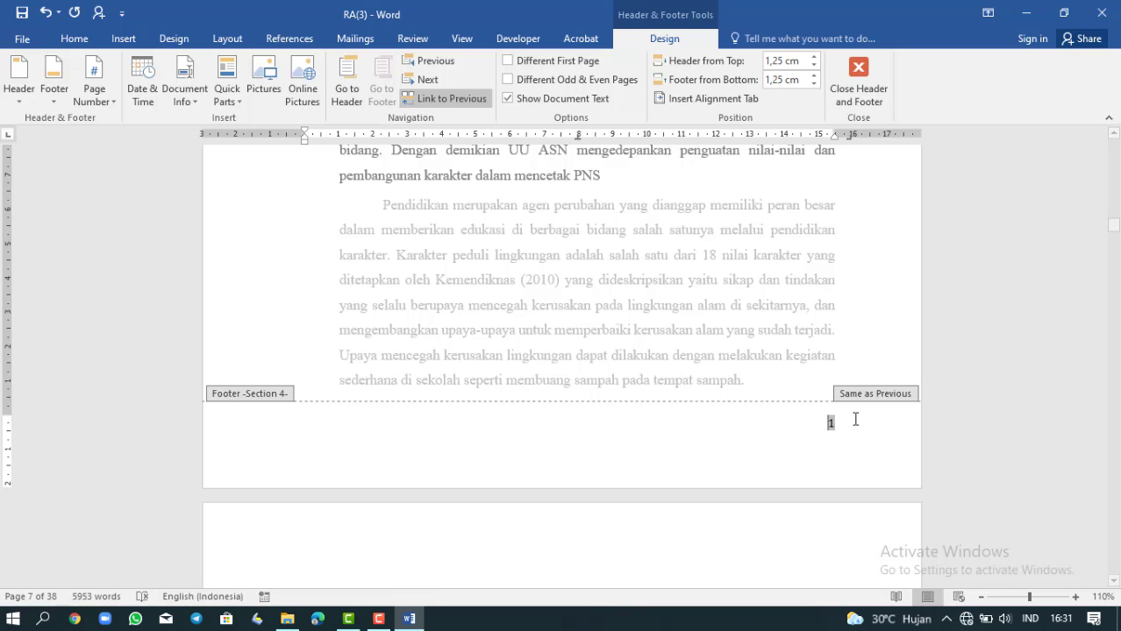
{"action": "scroll", "coordinate": [856, 423], "scroll_direction": "up", "scroll_amount": 3}
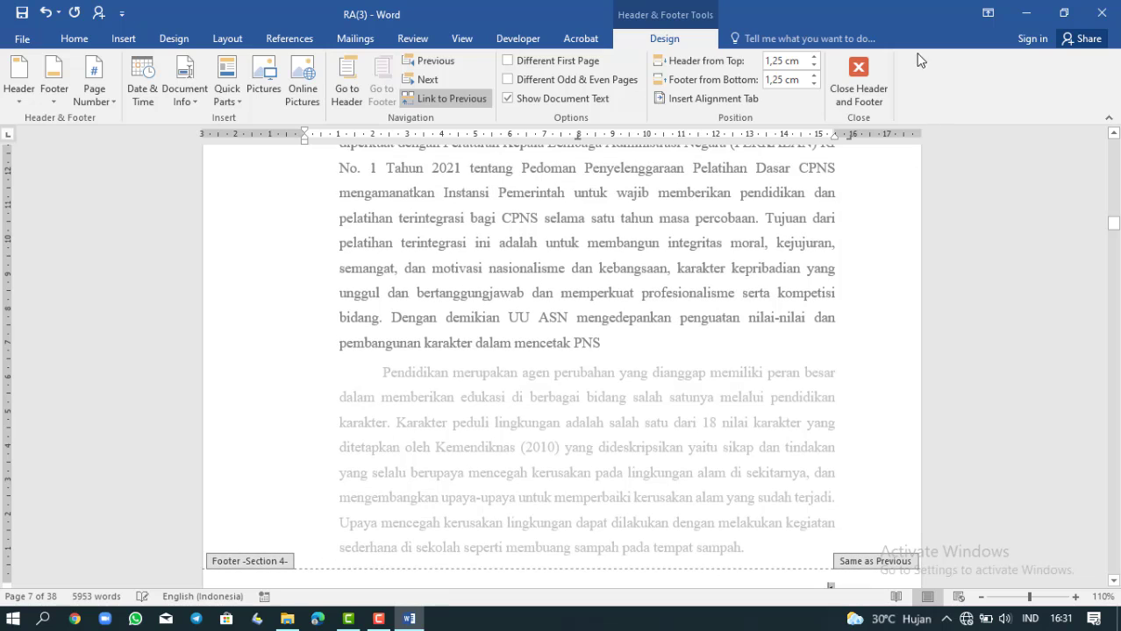
{"action": "left_click", "coordinate": [877, 88]}
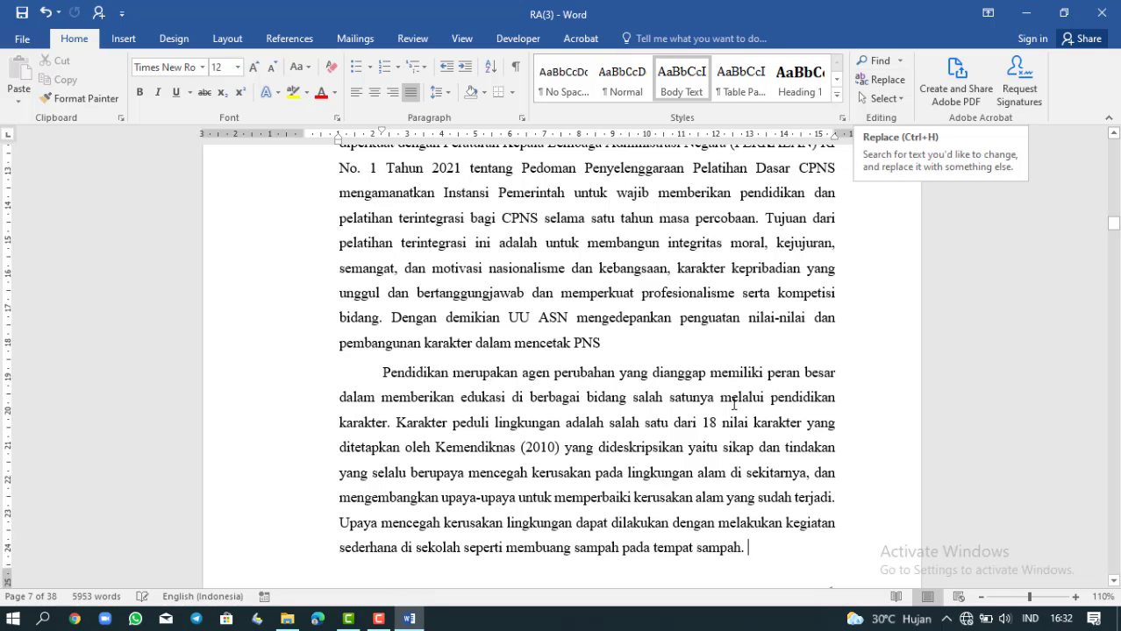
Examine the footer page numbers from the first BAB 1 page back through the preliminary pages to the cover
{"action": "scroll", "coordinate": [735, 402], "scroll_direction": "down", "scroll_amount": 4}
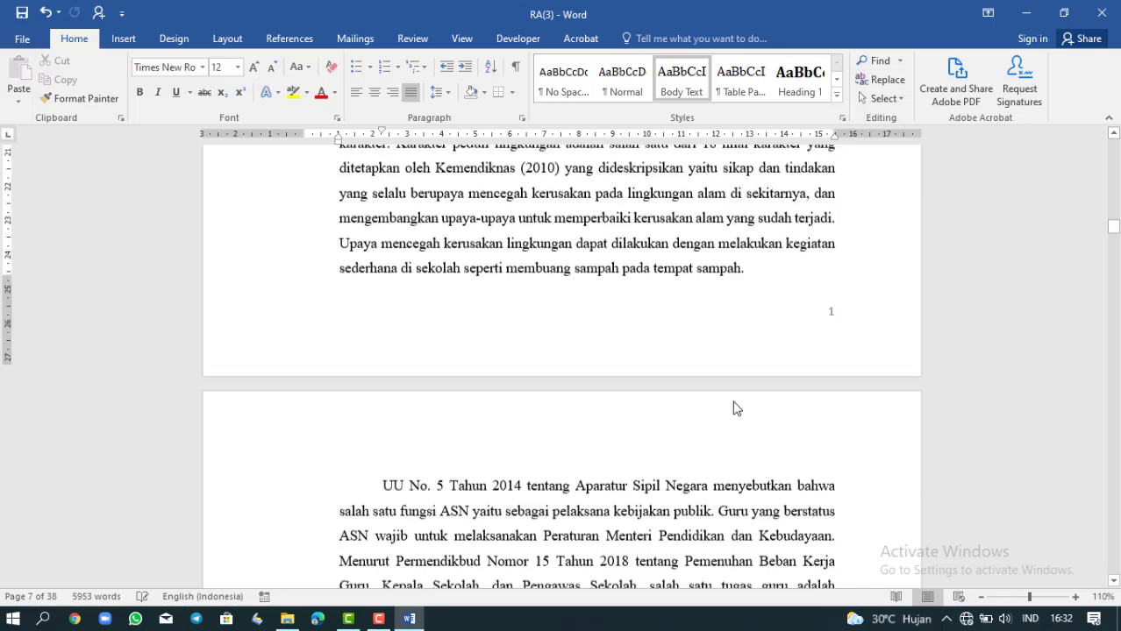
{"action": "scroll", "coordinate": [735, 402], "scroll_direction": "up", "scroll_amount": 5}
{"action": "scroll", "coordinate": [735, 401], "scroll_direction": "up", "scroll_amount": 10}
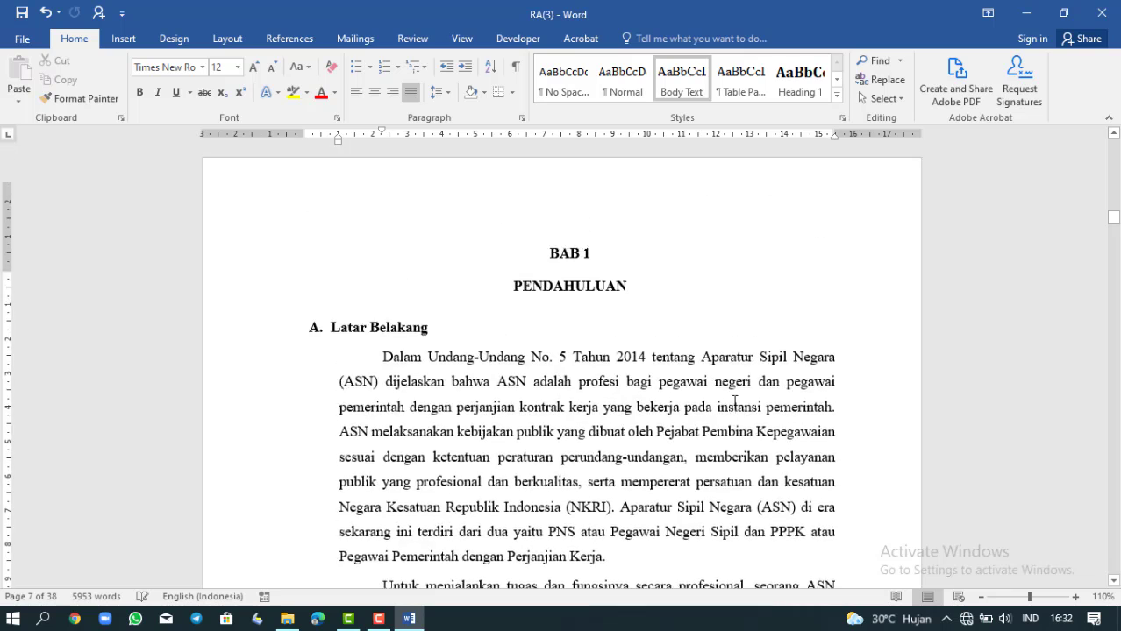
{"action": "scroll", "coordinate": [733, 401], "scroll_direction": "up", "scroll_amount": 10}
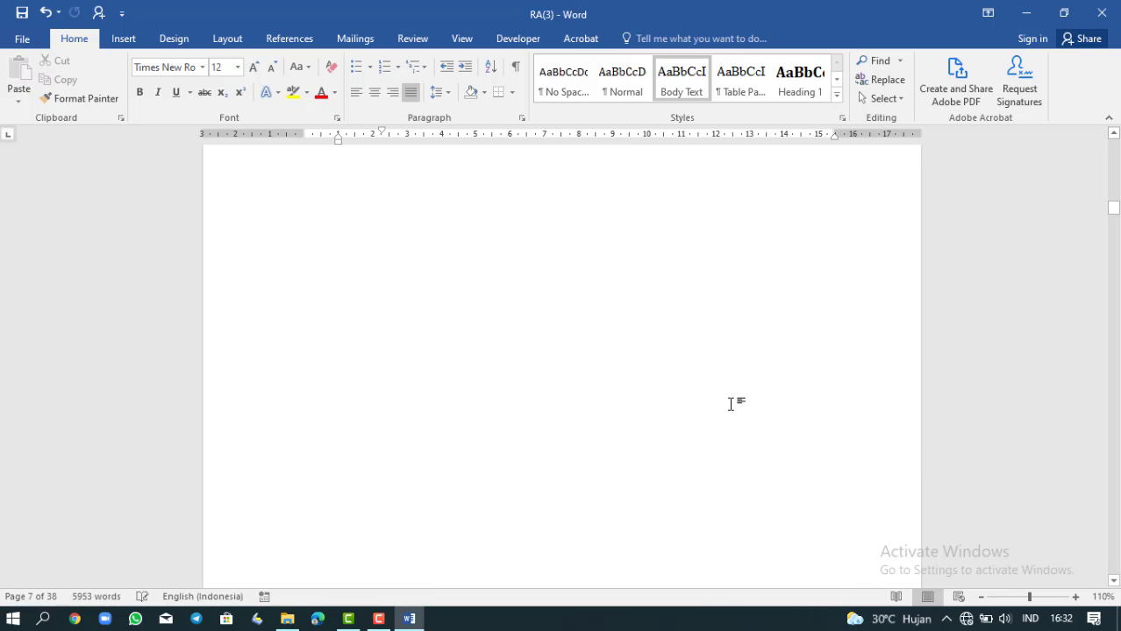
{"action": "scroll", "coordinate": [731, 405], "scroll_direction": "up", "scroll_amount": 5}
{"action": "left_click", "coordinate": [730, 405]}
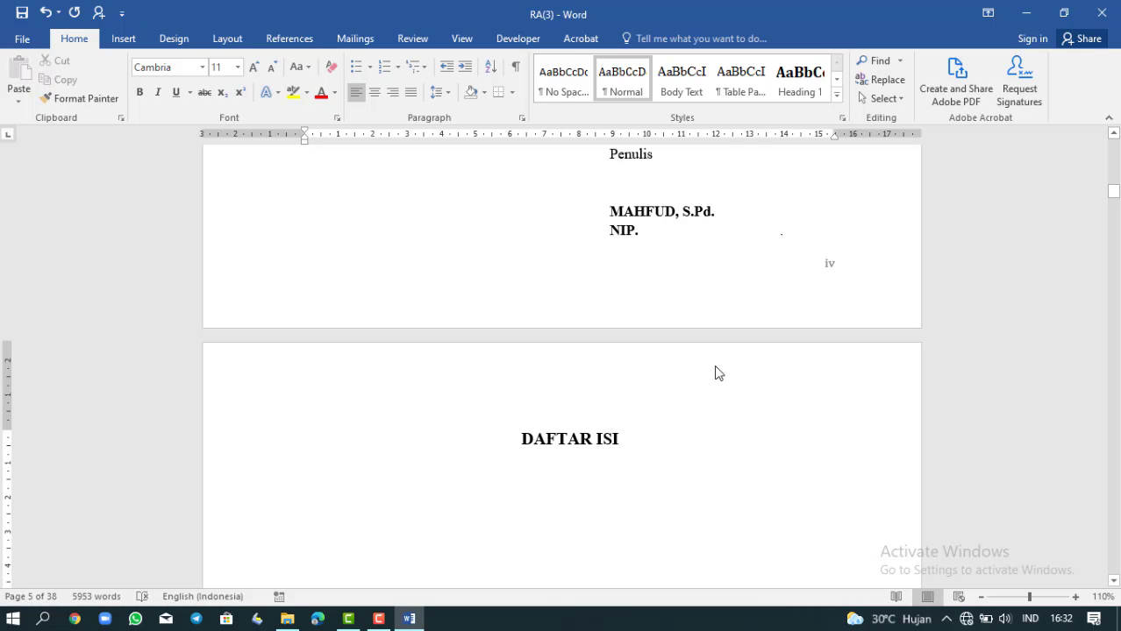
{"action": "scroll", "coordinate": [717, 367], "scroll_direction": "up", "scroll_amount": 4}
{"action": "scroll", "coordinate": [716, 367], "scroll_direction": "up", "scroll_amount": 3}
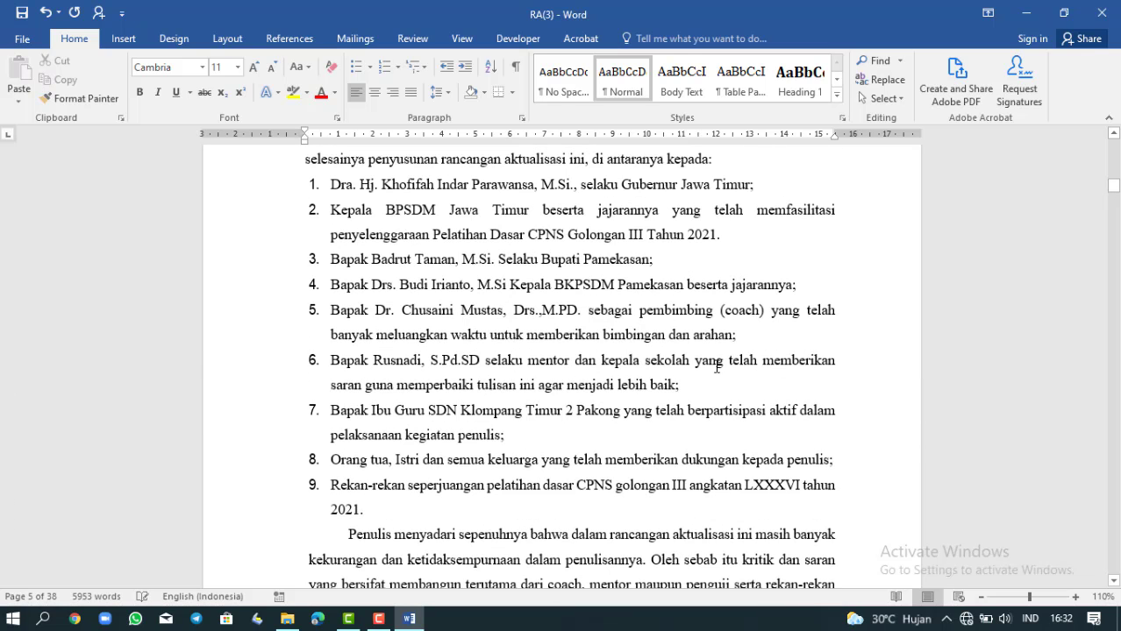
{"action": "scroll", "coordinate": [717, 367], "scroll_direction": "up", "scroll_amount": 15}
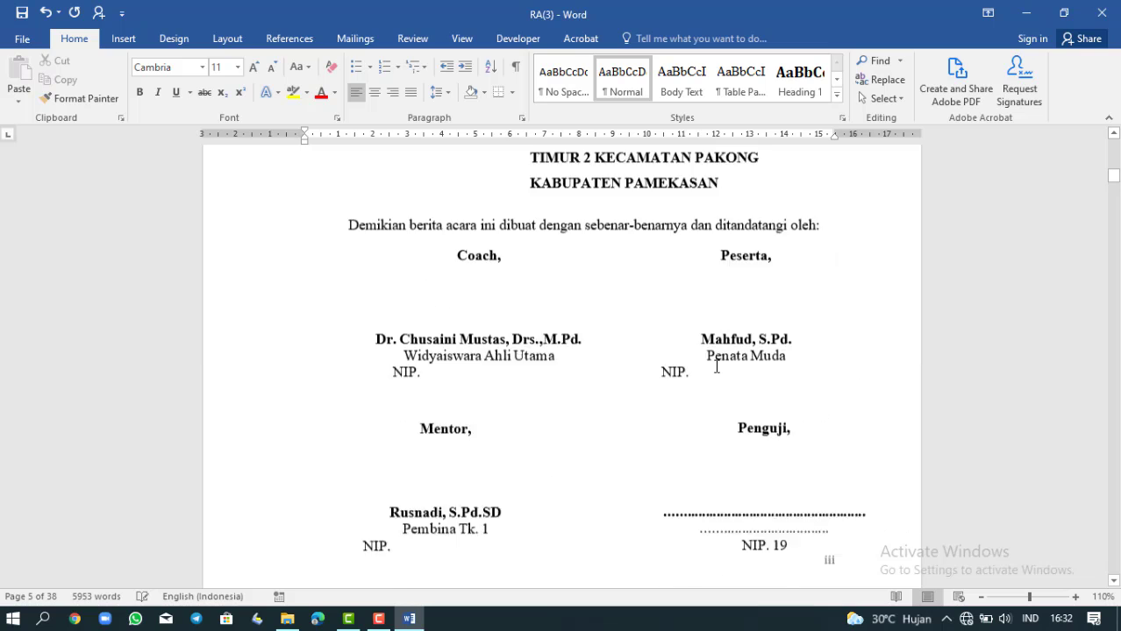
{"action": "scroll", "coordinate": [717, 366], "scroll_direction": "up", "scroll_amount": 15}
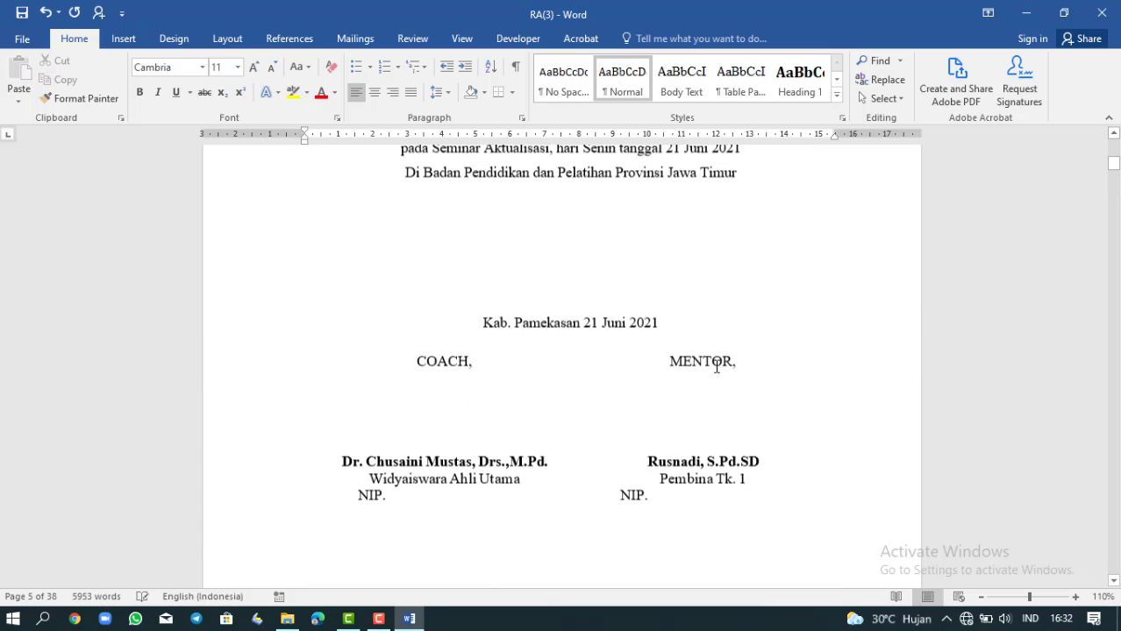
{"action": "scroll", "coordinate": [717, 367], "scroll_direction": "up", "scroll_amount": 15}
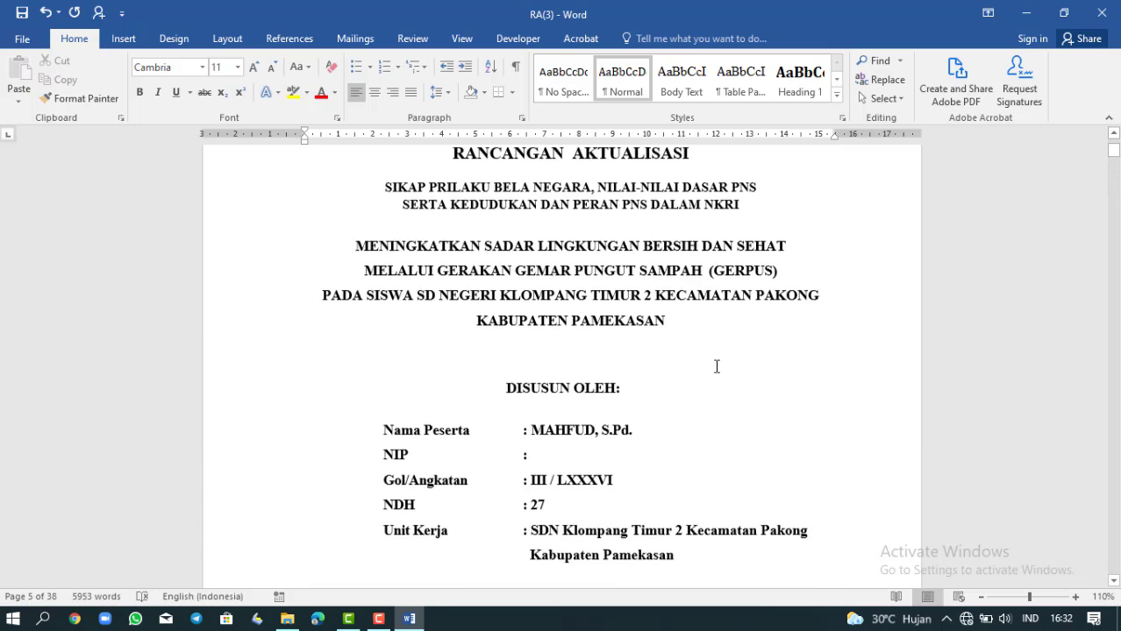
{"action": "scroll", "coordinate": [717, 366], "scroll_direction": "up", "scroll_amount": 3}
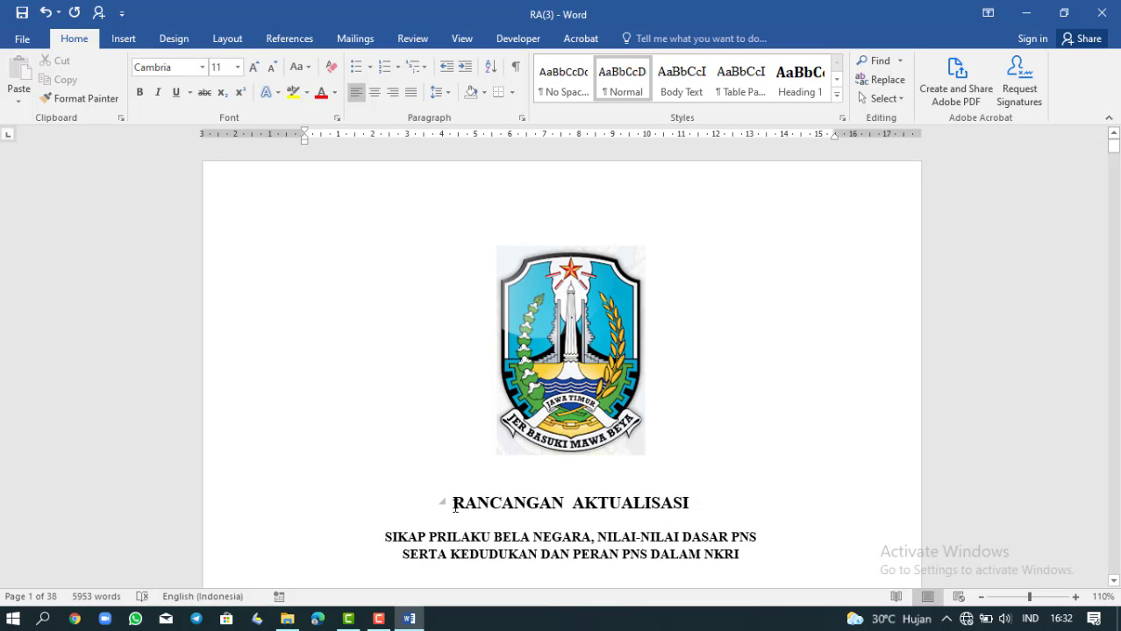
Apply the Heading 1 style to the cover title RANCANGAN AKTUALISASI and set it in Times New Roman, 16 pt
{"action": "left_click_drag", "start_coordinate": [456, 504], "coordinate": [689, 502]}
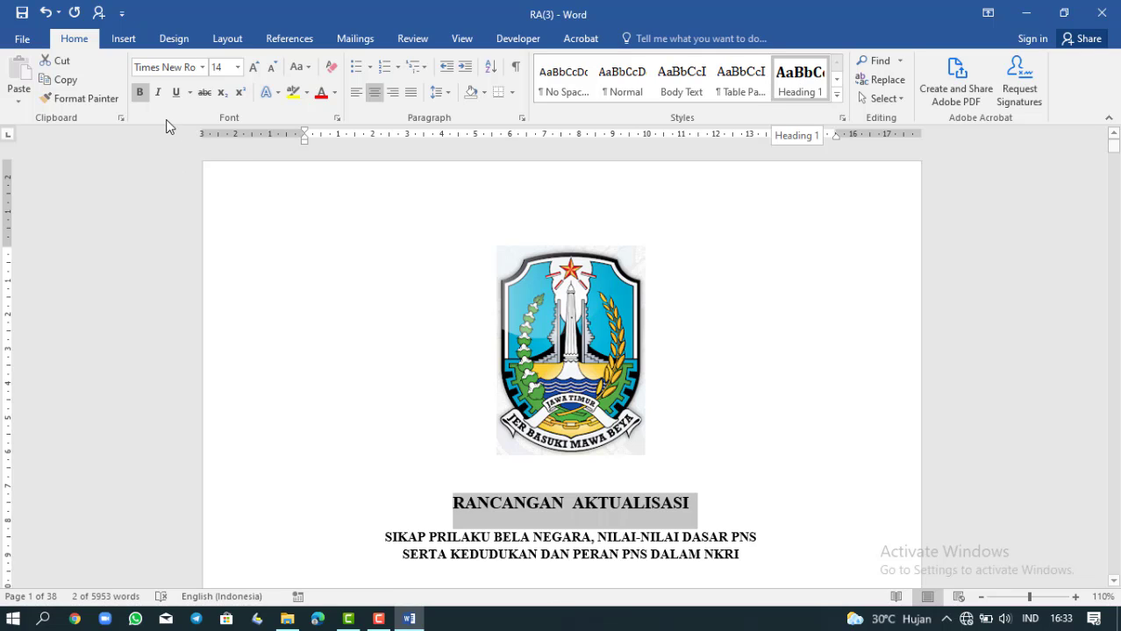
{"action": "left_click", "coordinate": [812, 84]}
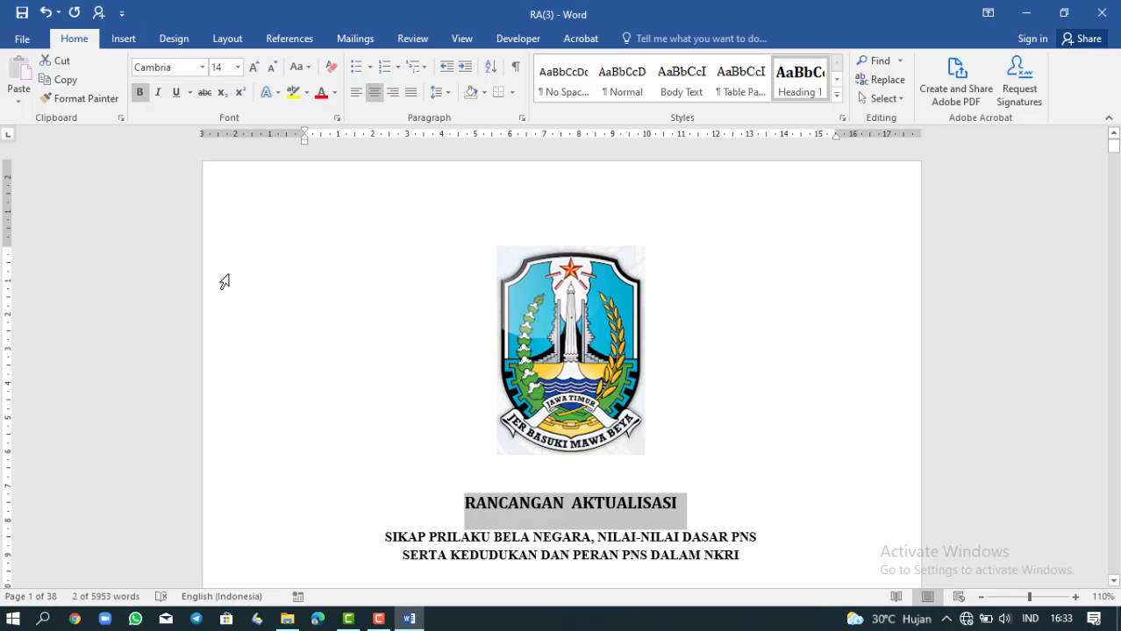
{"action": "left_click", "coordinate": [202, 72]}
{"action": "left_click", "coordinate": [205, 172]}
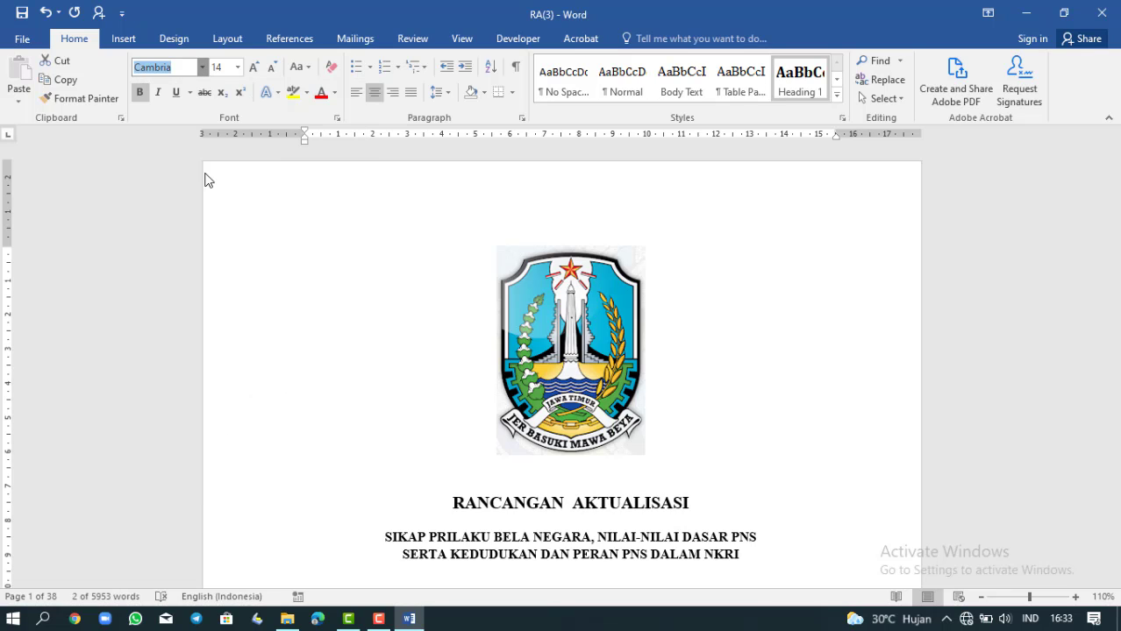
{"action": "left_click", "coordinate": [253, 68]}
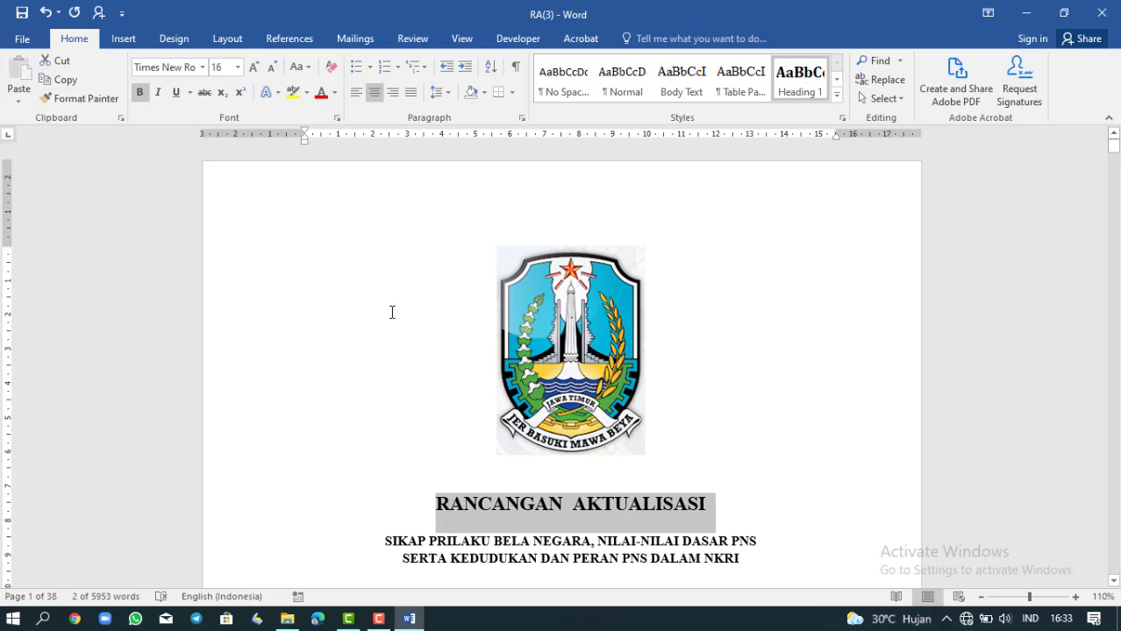
Apply the Heading 1 style to the title LEMBAR PENGESAHAN and set its font to Times New Roman
{"action": "scroll", "coordinate": [392, 312], "scroll_direction": "down", "scroll_amount": 15}
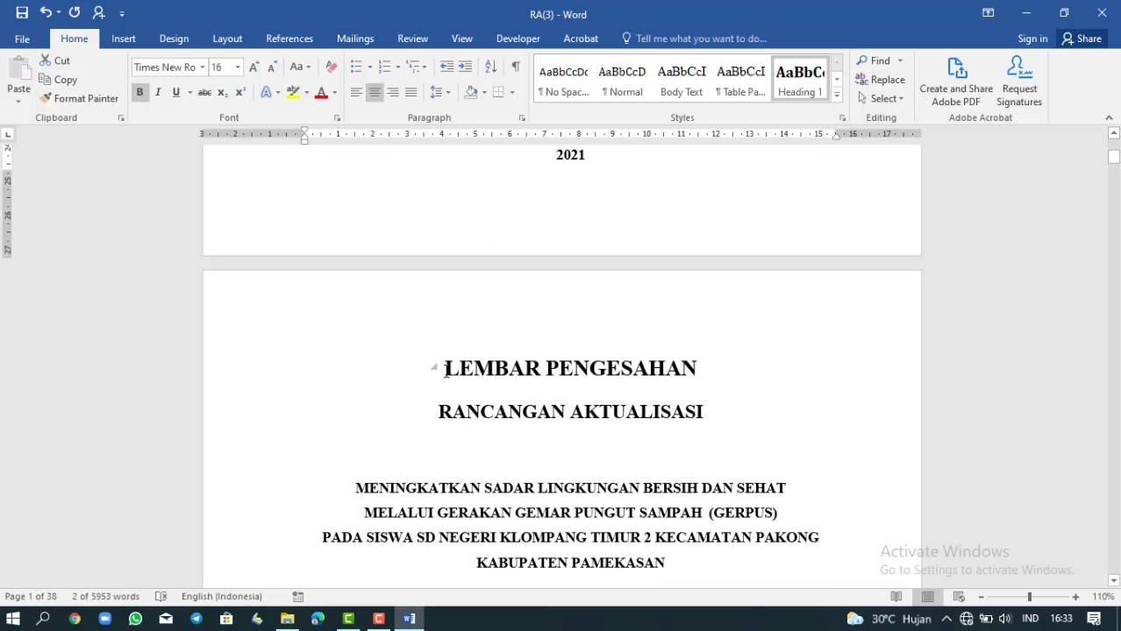
{"action": "left_click_drag", "start_coordinate": [478, 370], "coordinate": [635, 369]}
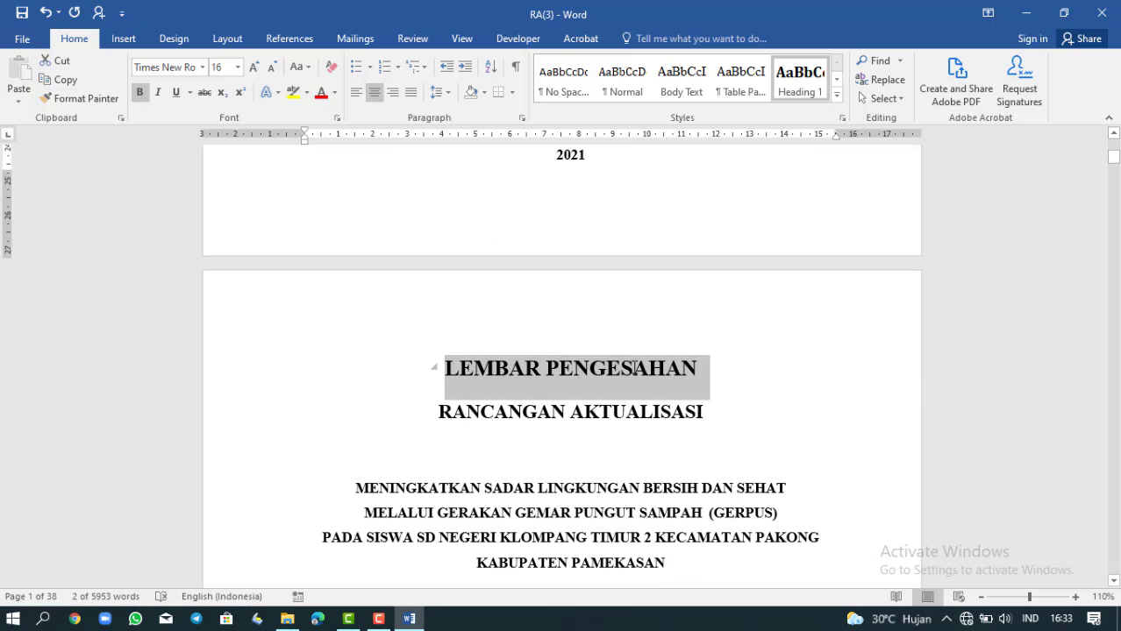
{"action": "left_click", "coordinate": [798, 85]}
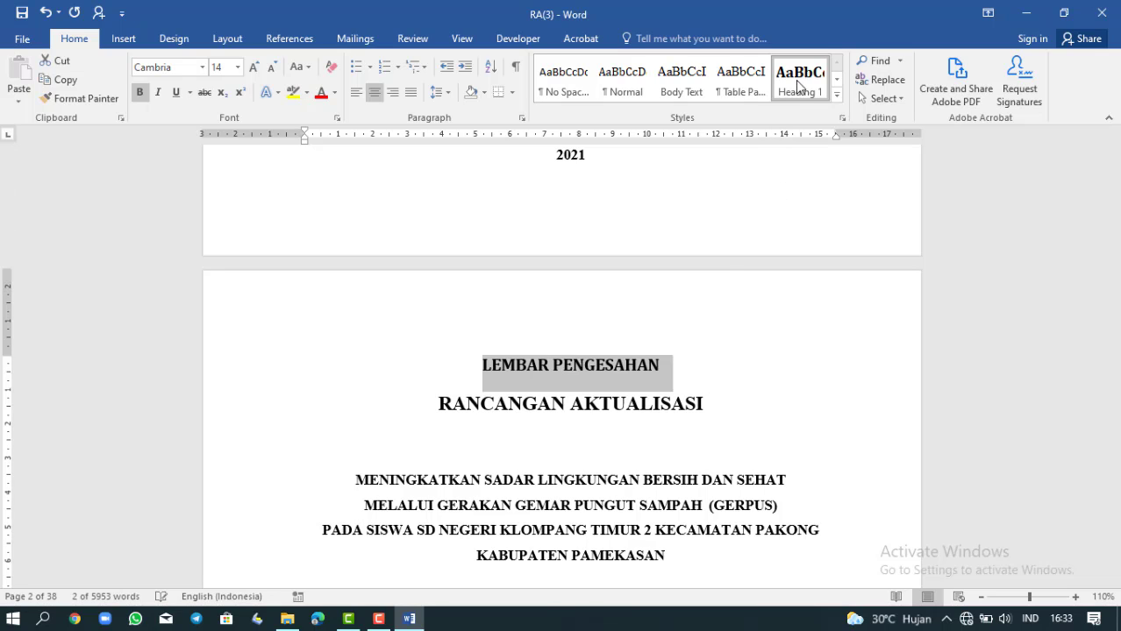
{"action": "left_click", "coordinate": [200, 70]}
{"action": "left_click", "coordinate": [203, 166]}
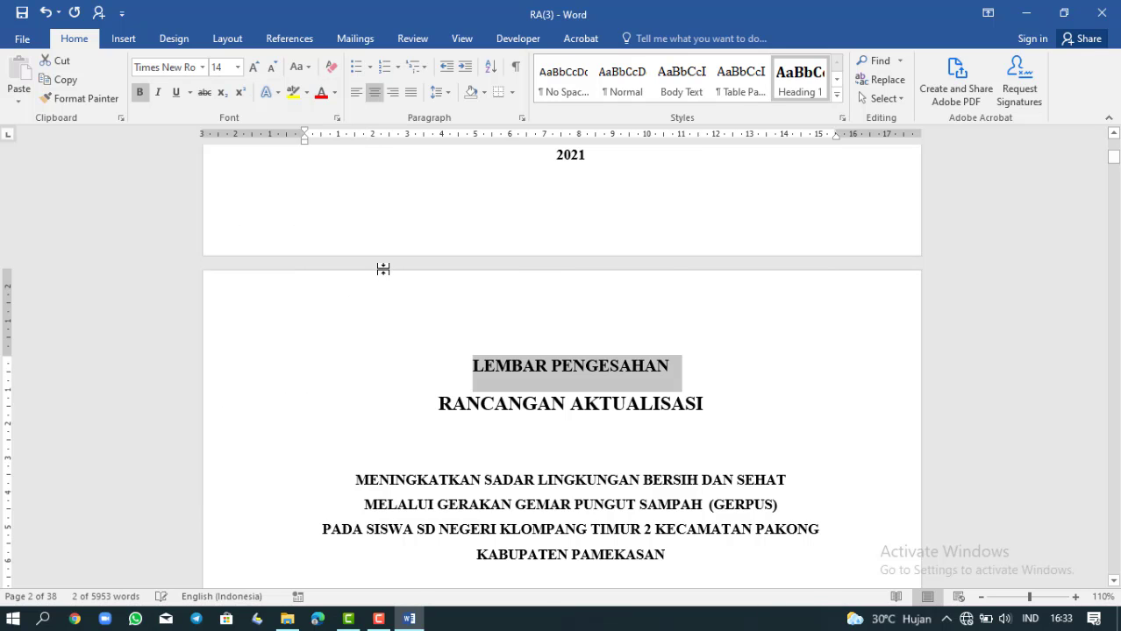
Apply the Heading 1 style to the title BERITA ACARA on the page after LEMBAR PENGESAHAN
{"action": "scroll", "coordinate": [386, 270], "scroll_direction": "down", "scroll_amount": 3}
{"action": "scroll", "coordinate": [386, 269], "scroll_direction": "down", "scroll_amount": 12}
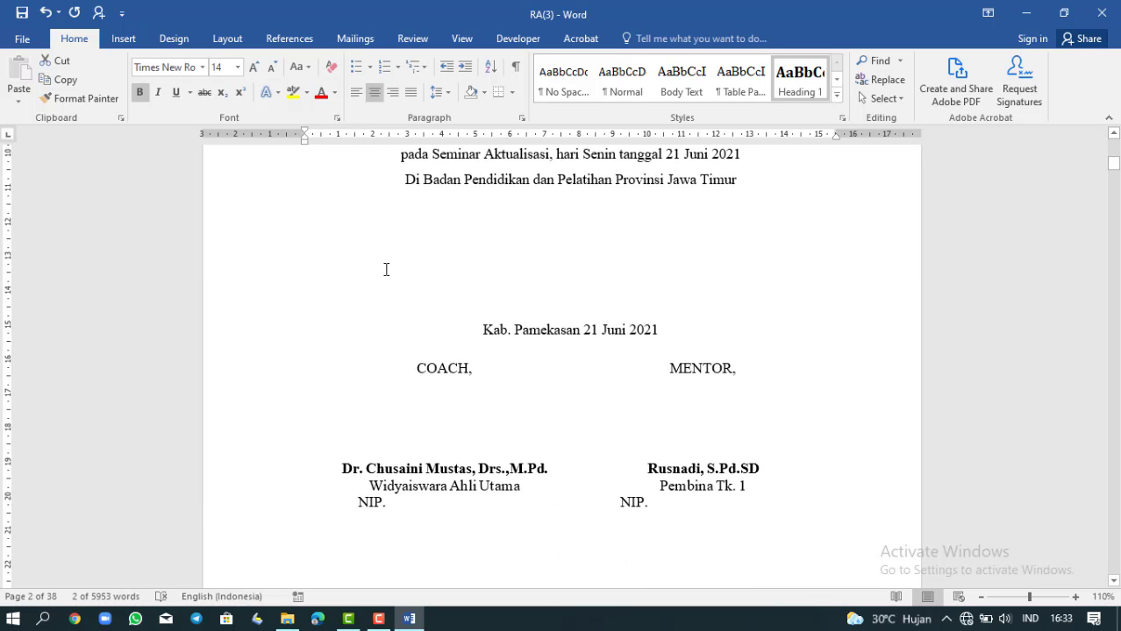
{"action": "scroll", "coordinate": [386, 269], "scroll_direction": "down", "scroll_amount": 5}
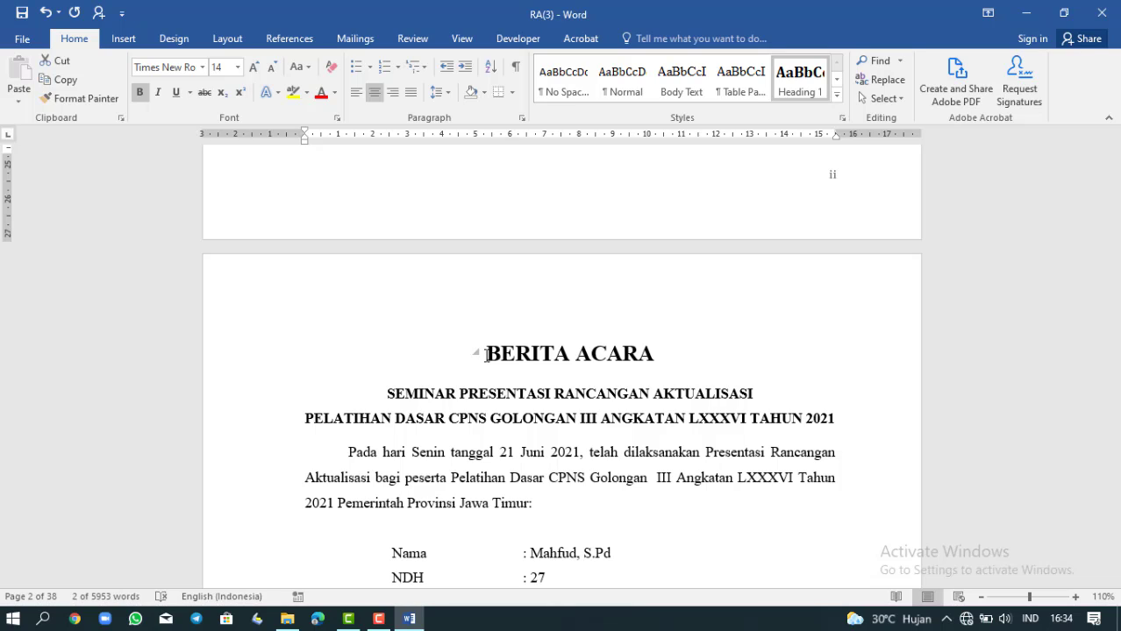
{"action": "left_click_drag", "start_coordinate": [485, 354], "coordinate": [653, 333]}
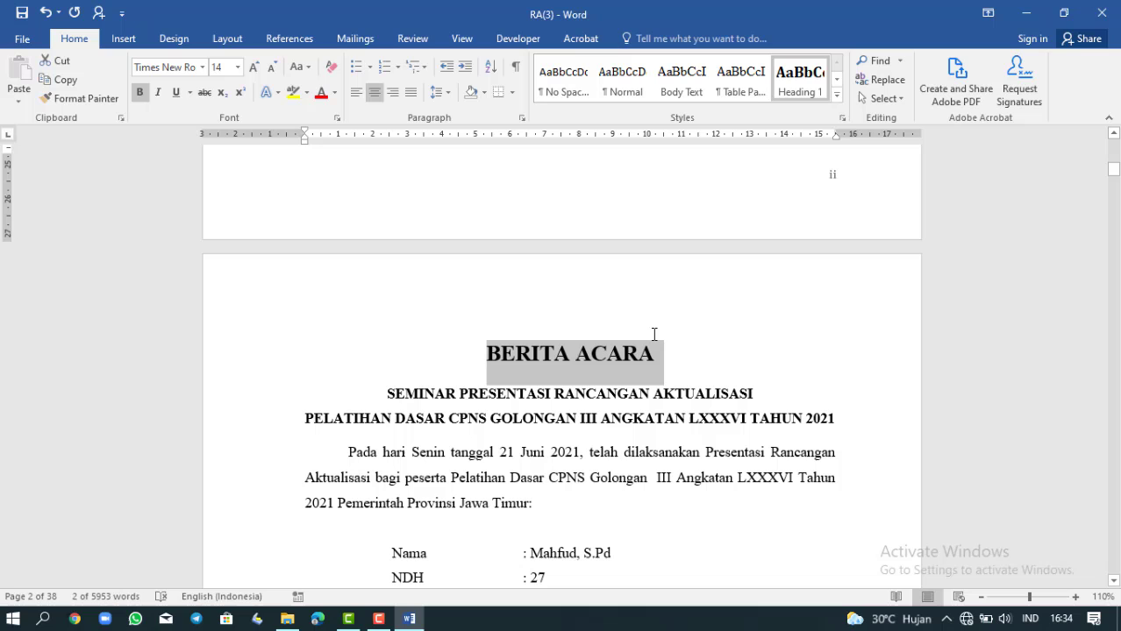
{"action": "left_click", "coordinate": [800, 83]}
Apply the Heading 1 style to the title KATA PENGANTAR
{"action": "scroll", "coordinate": [711, 226], "scroll_direction": "down", "scroll_amount": 3}
{"action": "scroll", "coordinate": [711, 227], "scroll_direction": "down", "scroll_amount": 14}
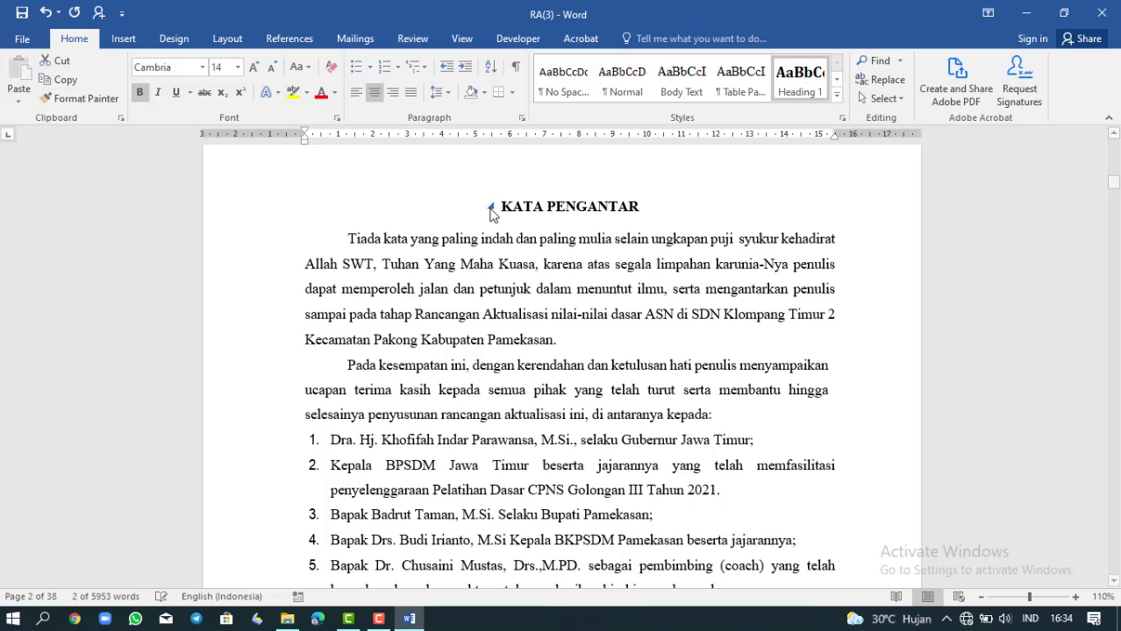
{"action": "left_click_drag", "start_coordinate": [498, 207], "coordinate": [645, 193]}
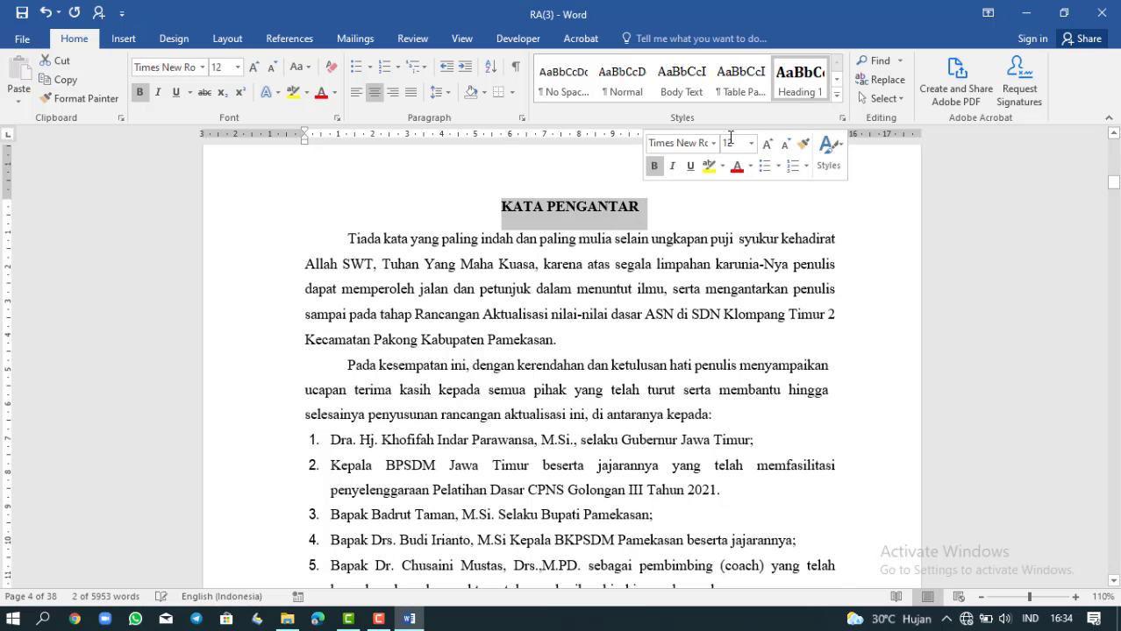
{"action": "left_click", "coordinate": [807, 84]}
Apply the Heading 1 style to the title DAFTAR ISI on the page after KATA PENGANTAR
{"action": "scroll", "coordinate": [696, 192], "scroll_direction": "down", "scroll_amount": 12}
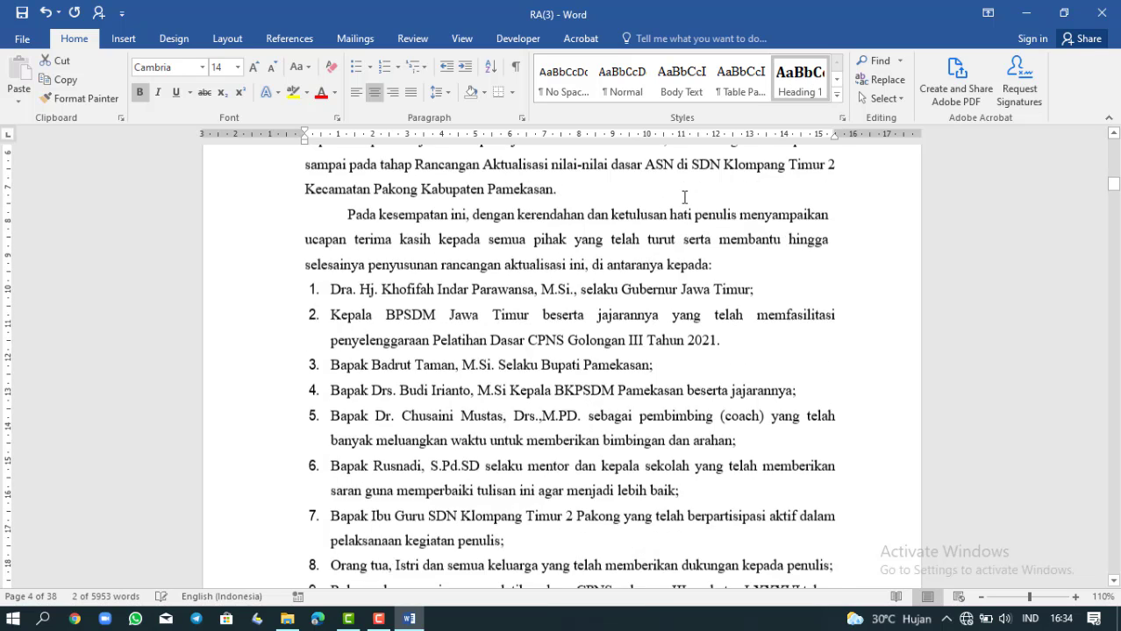
{"action": "key", "text": "ctrl+z"}
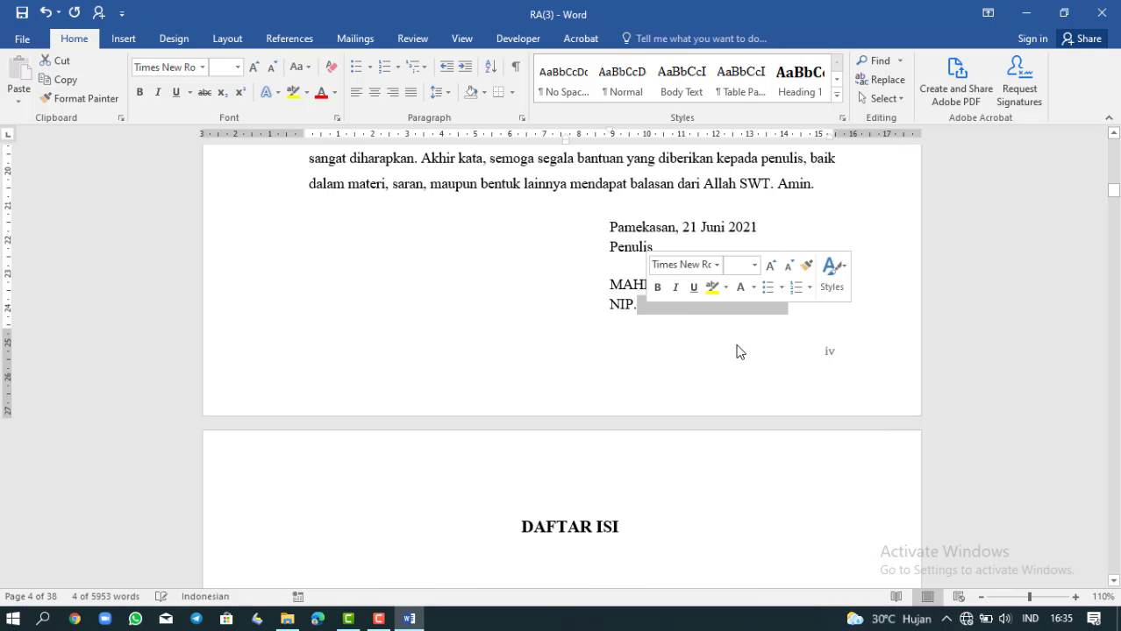
{"action": "key", "text": "Home"}
{"action": "key", "text": "ctrl+shift+Right"}
{"action": "left_click", "coordinate": [619, 525], "text": "shift"}
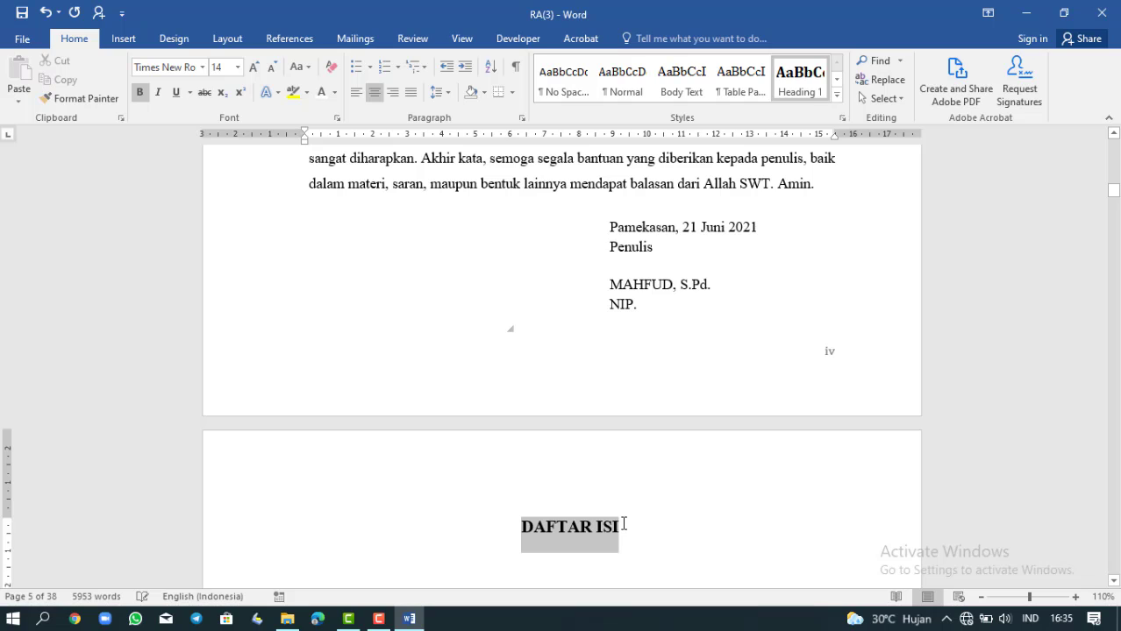
{"action": "left_click", "coordinate": [800, 81]}
Apply the Heading 1 style to both lines of the chapter title BAB 1 PENDAHULUAN
{"action": "scroll", "coordinate": [774, 401], "scroll_direction": "down", "scroll_amount": 3}
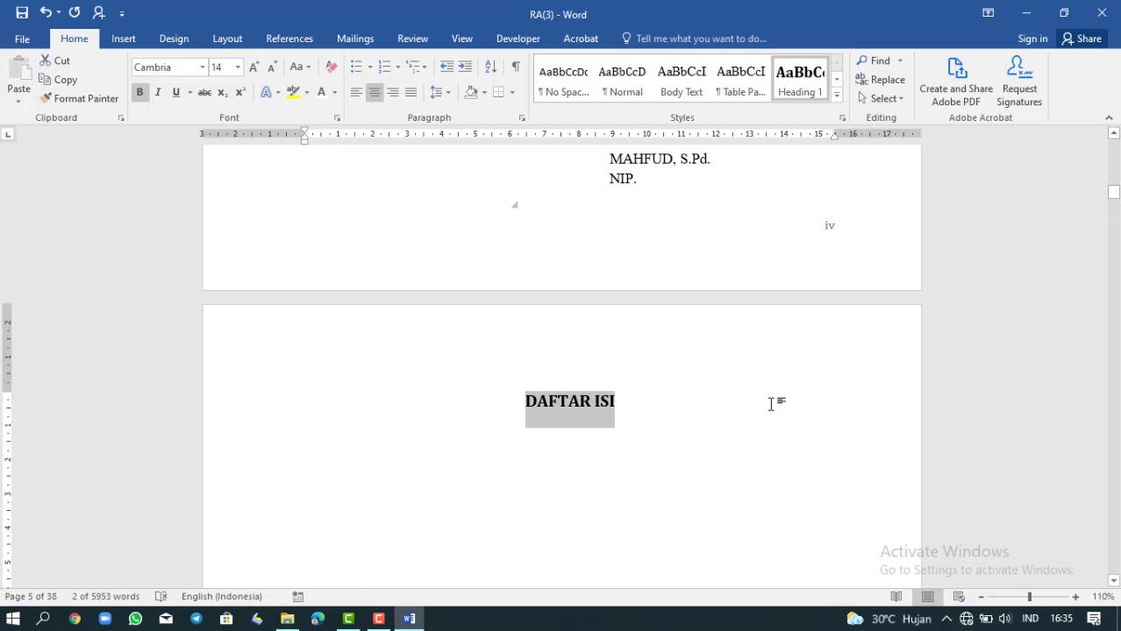
{"action": "scroll", "coordinate": [735, 414], "scroll_direction": "down", "scroll_amount": 4}
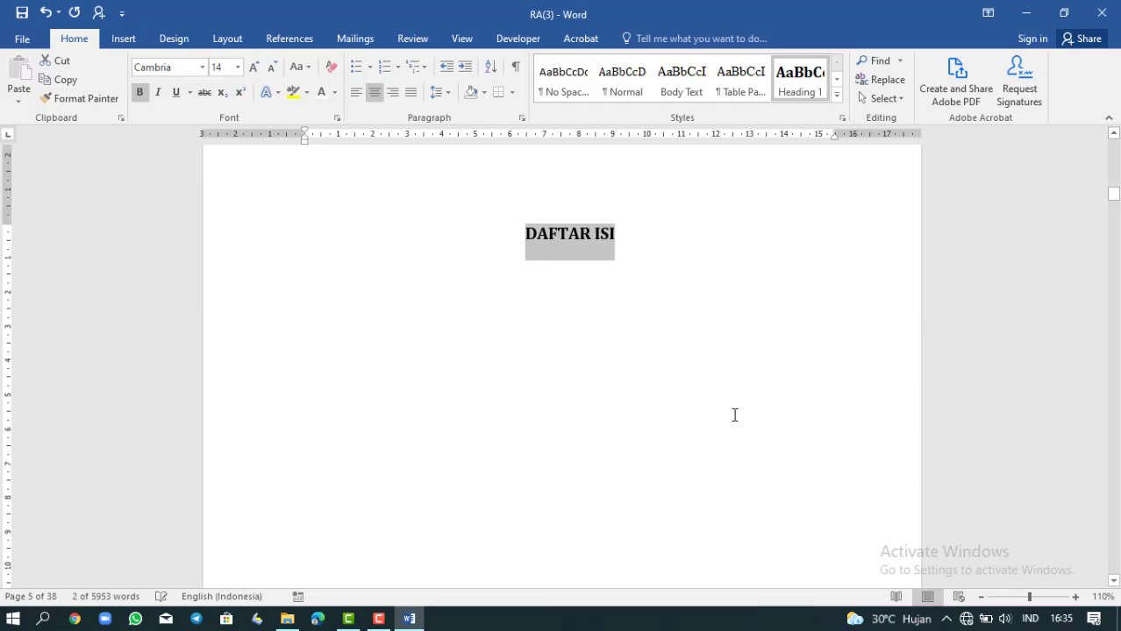
{"action": "scroll", "coordinate": [735, 415], "scroll_direction": "down", "scroll_amount": 20}
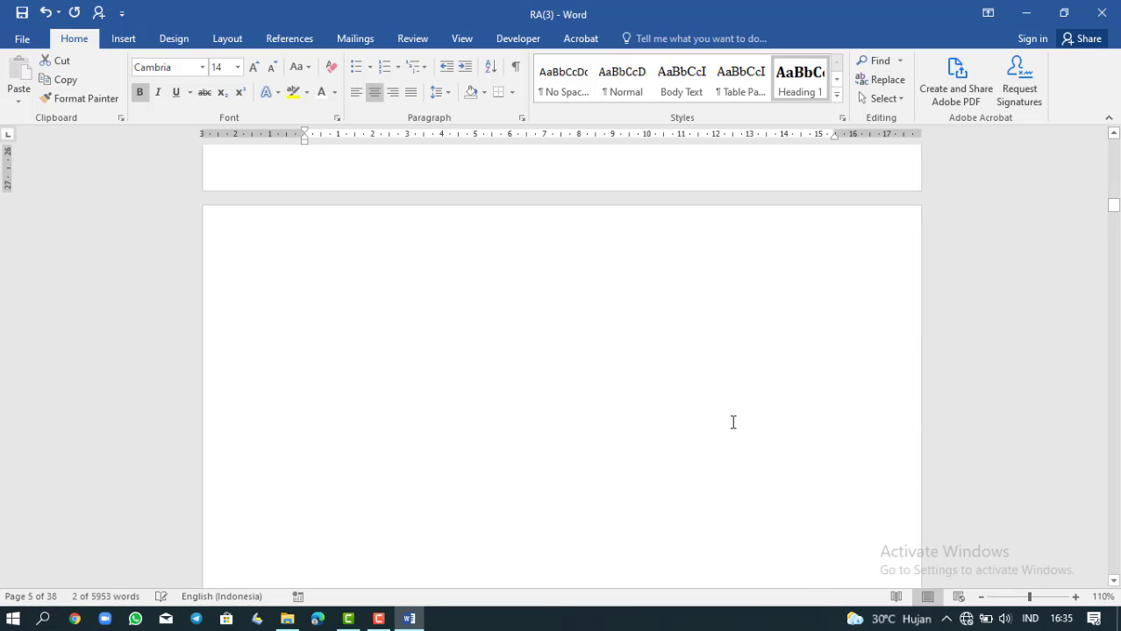
{"action": "scroll", "coordinate": [733, 423], "scroll_direction": "down", "scroll_amount": 2}
{"action": "scroll", "coordinate": [733, 423], "scroll_direction": "down", "scroll_amount": 7}
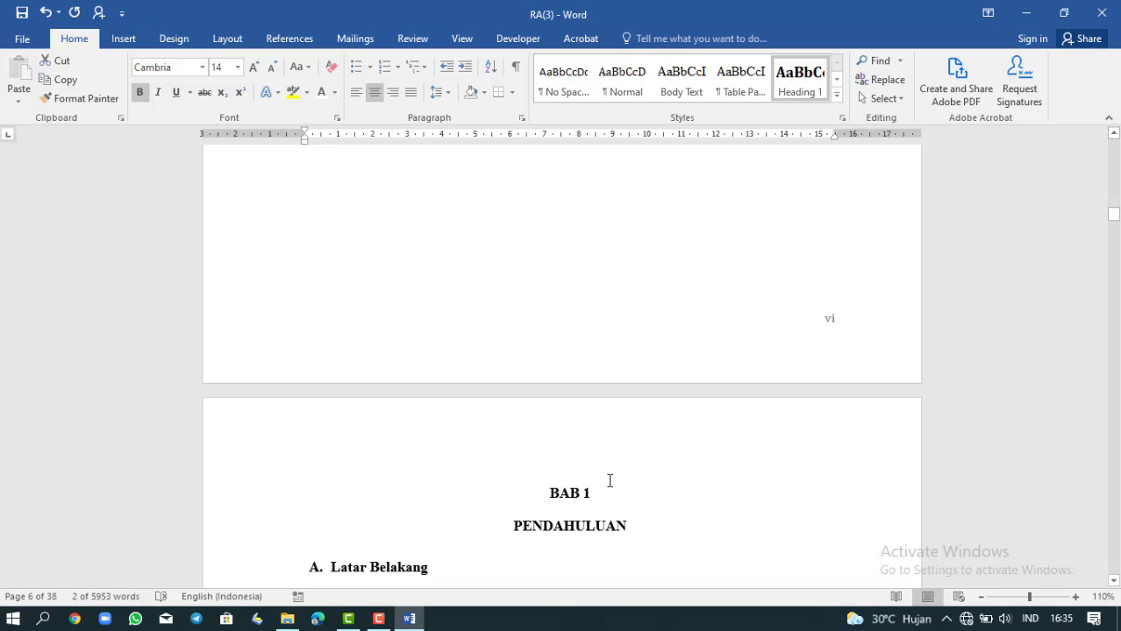
{"action": "left_click_drag", "start_coordinate": [550, 497], "coordinate": [631, 534]}
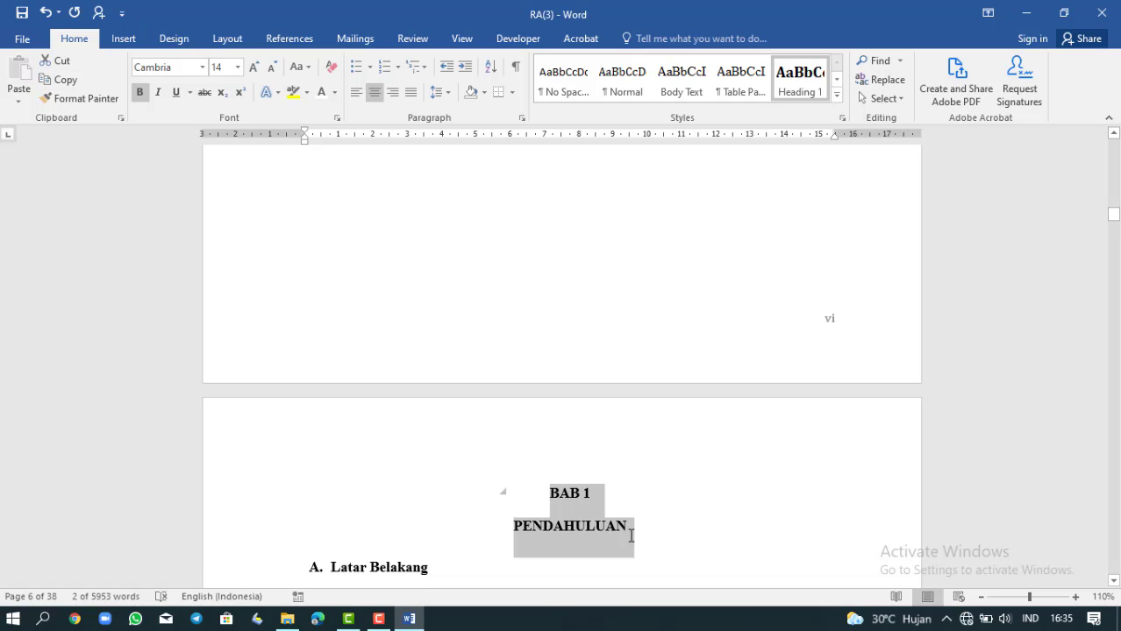
{"action": "left_click", "coordinate": [796, 81]}
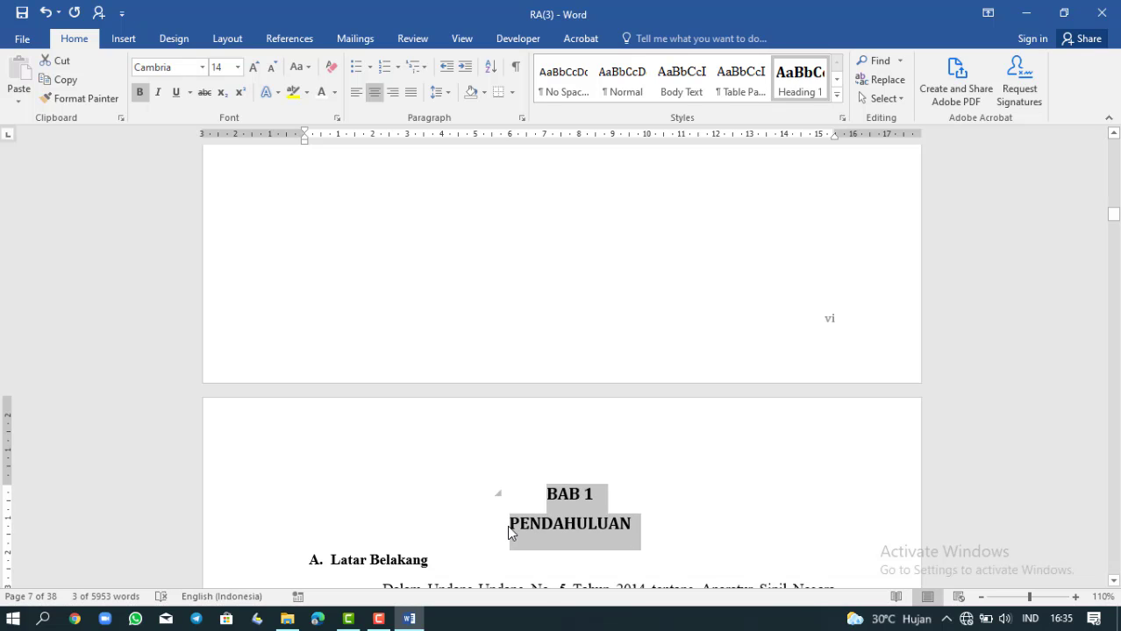
{"action": "left_click", "coordinate": [724, 499]}
Apply the Heading 1 style to both lines of the chapter title BAB II GAMBARAN UNIT KERJA
{"action": "scroll", "coordinate": [701, 456], "scroll_direction": "down", "scroll_amount": 5}
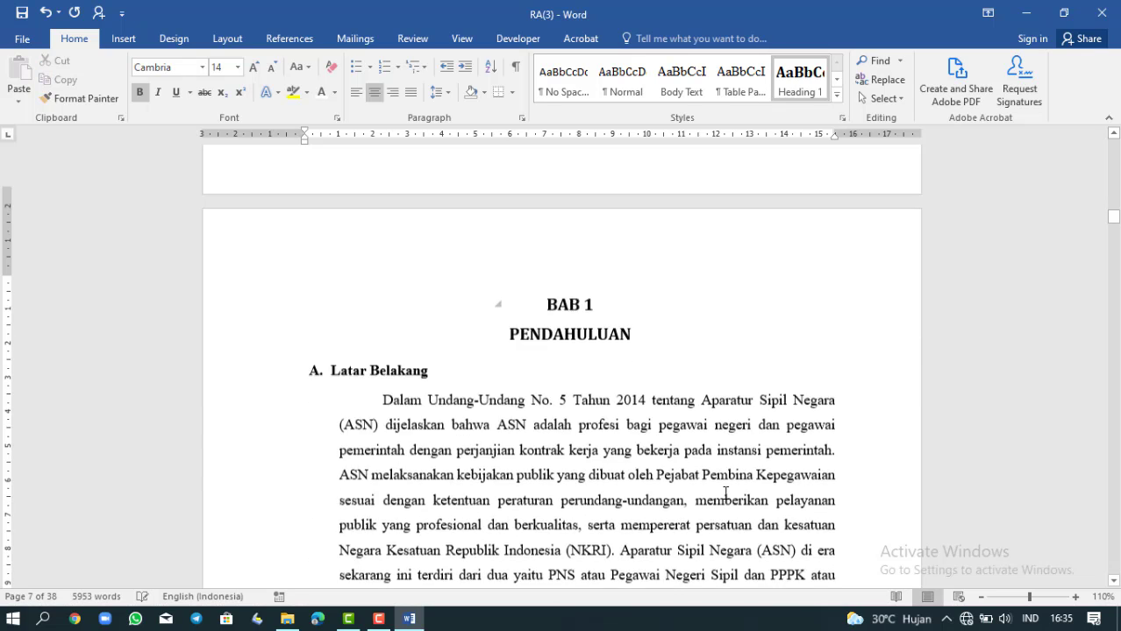
{"action": "scroll", "coordinate": [678, 417], "scroll_direction": "up", "scroll_amount": 4}
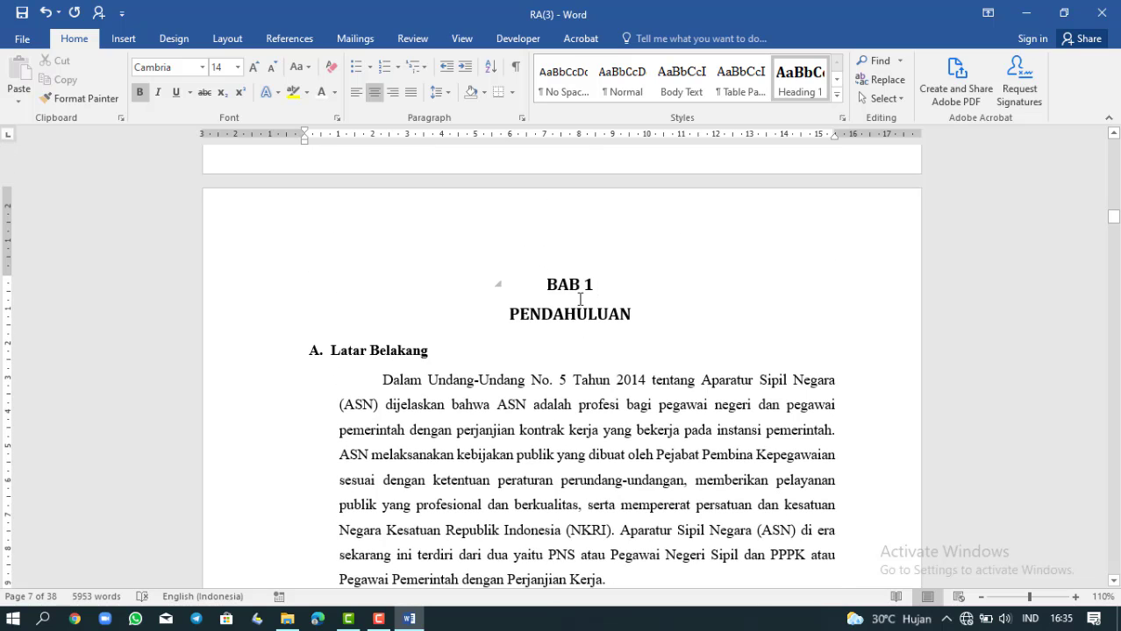
{"action": "scroll", "coordinate": [602, 435], "scroll_direction": "down", "scroll_amount": 10}
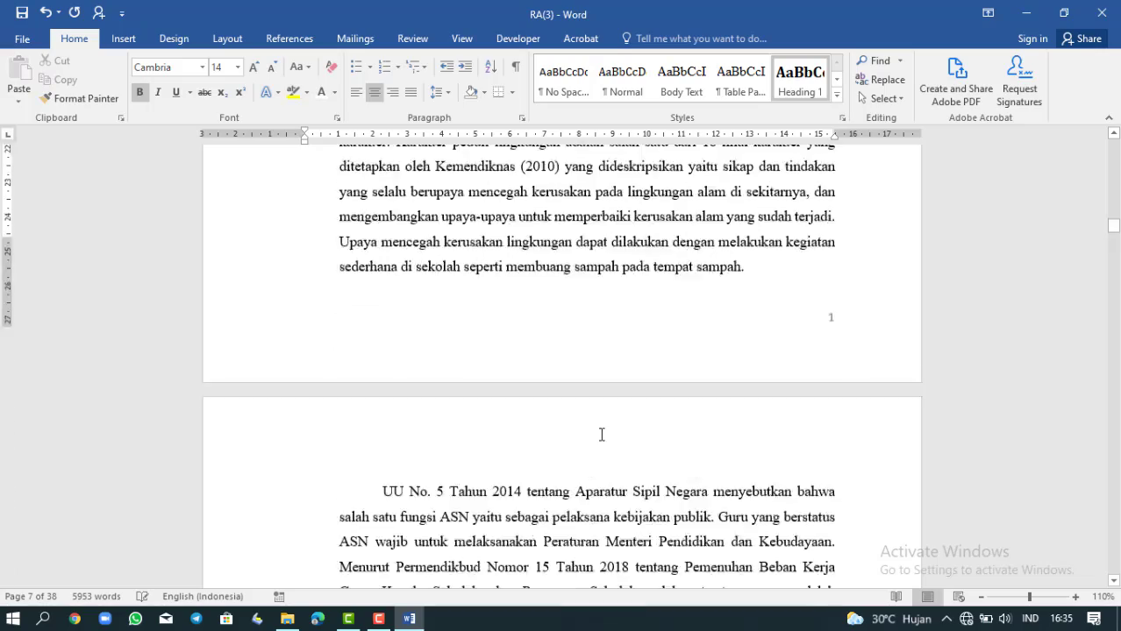
{"action": "scroll", "coordinate": [602, 435], "scroll_direction": "down", "scroll_amount": 20}
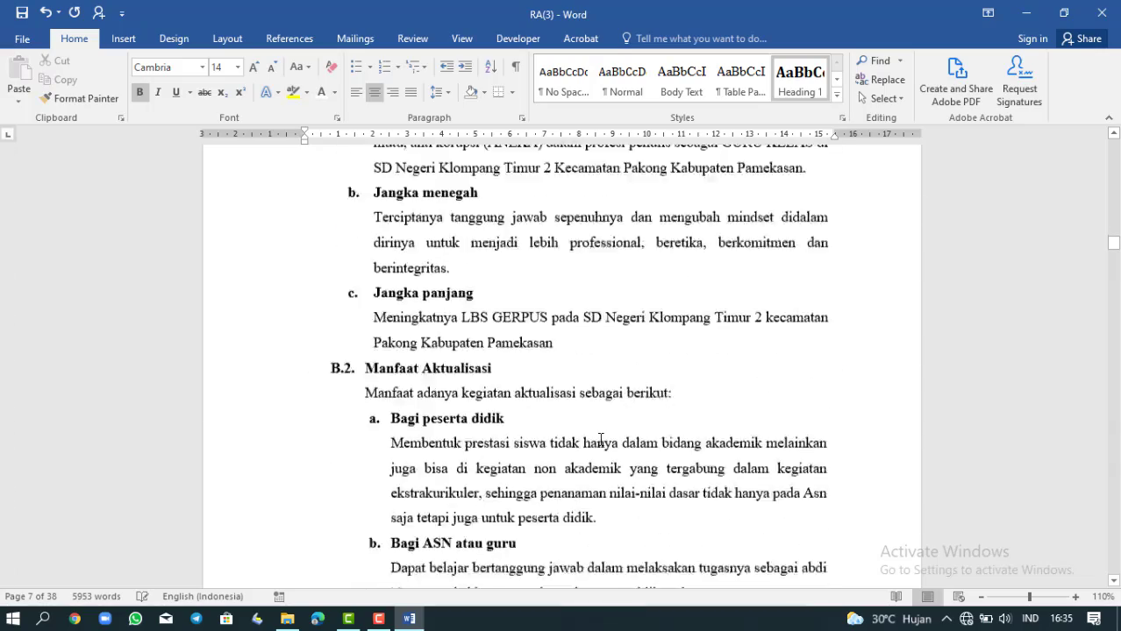
{"action": "scroll", "coordinate": [602, 440], "scroll_direction": "down", "scroll_amount": 10}
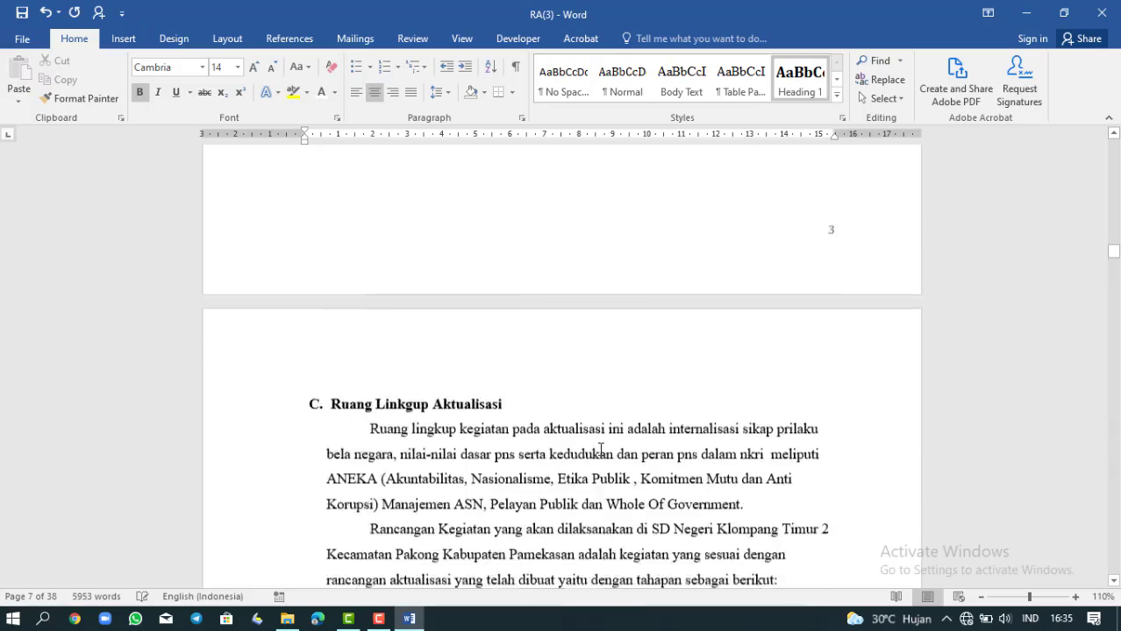
{"action": "scroll", "coordinate": [602, 450], "scroll_direction": "down", "scroll_amount": 20}
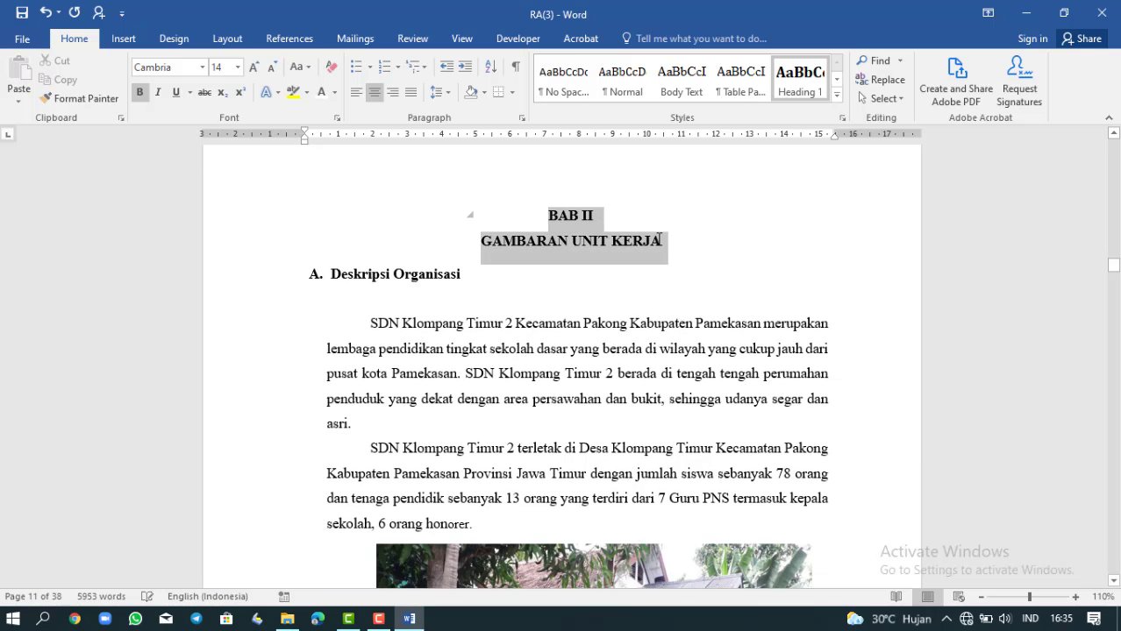
{"action": "left_click", "coordinate": [800, 83]}
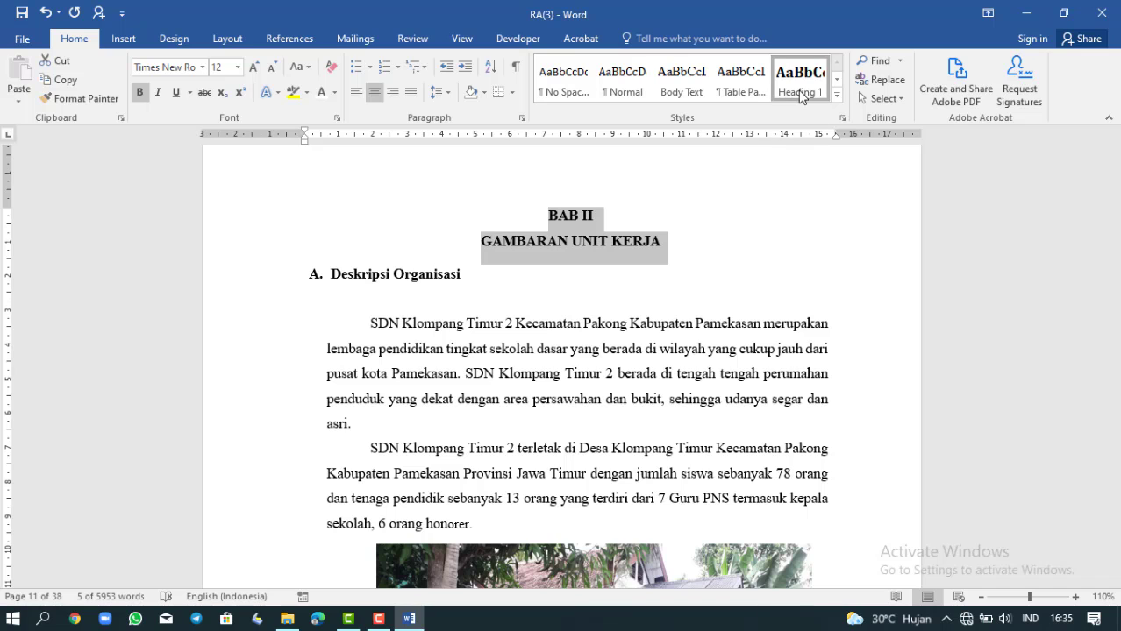
Apply the Heading 1 style to both lines of the chapter title BAB III RANCANGAN AKTUALISASI
{"action": "scroll", "coordinate": [671, 320], "scroll_direction": "down", "scroll_amount": 2}
{"action": "scroll", "coordinate": [671, 320], "scroll_direction": "down", "scroll_amount": 8}
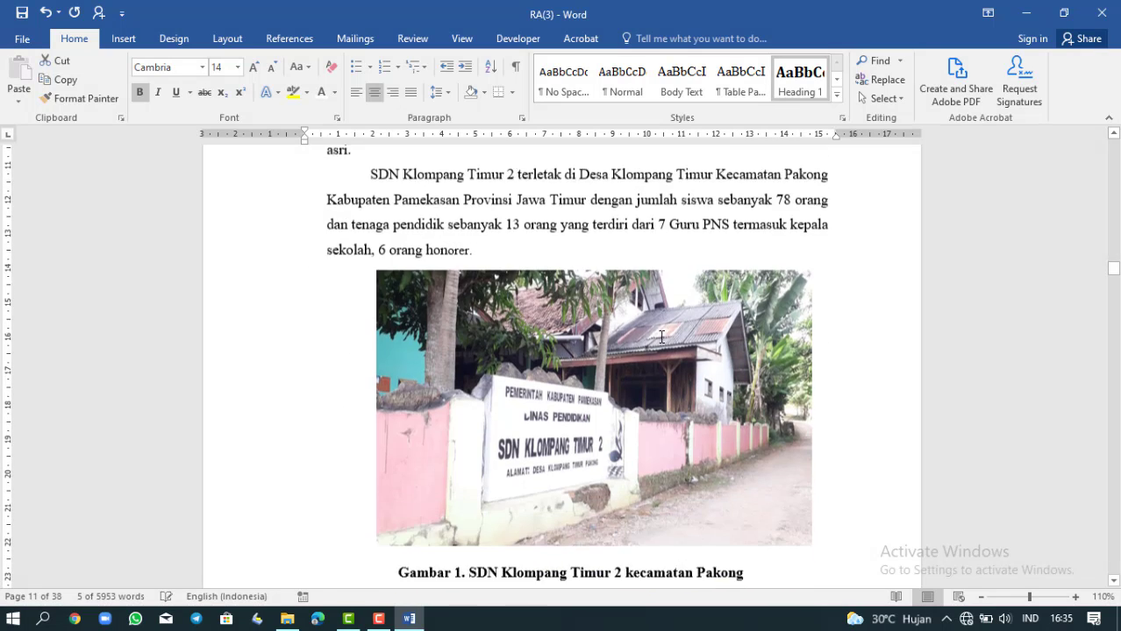
{"action": "scroll", "coordinate": [630, 448], "scroll_direction": "down", "scroll_amount": 15}
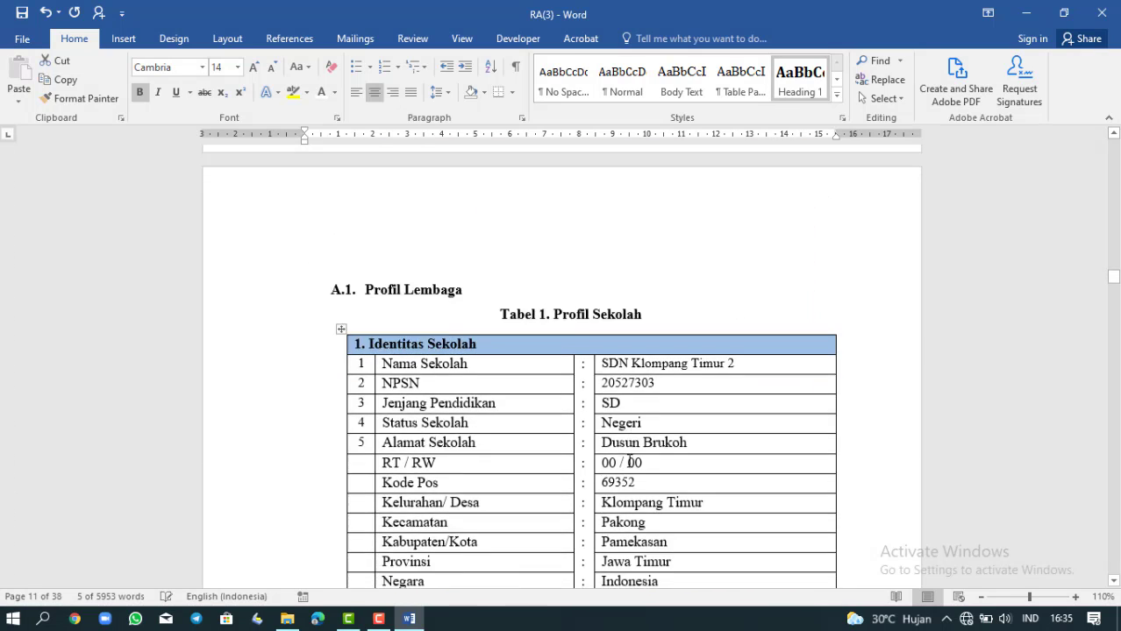
{"action": "scroll", "coordinate": [649, 515], "scroll_direction": "down", "scroll_amount": 12}
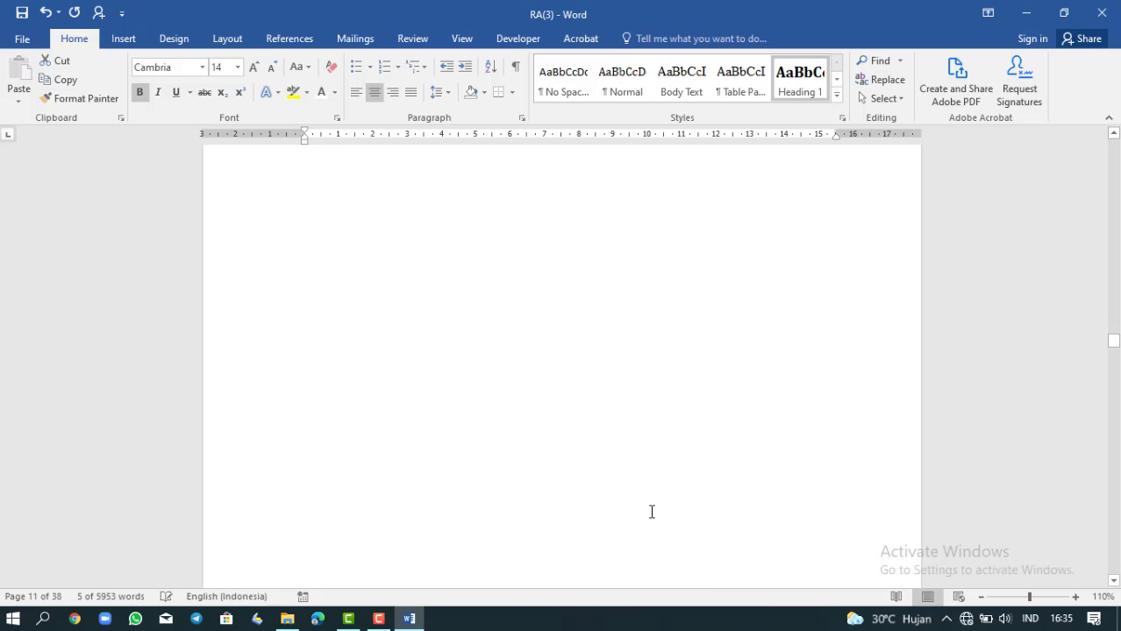
{"action": "scroll", "coordinate": [652, 512], "scroll_direction": "down", "scroll_amount": 10}
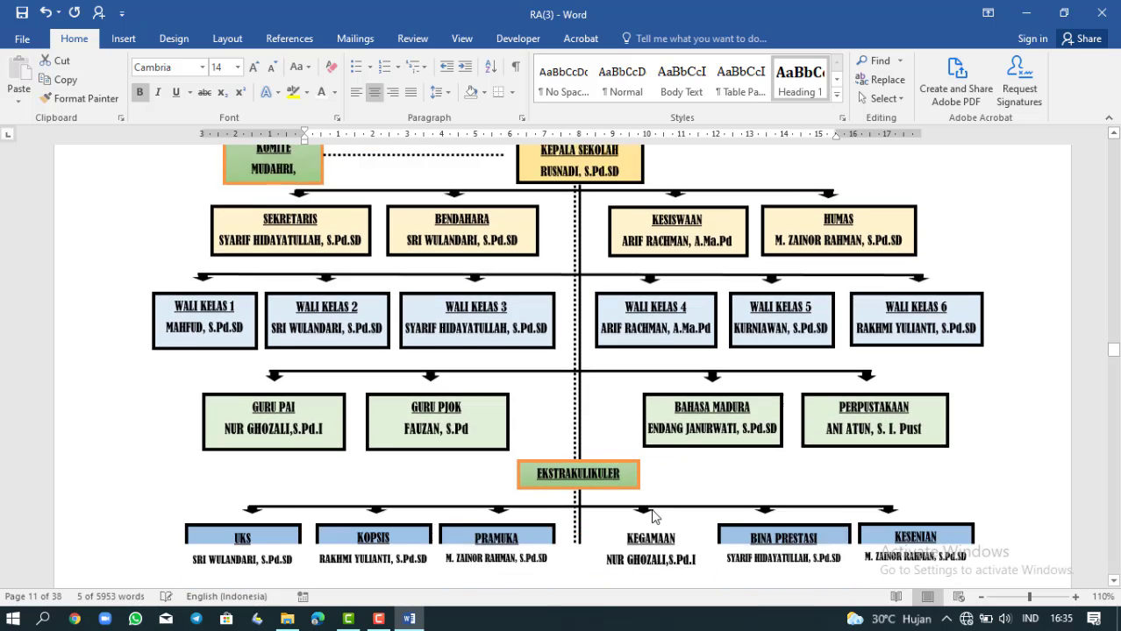
{"action": "scroll", "coordinate": [651, 518], "scroll_direction": "down", "scroll_amount": 8}
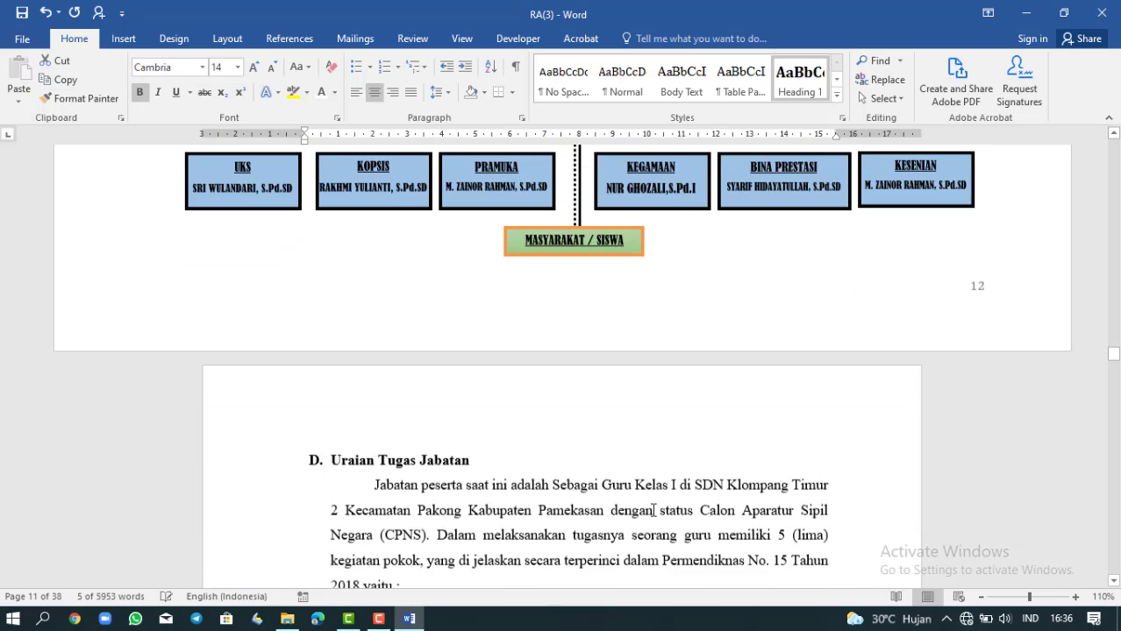
{"action": "scroll", "coordinate": [653, 511], "scroll_direction": "down", "scroll_amount": 15}
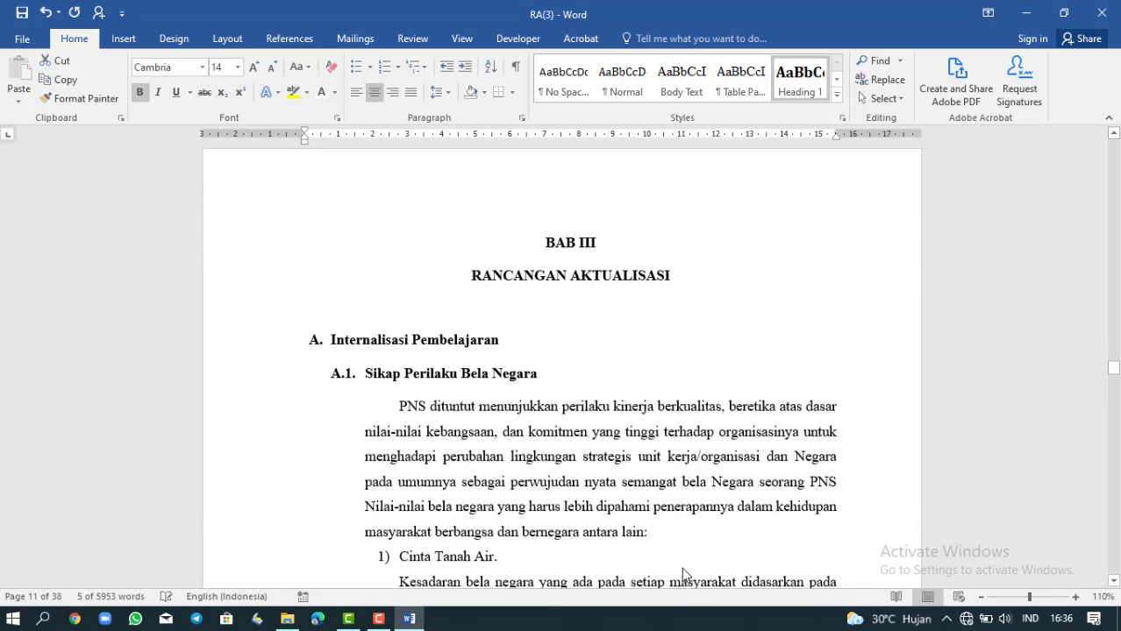
{"action": "scroll", "coordinate": [681, 568], "scroll_direction": "down", "scroll_amount": 15}
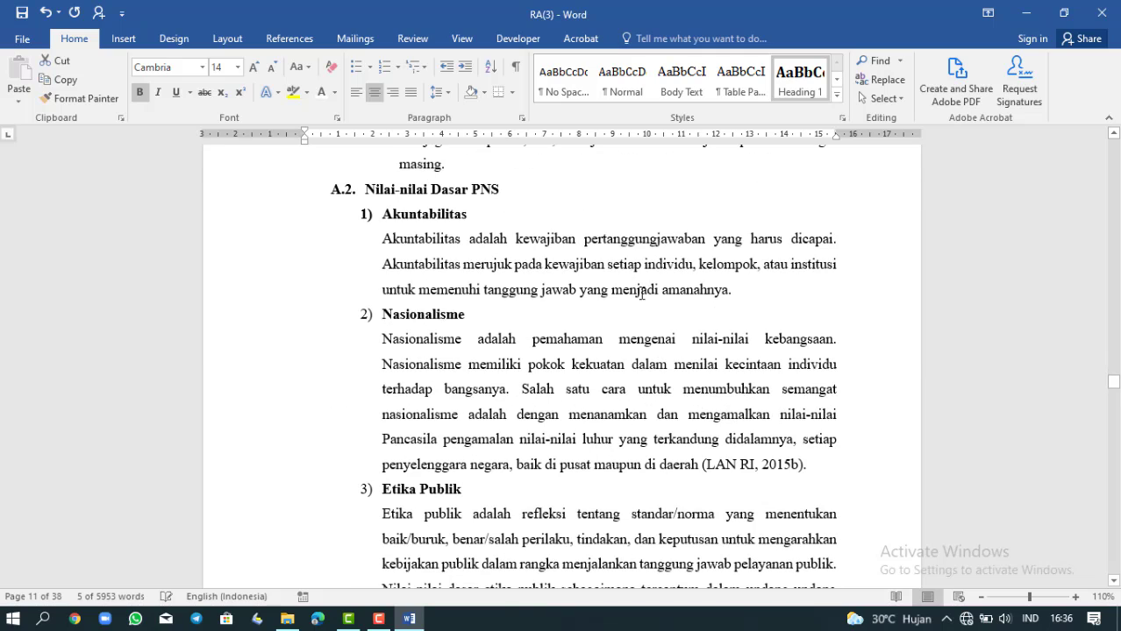
{"action": "scroll", "coordinate": [641, 294], "scroll_direction": "up", "scroll_amount": 8}
{"action": "scroll", "coordinate": [640, 278], "scroll_direction": "up", "scroll_amount": 8}
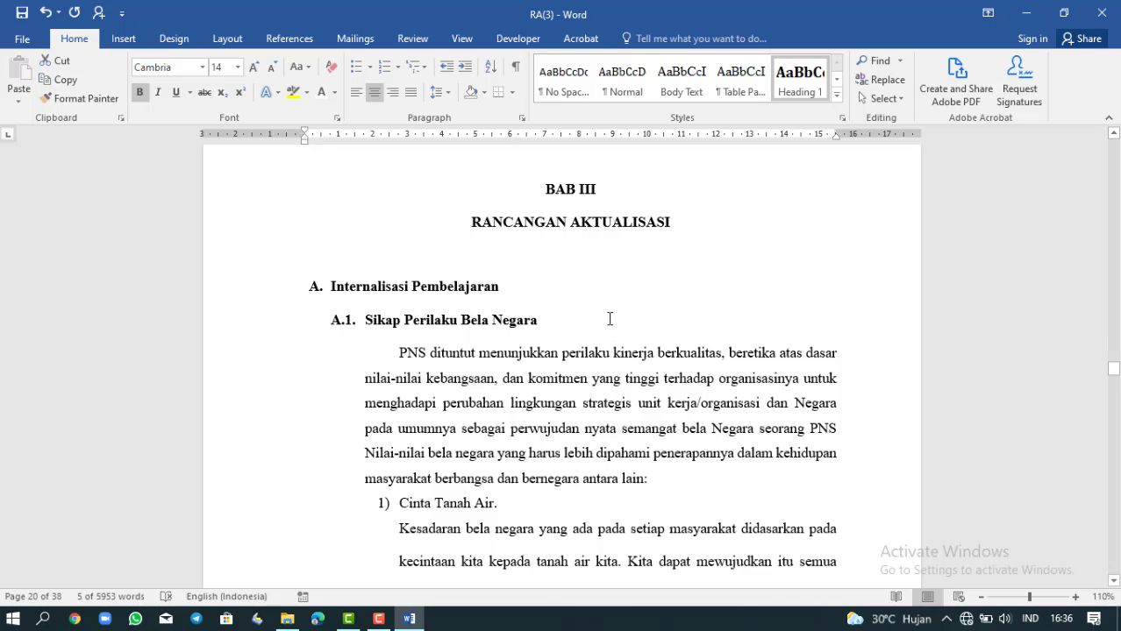
{"action": "scroll", "coordinate": [605, 312], "scroll_direction": "up", "scroll_amount": 3}
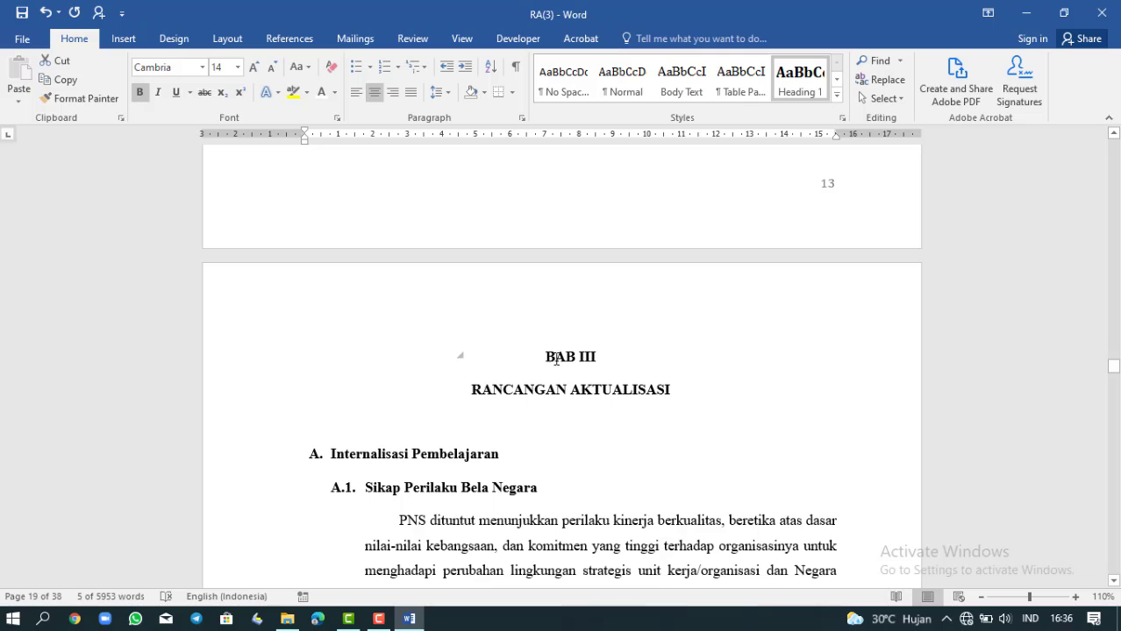
{"action": "left_click_drag", "start_coordinate": [556, 357], "coordinate": [671, 391]}
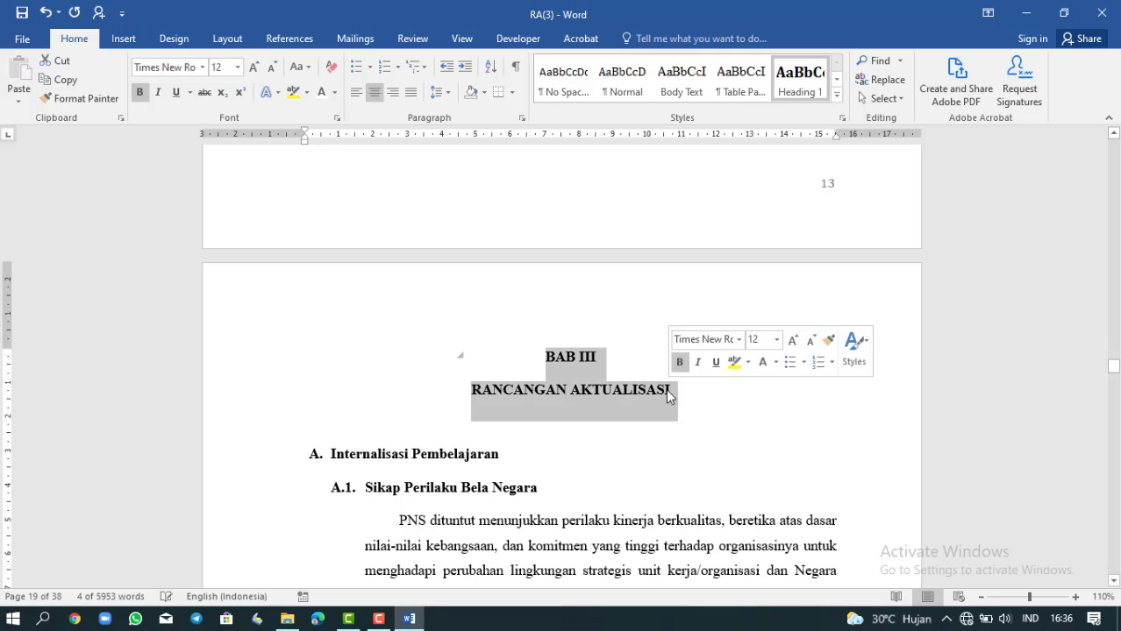
{"action": "left_click", "coordinate": [800, 86]}
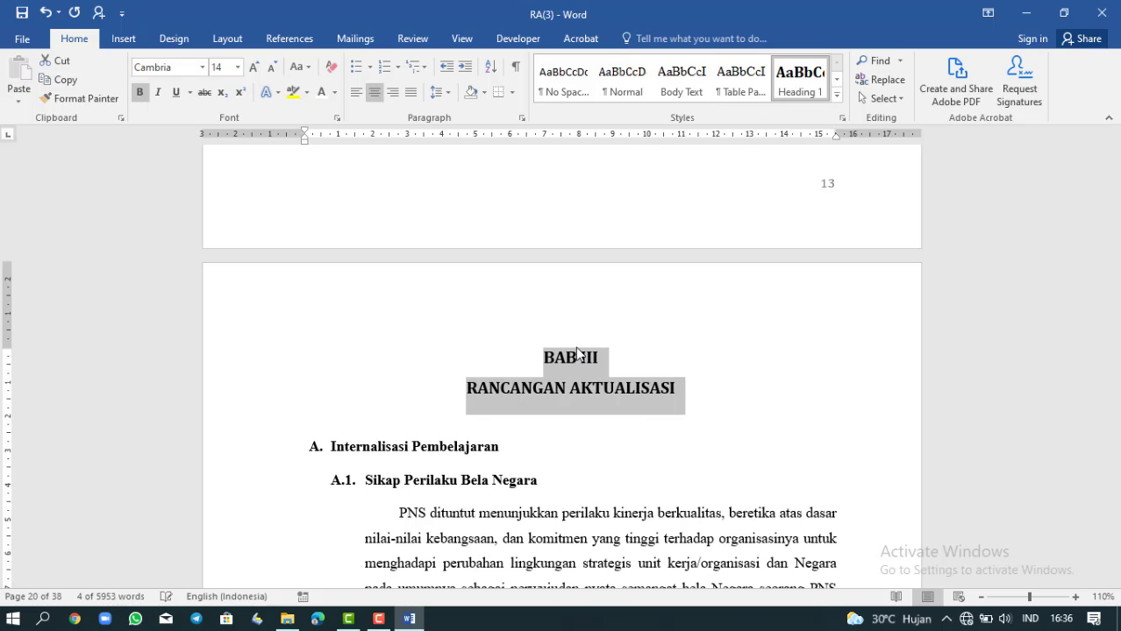
Look through the pages after the BAB III title for further chapter titles that need a heading style
{"action": "scroll", "coordinate": [560, 381], "scroll_direction": "down", "scroll_amount": 8}
{"action": "scroll", "coordinate": [562, 427], "scroll_direction": "down", "scroll_amount": 6}
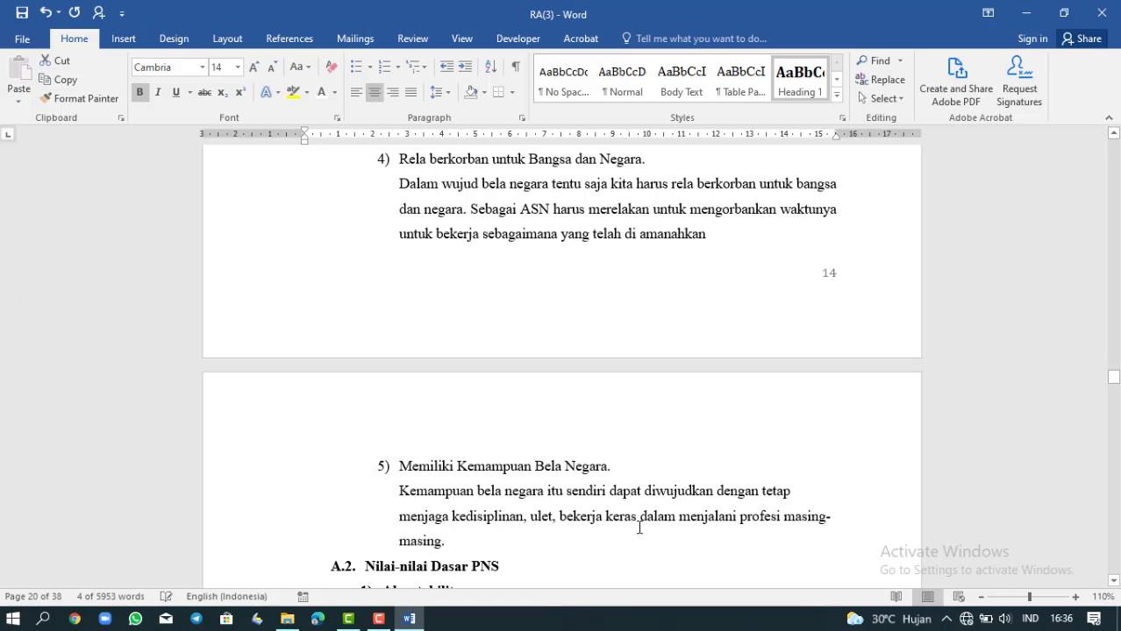
{"action": "scroll", "coordinate": [620, 531], "scroll_direction": "down", "scroll_amount": 20}
{"action": "scroll", "coordinate": [623, 505], "scroll_direction": "down", "scroll_amount": 15}
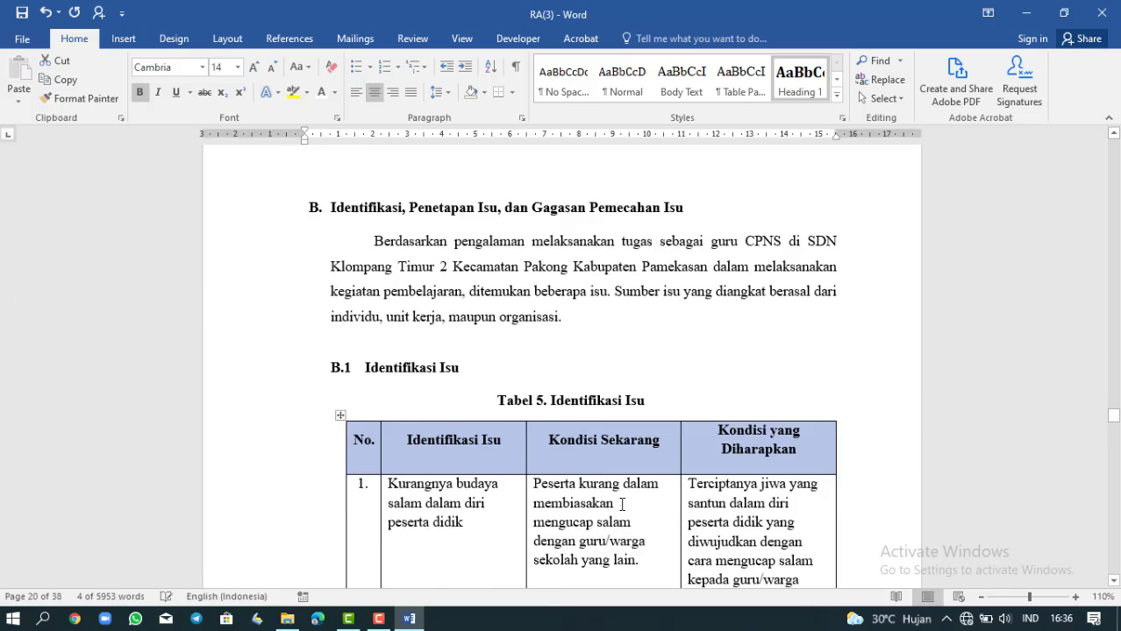
{"action": "scroll", "coordinate": [621, 507], "scroll_direction": "down", "scroll_amount": 15}
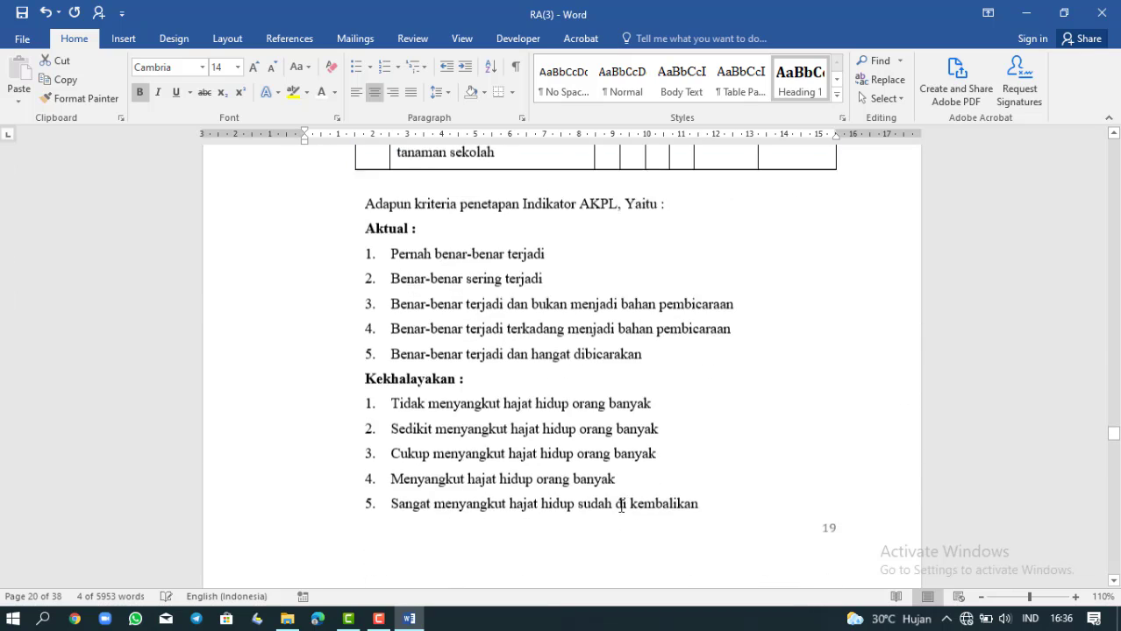
{"action": "scroll", "coordinate": [621, 508], "scroll_direction": "down", "scroll_amount": 15}
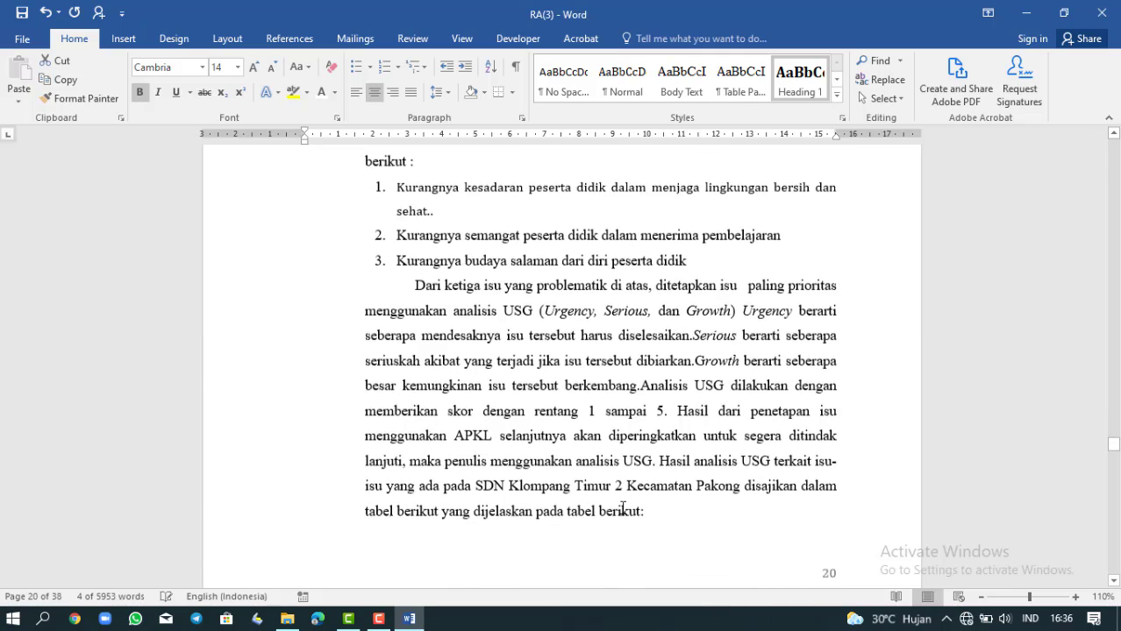
{"action": "scroll", "coordinate": [624, 508], "scroll_direction": "down", "scroll_amount": 15}
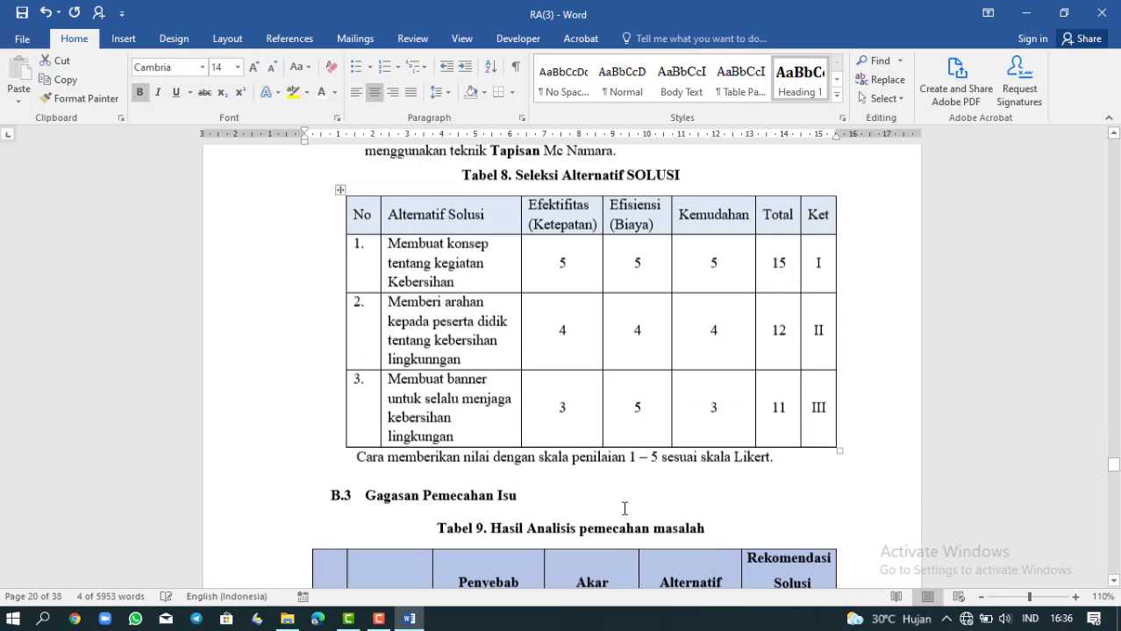
{"action": "scroll", "coordinate": [622, 511], "scroll_direction": "down", "scroll_amount": 15}
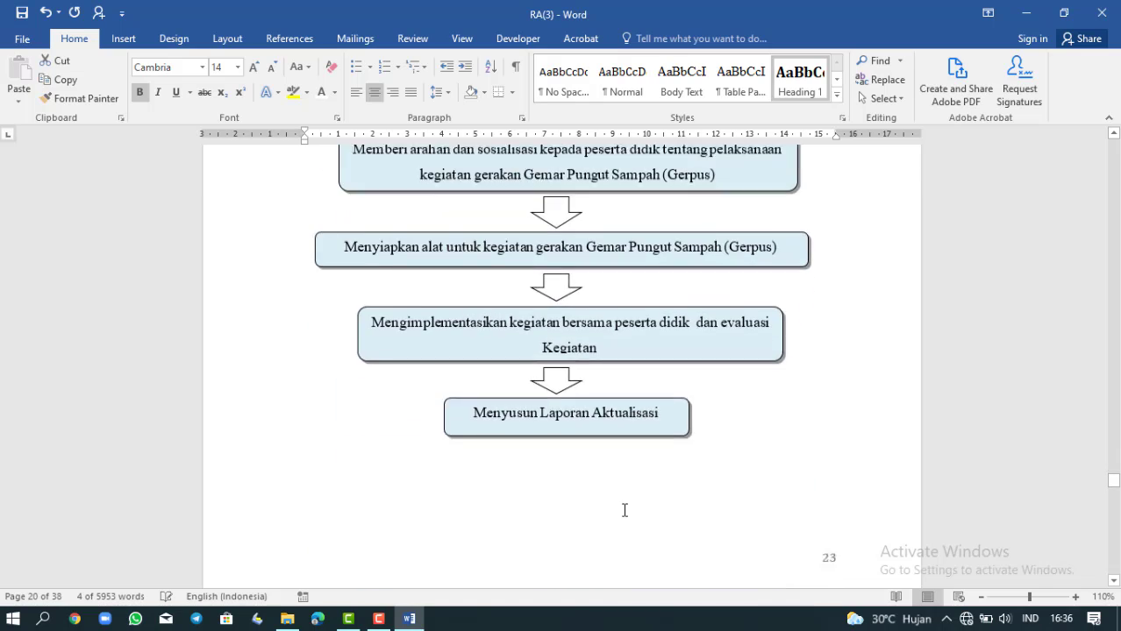
{"action": "scroll", "coordinate": [624, 511], "scroll_direction": "down", "scroll_amount": 12}
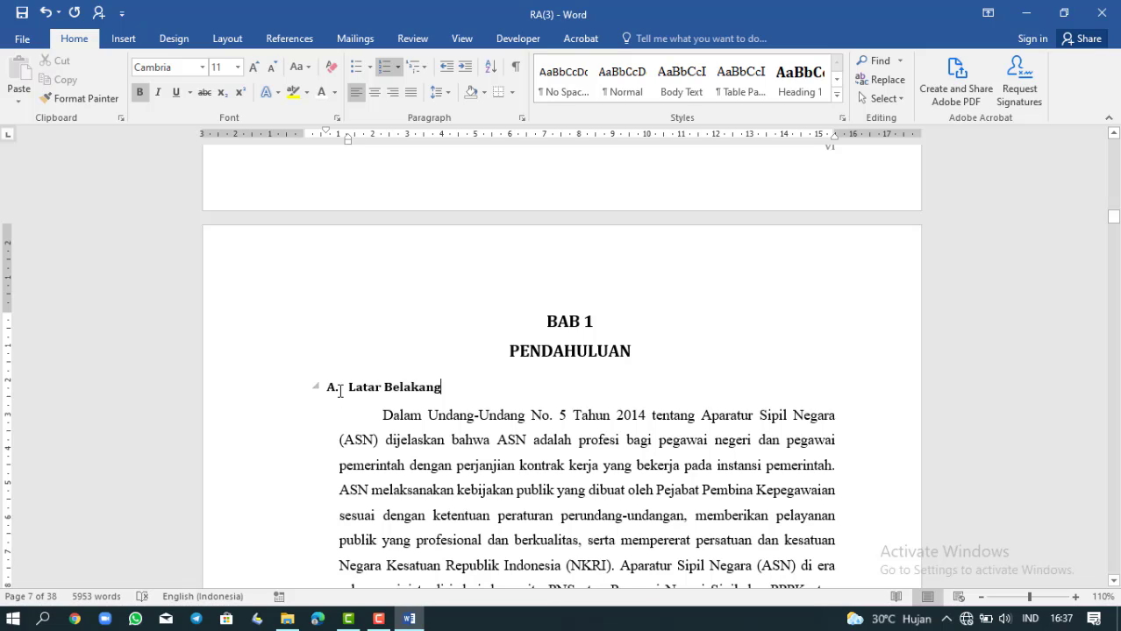
Clear all formatting from the Latar Belakang subheading under BAB 1 PENDAHULUAN and apply the Heading 2 style to it
{"action": "left_click", "coordinate": [609, 330]}
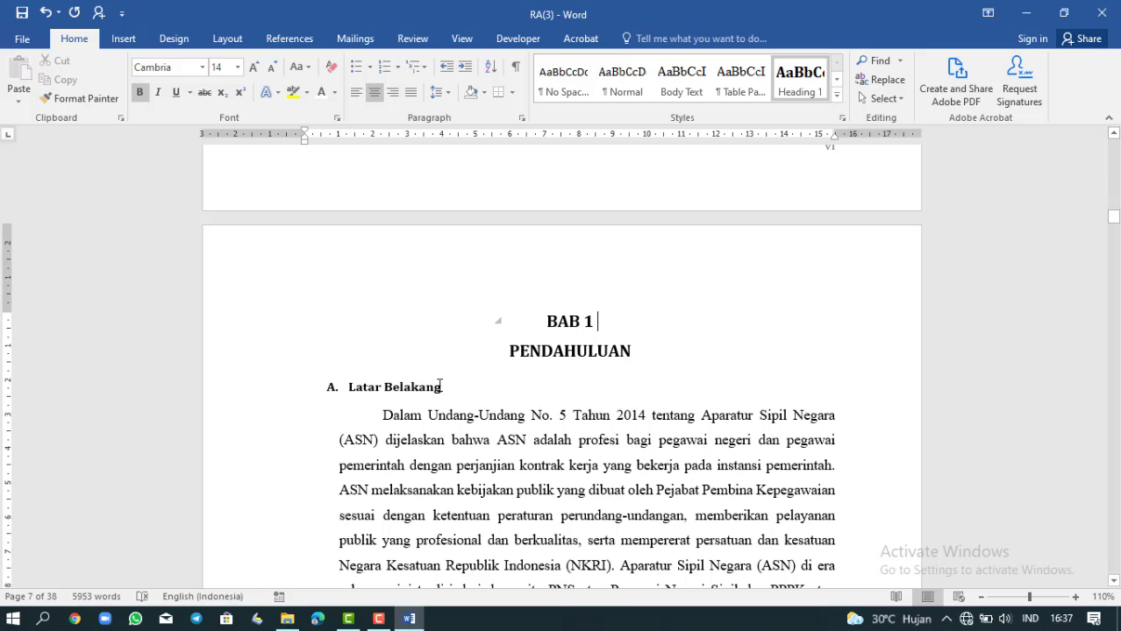
{"action": "left_click_drag", "start_coordinate": [456, 392], "coordinate": [326, 389]}
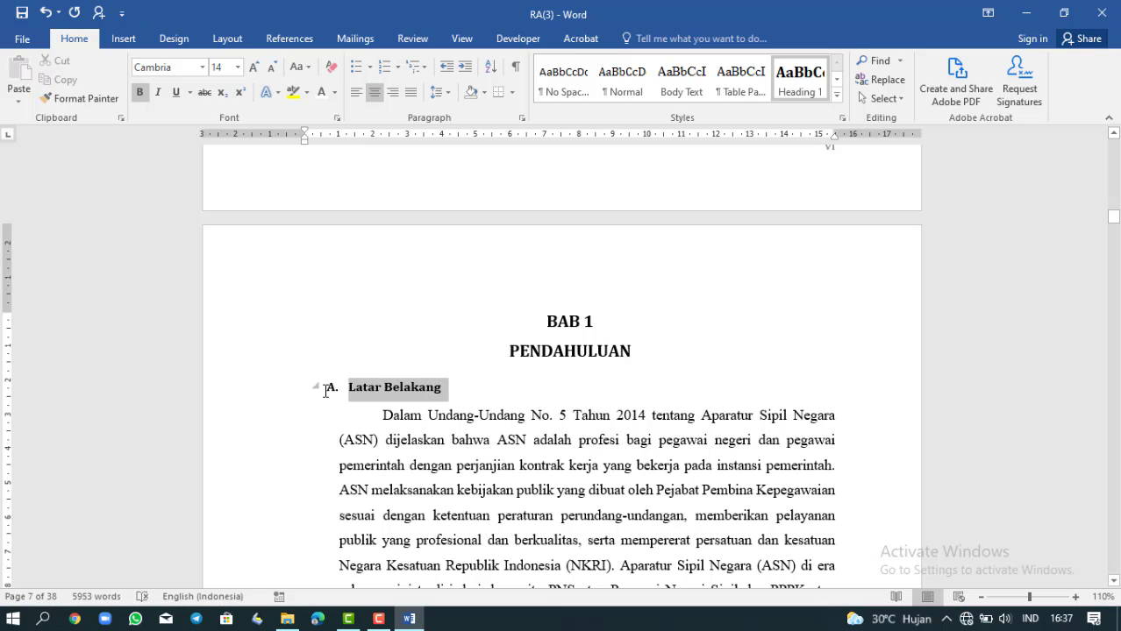
{"action": "left_click", "coordinate": [331, 67]}
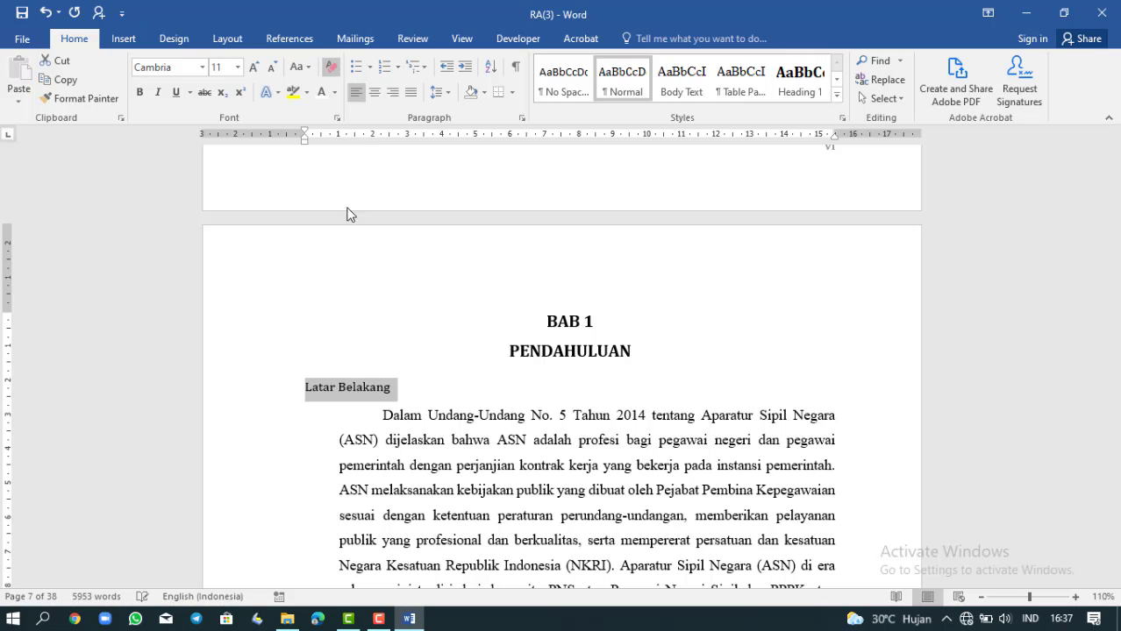
{"action": "left_click", "coordinate": [838, 95]}
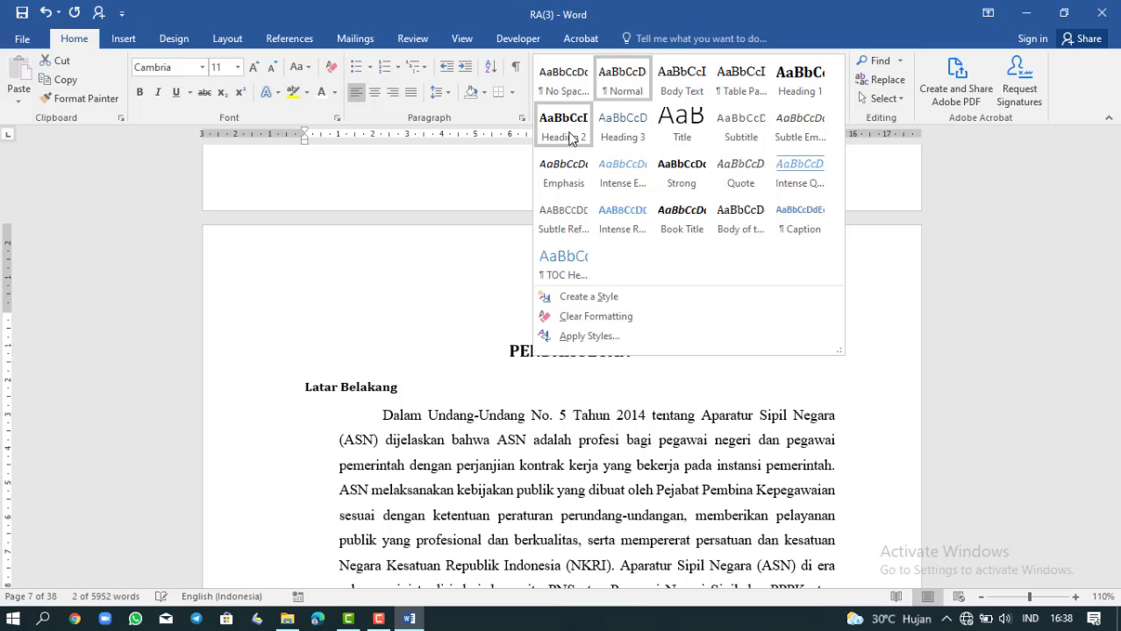
{"action": "left_click", "coordinate": [570, 139]}
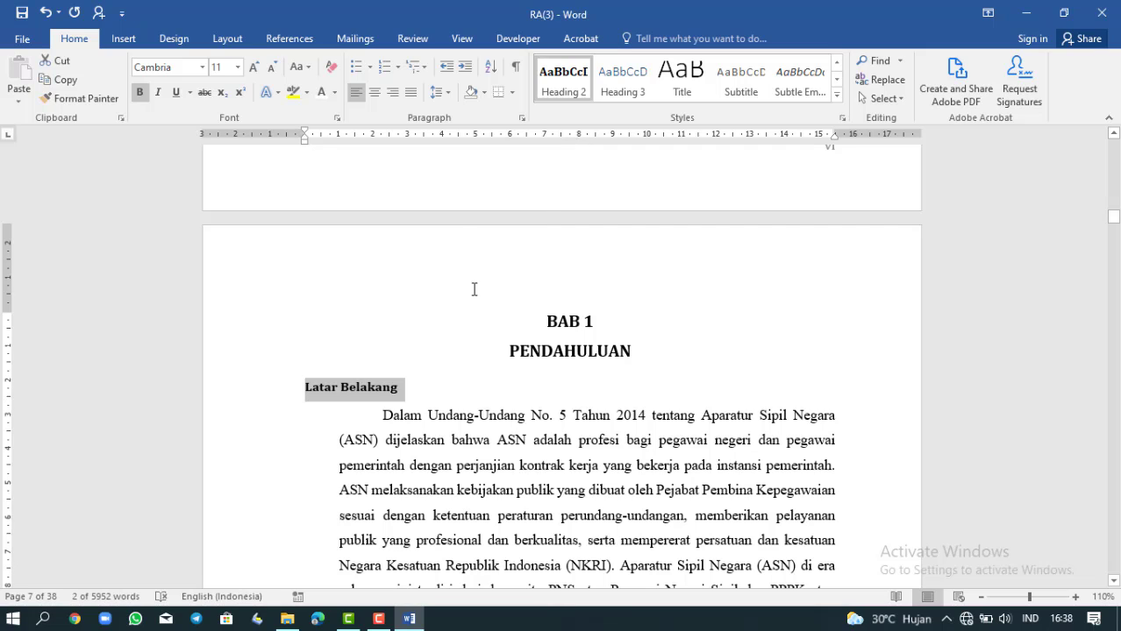
Number the Latar Belakang subheading in the A., B., C. format and reduce its left indent to about 0.75 cm
{"action": "left_click", "coordinate": [398, 67]}
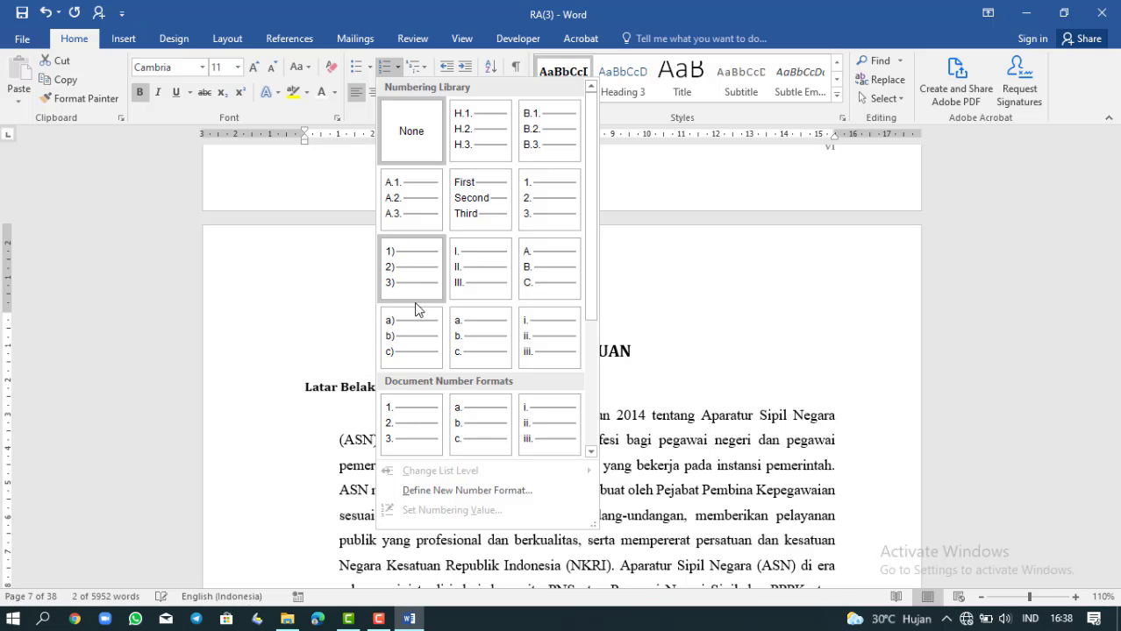
{"action": "left_click", "coordinate": [535, 301]}
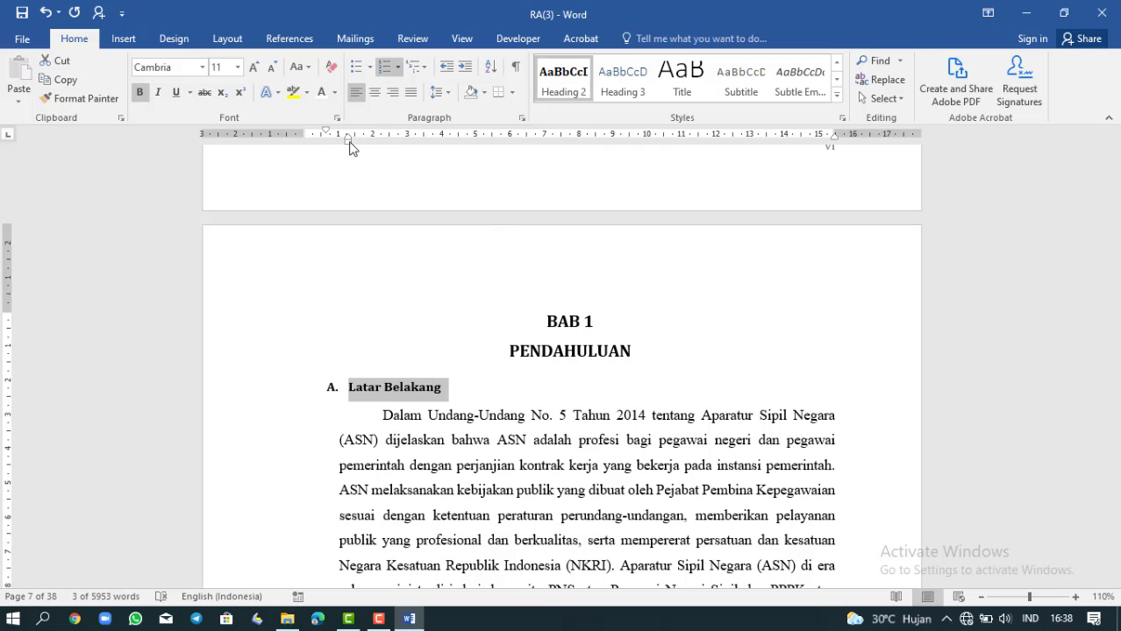
{"action": "left_click_drag", "start_coordinate": [347, 144], "coordinate": [330, 149]}
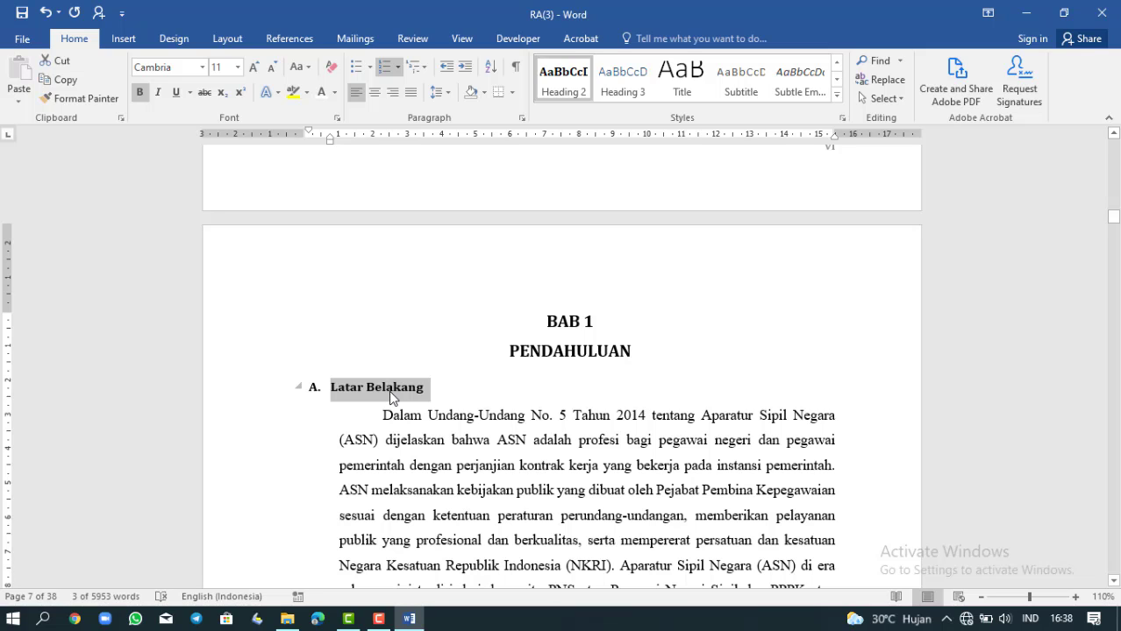
{"action": "scroll", "coordinate": [389, 390], "scroll_direction": "down", "scroll_amount": 1}
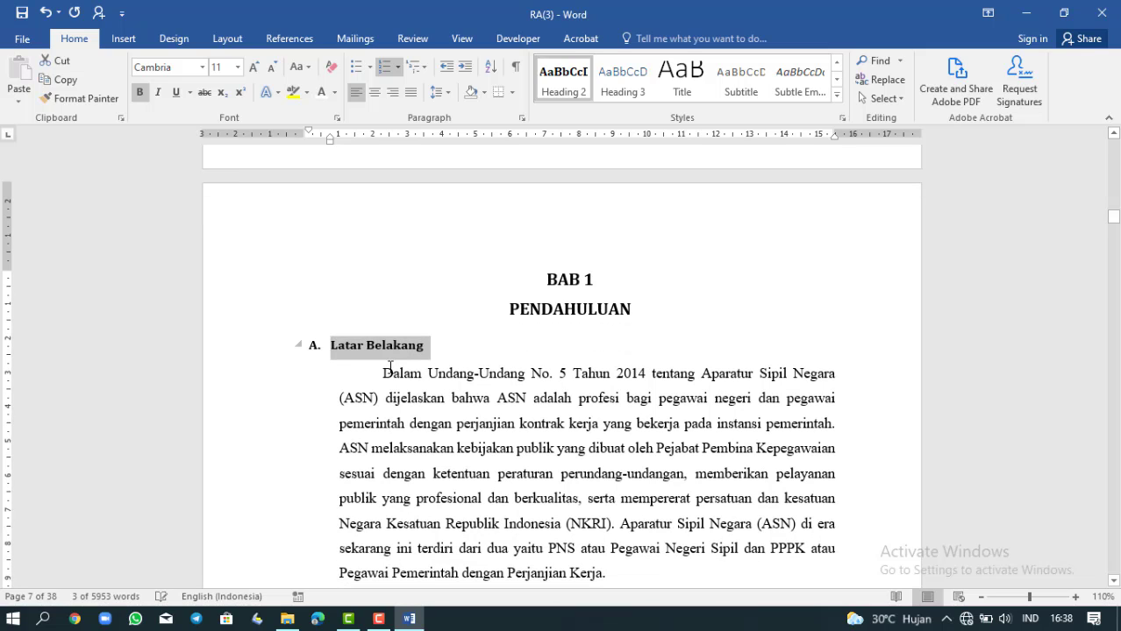
{"action": "left_click", "coordinate": [330, 347]}
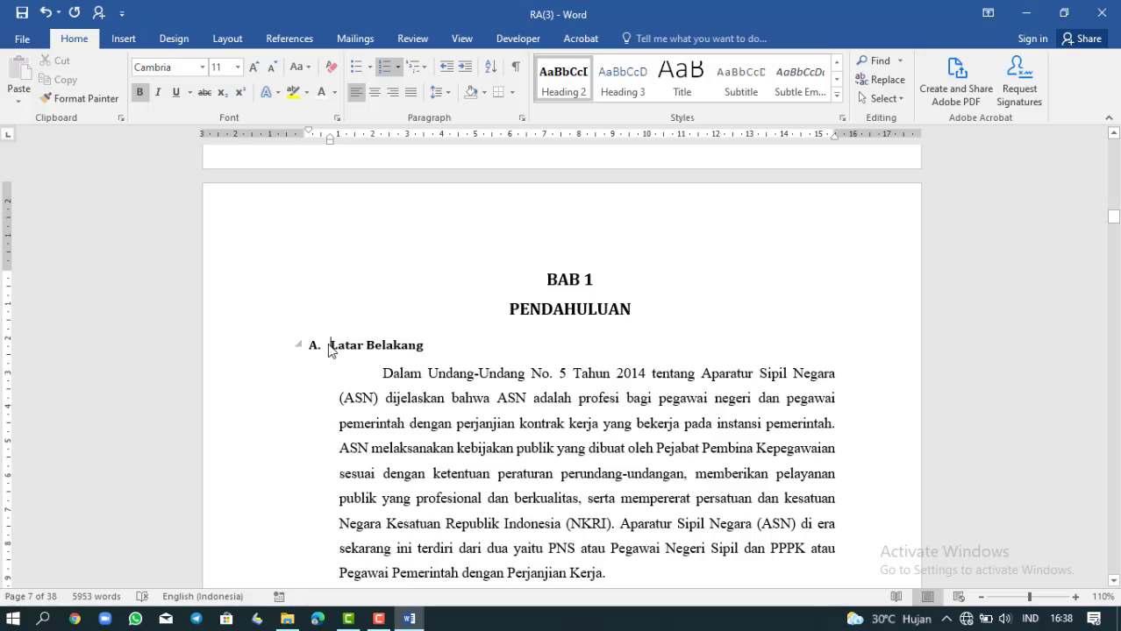
Review BAB 1 from the Latar Belakang subheading to Tujuan dan Mafaat Aktualisasi, checking the subheadings and their lettering
{"action": "scroll", "coordinate": [329, 347], "scroll_direction": "down", "scroll_amount": 20}
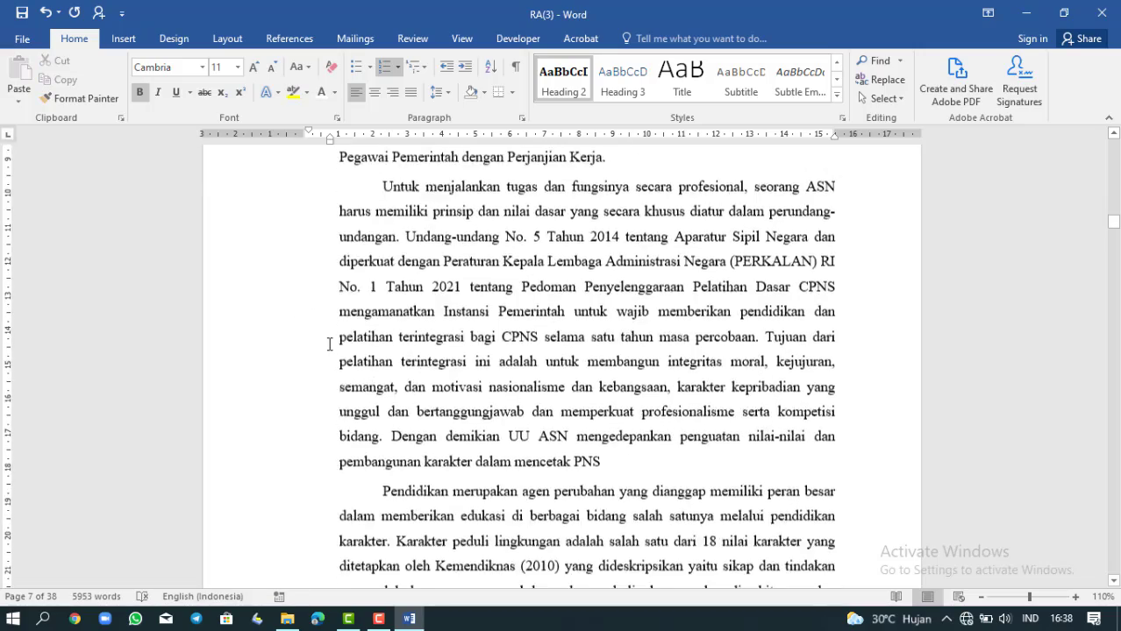
{"action": "scroll", "coordinate": [330, 344], "scroll_direction": "down", "scroll_amount": 18}
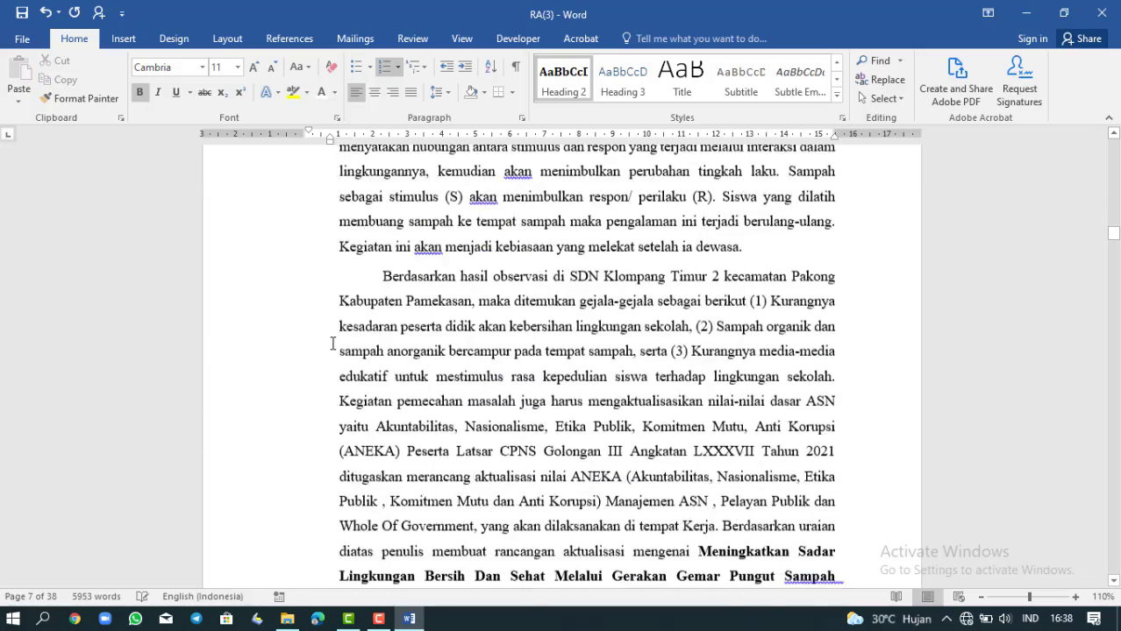
{"action": "scroll", "coordinate": [334, 344], "scroll_direction": "down", "scroll_amount": 5}
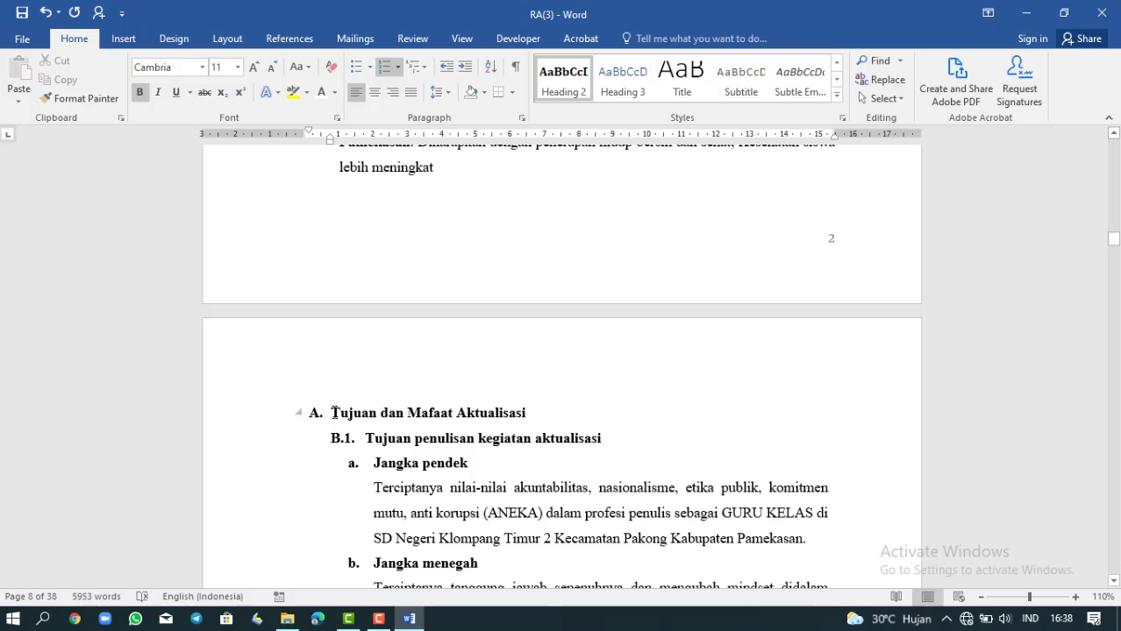
{"action": "scroll", "coordinate": [334, 412], "scroll_direction": "up", "scroll_amount": 20}
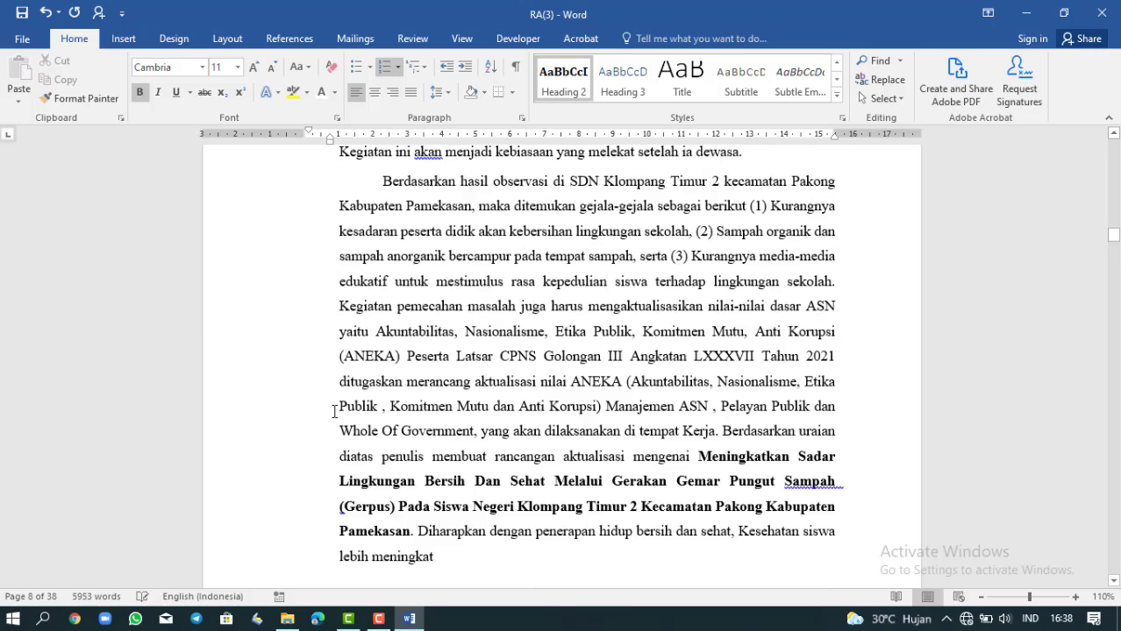
{"action": "scroll", "coordinate": [333, 410], "scroll_direction": "up", "scroll_amount": 5}
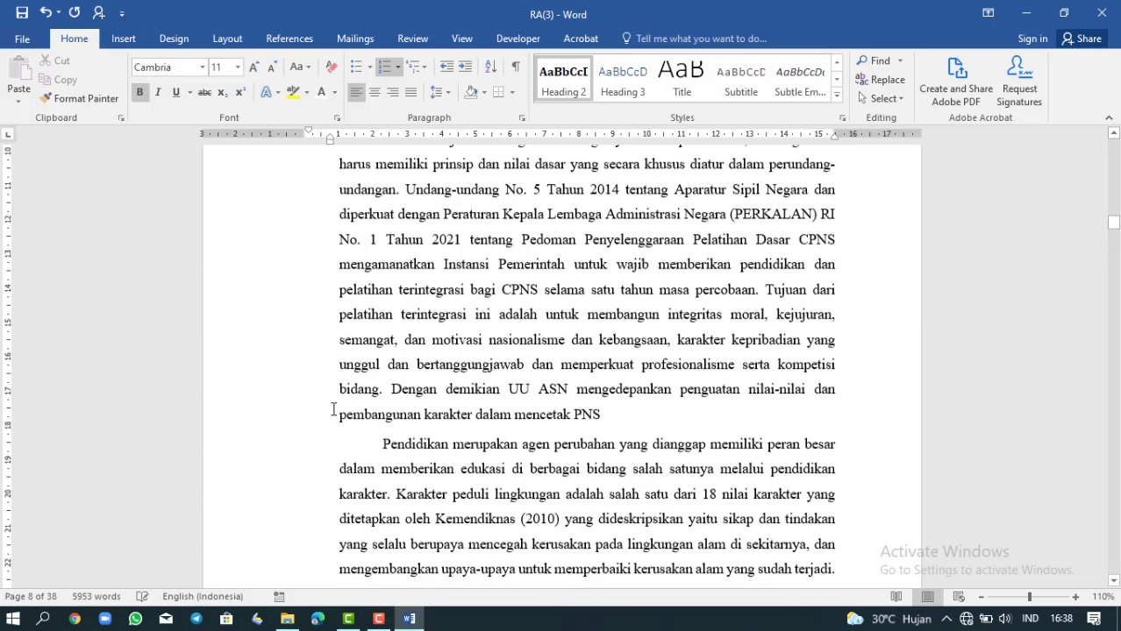
{"action": "scroll", "coordinate": [333, 410], "scroll_direction": "up", "scroll_amount": 8}
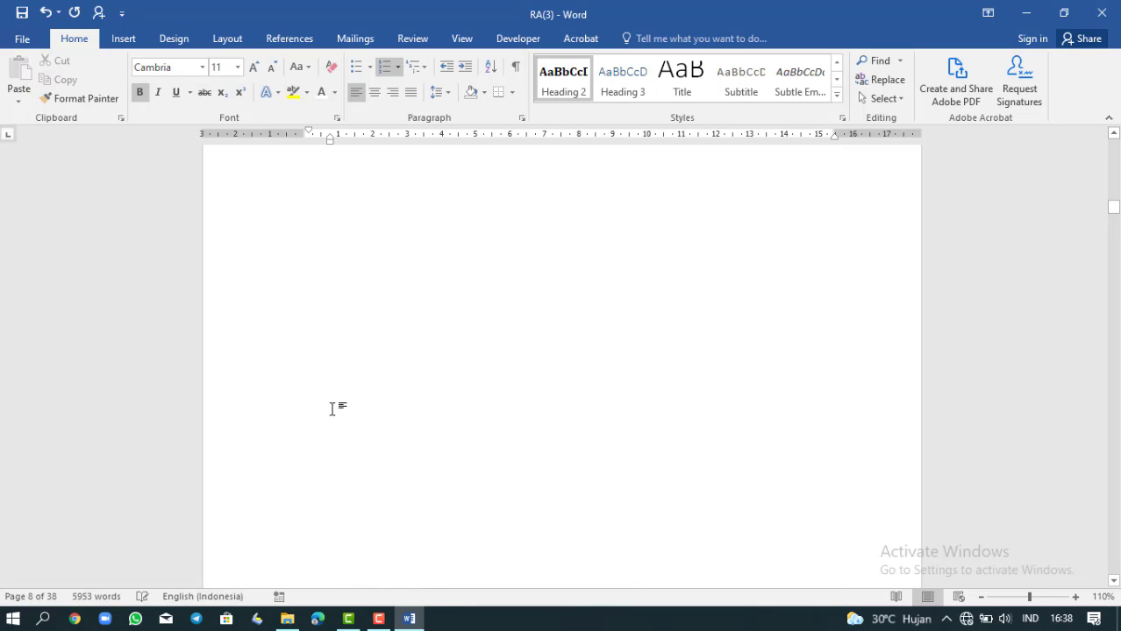
{"action": "scroll", "coordinate": [334, 412], "scroll_direction": "down", "scroll_amount": 3}
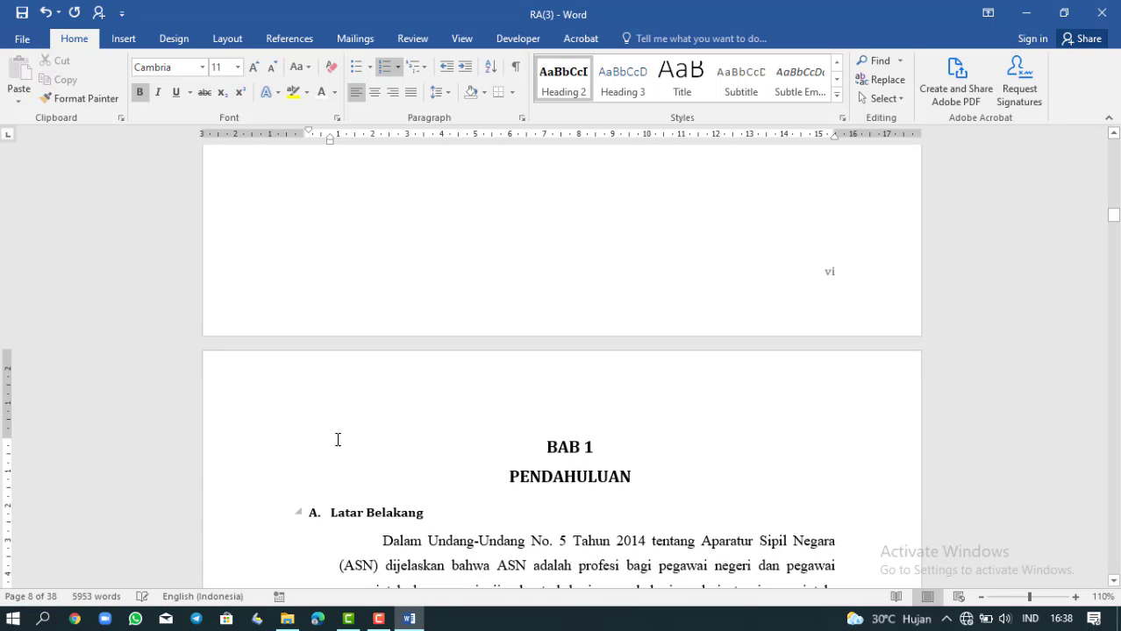
Copy the Latar Belakang subheading's formatting onto the Tujuan dan Mafaat Aktualisasi subheading so it continues the lettering as B
{"action": "left_click", "coordinate": [327, 515]}
{"action": "scroll", "coordinate": [312, 449], "scroll_direction": "down", "scroll_amount": 8}
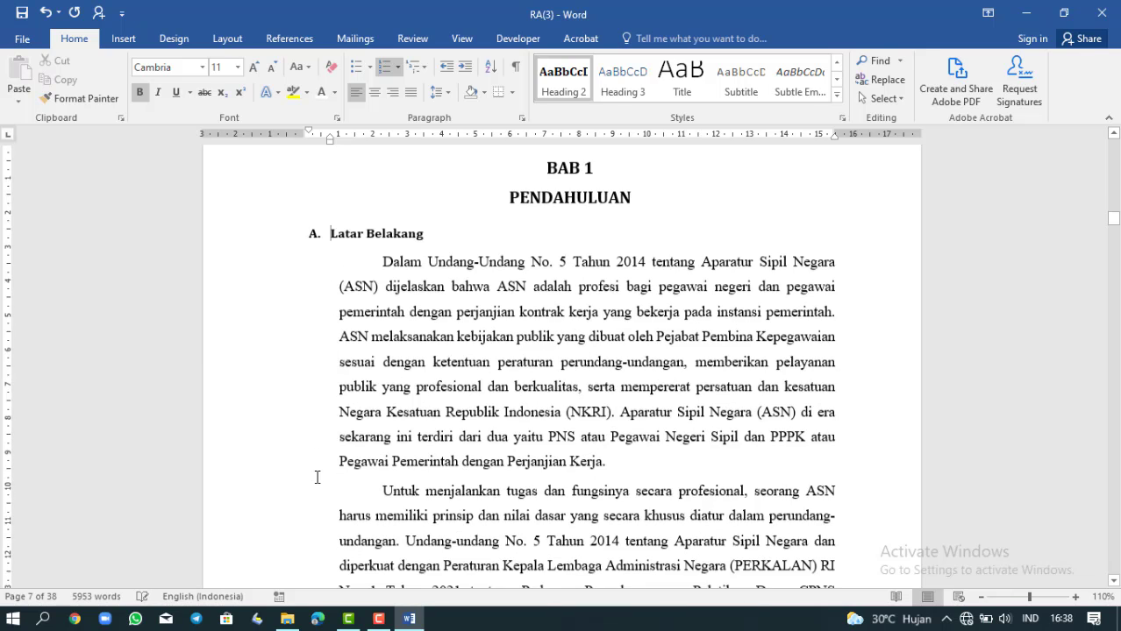
{"action": "left_click", "coordinate": [106, 105]}
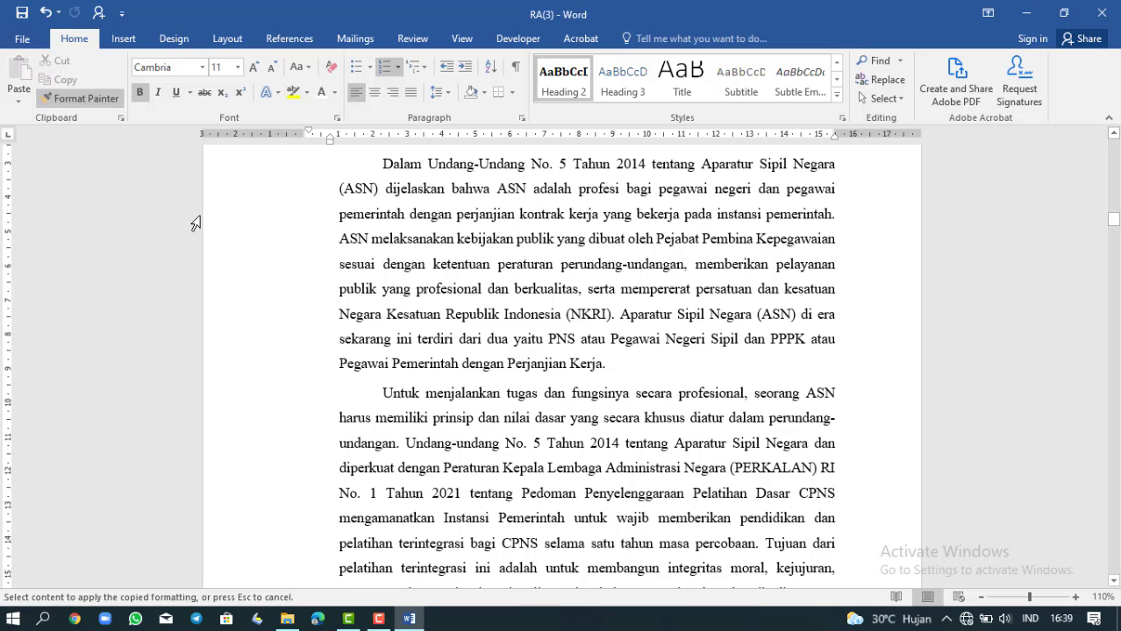
{"action": "scroll", "coordinate": [409, 233], "scroll_direction": "up", "scroll_amount": 2}
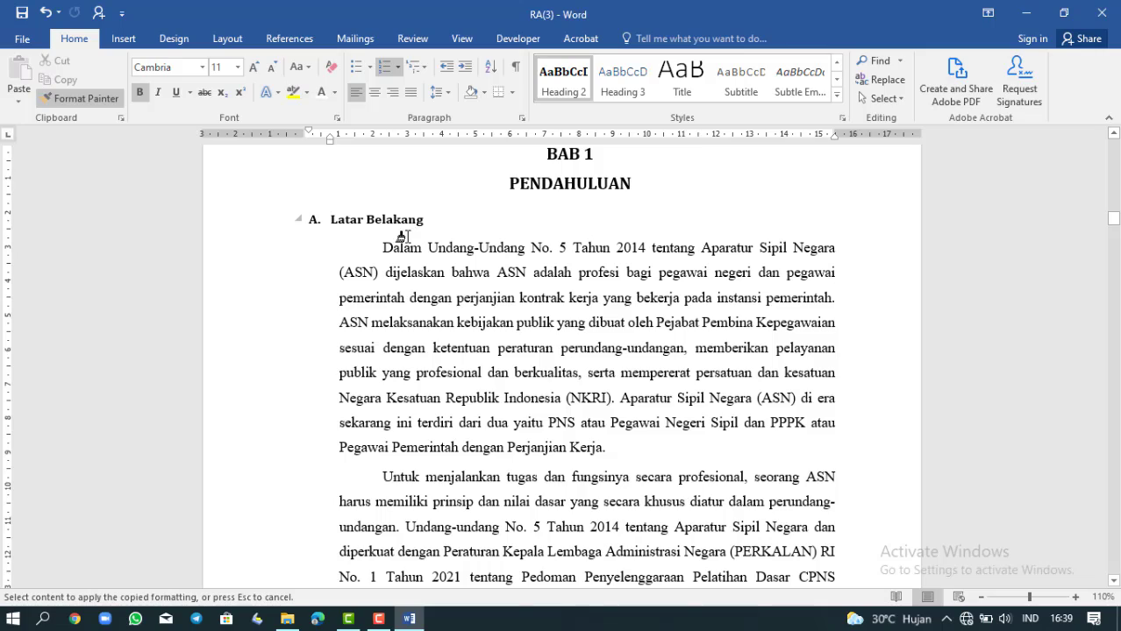
{"action": "scroll", "coordinate": [408, 233], "scroll_direction": "down", "scroll_amount": 12}
{"action": "scroll", "coordinate": [157, 201], "scroll_direction": "down", "scroll_amount": 2}
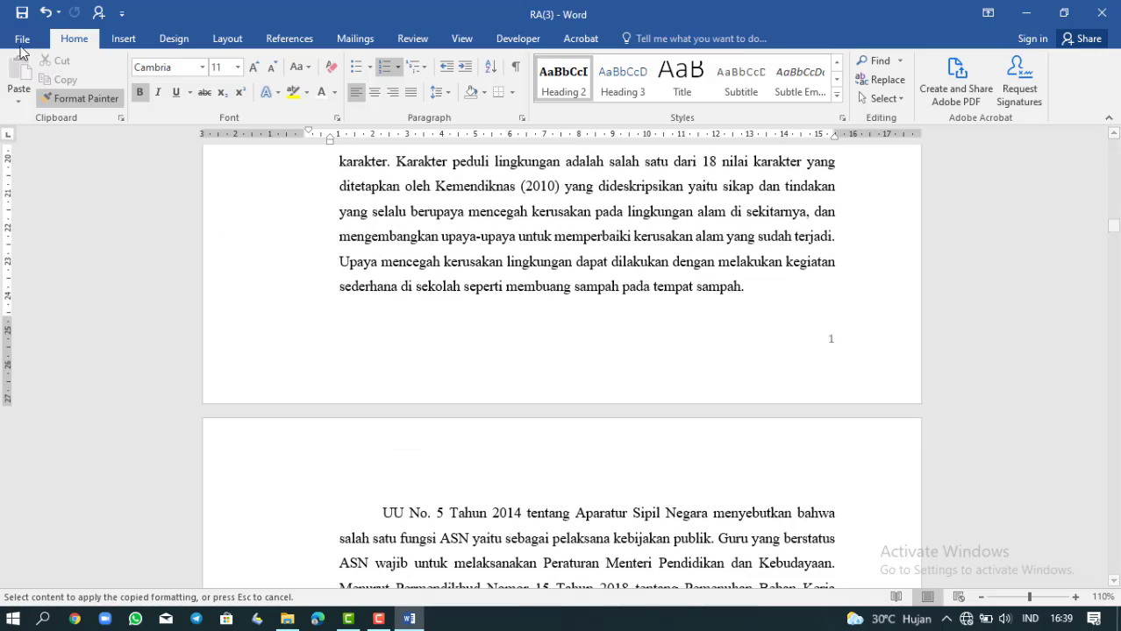
{"action": "scroll", "coordinate": [321, 452], "scroll_direction": "down", "scroll_amount": 16}
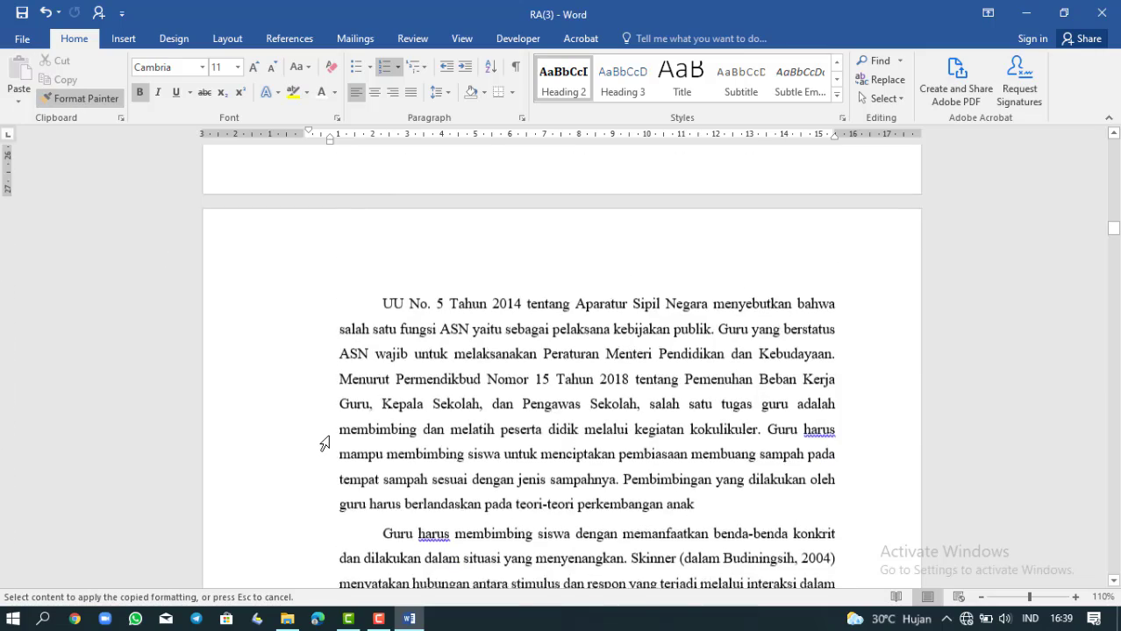
{"action": "scroll", "coordinate": [326, 444], "scroll_direction": "down", "scroll_amount": 7}
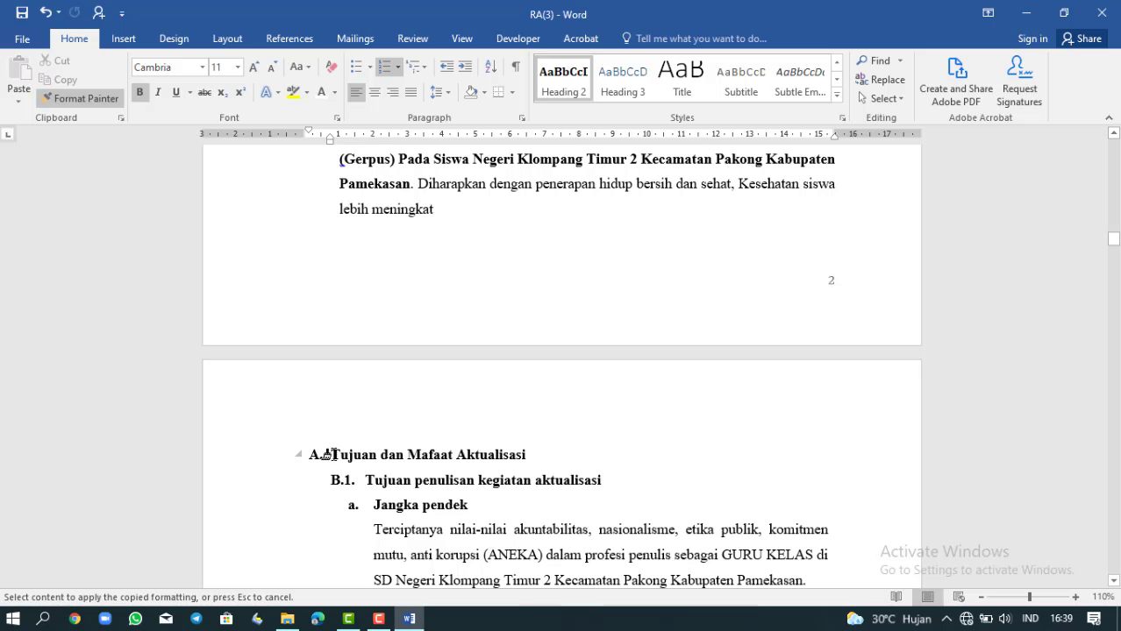
{"action": "left_click", "coordinate": [329, 454]}
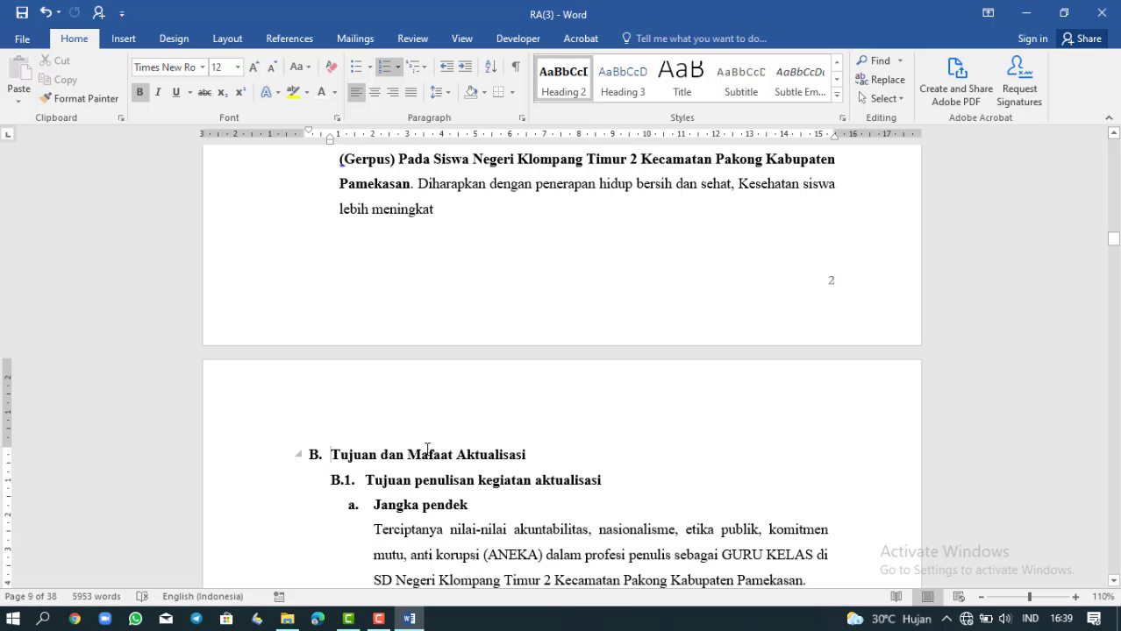
Copy the Tujuan dan Mafaat Aktualisasi subheading's formatting onto the Ruang Linkgup Aktualisasi subheading so it continues the lettering as C
{"action": "scroll", "coordinate": [427, 449], "scroll_direction": "down", "scroll_amount": 5}
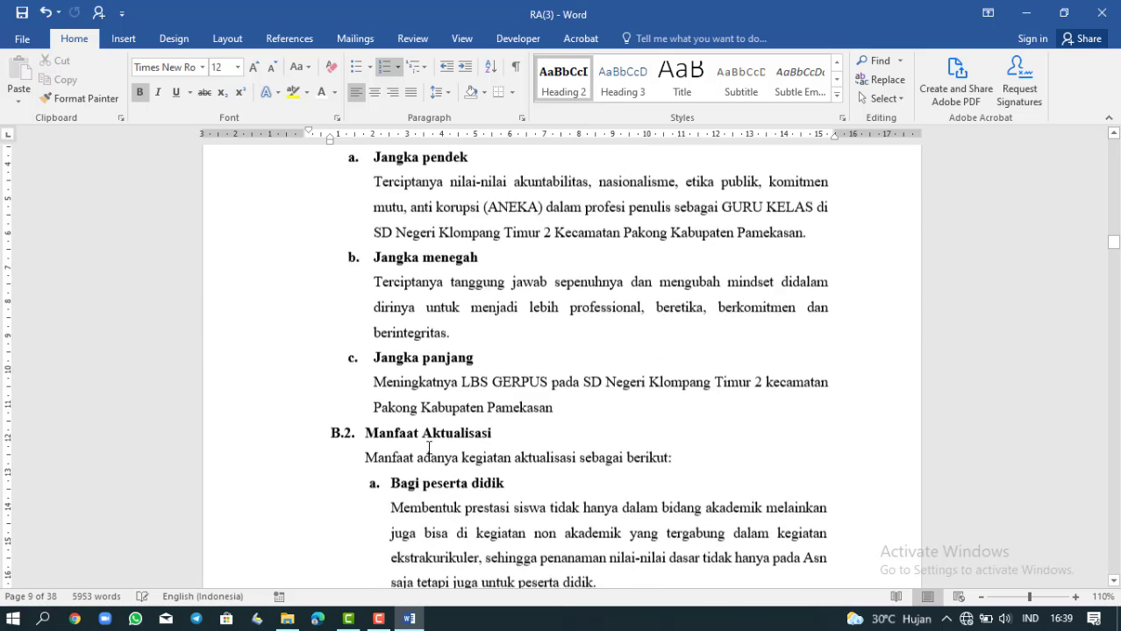
{"action": "scroll", "coordinate": [427, 449], "scroll_direction": "down", "scroll_amount": 2}
{"action": "scroll", "coordinate": [404, 429], "scroll_direction": "up", "scroll_amount": 8}
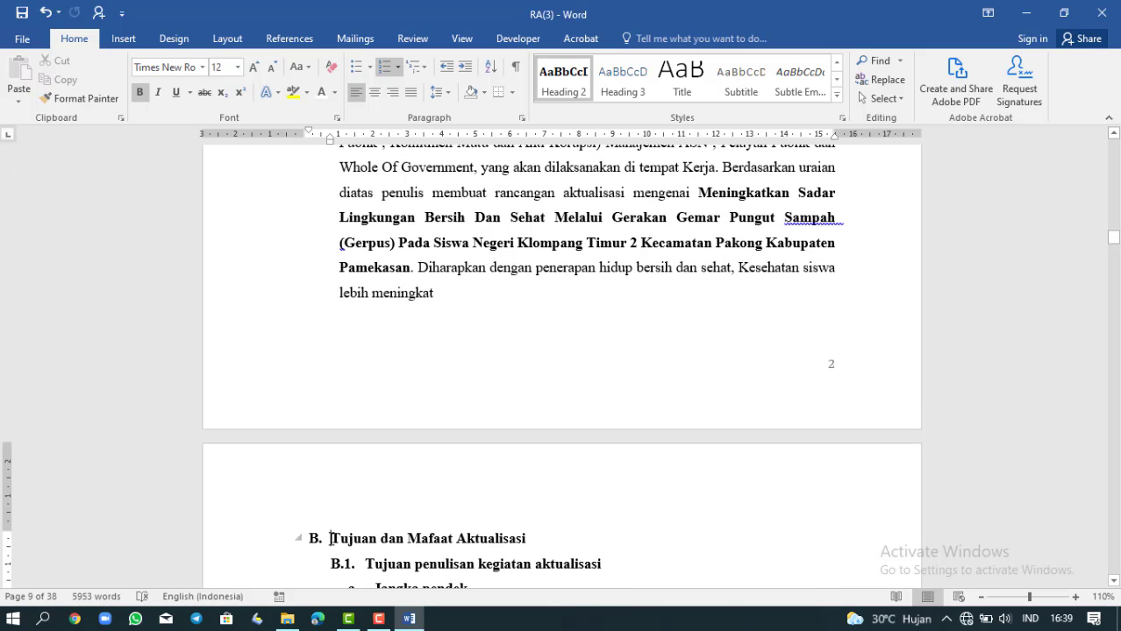
{"action": "left_click", "coordinate": [81, 98]}
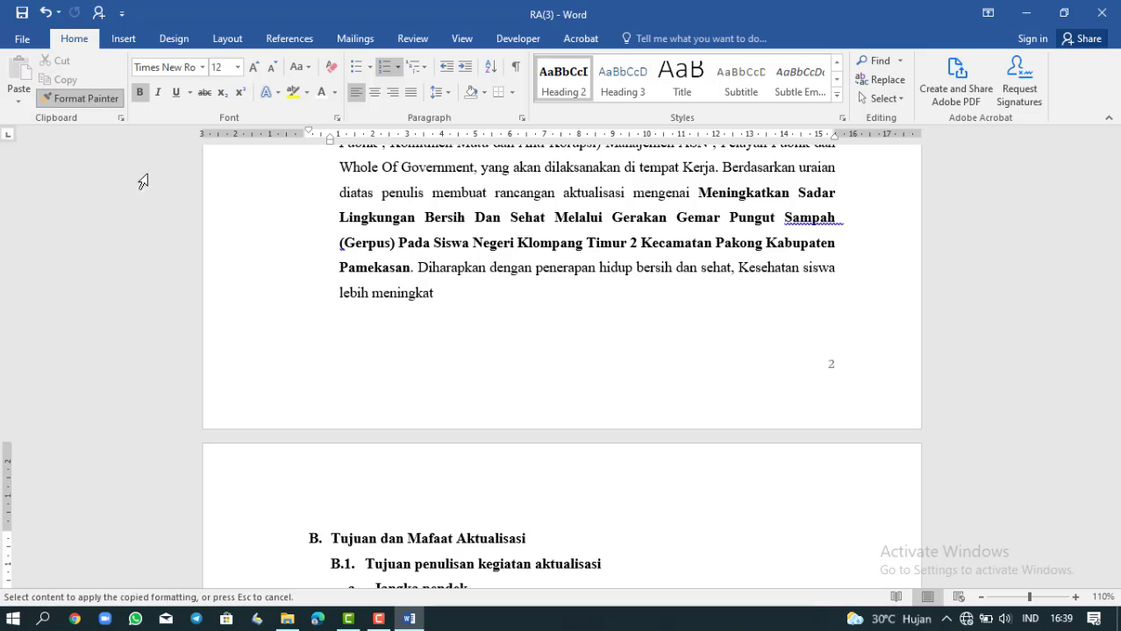
{"action": "scroll", "coordinate": [323, 442], "scroll_direction": "down", "scroll_amount": 11}
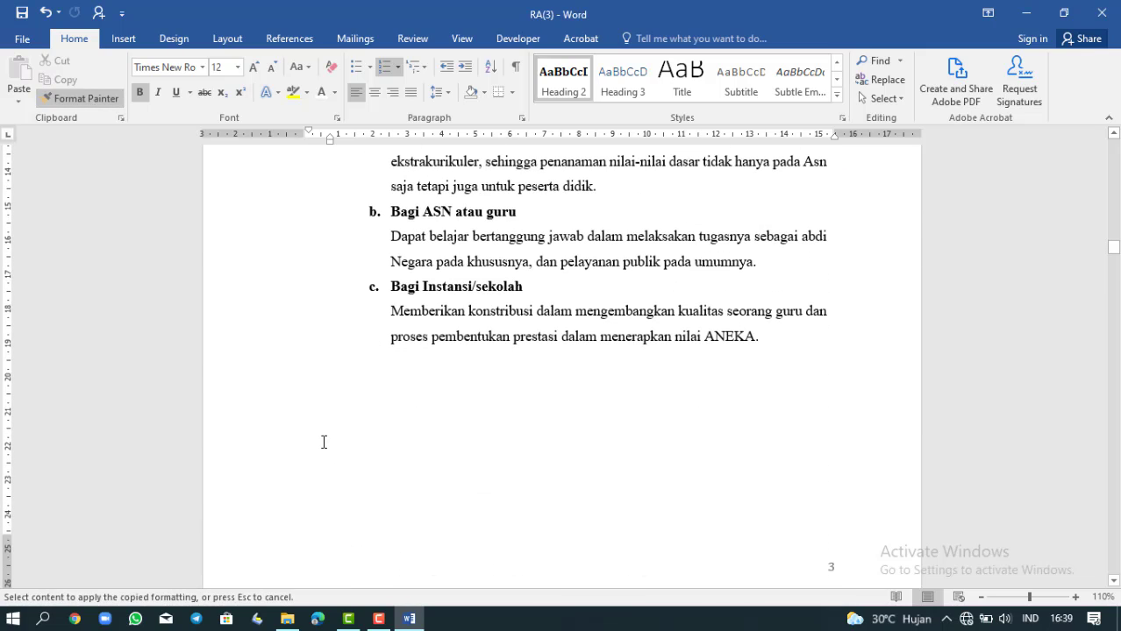
{"action": "scroll", "coordinate": [318, 440], "scroll_direction": "up", "scroll_amount": 3}
{"action": "scroll", "coordinate": [320, 441], "scroll_direction": "down", "scroll_amount": 8}
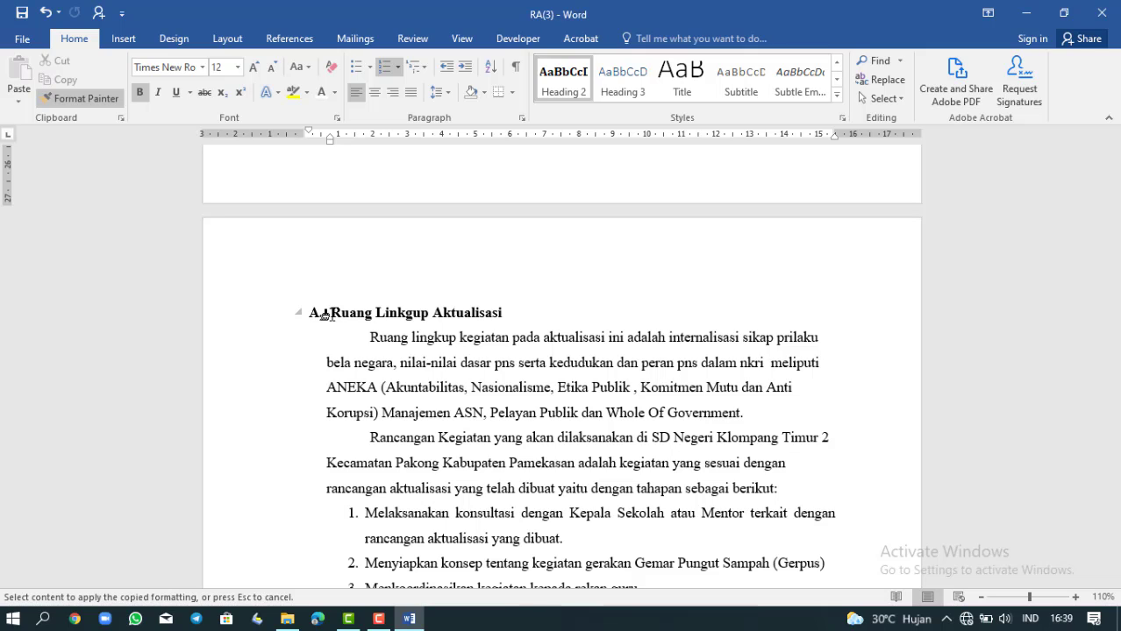
{"action": "left_click", "coordinate": [327, 314]}
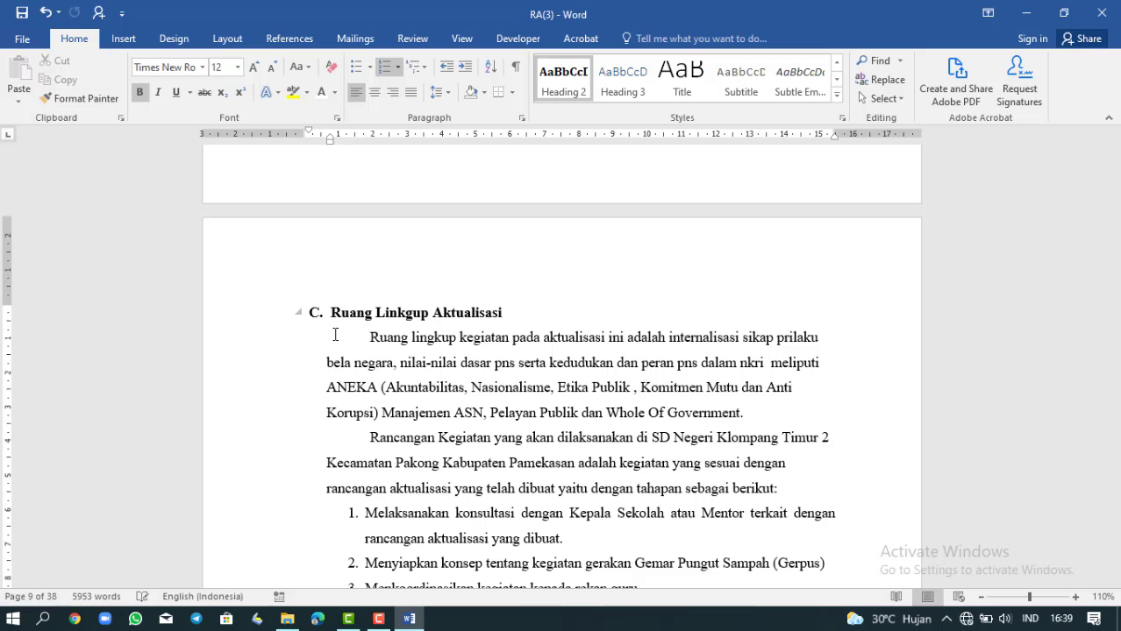
{"action": "left_click", "coordinate": [64, 92]}
{"action": "scroll", "coordinate": [391, 382], "scroll_direction": "down", "scroll_amount": 3}
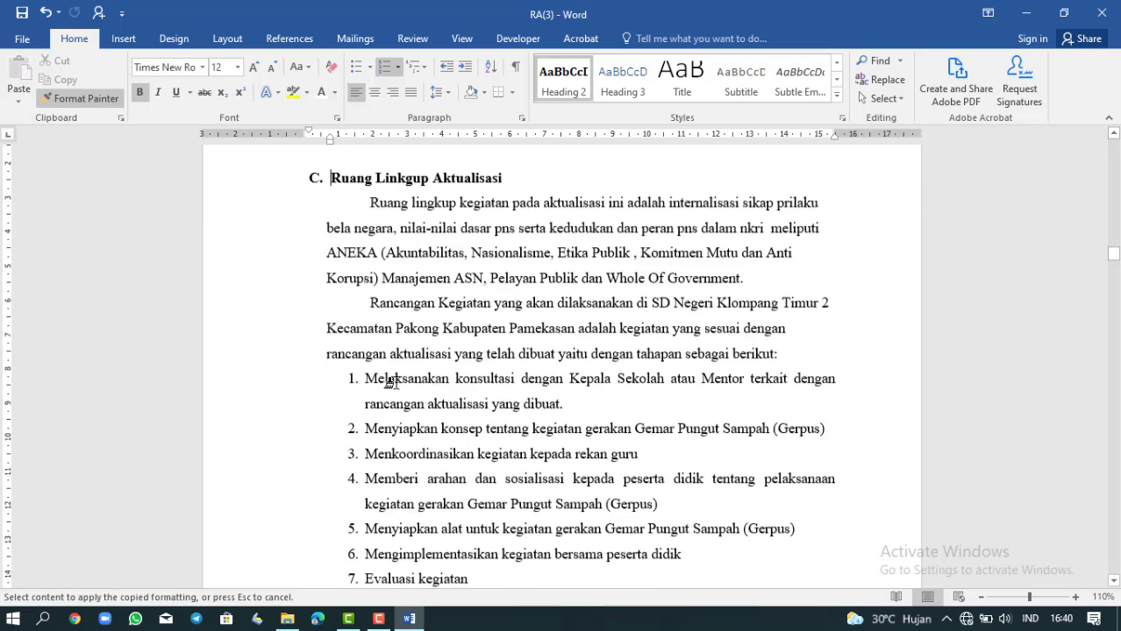
{"action": "scroll", "coordinate": [391, 382], "scroll_direction": "down", "scroll_amount": 15}
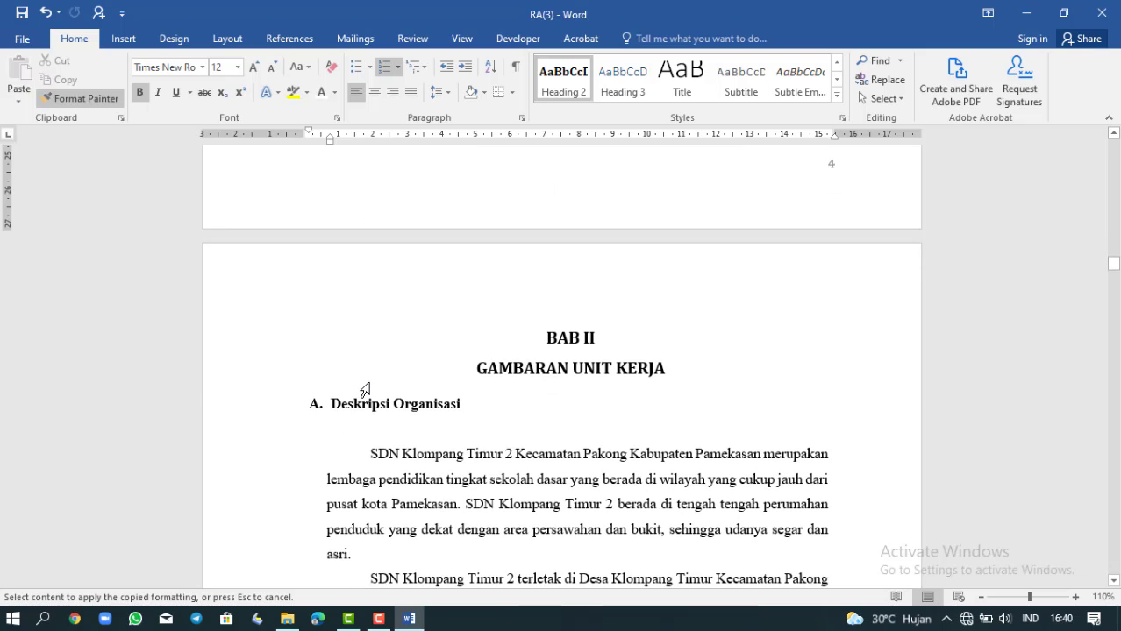
{"action": "scroll", "coordinate": [366, 387], "scroll_direction": "up", "scroll_amount": 4}
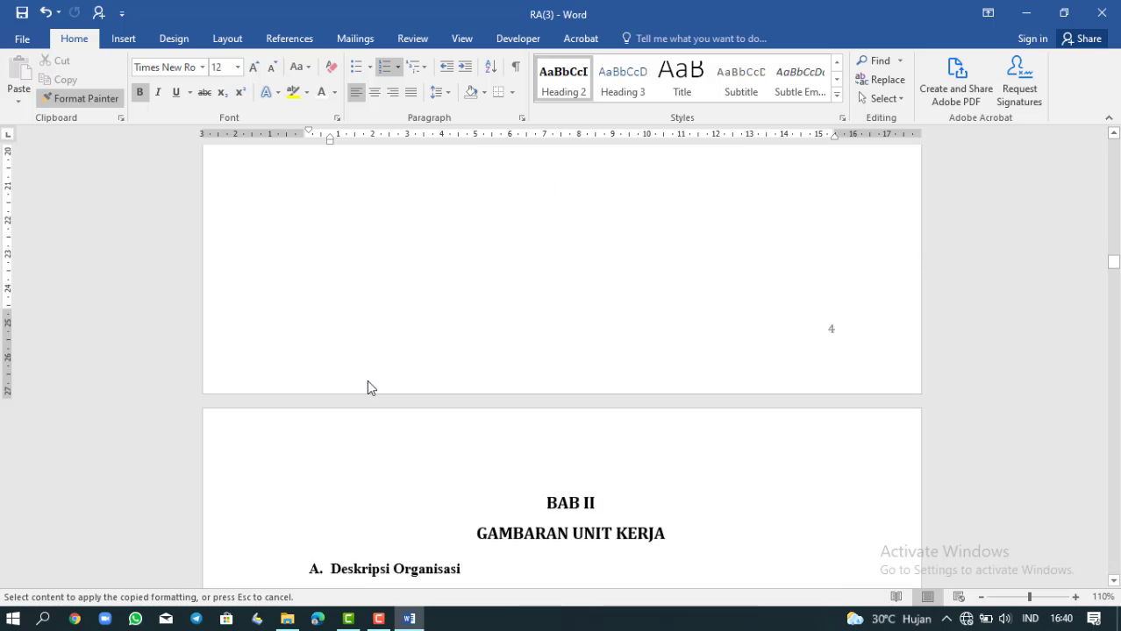
{"action": "scroll", "coordinate": [366, 382], "scroll_direction": "up", "scroll_amount": 15}
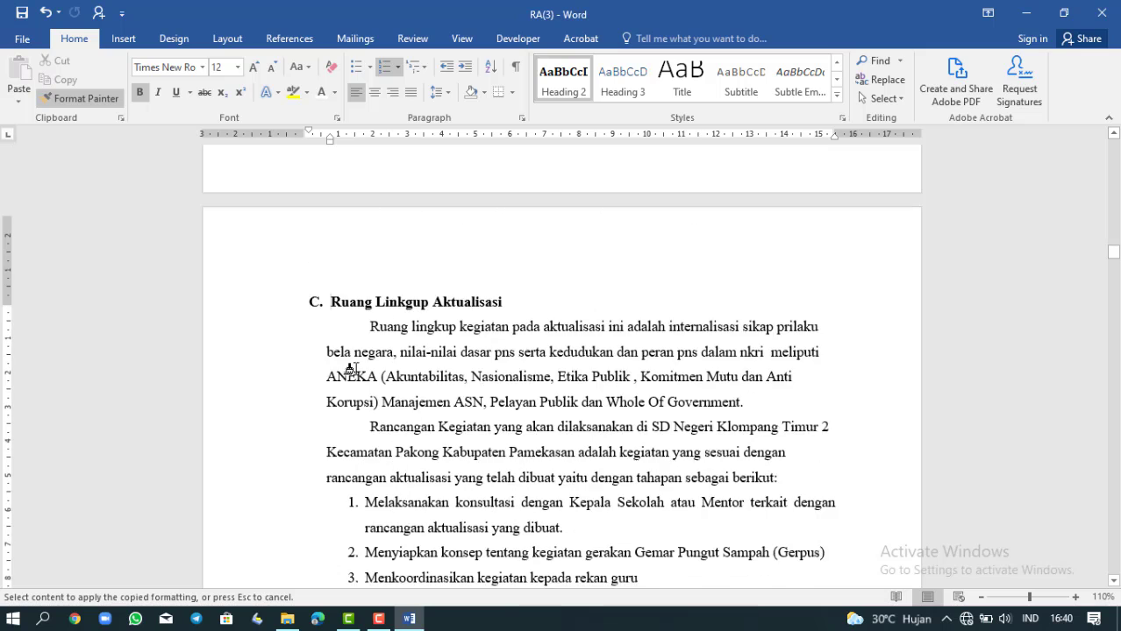
{"action": "scroll", "coordinate": [351, 369], "scroll_direction": "up", "scroll_amount": 4}
{"action": "left_click", "coordinate": [94, 103]}
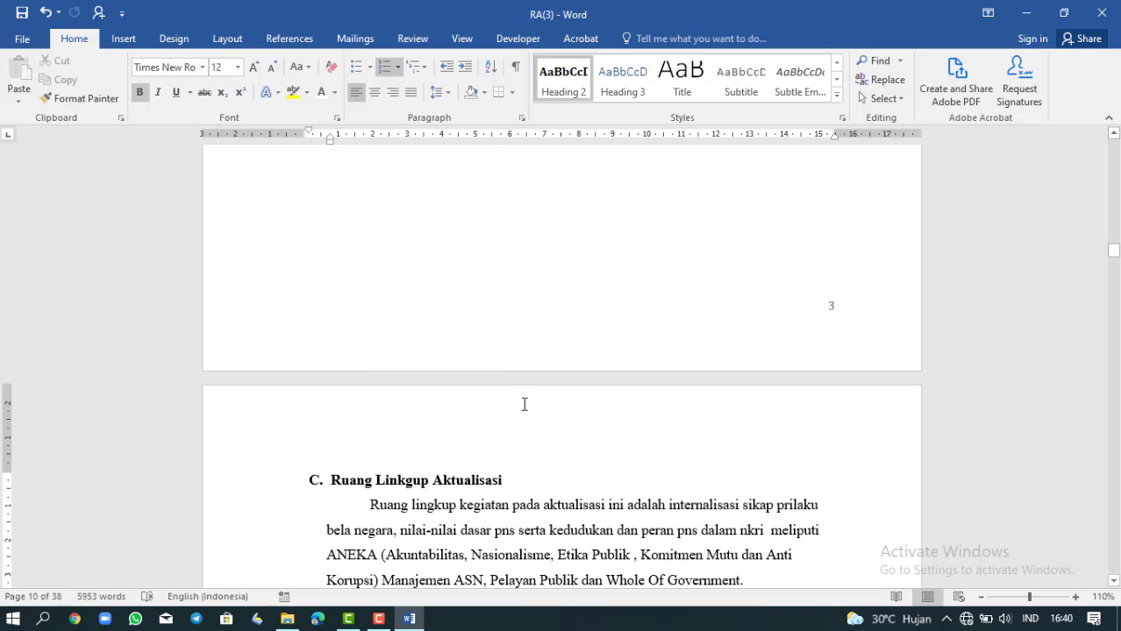
Review the subheading levels and numbering in BAB 1 from Tujuan dan Mafaat Aktualisasi, including B.1 and B.2, through to the BAB II title
{"action": "scroll", "coordinate": [525, 404], "scroll_direction": "up", "scroll_amount": 20}
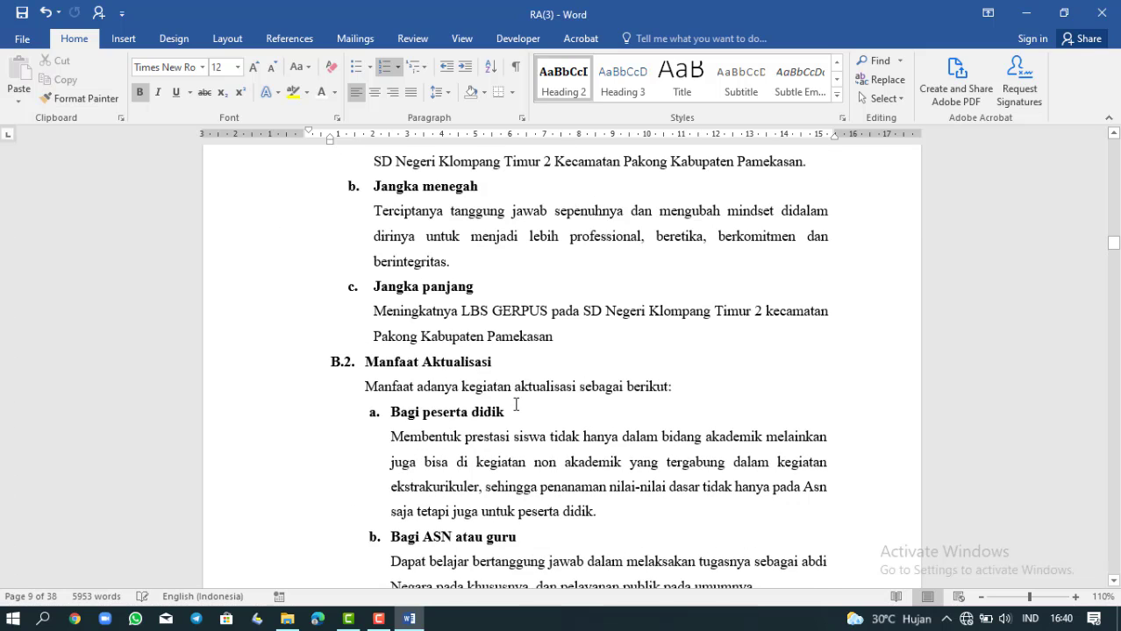
{"action": "scroll", "coordinate": [516, 404], "scroll_direction": "up", "scroll_amount": 8}
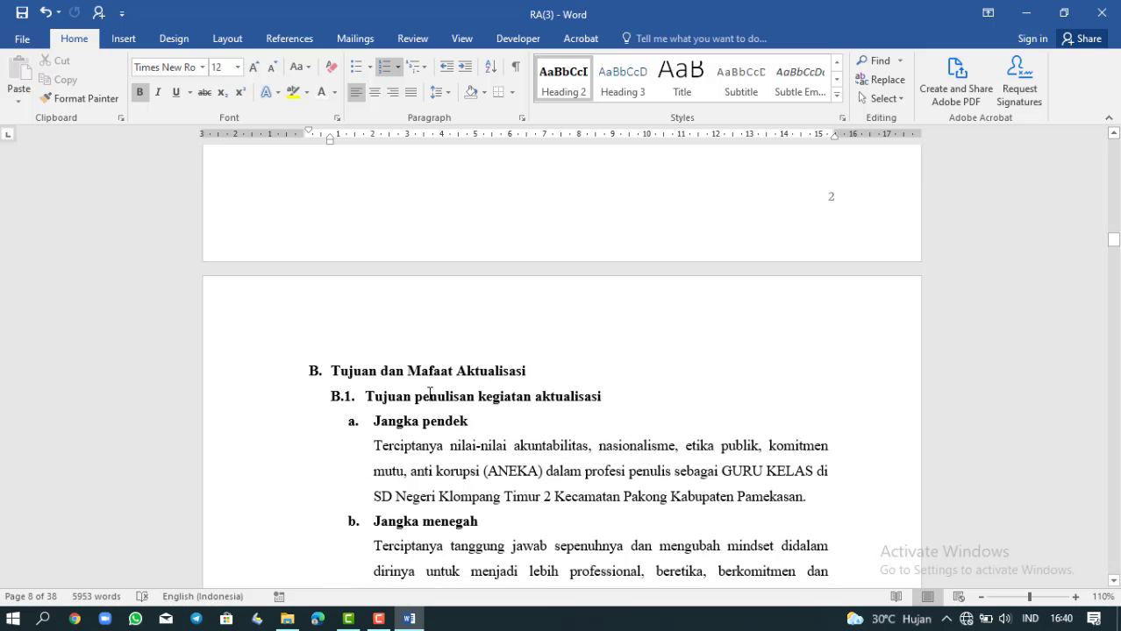
{"action": "left_click", "coordinate": [331, 370]}
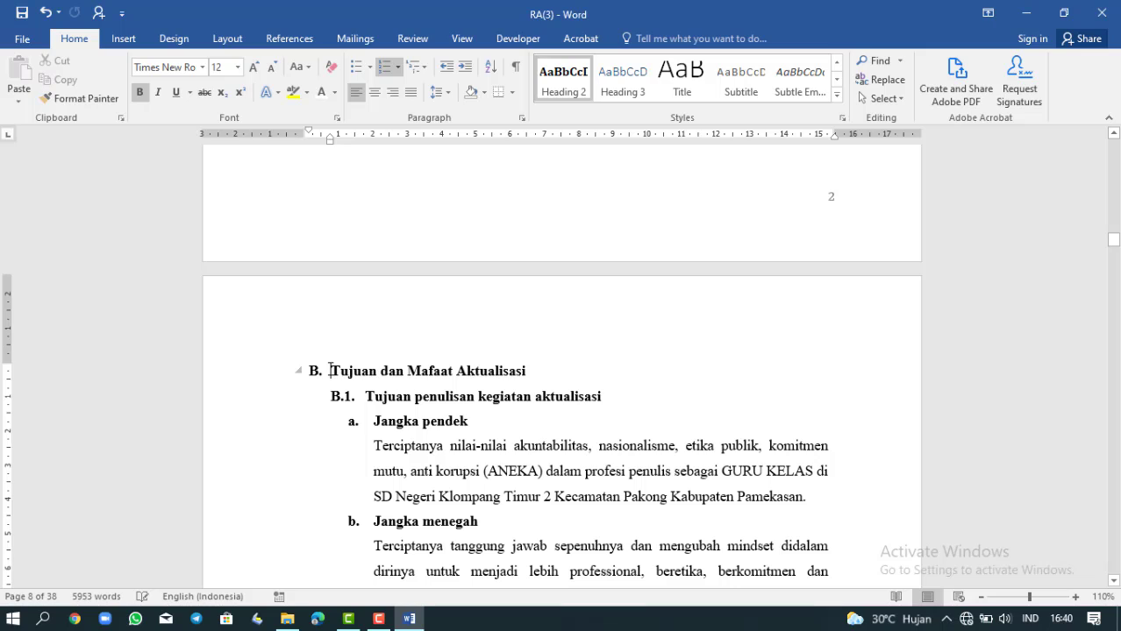
{"action": "left_click", "coordinate": [367, 397]}
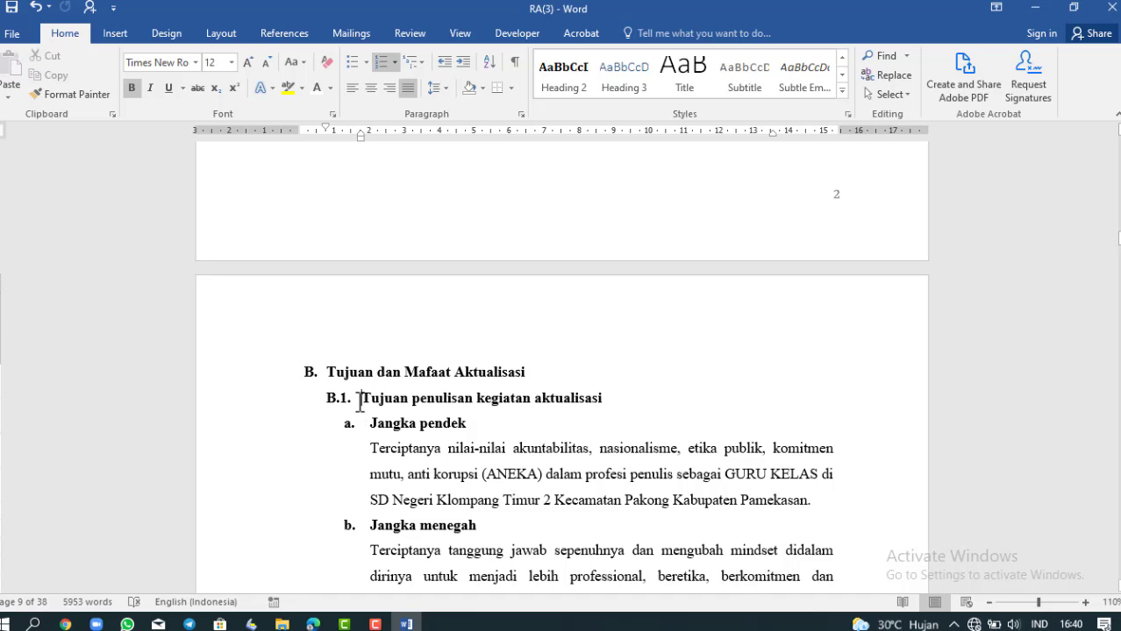
{"action": "scroll", "coordinate": [360, 400], "scroll_direction": "down", "scroll_amount": 3}
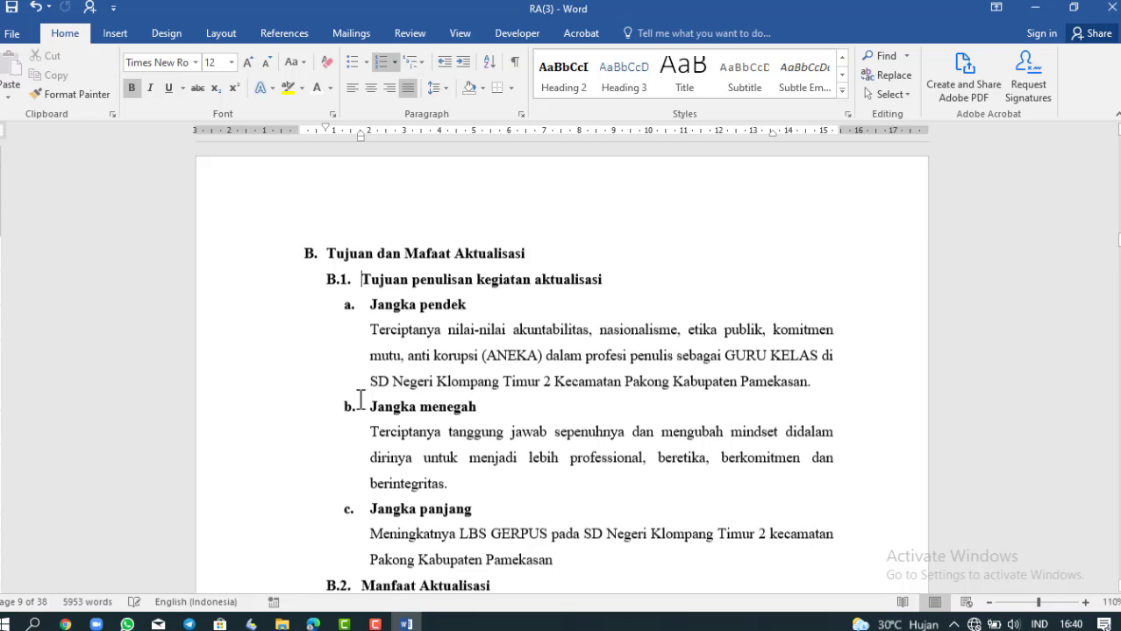
{"action": "scroll", "coordinate": [360, 400], "scroll_direction": "down", "scroll_amount": 12}
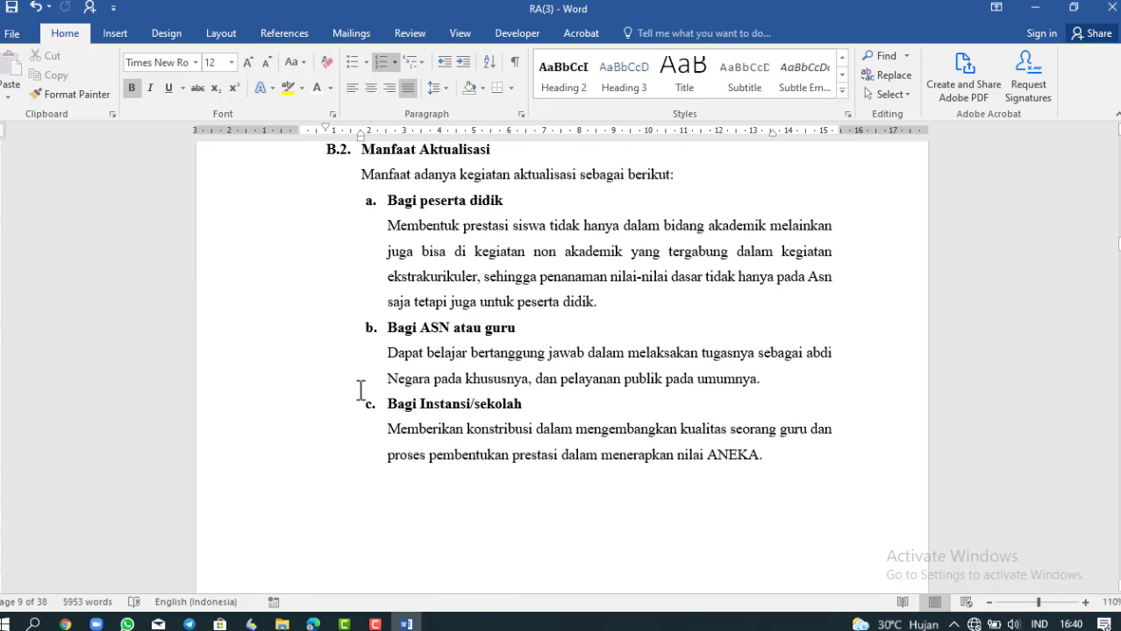
{"action": "scroll", "coordinate": [373, 158], "scroll_direction": "down", "scroll_amount": 2}
{"action": "scroll", "coordinate": [431, 395], "scroll_direction": "down", "scroll_amount": 9}
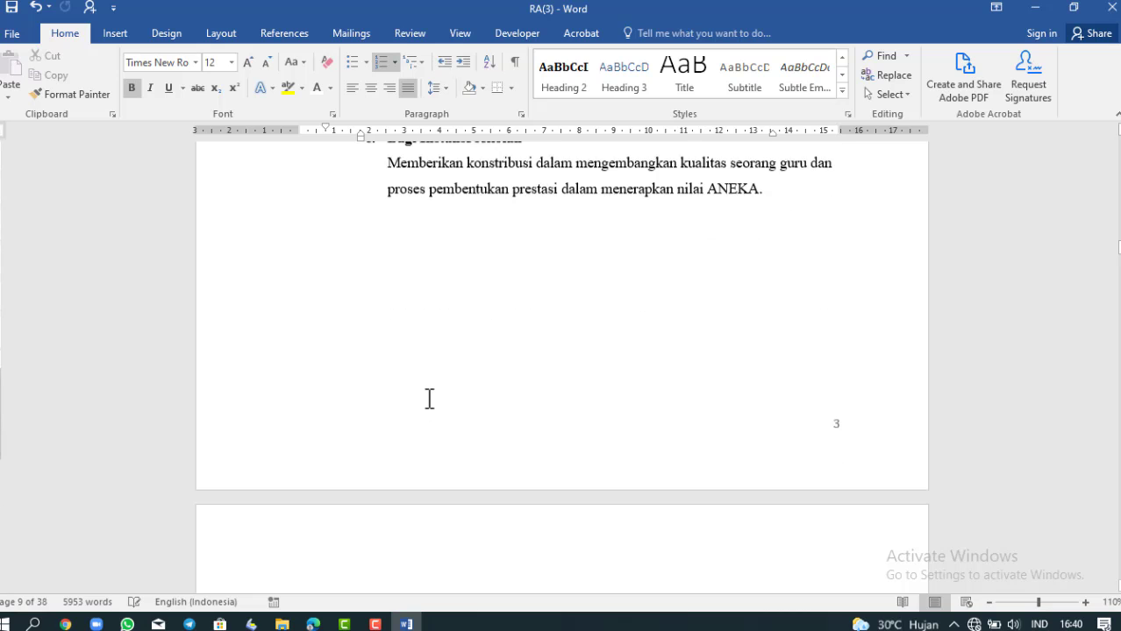
{"action": "scroll", "coordinate": [404, 375], "scroll_direction": "down", "scroll_amount": 13}
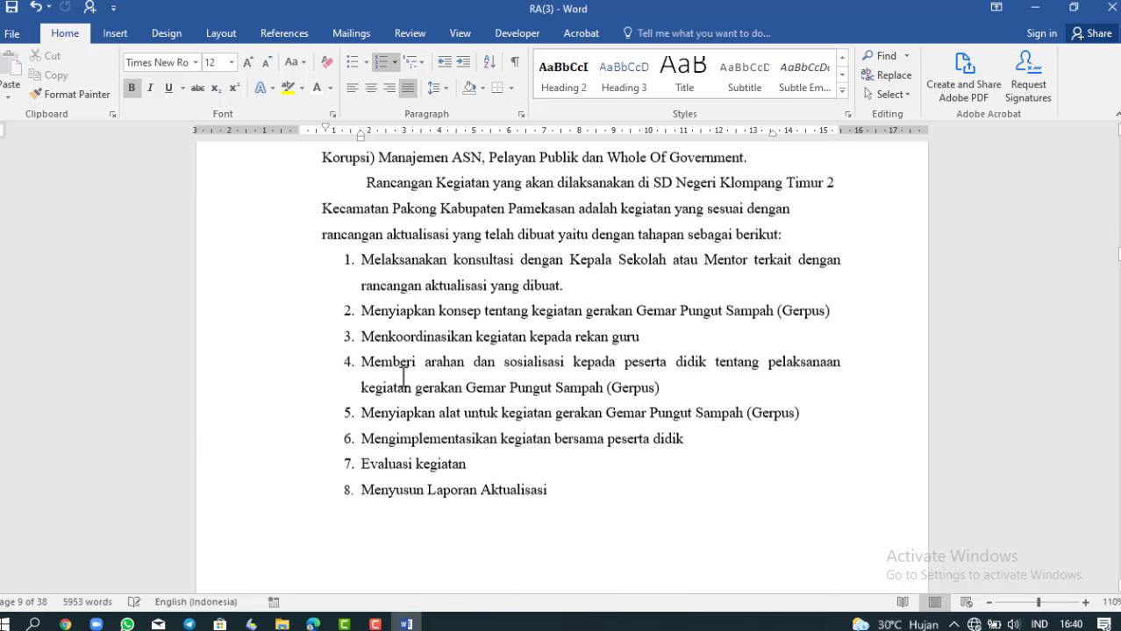
{"action": "scroll", "coordinate": [404, 378], "scroll_direction": "down", "scroll_amount": 12}
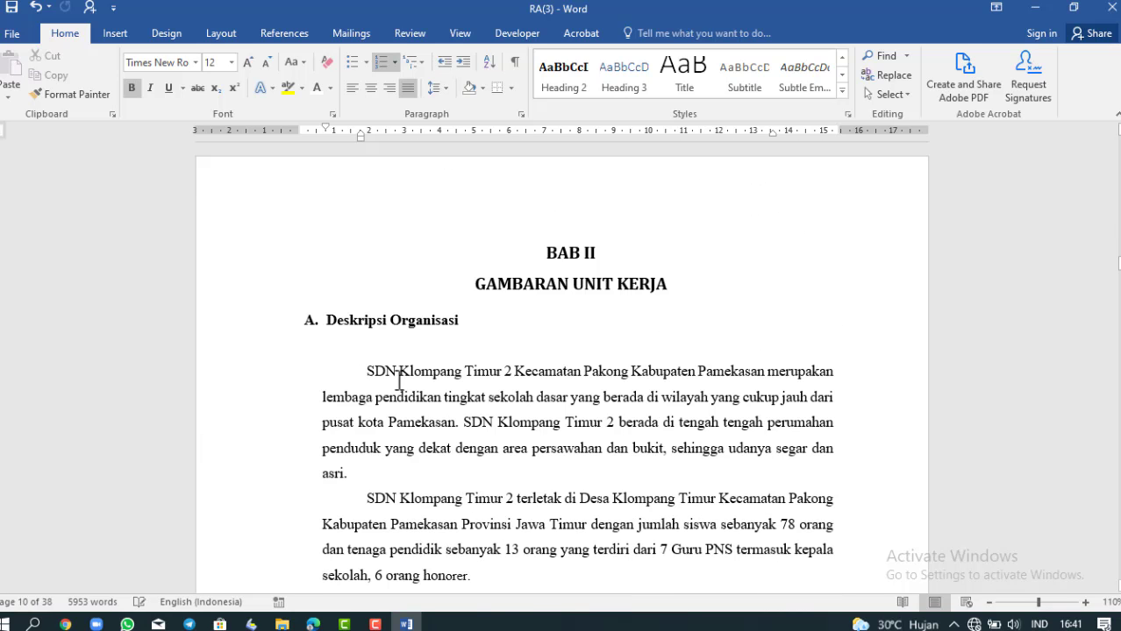
Check the style of the Deskripsi Organisasi subheading and look through BAB II as far as Profil Lembaga for further subheadings
{"action": "left_click", "coordinate": [330, 316]}
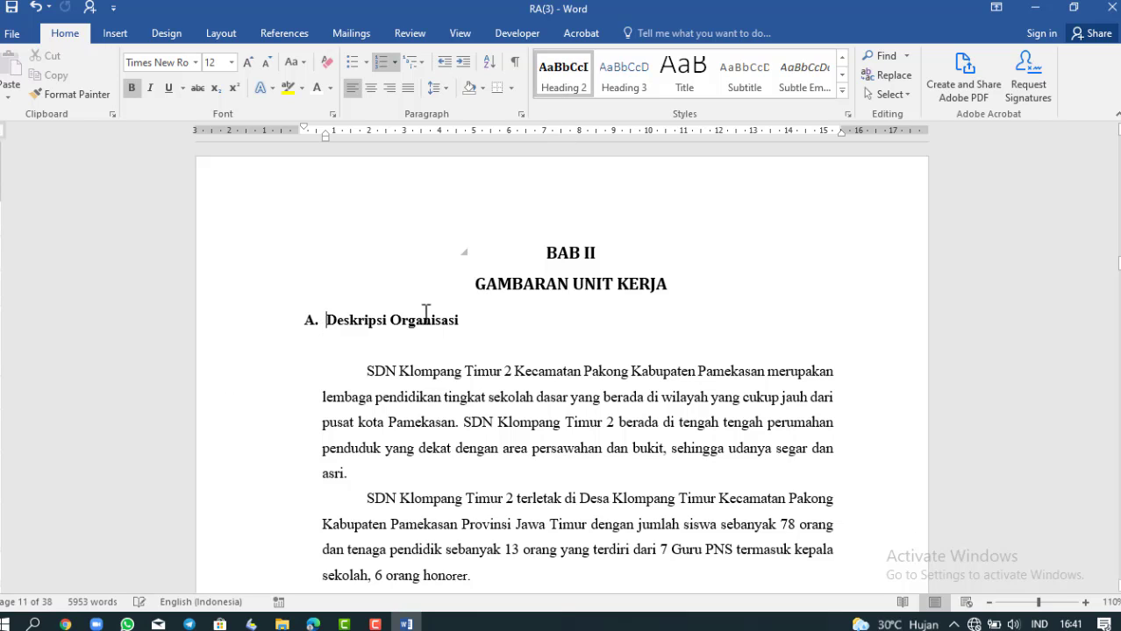
{"action": "scroll", "coordinate": [423, 314], "scroll_direction": "down", "scroll_amount": 1}
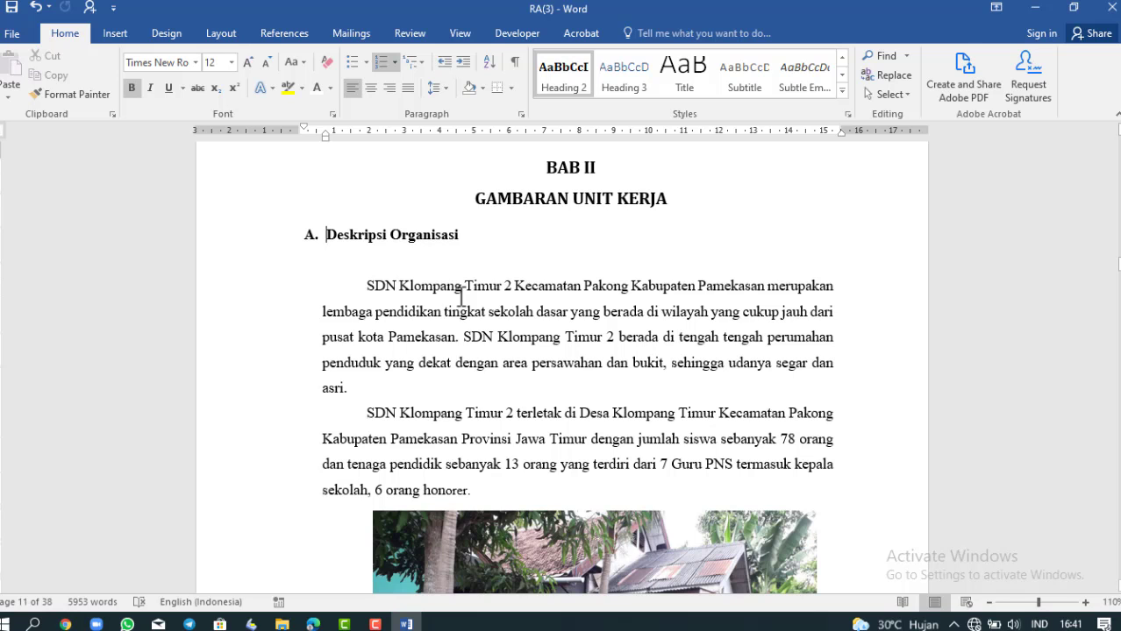
{"action": "scroll", "coordinate": [461, 296], "scroll_direction": "down", "scroll_amount": 5}
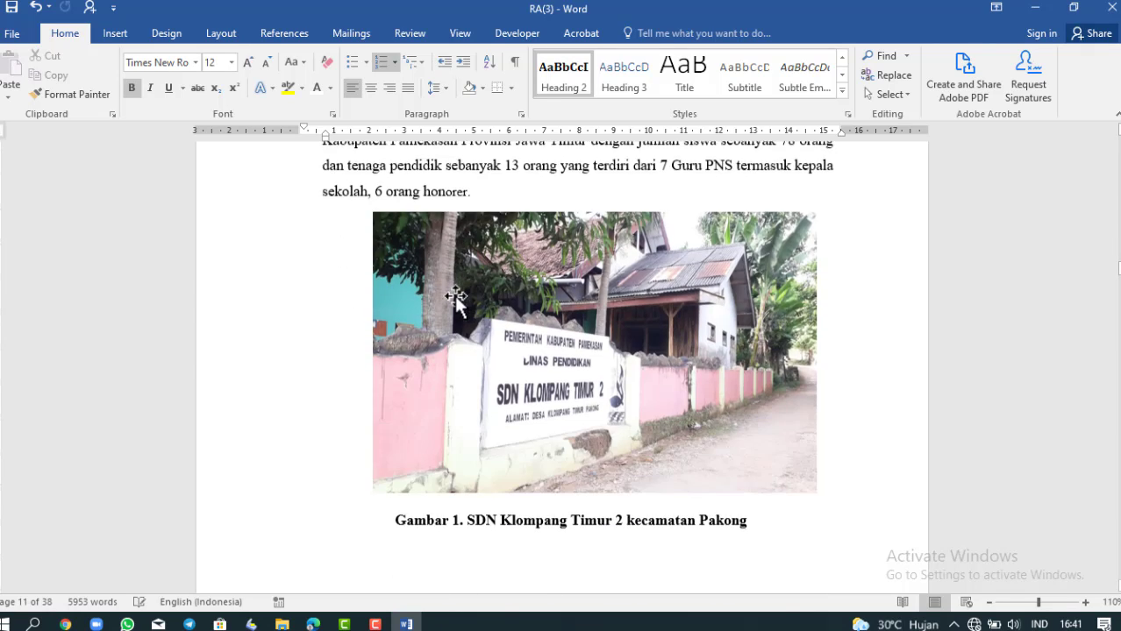
{"action": "scroll", "coordinate": [456, 298], "scroll_direction": "up", "scroll_amount": 4}
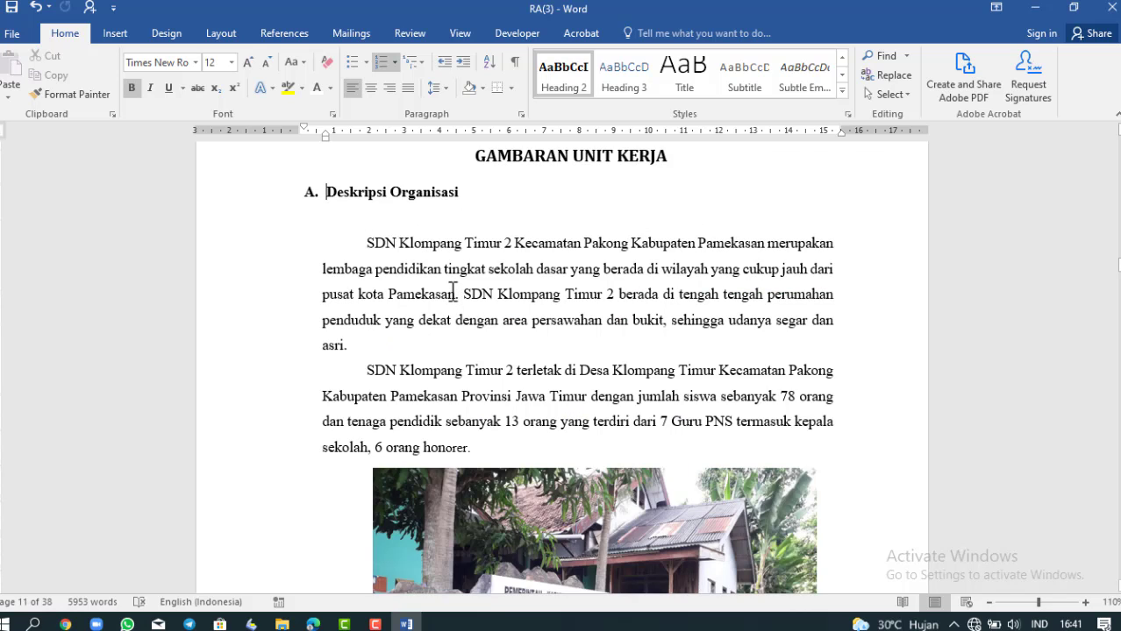
{"action": "scroll", "coordinate": [450, 290], "scroll_direction": "down", "scroll_amount": 3}
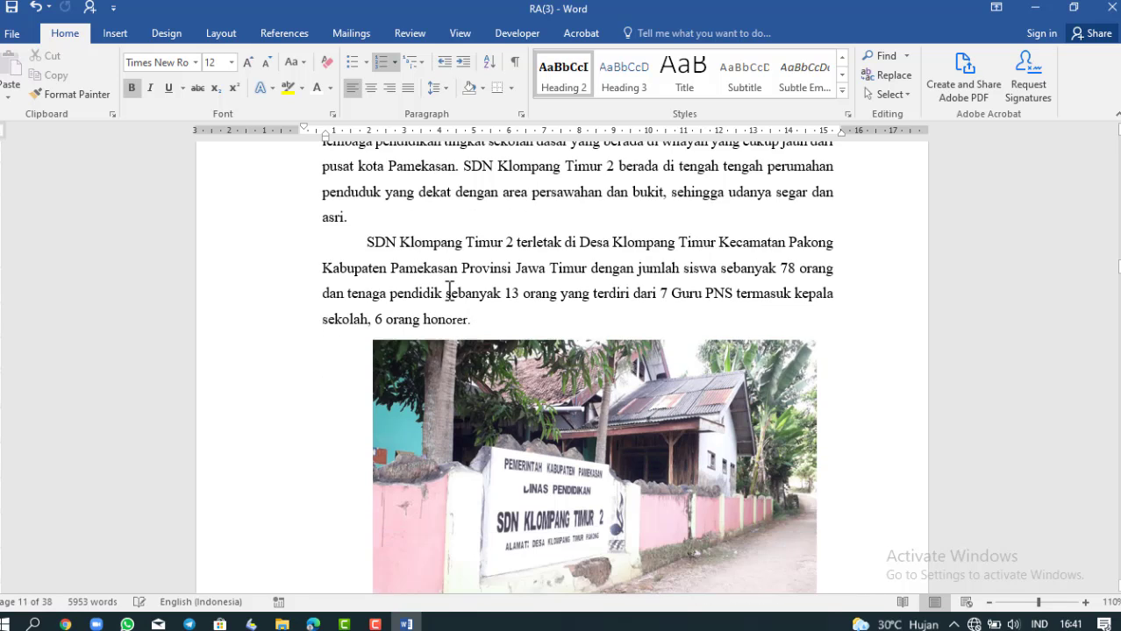
{"action": "scroll", "coordinate": [449, 289], "scroll_direction": "down", "scroll_amount": 15}
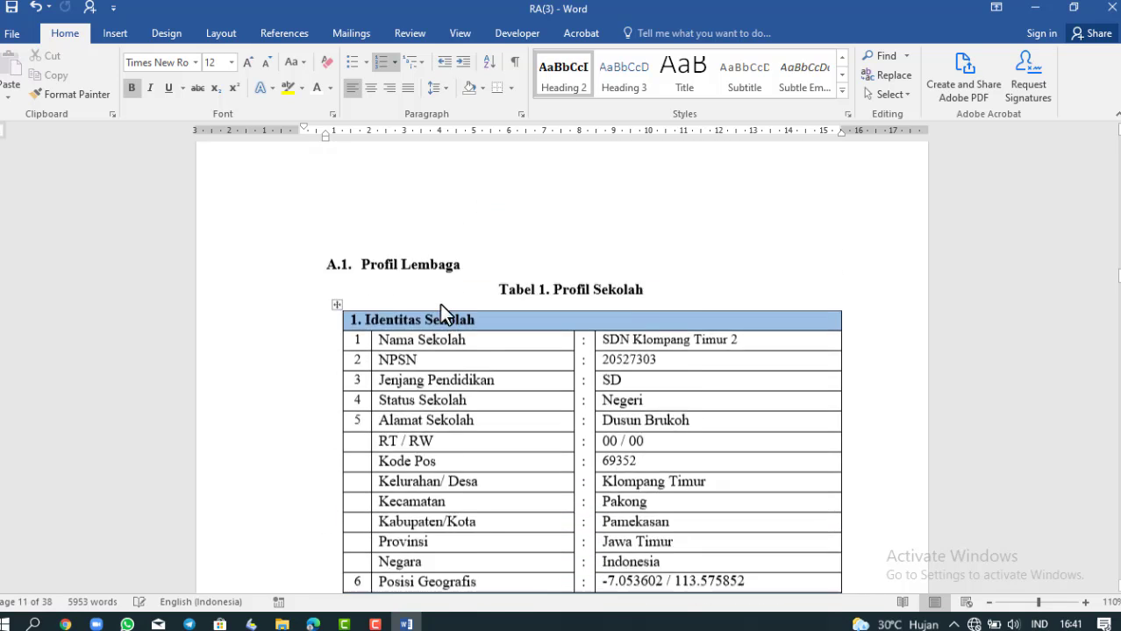
{"action": "scroll", "coordinate": [440, 303], "scroll_direction": "down", "scroll_amount": 1}
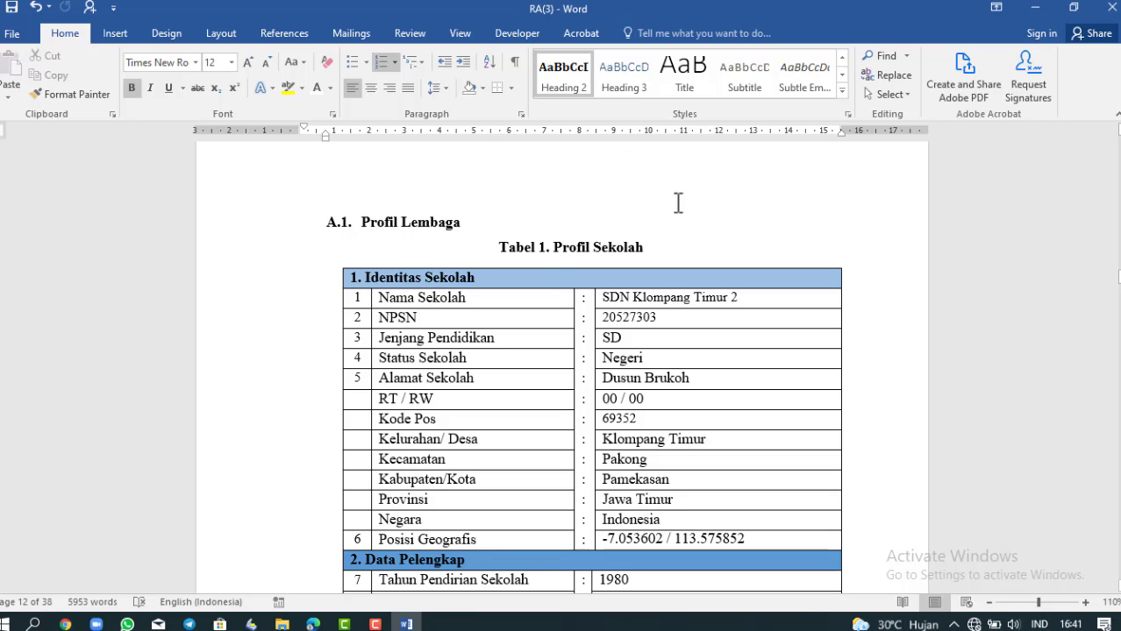
{"action": "scroll", "coordinate": [678, 203], "scroll_direction": "up", "scroll_amount": 7}
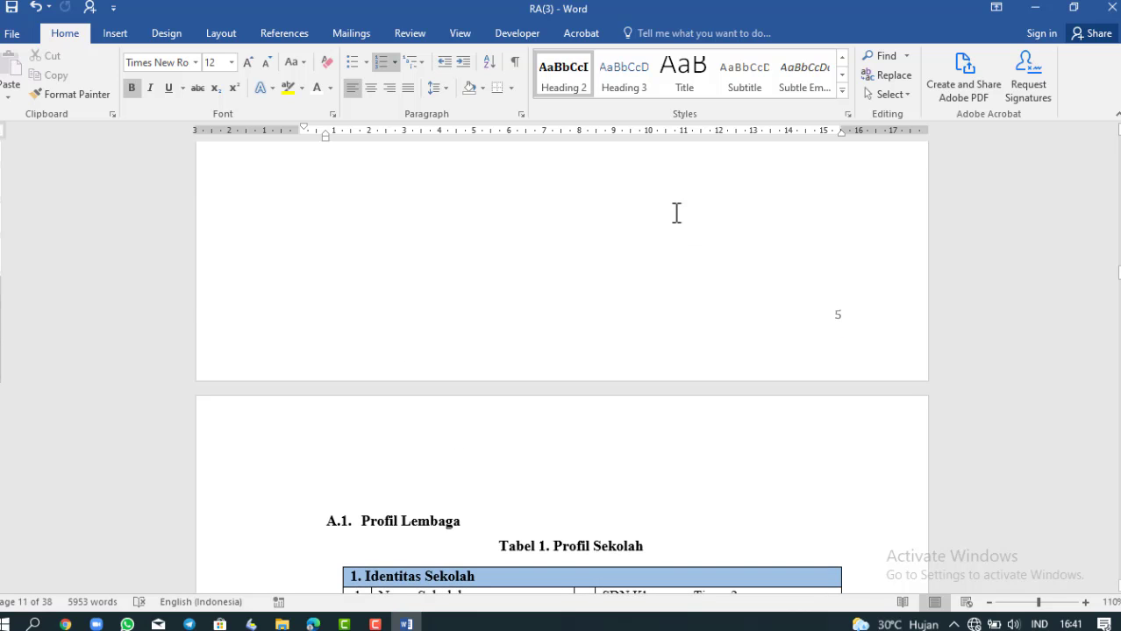
Delete the manually typed caption "Tabel 1. Profil Sekolah" above the school profile table, keeping its line empty
{"action": "scroll", "coordinate": [759, 271], "scroll_direction": "up", "scroll_amount": 1}
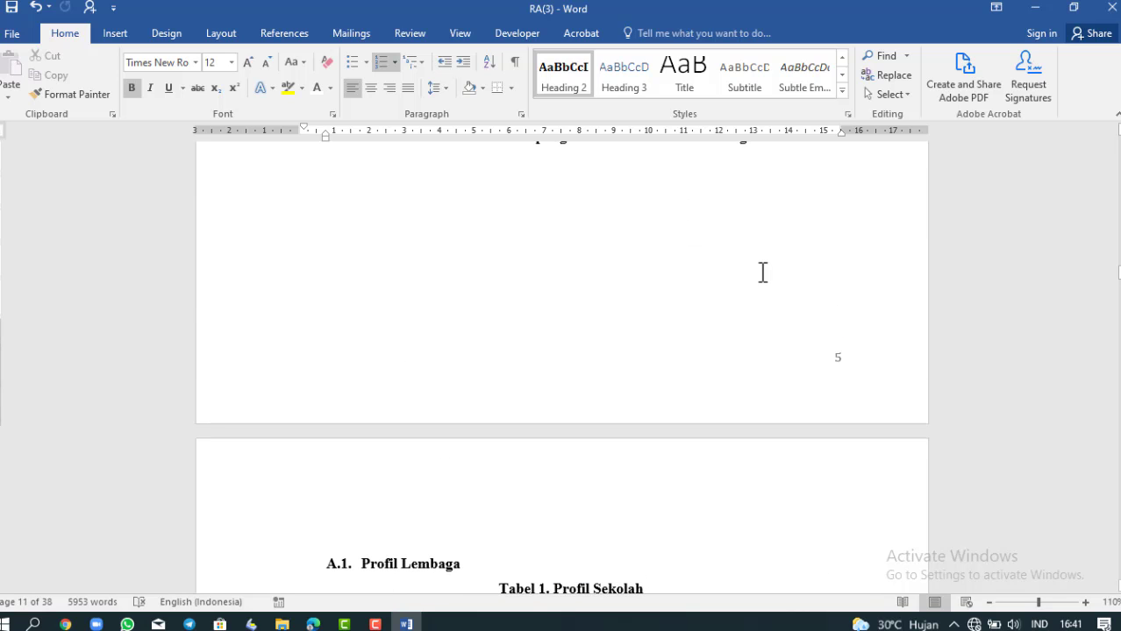
{"action": "scroll", "coordinate": [763, 272], "scroll_direction": "up", "scroll_amount": 8}
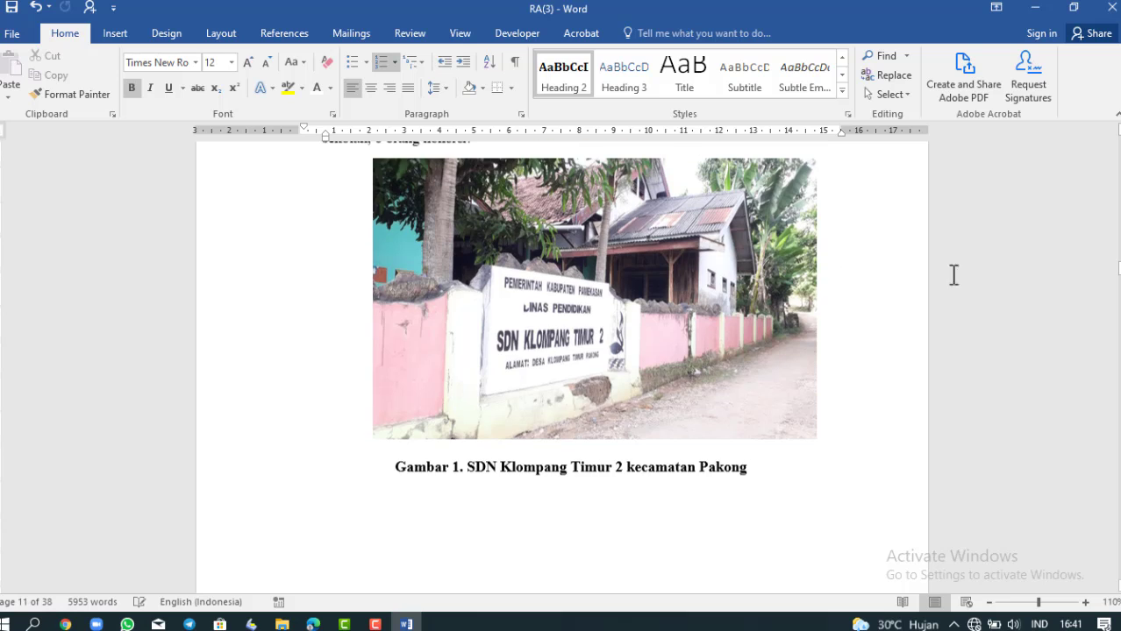
{"action": "scroll", "coordinate": [971, 272], "scroll_direction": "up", "scroll_amount": 2}
{"action": "scroll", "coordinate": [971, 273], "scroll_direction": "down", "scroll_amount": 3}
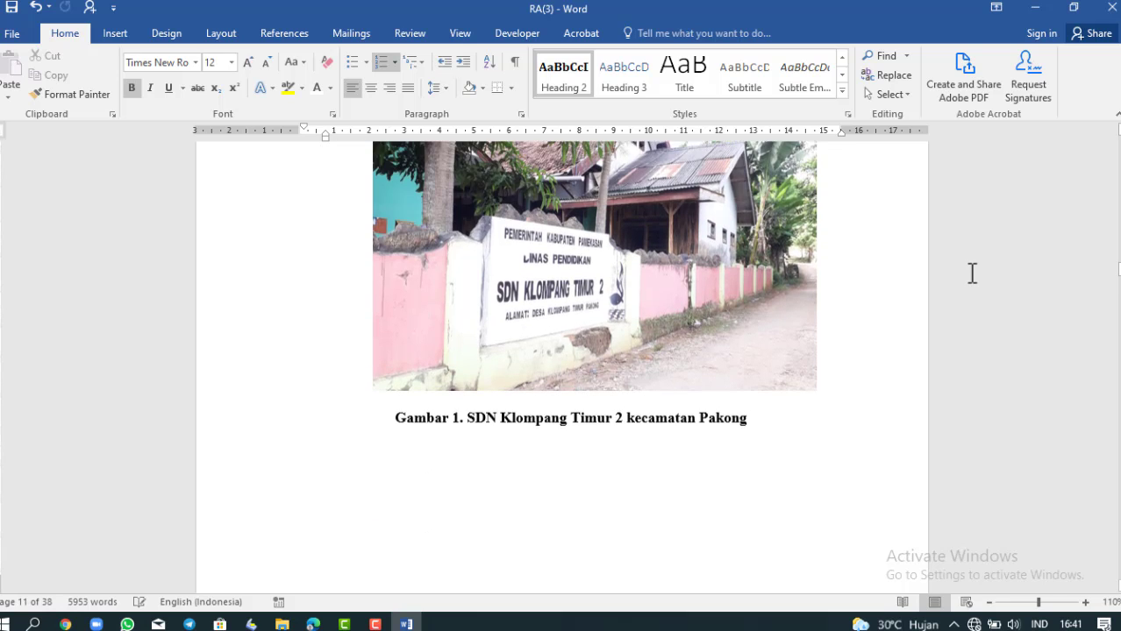
{"action": "scroll", "coordinate": [971, 272], "scroll_direction": "down", "scroll_amount": 10}
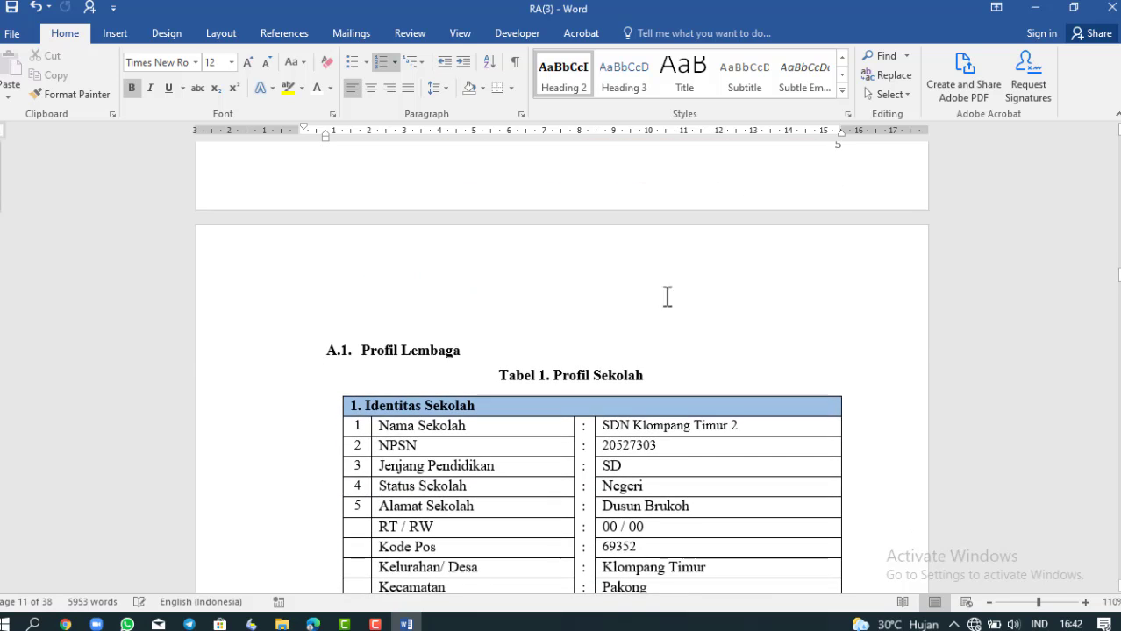
{"action": "left_click", "coordinate": [500, 379]}
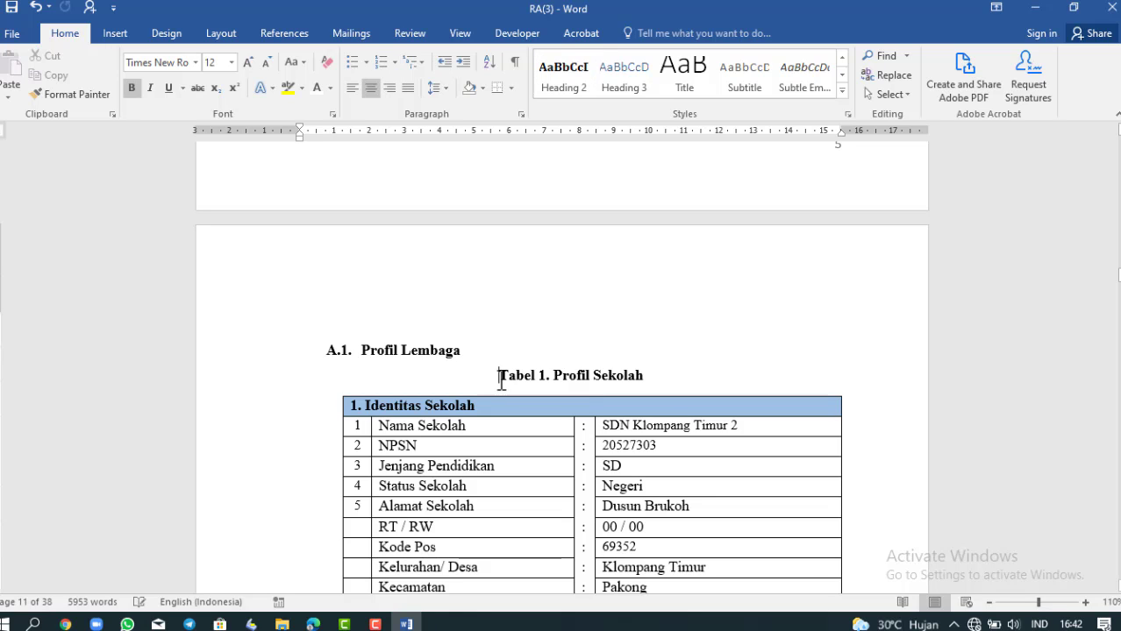
{"action": "left_click_drag", "start_coordinate": [501, 379], "coordinate": [578, 377]}
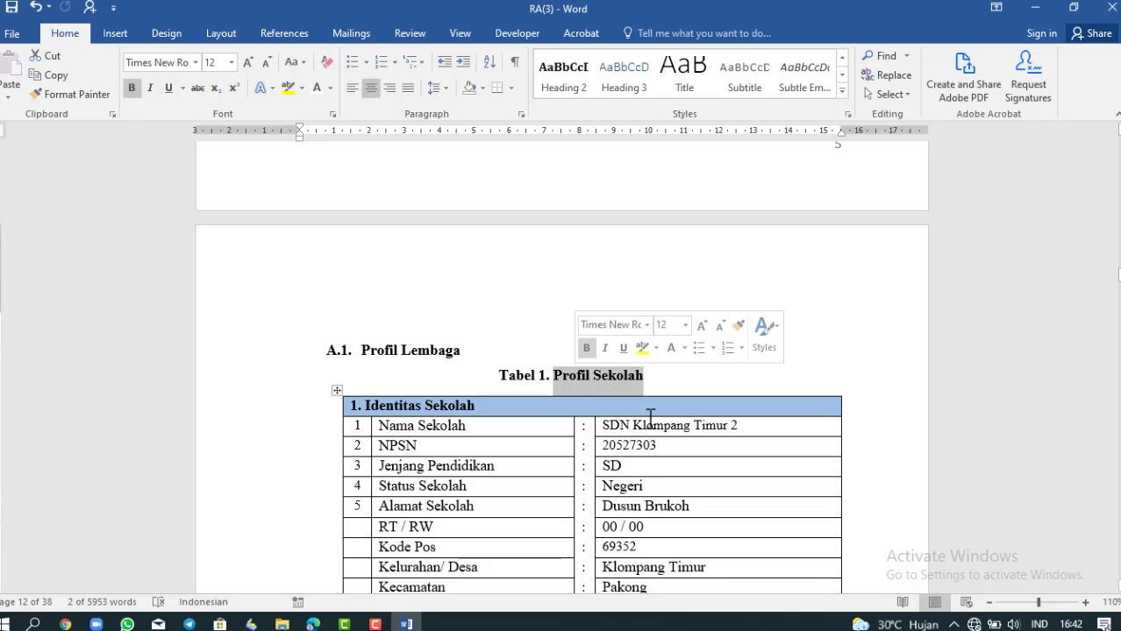
{"action": "key", "text": "BackSpace"}
{"action": "key", "text": "BackSpace"}
{"action": "key", "text": "BackSpace"}
{"action": "key", "text": "BackSpace"}
{"action": "key", "text": "BackSpace"}
{"action": "key", "text": "BackSpace"}
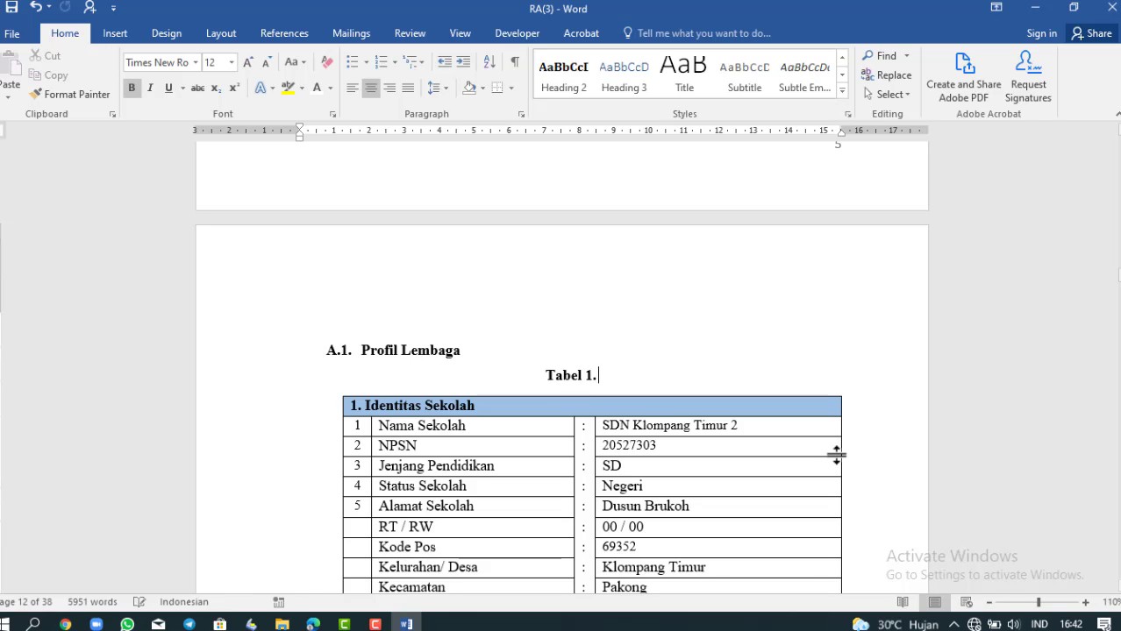
{"action": "key", "text": "BackSpace"}
{"action": "key", "text": "BackSpace"}
{"action": "key", "text": "BackSpace"}
{"action": "key", "text": "BackSpace"}
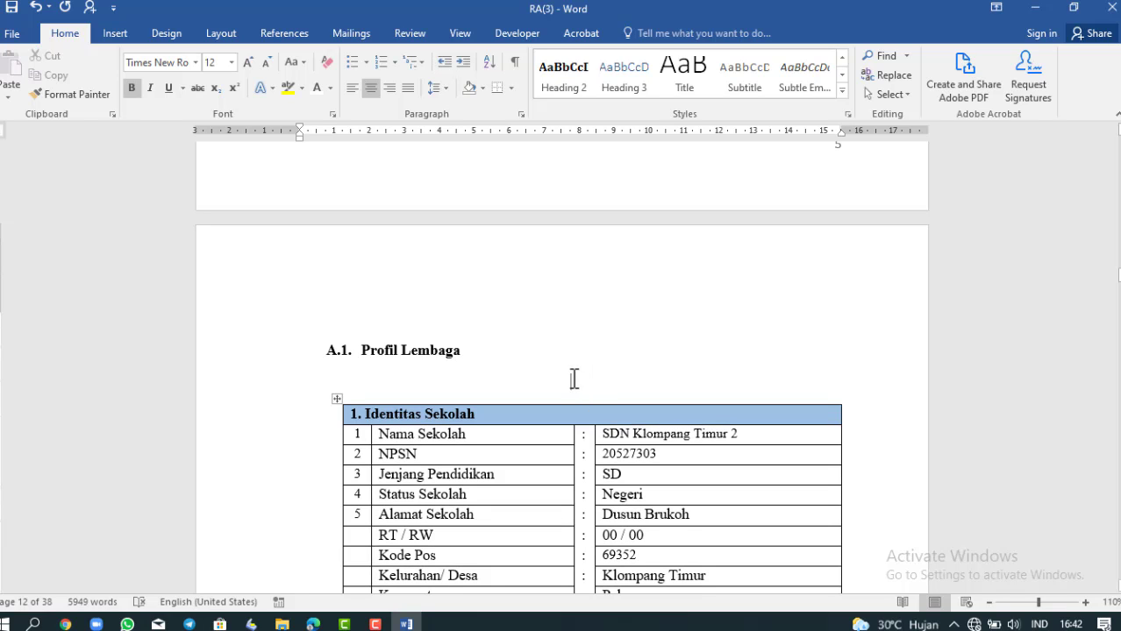
Insert an automatic caption with the label Tabel above the school profile table, reading "Tabel 1. Profil Sekolah"
{"action": "left_click", "coordinate": [291, 35]}
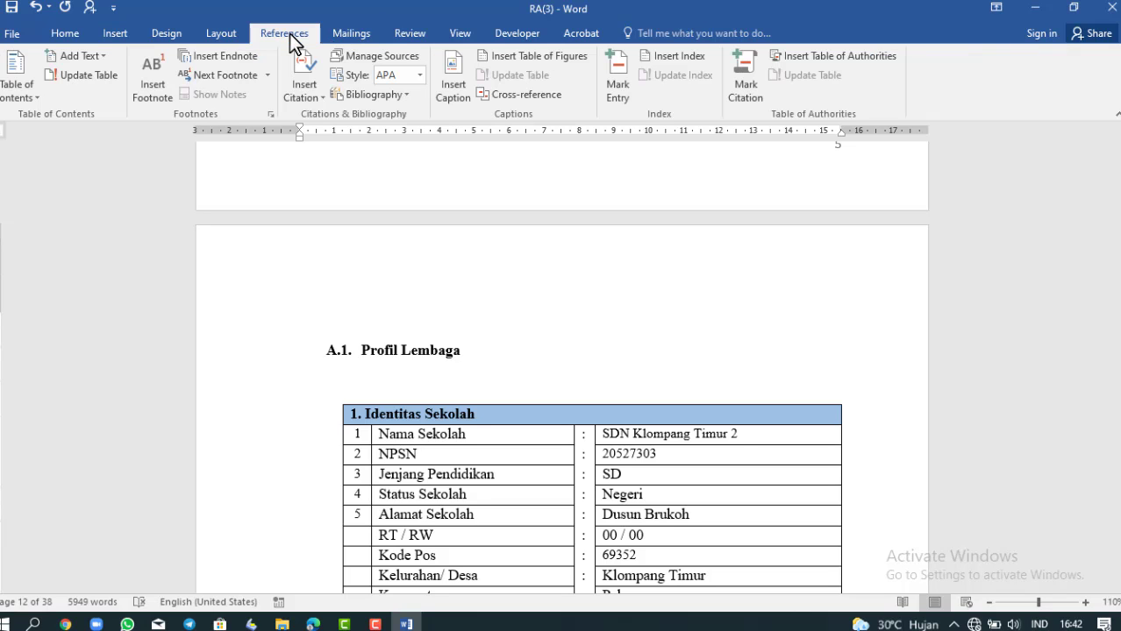
{"action": "left_click", "coordinate": [457, 98]}
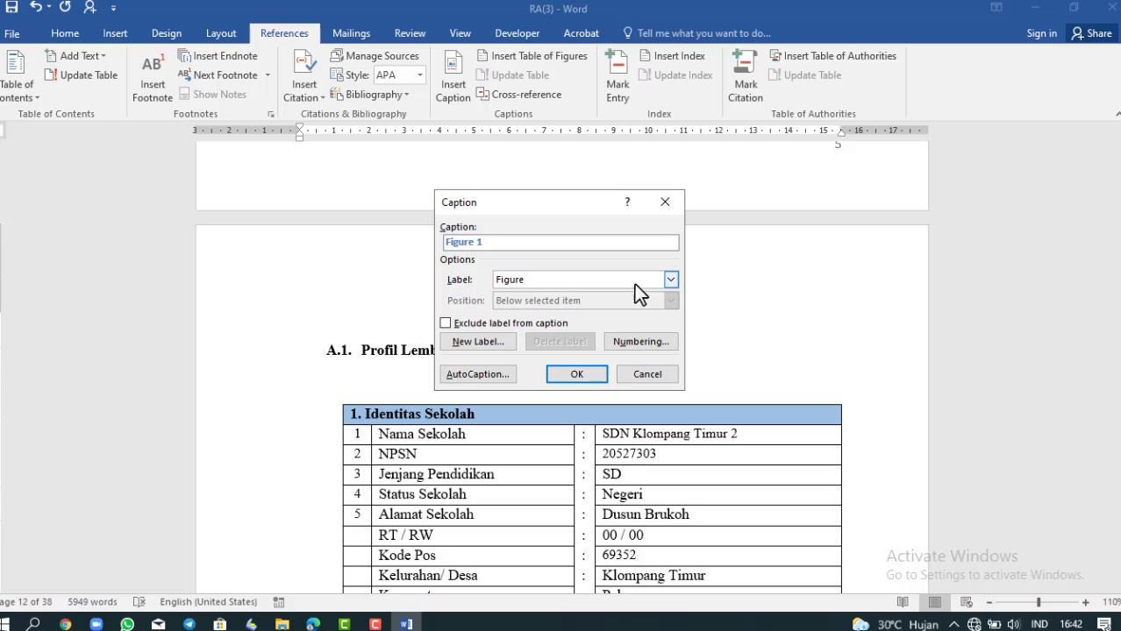
{"action": "left_click", "coordinate": [669, 281]}
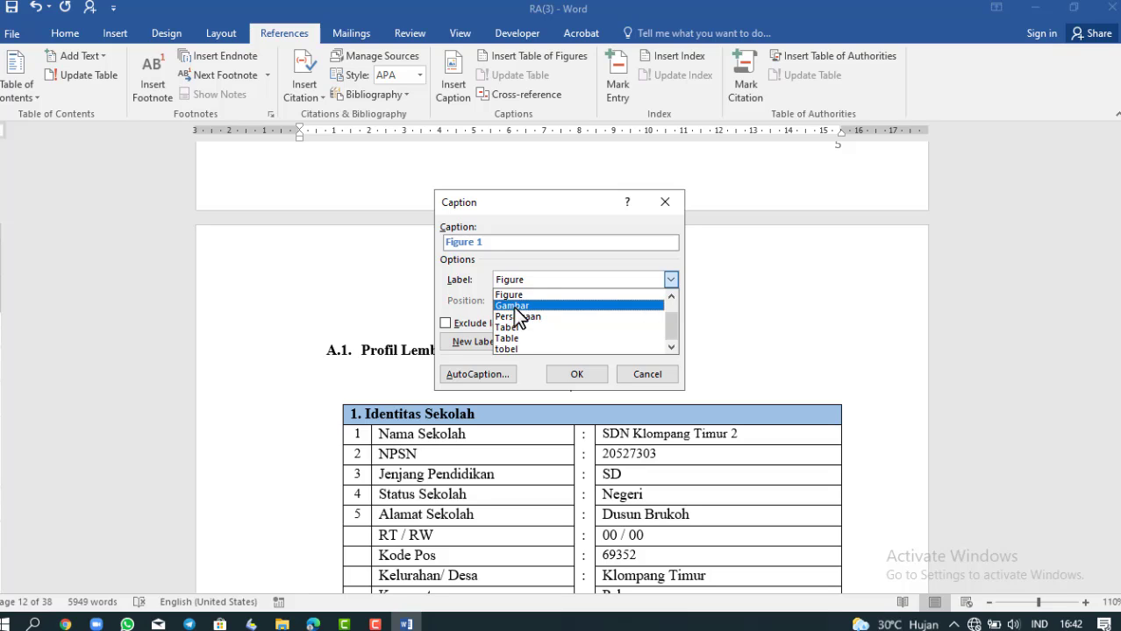
{"action": "left_click", "coordinate": [436, 298]}
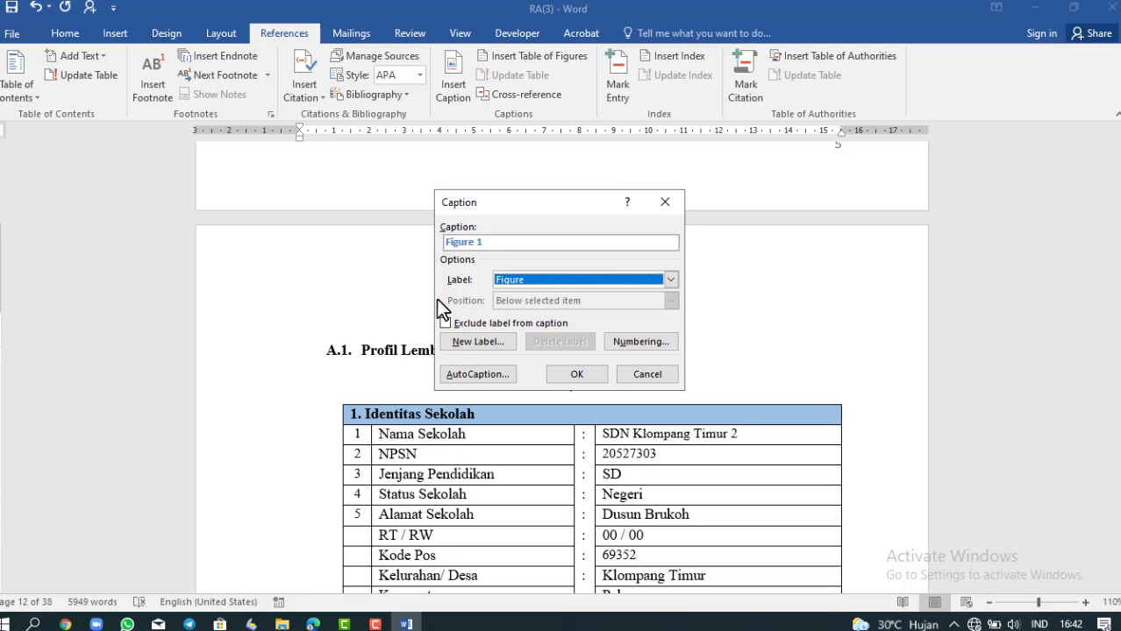
{"action": "left_click", "coordinate": [490, 340]}
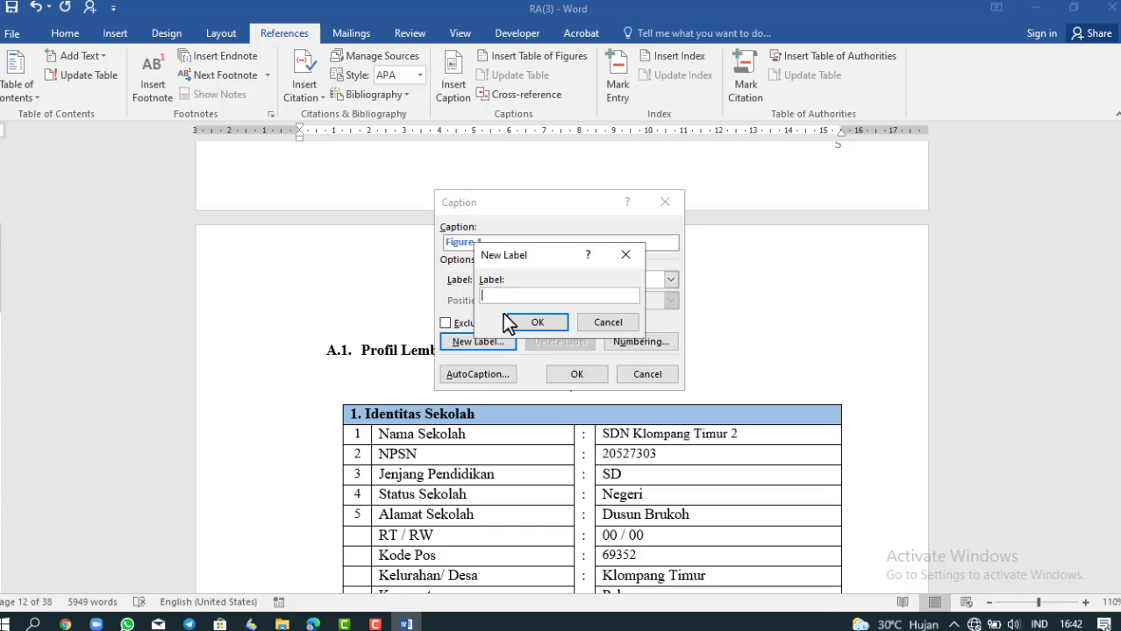
{"action": "left_click", "coordinate": [610, 324]}
{"action": "left_click", "coordinate": [672, 280]}
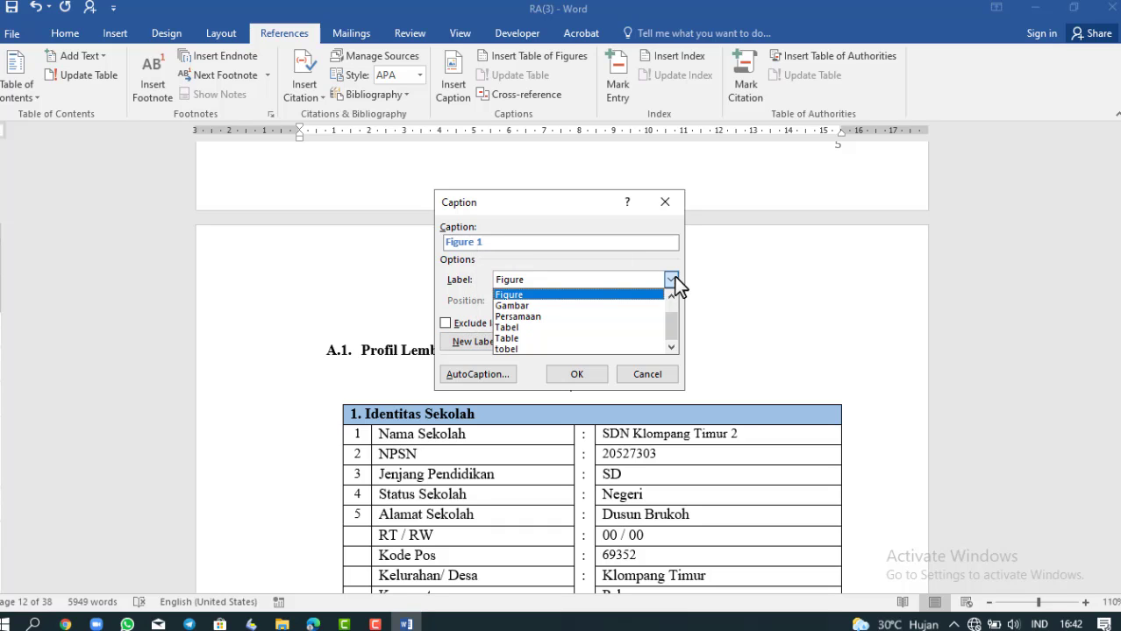
{"action": "left_click", "coordinate": [521, 327]}
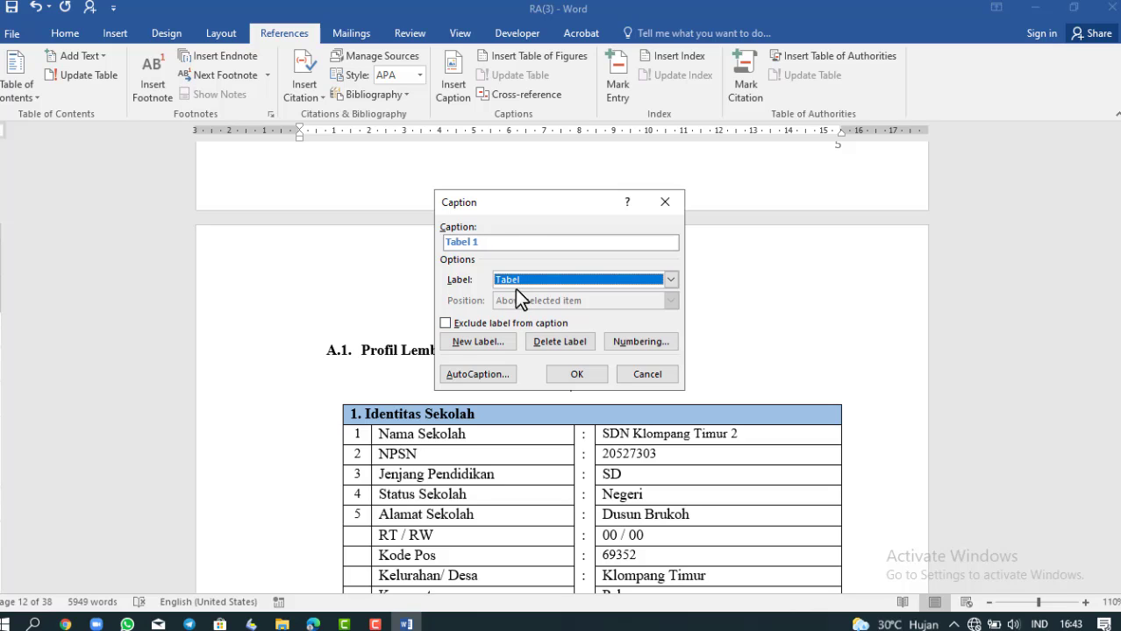
{"action": "left_click", "coordinate": [517, 242]}
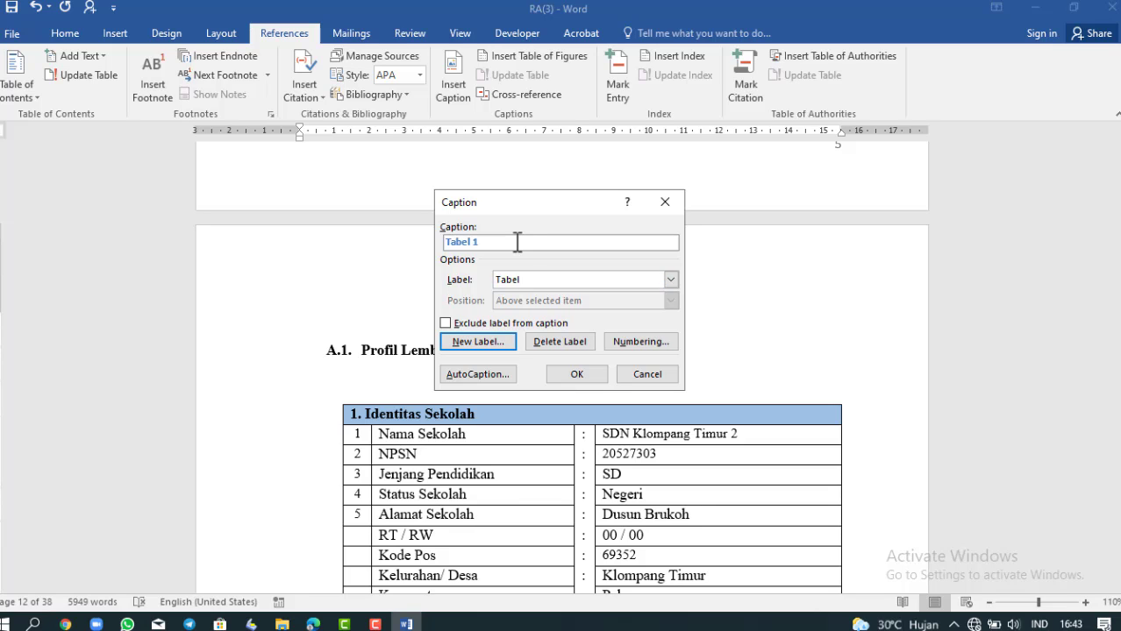
{"action": "type", "text": ". Profil Sekolah"}
{"action": "left_click", "coordinate": [580, 369]}
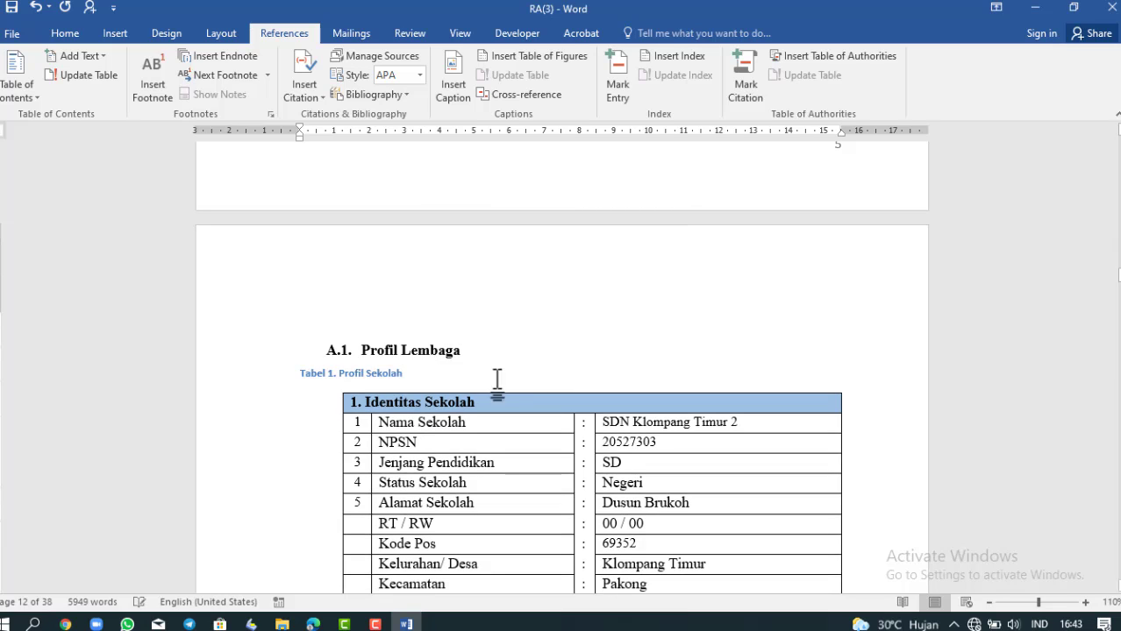
Set the "Tabel 1. Profil Sekolah" caption and the Profil Lembaga subheading above it to Times New Roman, size 12
{"action": "left_click_drag", "start_coordinate": [406, 374], "coordinate": [305, 364]}
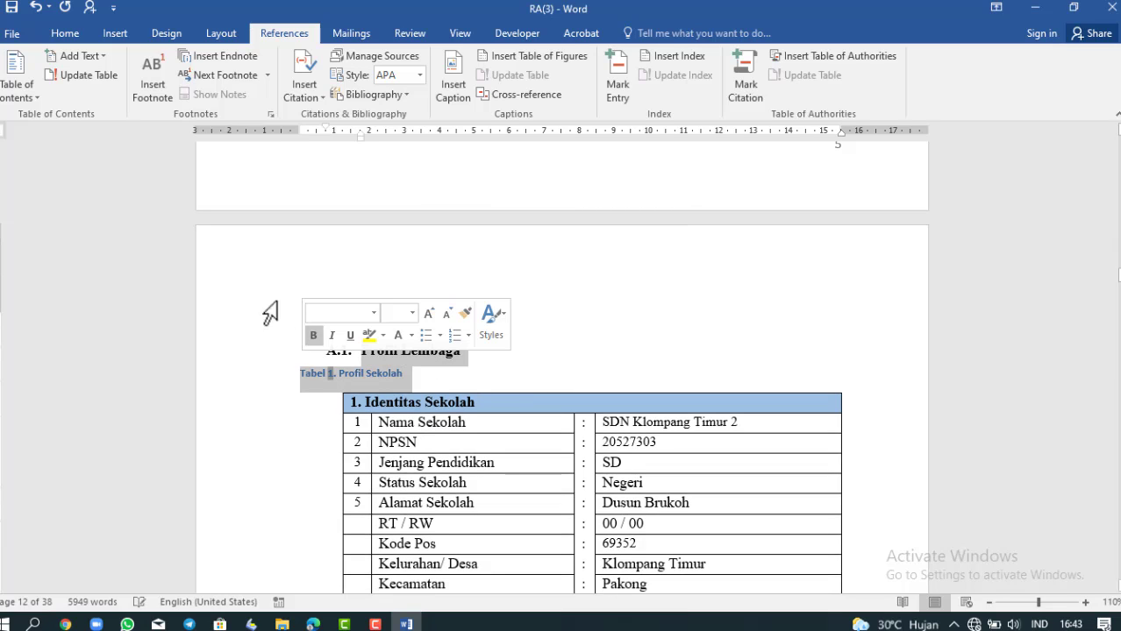
{"action": "left_click", "coordinate": [65, 34]}
{"action": "left_click", "coordinate": [197, 62]}
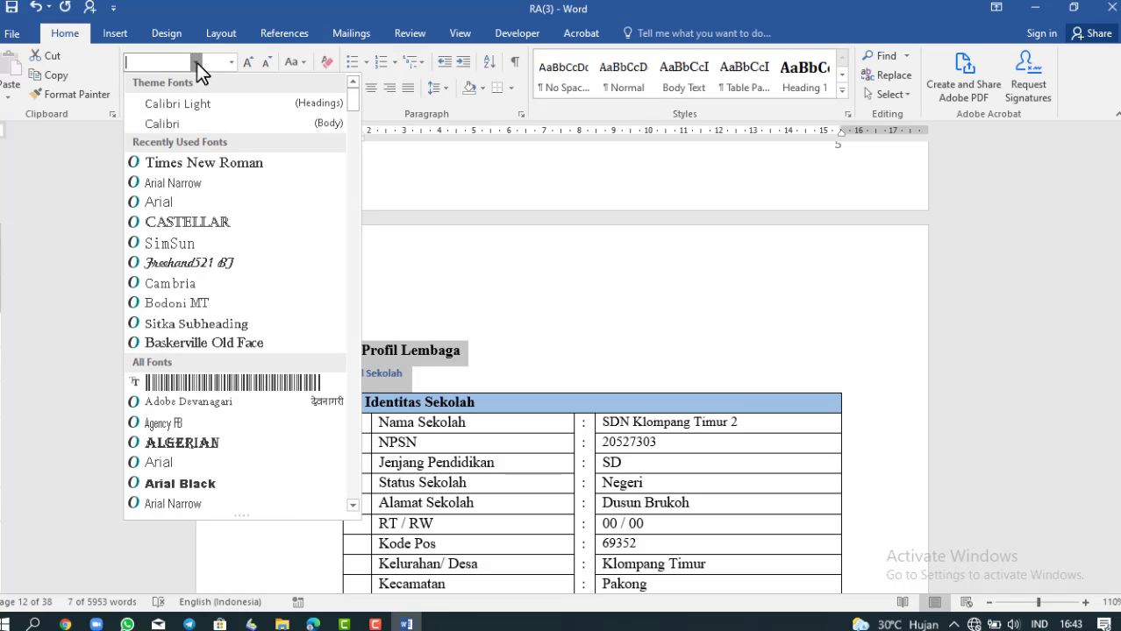
{"action": "left_click", "coordinate": [133, 165]}
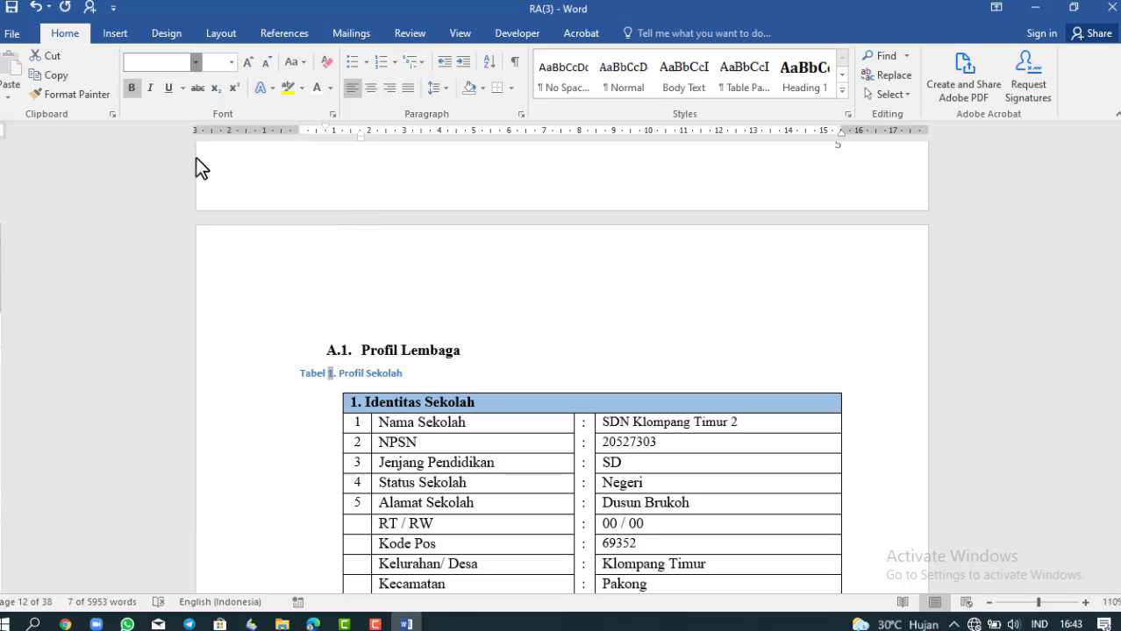
{"action": "left_click", "coordinate": [248, 62]}
{"action": "left_click", "coordinate": [248, 62]}
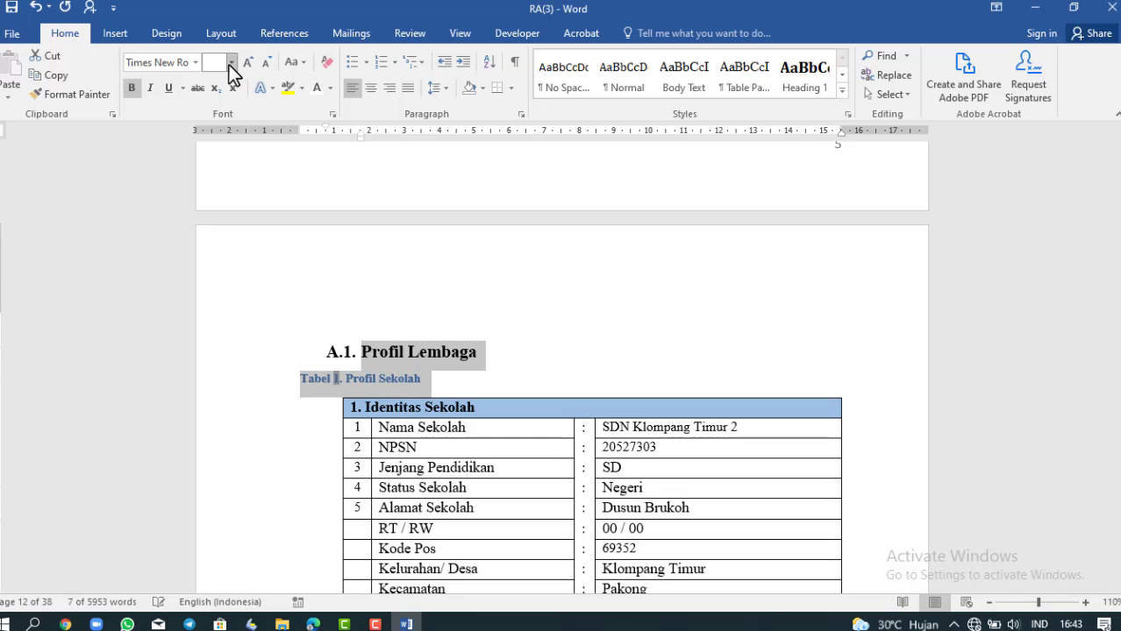
{"action": "left_click", "coordinate": [230, 63]}
{"action": "left_click", "coordinate": [210, 146]}
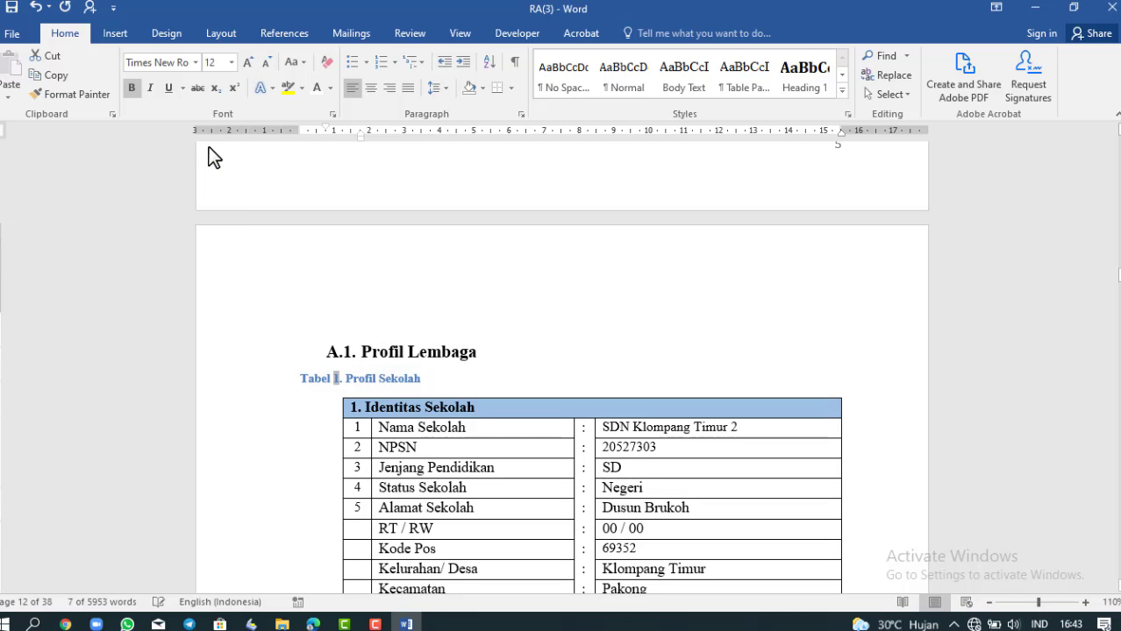
Undo the centring applied to both the Profil Lembaga subheading and the caption, and centre only the "Tabel 1. Profil Sekolah" caption
{"action": "left_click", "coordinate": [371, 93]}
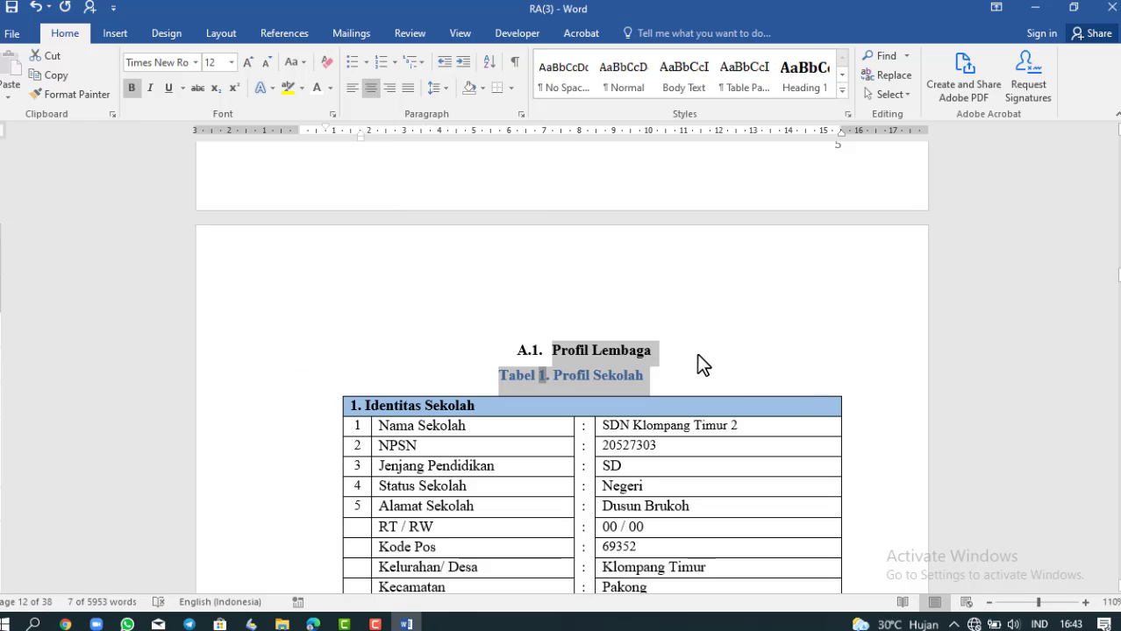
{"action": "key", "text": "ctrl+z"}
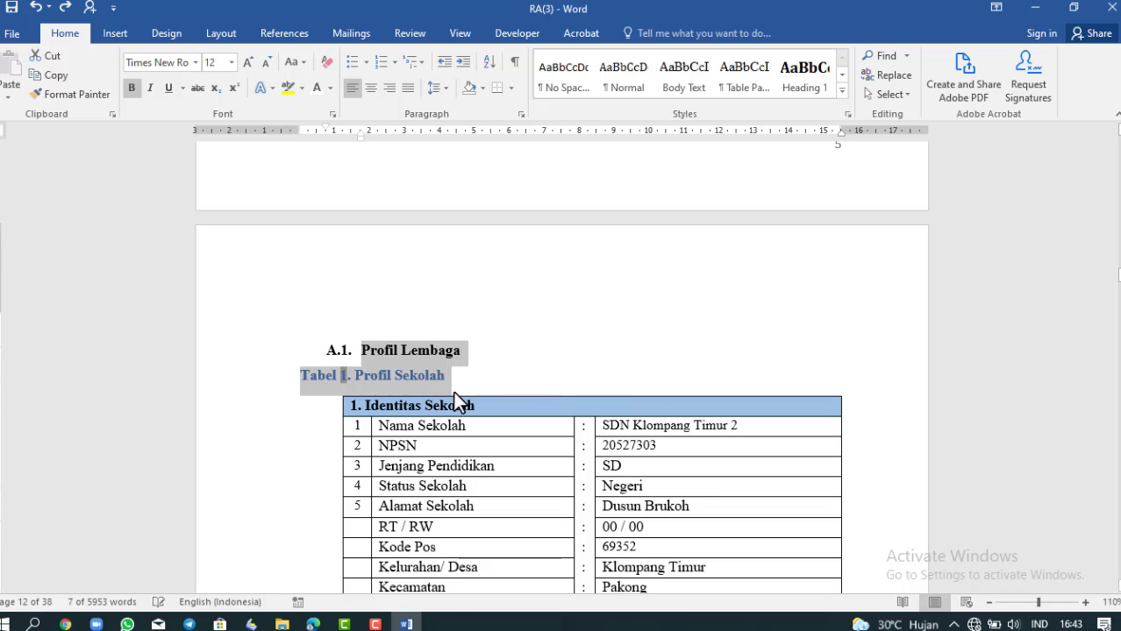
{"action": "left_click", "coordinate": [418, 377]}
{"action": "left_click", "coordinate": [320, 377]}
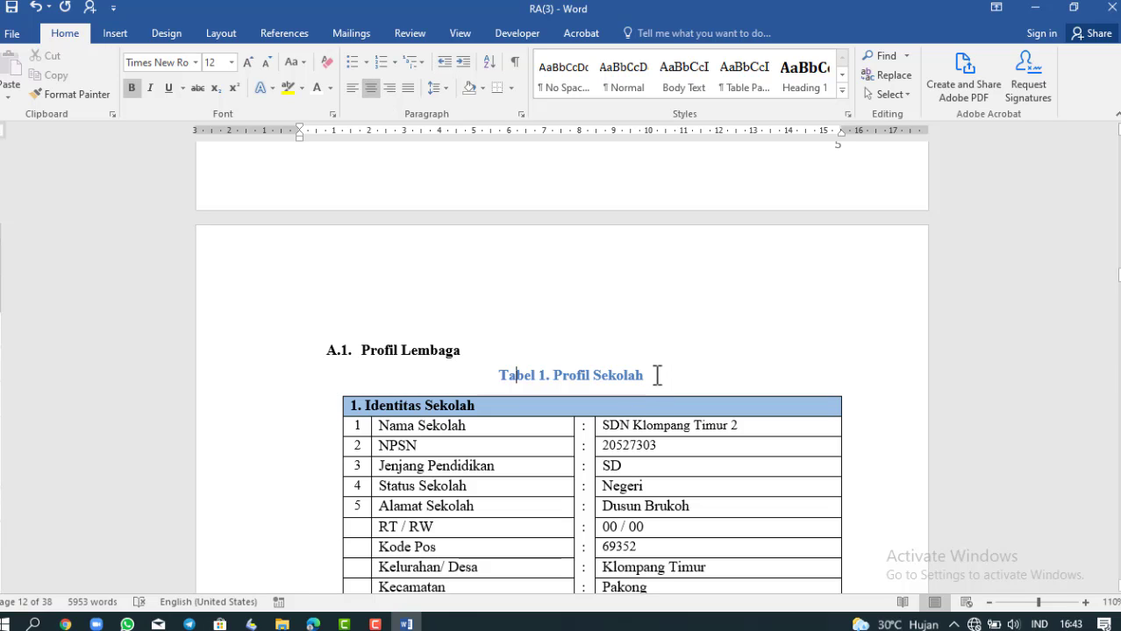
Set the font colour of the "Tabel 1. Profil Sekolah" caption to Automatic
{"action": "left_click_drag", "start_coordinate": [657, 378], "coordinate": [507, 382]}
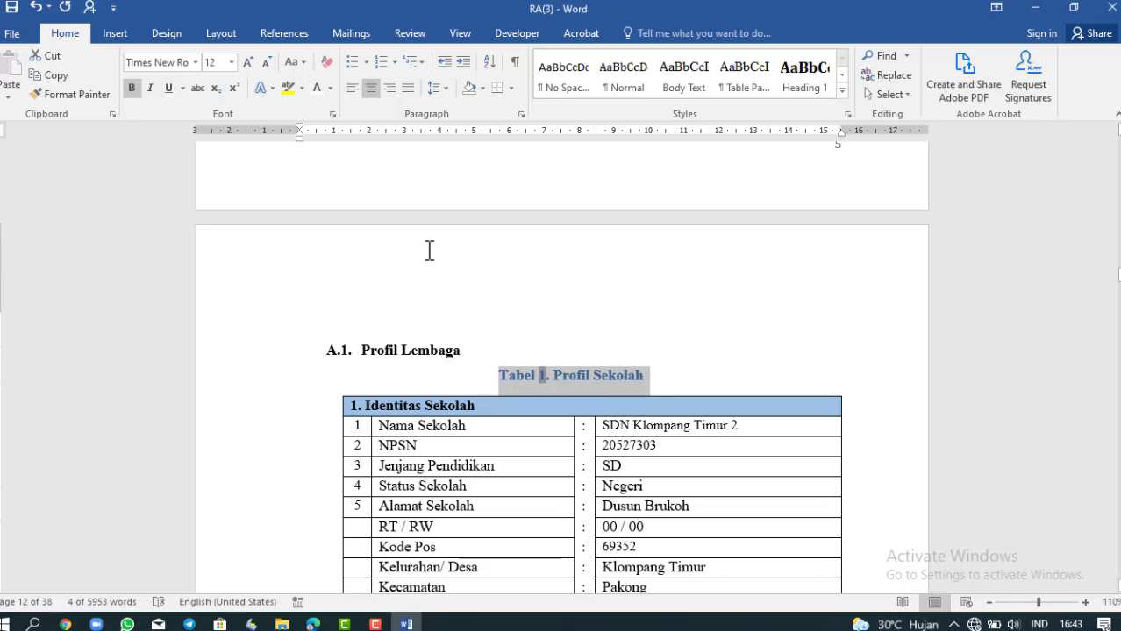
{"action": "left_click", "coordinate": [329, 87]}
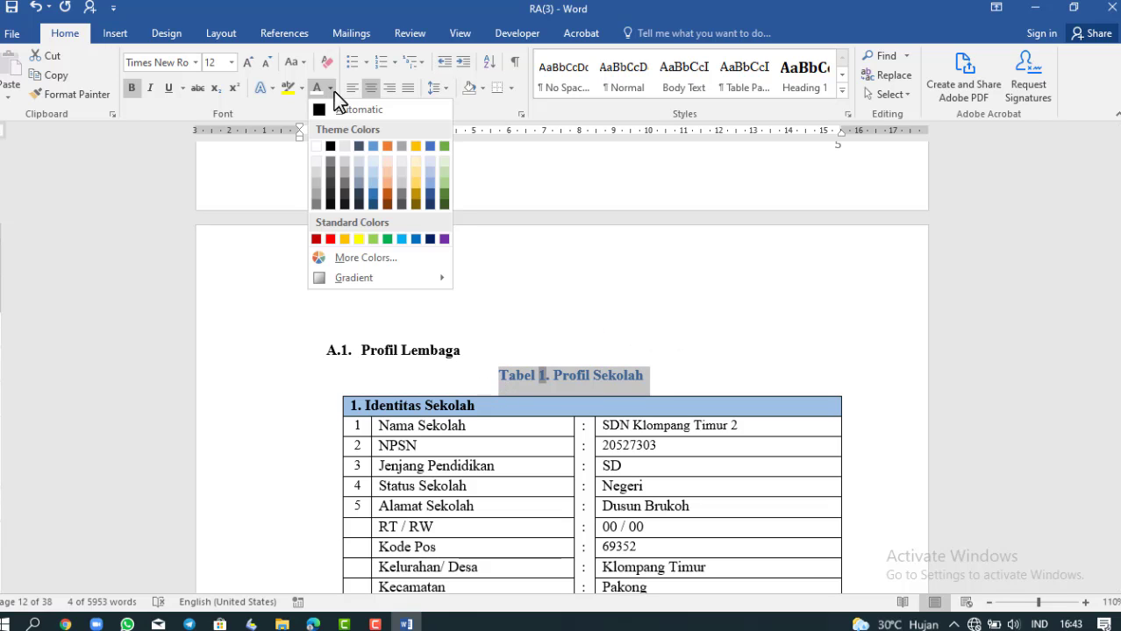
{"action": "left_click", "coordinate": [340, 107]}
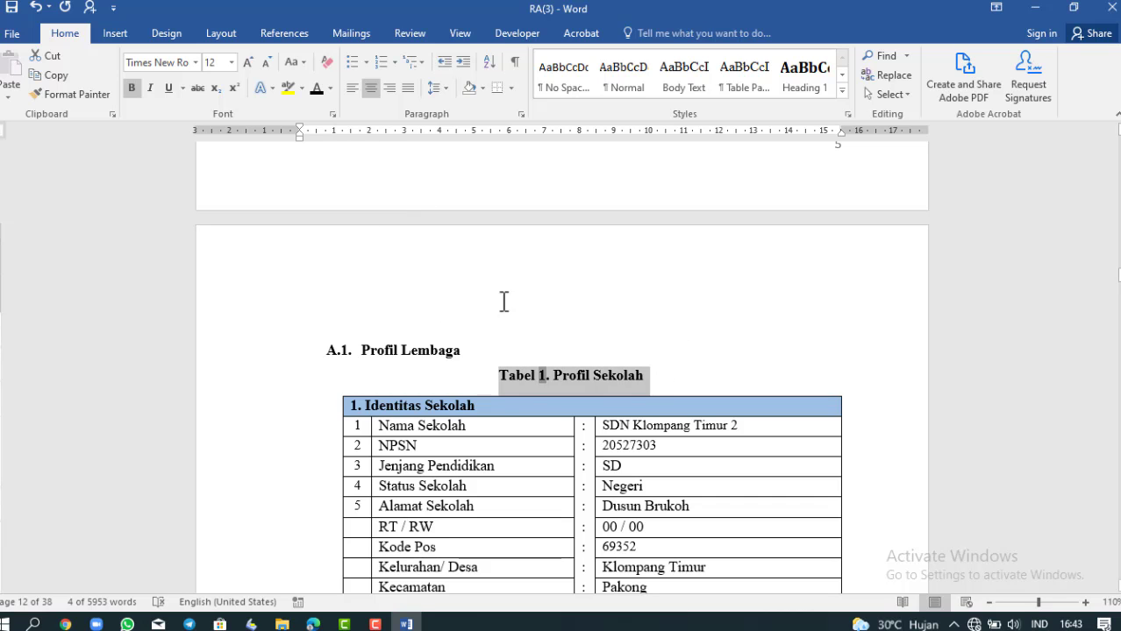
Copy the title text "Kondisi Fisik Sekolah" from the Tabel 2 caption and delete that whole caption, keeping its line empty
{"action": "scroll", "coordinate": [596, 339], "scroll_direction": "down", "scroll_amount": 1}
{"action": "scroll", "coordinate": [596, 339], "scroll_direction": "down", "scroll_amount": 15}
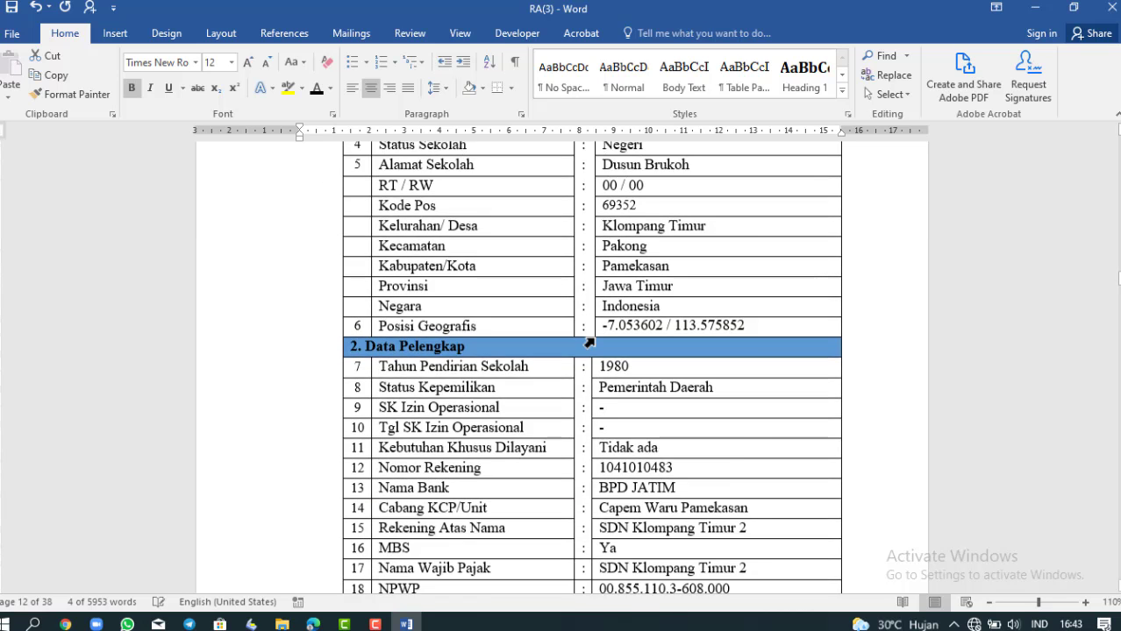
{"action": "scroll", "coordinate": [595, 338], "scroll_direction": "down", "scroll_amount": 20}
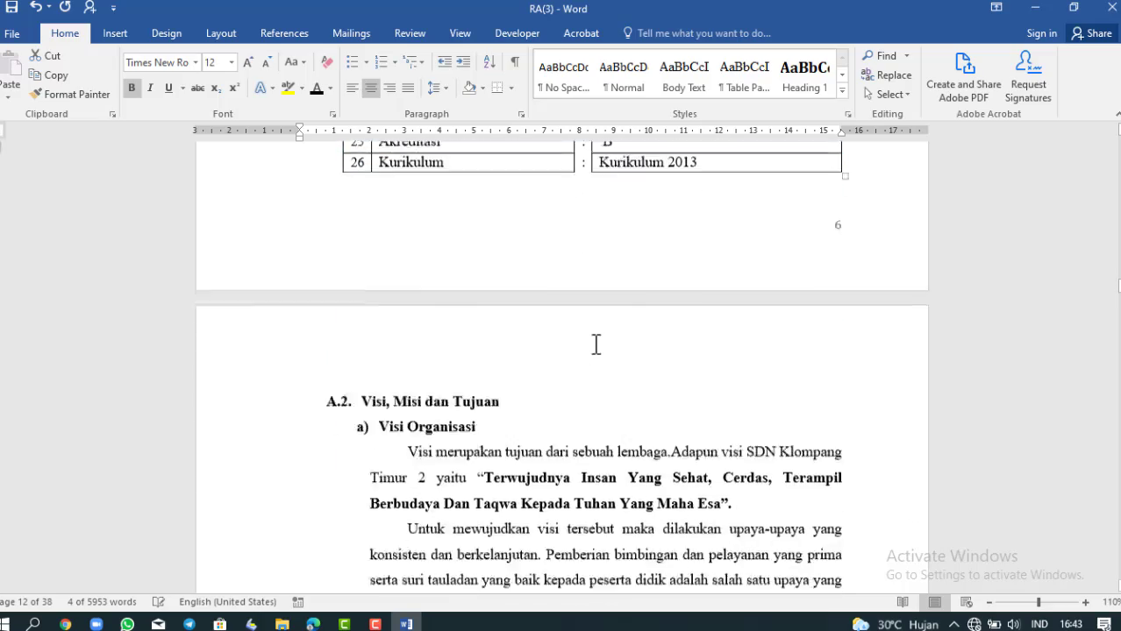
{"action": "scroll", "coordinate": [590, 347], "scroll_direction": "down", "scroll_amount": 20}
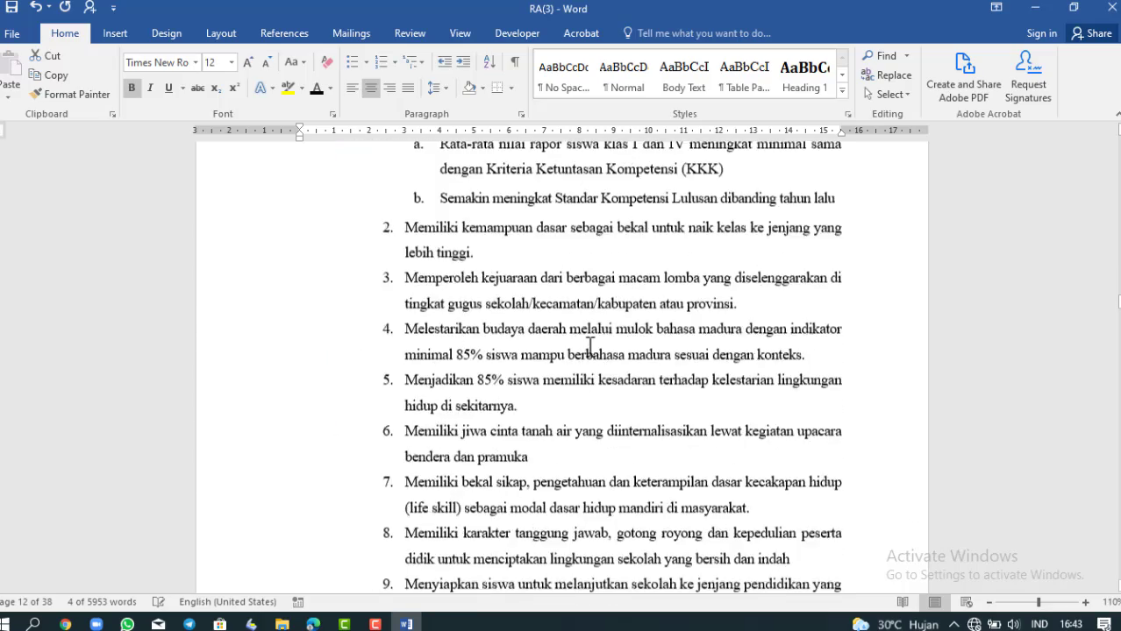
{"action": "scroll", "coordinate": [590, 348], "scroll_direction": "down", "scroll_amount": 5}
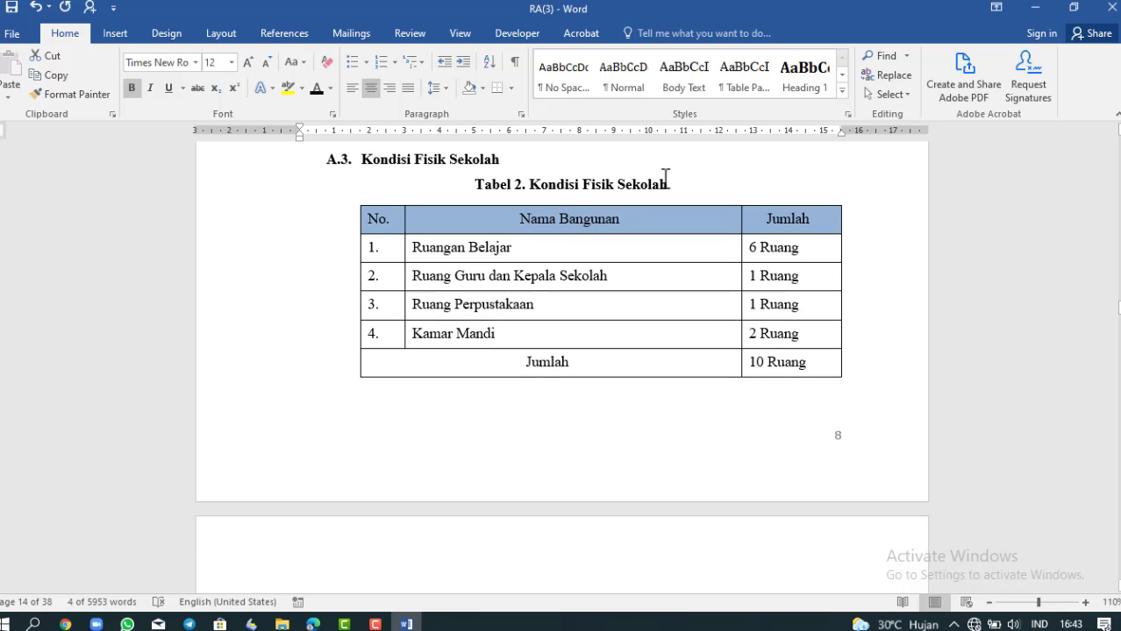
{"action": "mouse_move", "coordinate": [668, 184]}
{"action": "left_mouse_down"}
{"action": "mouse_move", "coordinate": [480, 188]}
{"action": "mouse_move", "coordinate": [652, 177]}
{"action": "left_mouse_up"}
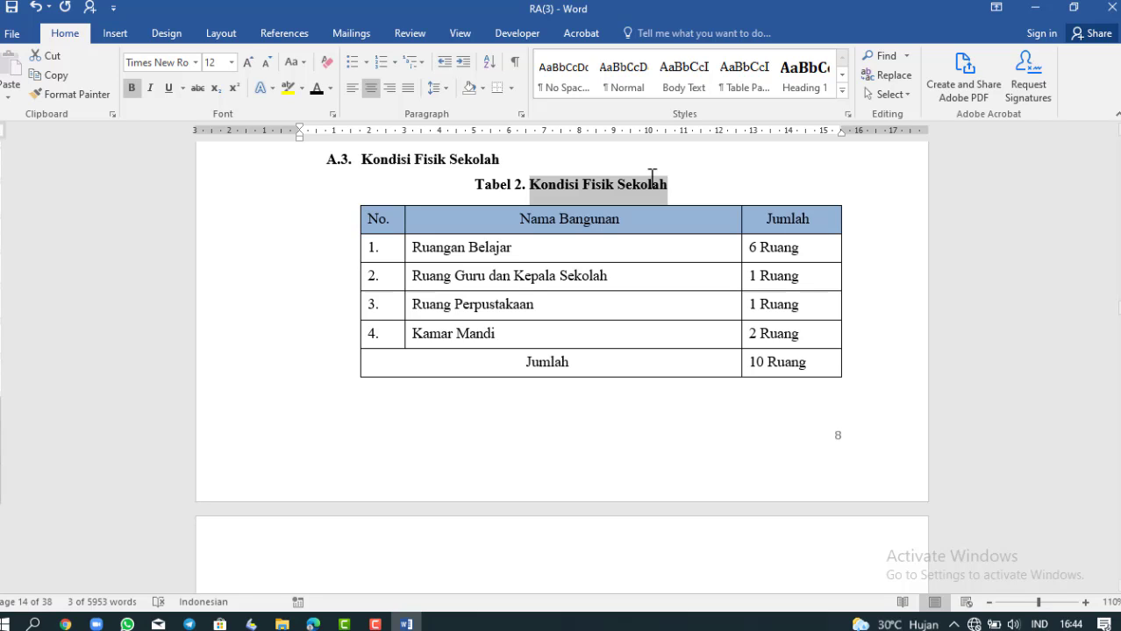
{"action": "key", "text": "ctrl+c"}
{"action": "left_click", "coordinate": [639, 190]}
{"action": "left_click_drag", "start_coordinate": [675, 190], "coordinate": [490, 192]}
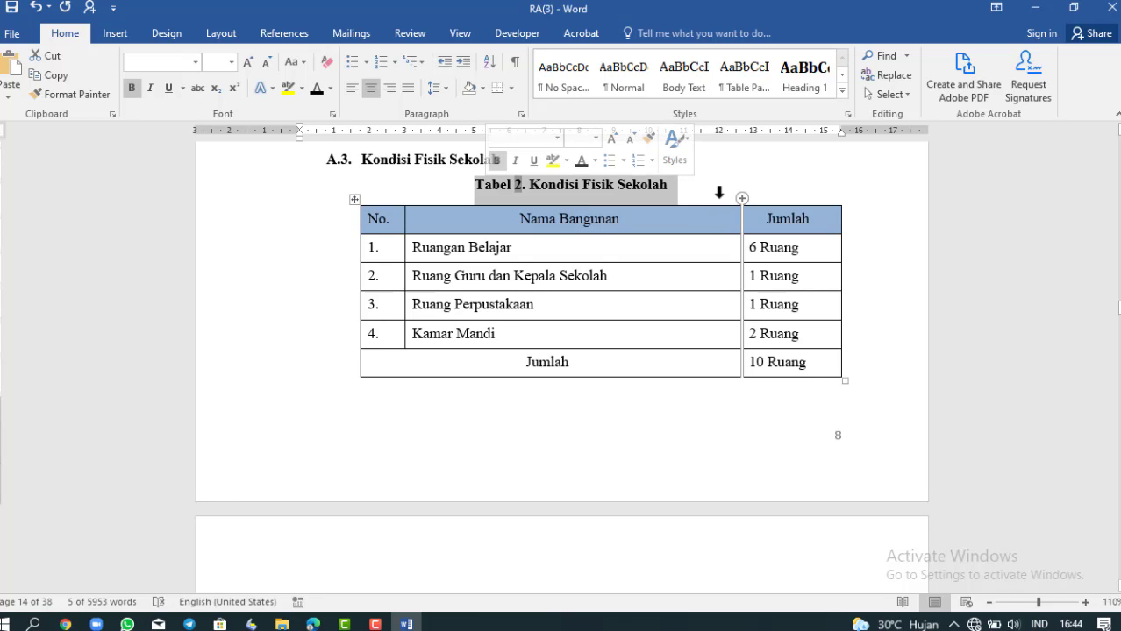
{"action": "key", "text": "Delete"}
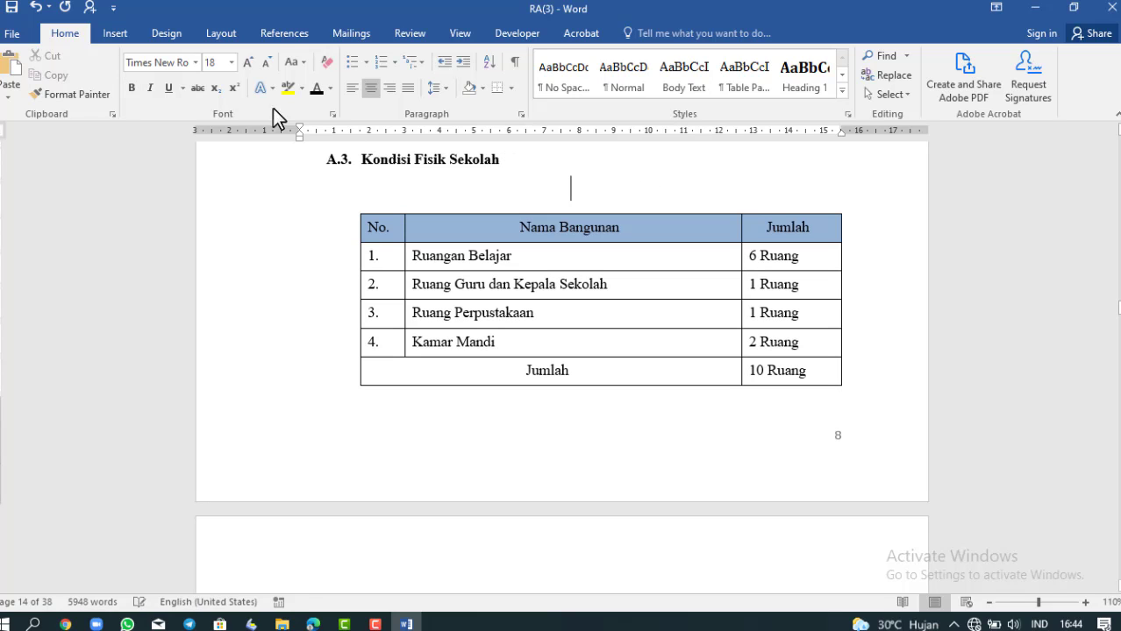
Insert the automatic caption "Tabel 2. Kondisi Fisik Sekolah" above the Nama Bangunan table, using the Tabel label and the copied title
{"action": "left_click", "coordinate": [279, 35]}
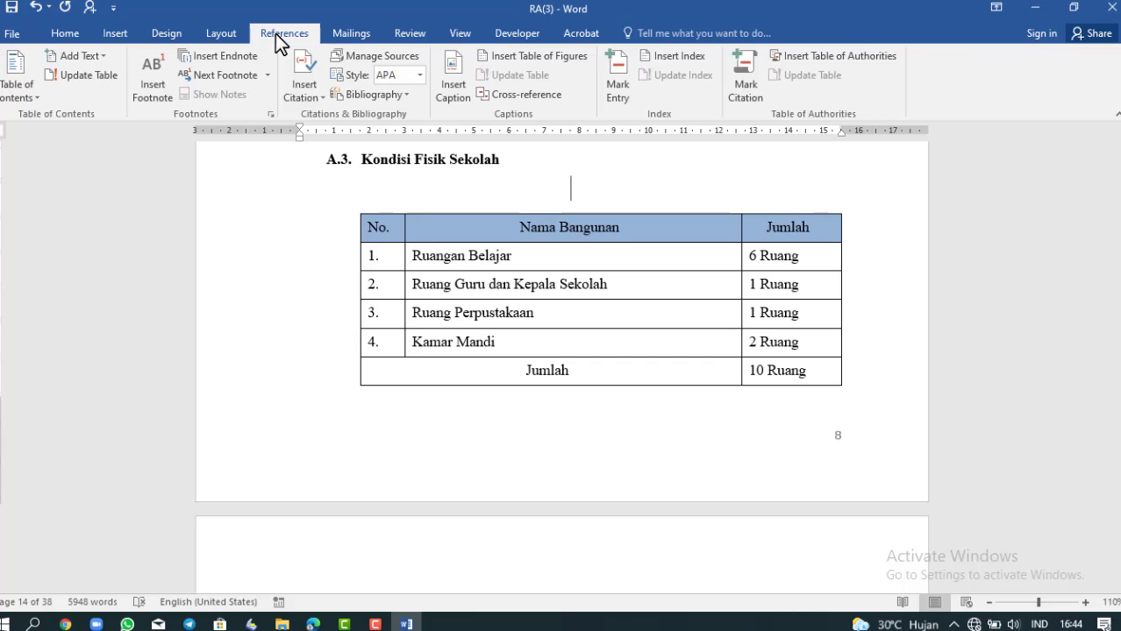
{"action": "left_click", "coordinate": [464, 99]}
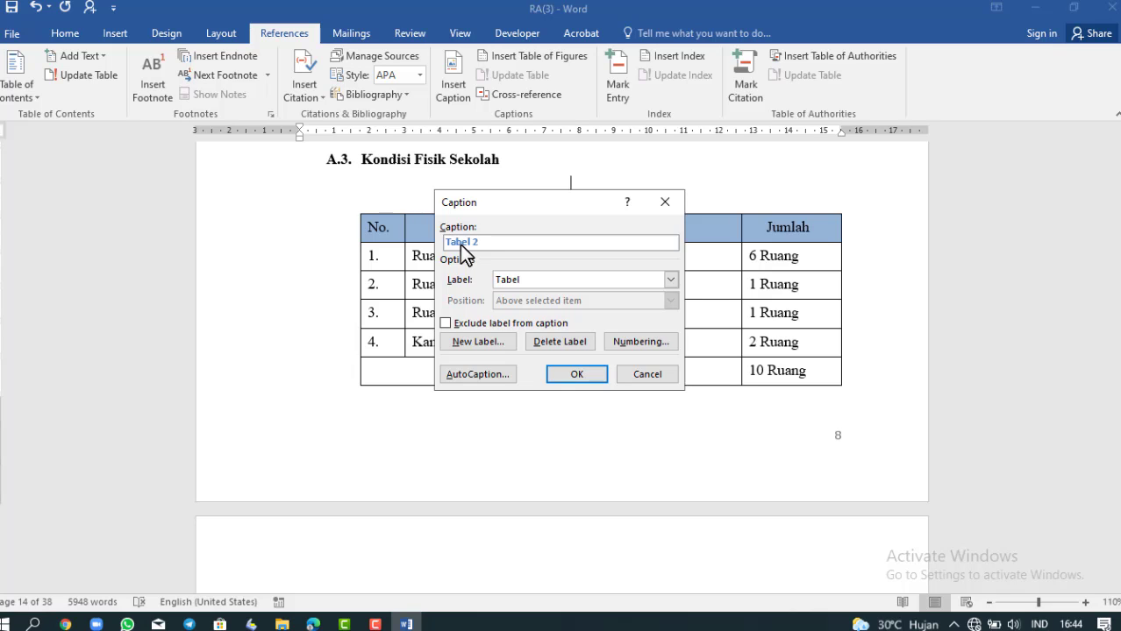
{"action": "type", "text": "."}
{"action": "key", "text": "ctrl+v"}
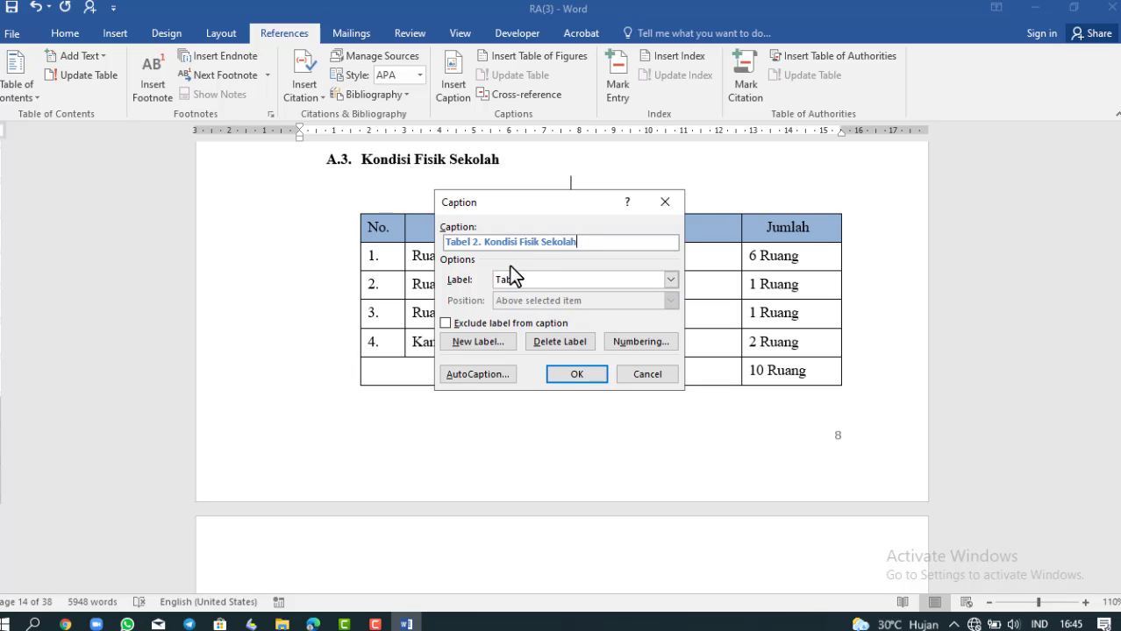
{"action": "left_click", "coordinate": [670, 280]}
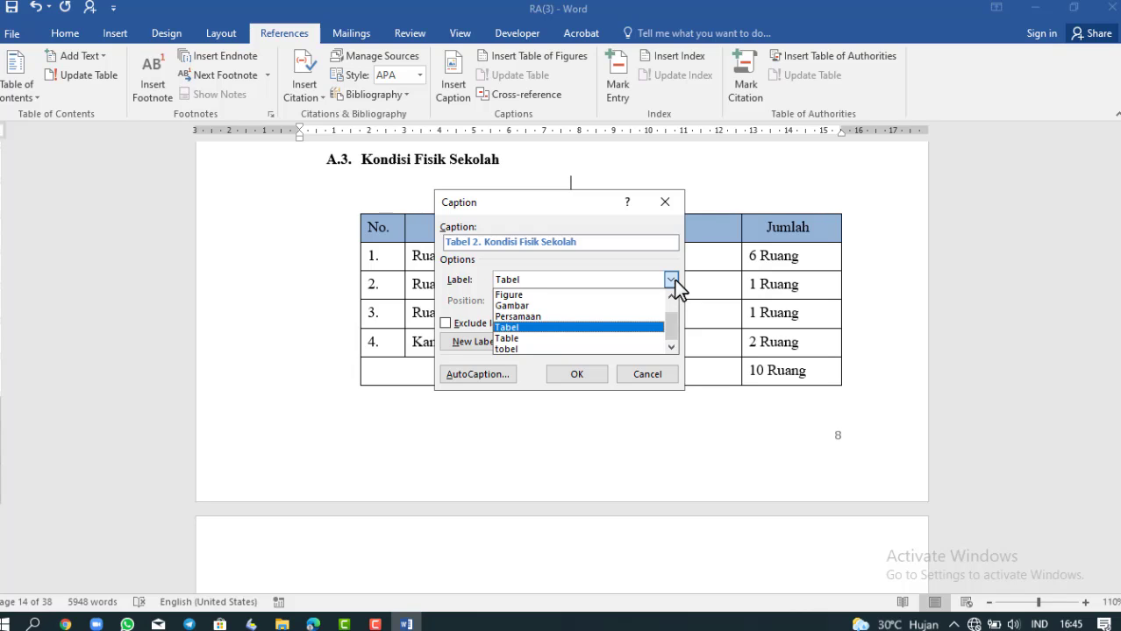
{"action": "left_click", "coordinate": [671, 279]}
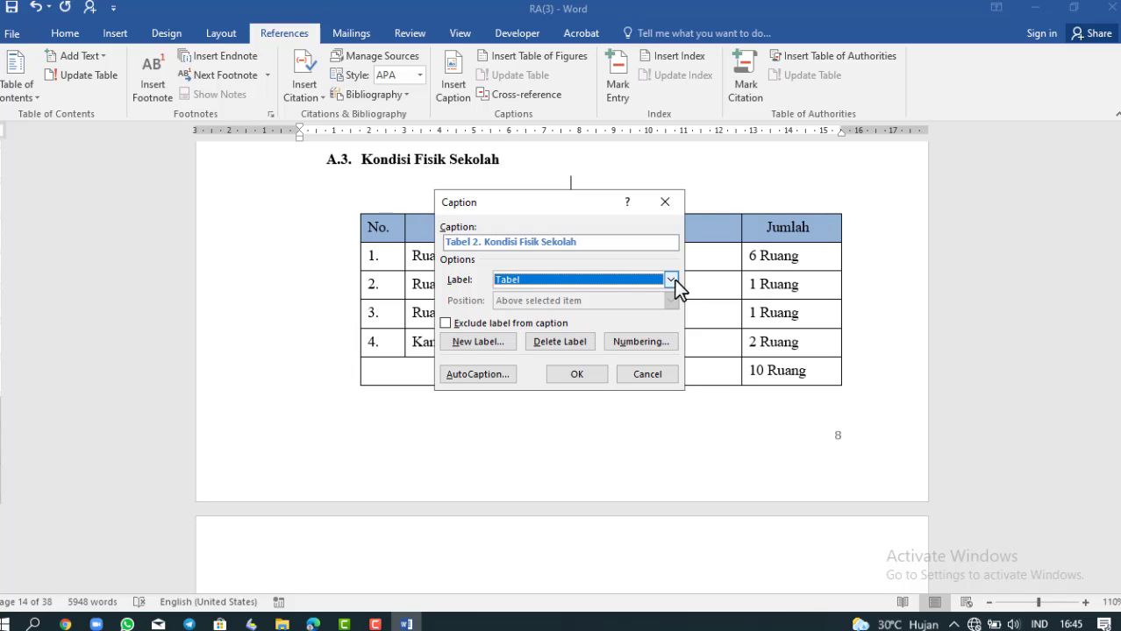
{"action": "left_click", "coordinate": [576, 374]}
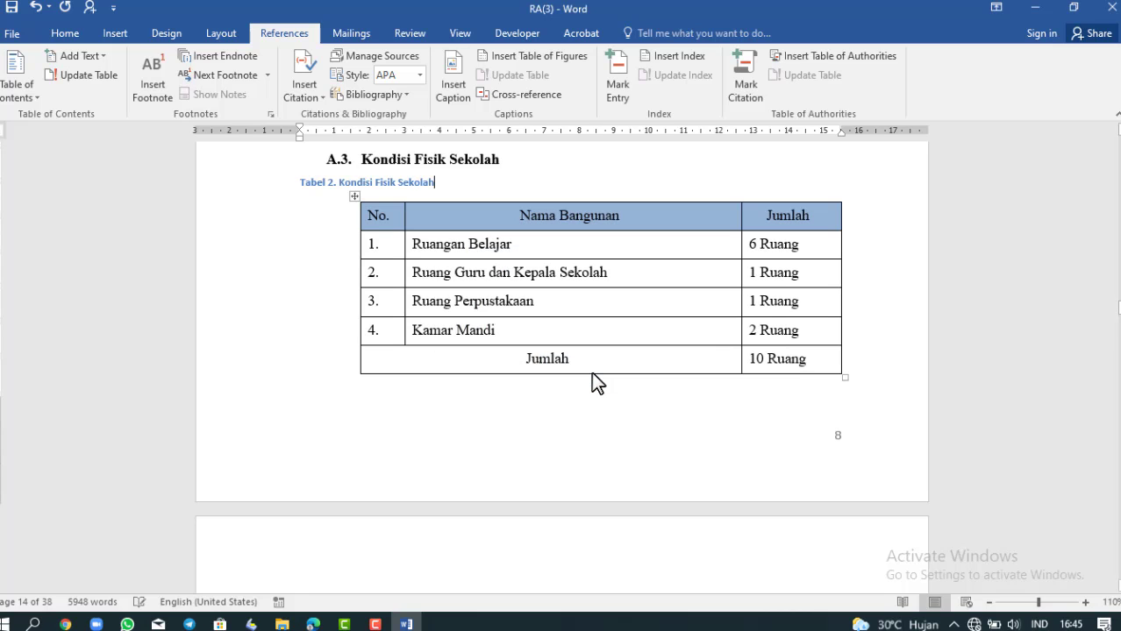
Set the "Tabel 2. Kondisi Fisik Sekolah" caption to Times New Roman, size 12
{"action": "left_click_drag", "start_coordinate": [449, 182], "coordinate": [239, 211]}
{"action": "left_click", "coordinate": [65, 34]}
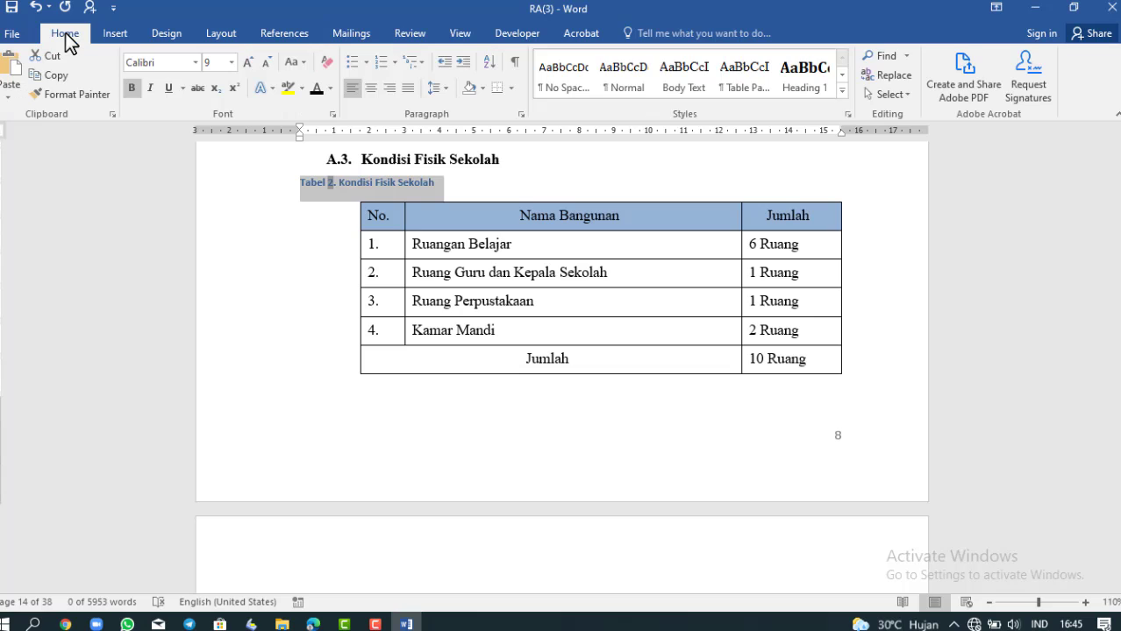
{"action": "left_click", "coordinate": [196, 66]}
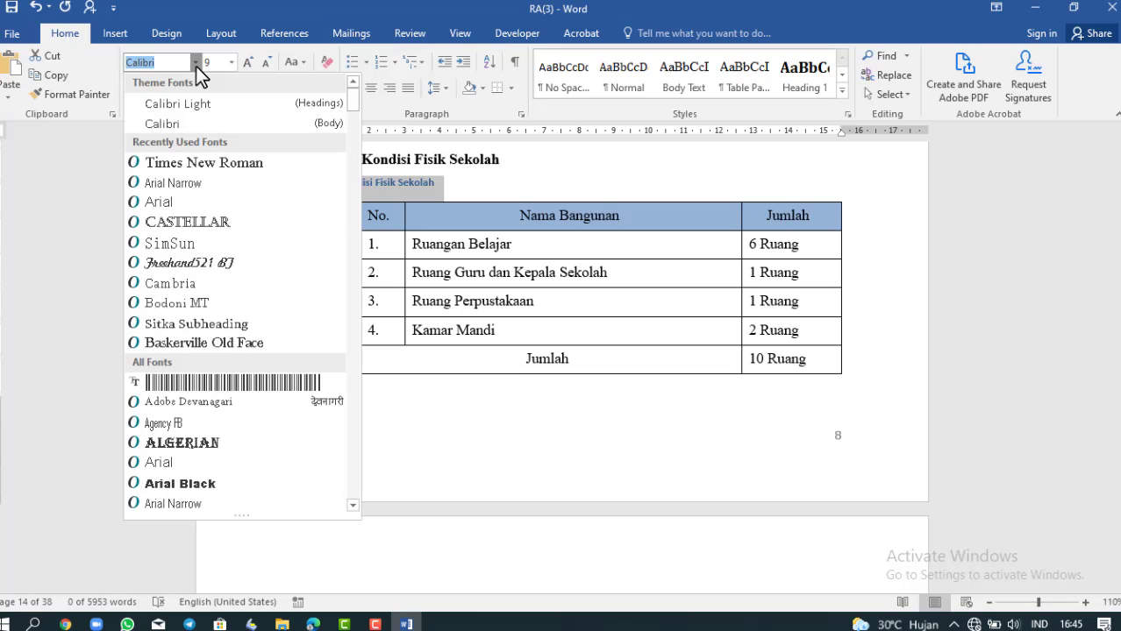
{"action": "scroll", "coordinate": [235, 162], "scroll_direction": "down", "scroll_amount": 10}
{"action": "scroll", "coordinate": [303, 172], "scroll_direction": "up", "scroll_amount": 8}
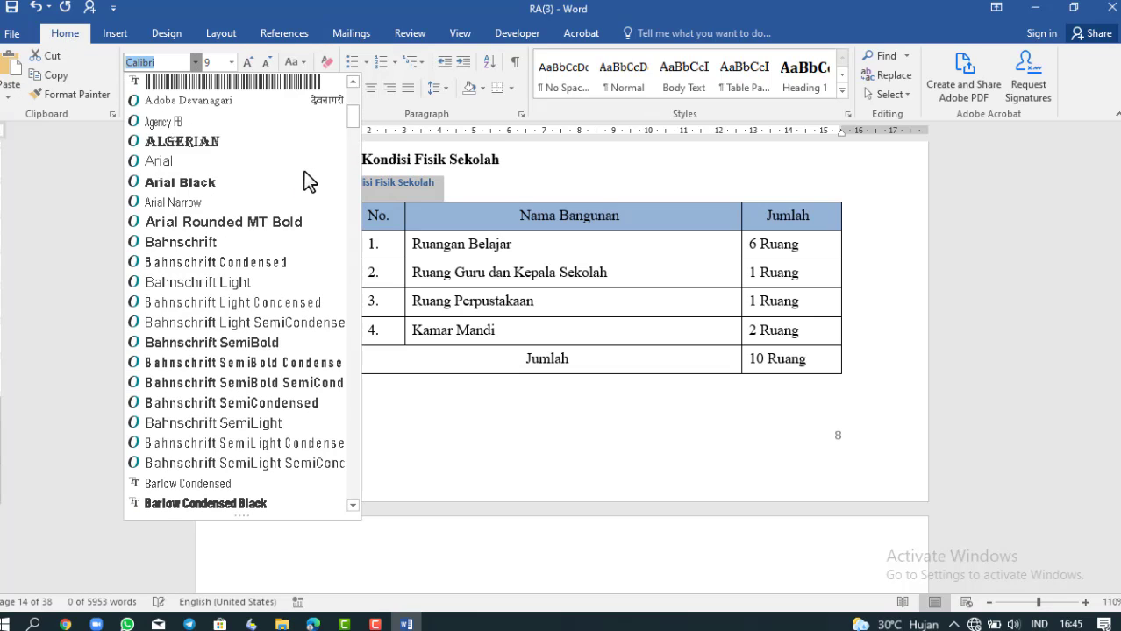
{"action": "scroll", "coordinate": [281, 146], "scroll_direction": "up", "scroll_amount": 5}
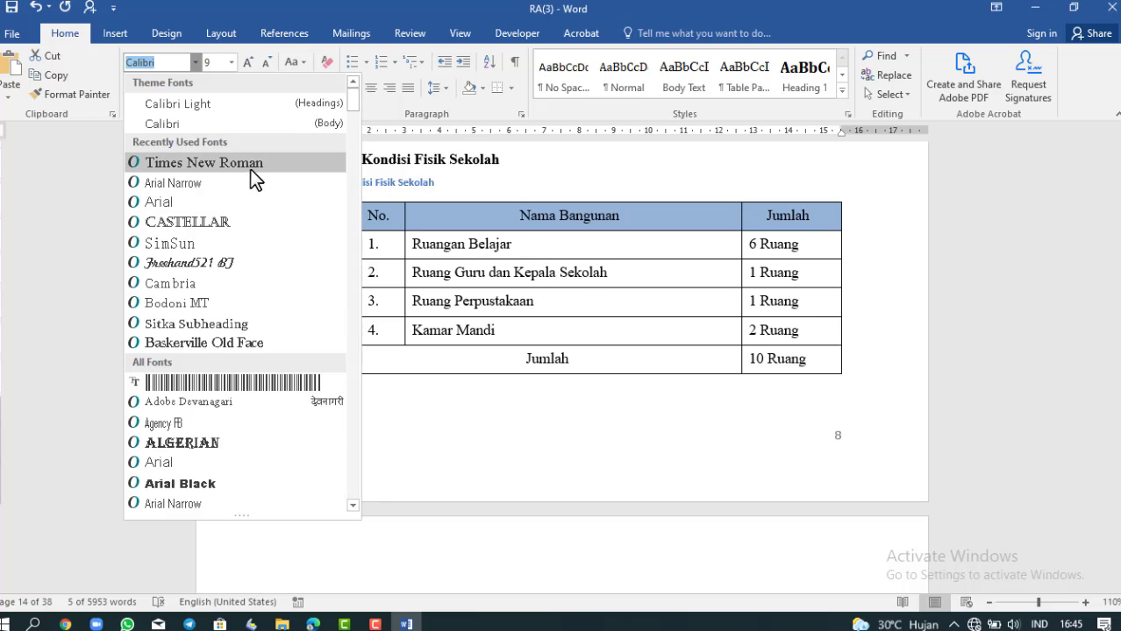
{"action": "left_click", "coordinate": [250, 164]}
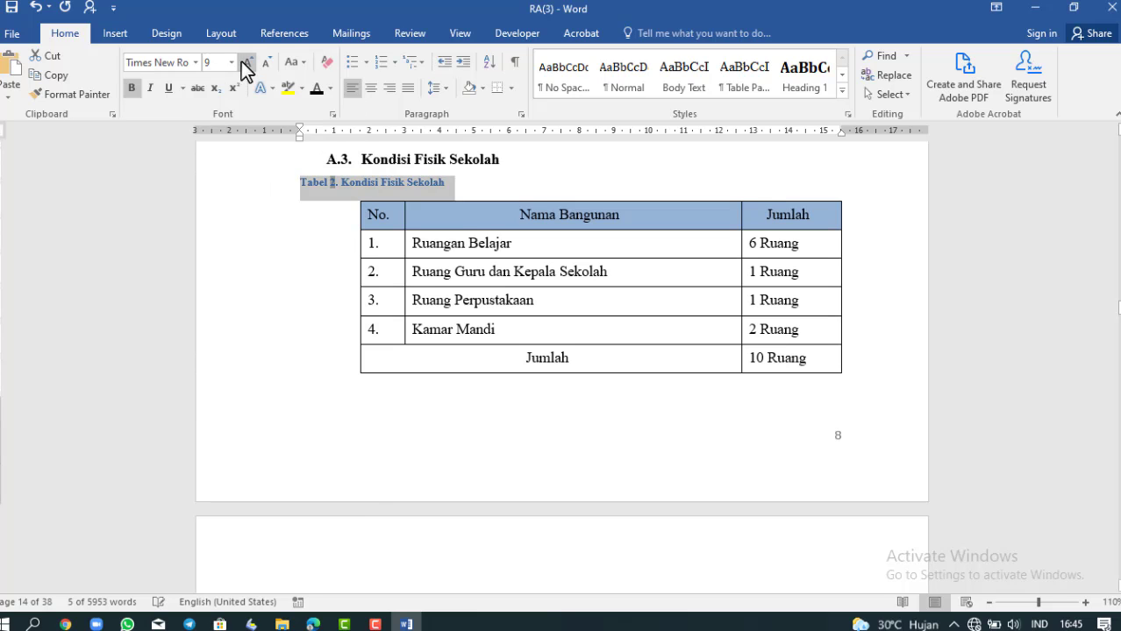
{"action": "left_click", "coordinate": [244, 62]}
{"action": "left_click", "coordinate": [245, 63]}
{"action": "left_click", "coordinate": [246, 62]}
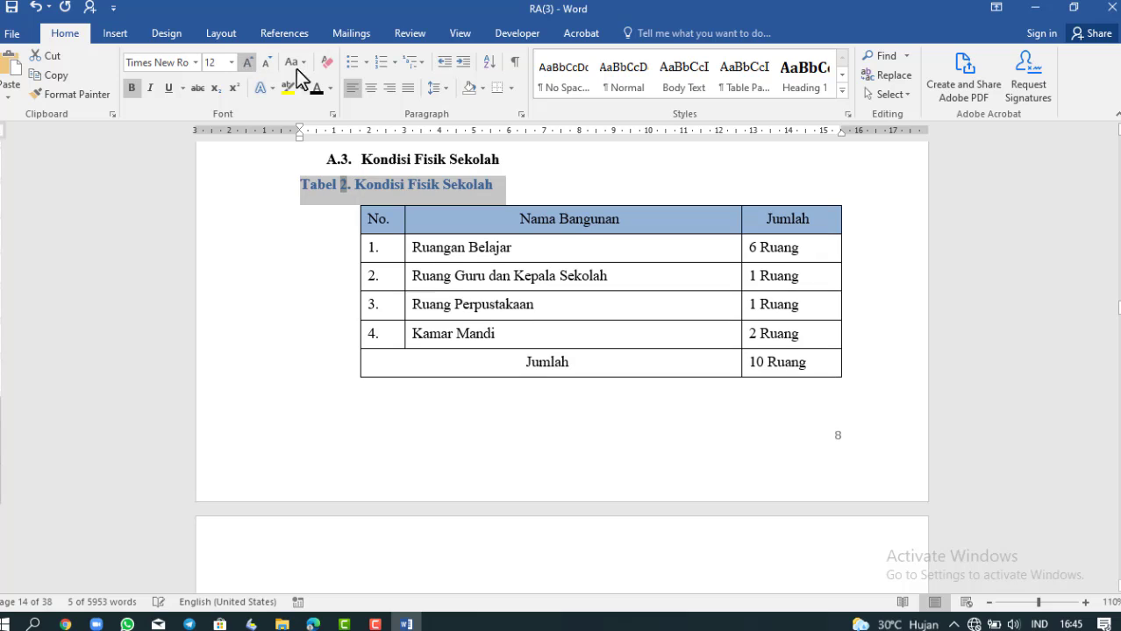
Make the "Tabel 2. Kondisi Fisik Sekolah" caption black and centre it above the table
{"action": "left_click", "coordinate": [317, 88]}
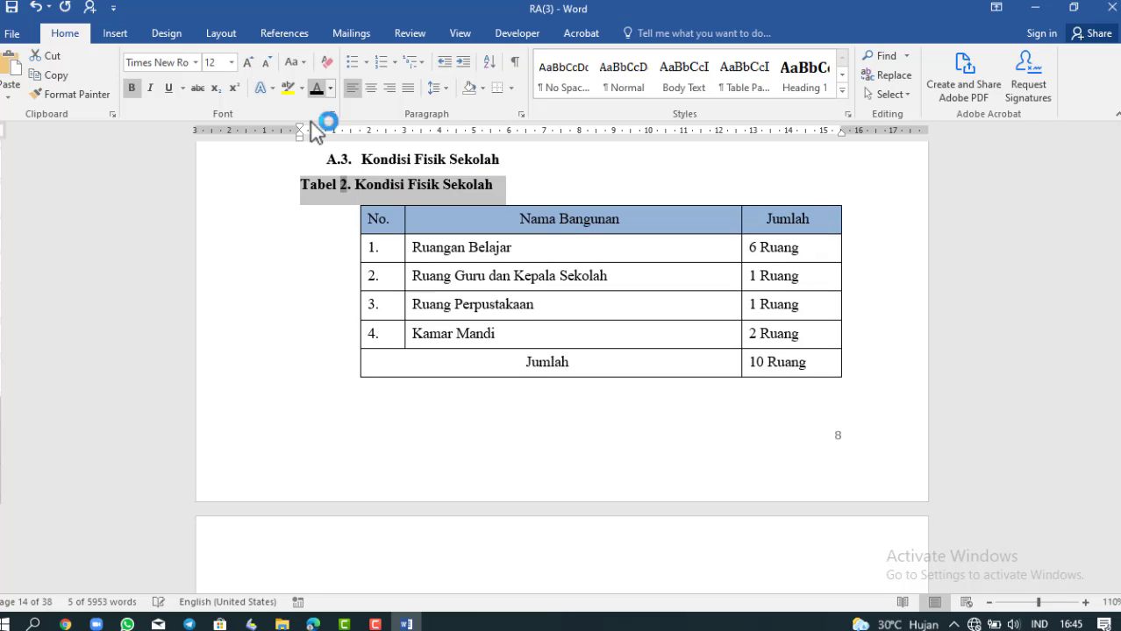
{"action": "left_click", "coordinate": [371, 87]}
{"action": "left_click", "coordinate": [683, 185]}
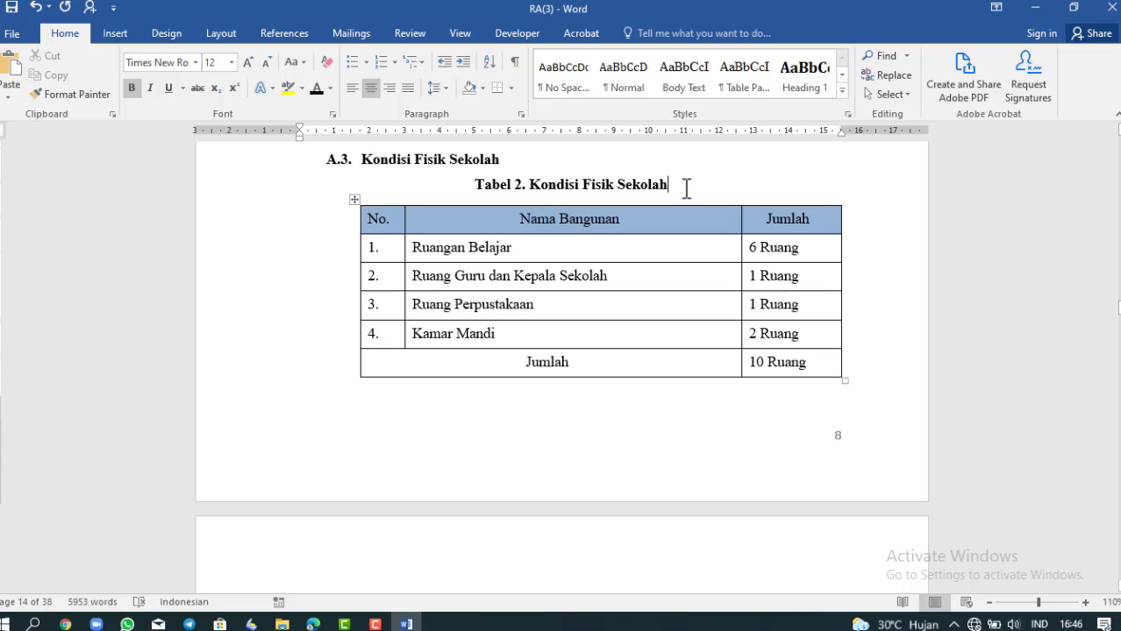
Copy the title "SDN Klompang Timur 2 kecamatan Pakong" from the Gambar 1 caption below the school photo and delete that whole caption
{"action": "scroll", "coordinate": [687, 189], "scroll_direction": "up", "scroll_amount": 3}
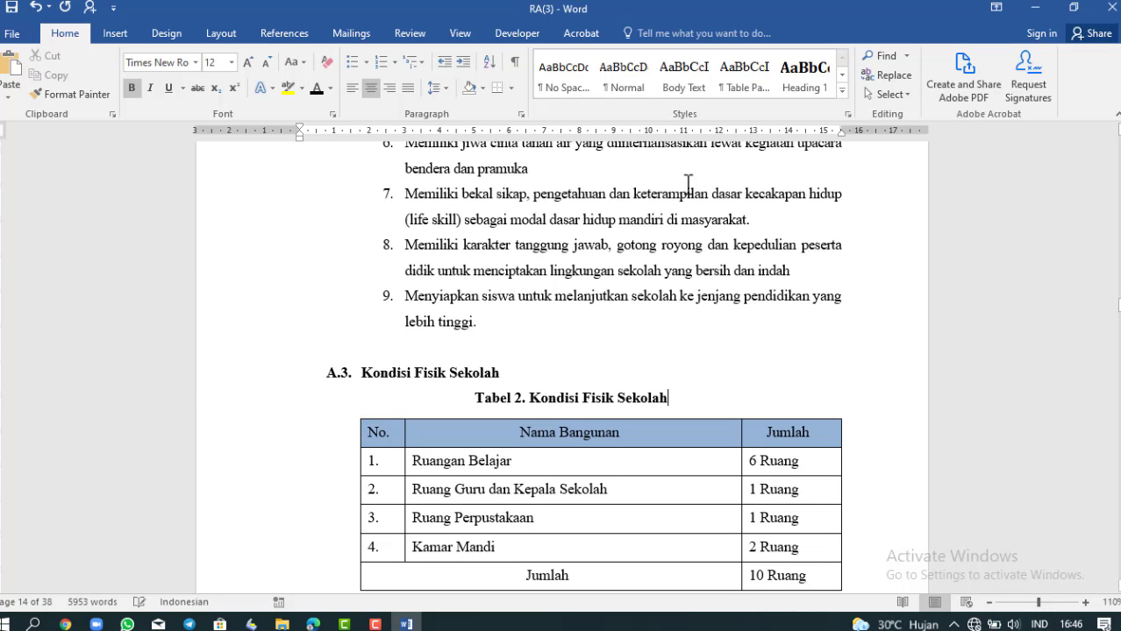
{"action": "scroll", "coordinate": [689, 186], "scroll_direction": "up", "scroll_amount": 5}
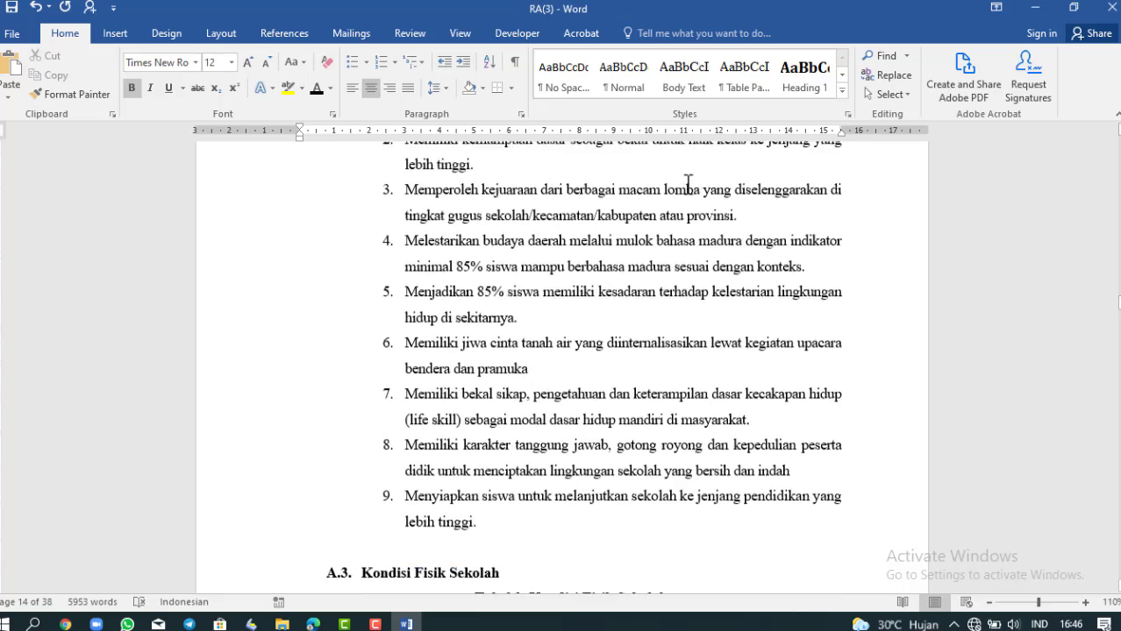
{"action": "scroll", "coordinate": [689, 184], "scroll_direction": "up", "scroll_amount": 3}
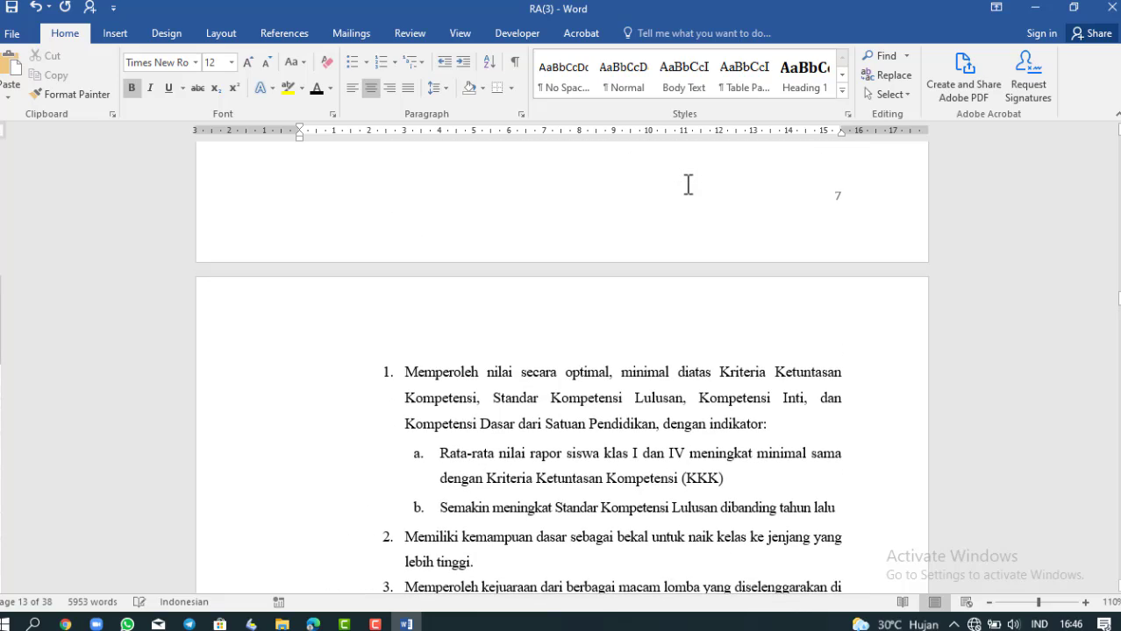
{"action": "scroll", "coordinate": [688, 184], "scroll_direction": "up", "scroll_amount": 12}
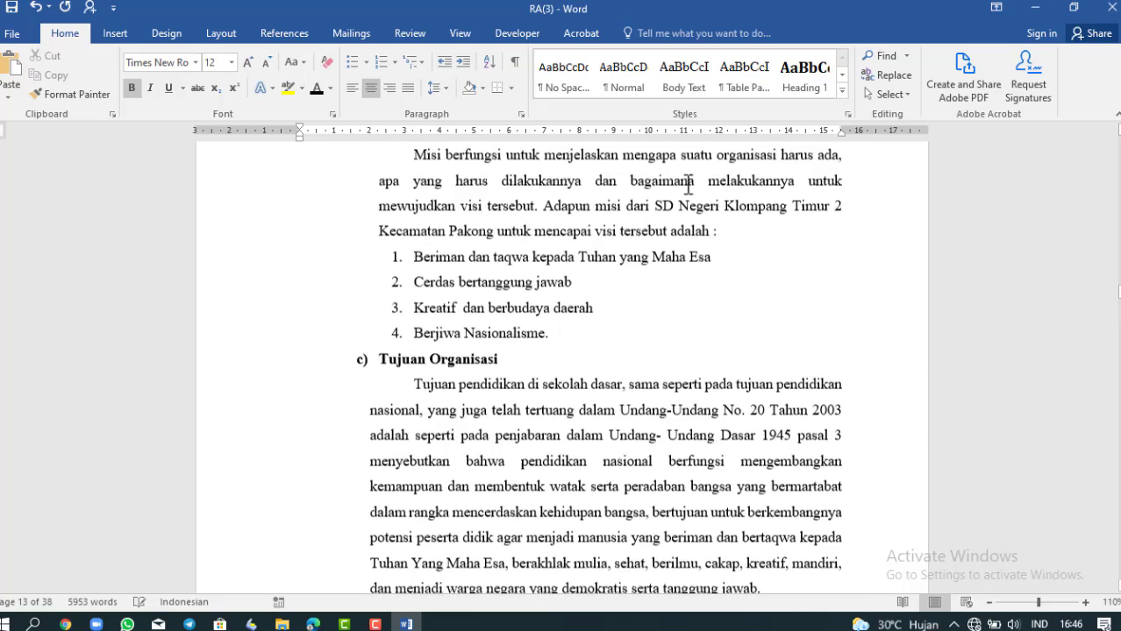
{"action": "scroll", "coordinate": [689, 185], "scroll_direction": "up", "scroll_amount": 6}
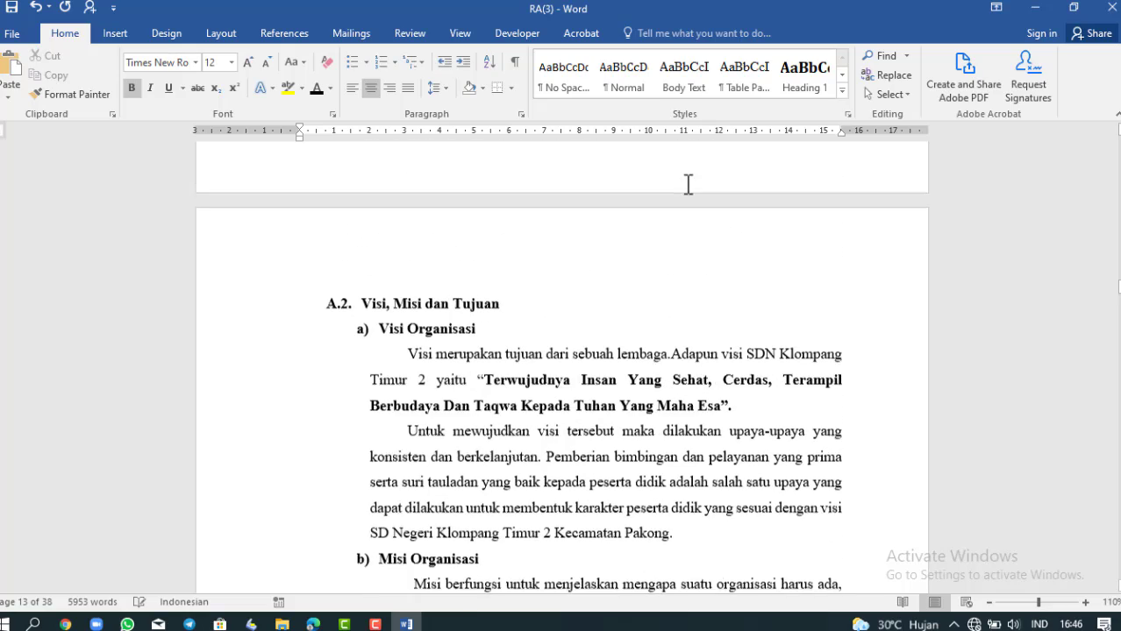
{"action": "scroll", "coordinate": [689, 184], "scroll_direction": "up", "scroll_amount": 8}
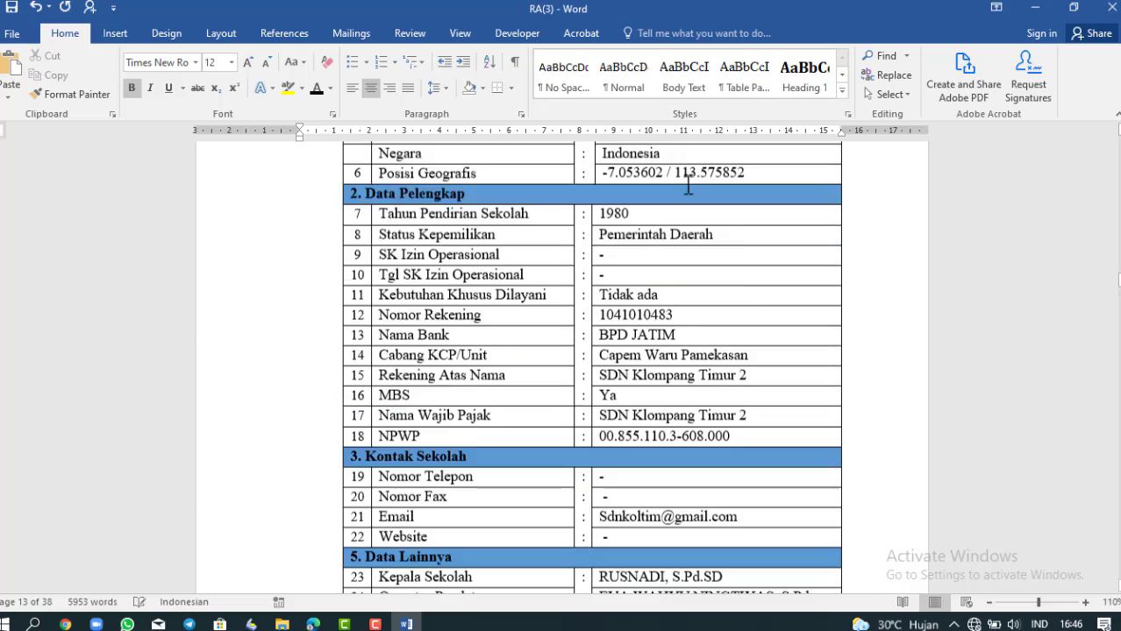
{"action": "scroll", "coordinate": [689, 184], "scroll_direction": "up", "scroll_amount": 18}
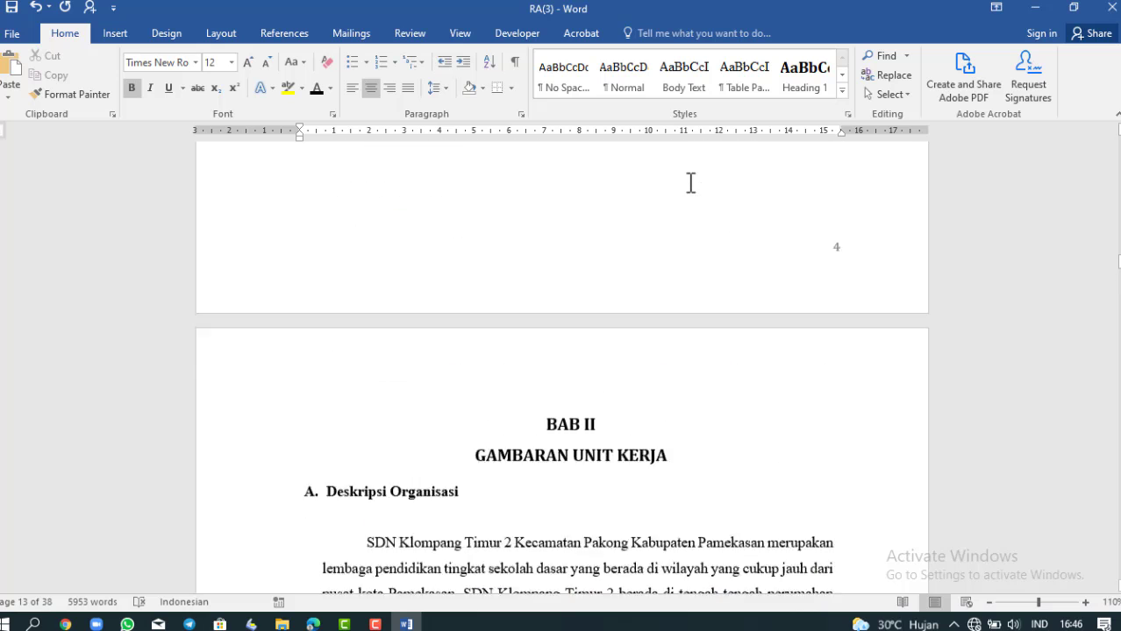
{"action": "scroll", "coordinate": [688, 182], "scroll_direction": "down", "scroll_amount": 2}
{"action": "scroll", "coordinate": [689, 184], "scroll_direction": "down", "scroll_amount": 8}
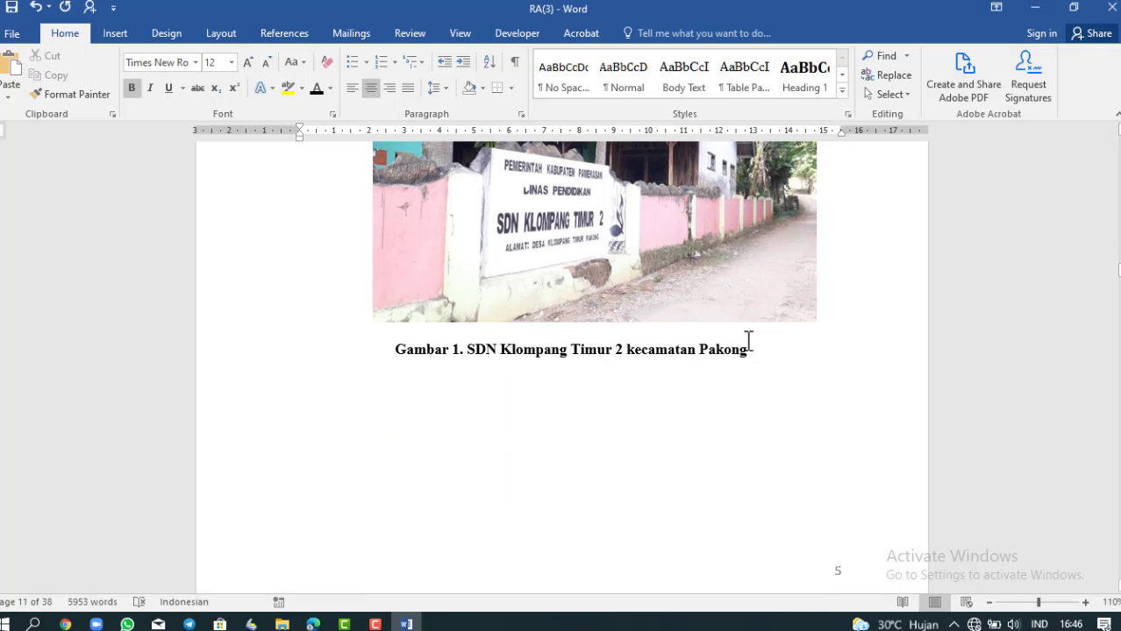
{"action": "left_click_drag", "start_coordinate": [745, 351], "coordinate": [484, 356]}
{"action": "key", "text": "ctrl+c"}
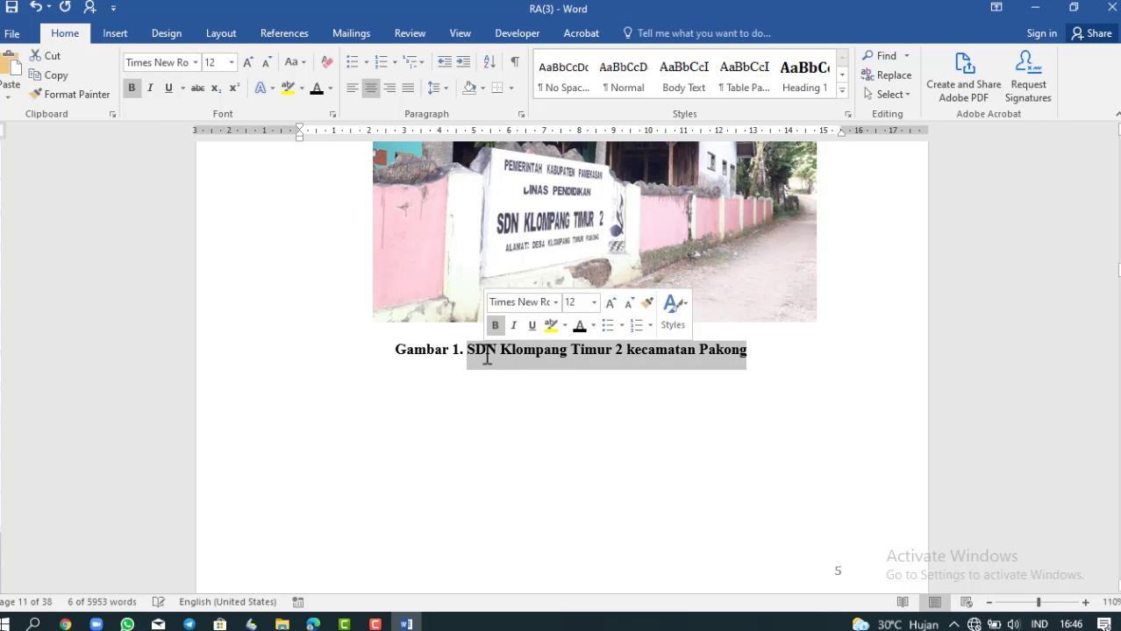
{"action": "left_click", "coordinate": [436, 358]}
{"action": "left_click_drag", "start_coordinate": [752, 349], "coordinate": [426, 363]}
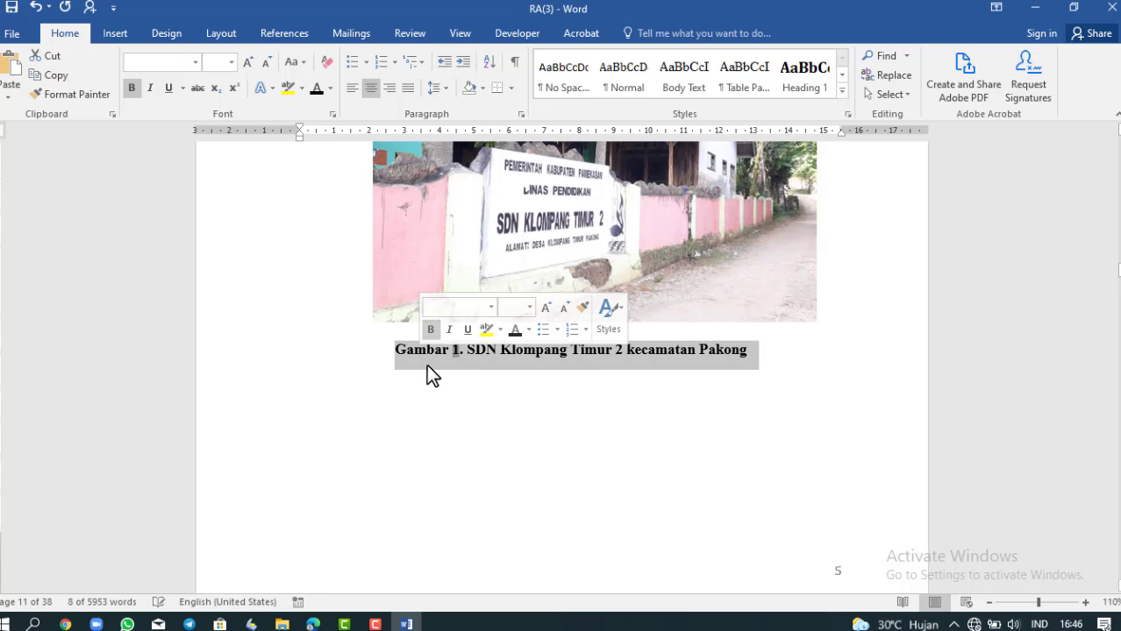
{"action": "key", "text": "Delete"}
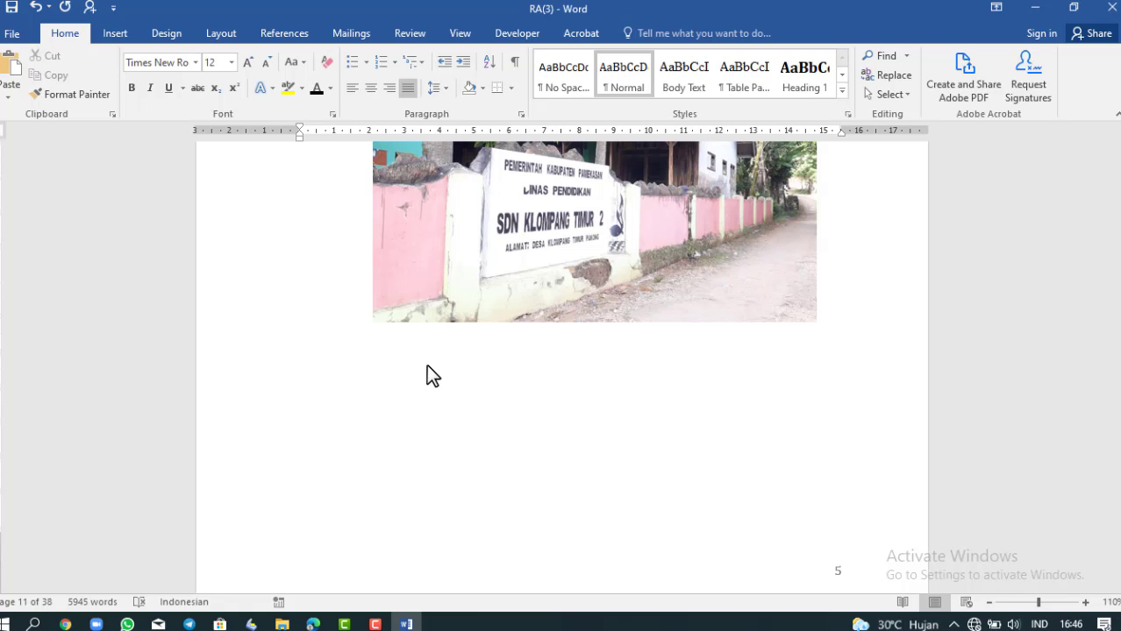
Insert the automatic caption "Gambar 1. SDN Klompang Timur 2 kecamatan Pakong" below the school photo, using the Gambar label and the copied title
{"action": "left_click", "coordinate": [286, 32]}
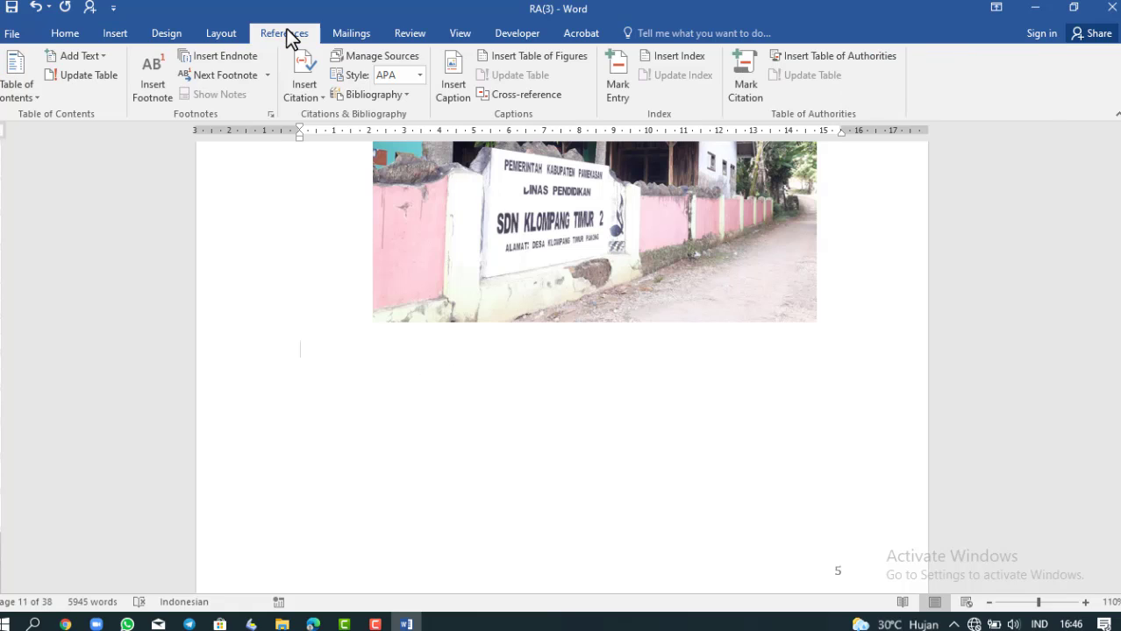
{"action": "left_click", "coordinate": [456, 92]}
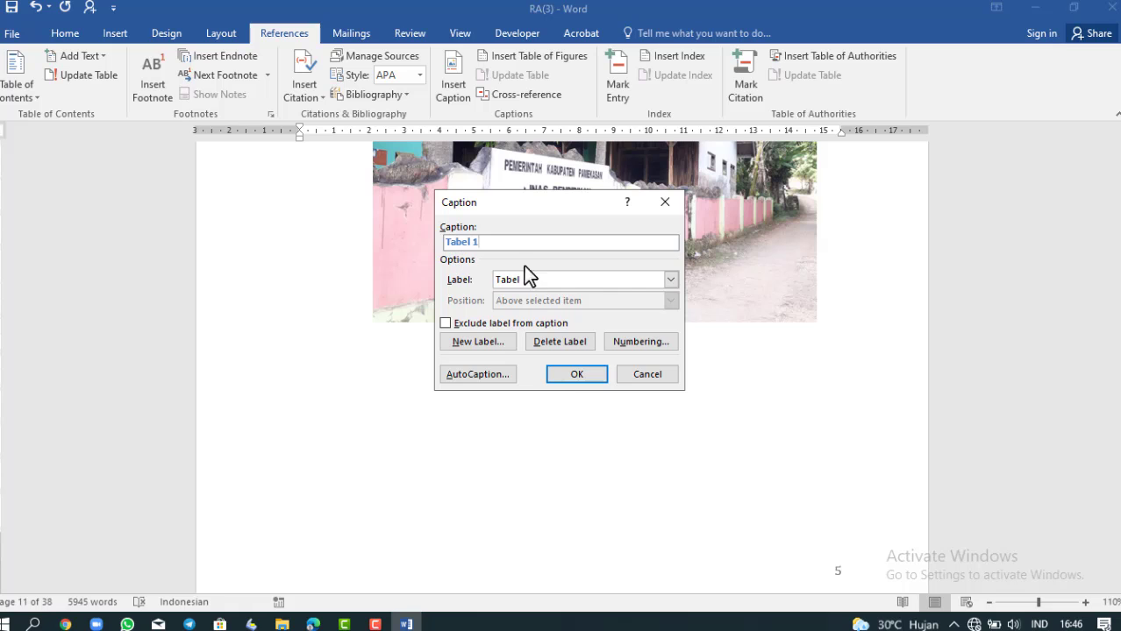
{"action": "left_click", "coordinate": [670, 280]}
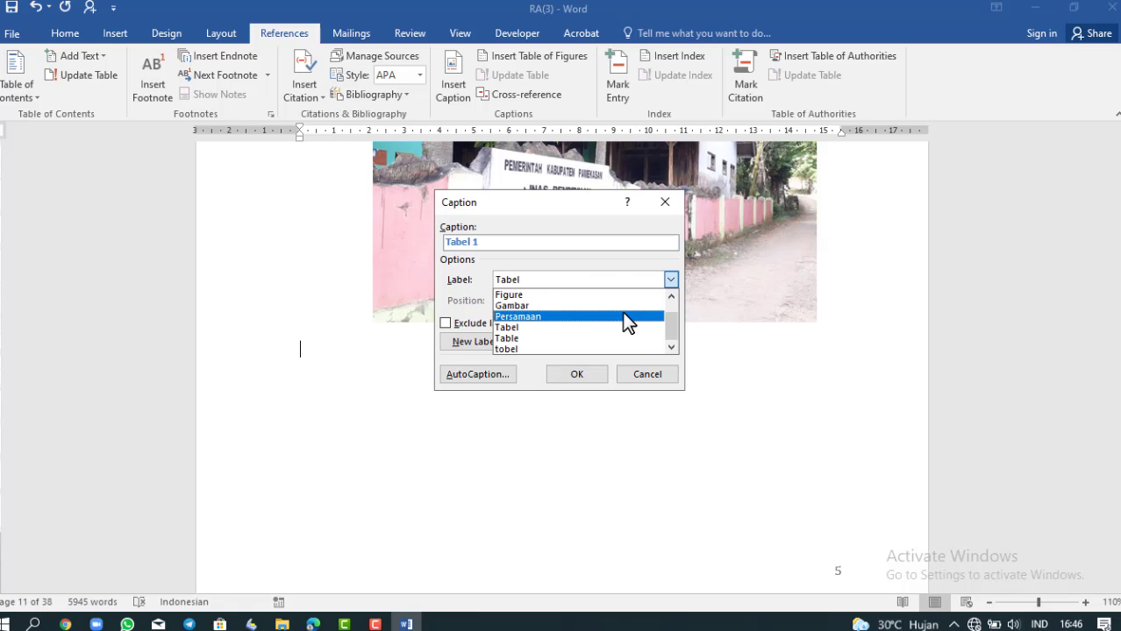
{"action": "left_click", "coordinate": [581, 304]}
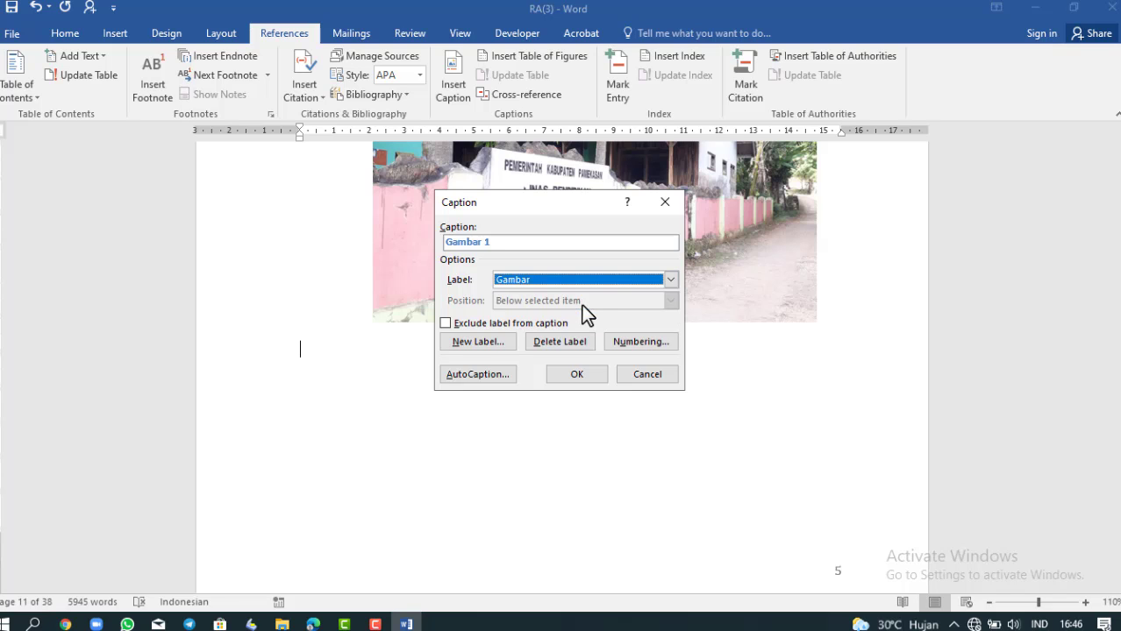
{"action": "left_click", "coordinate": [506, 247]}
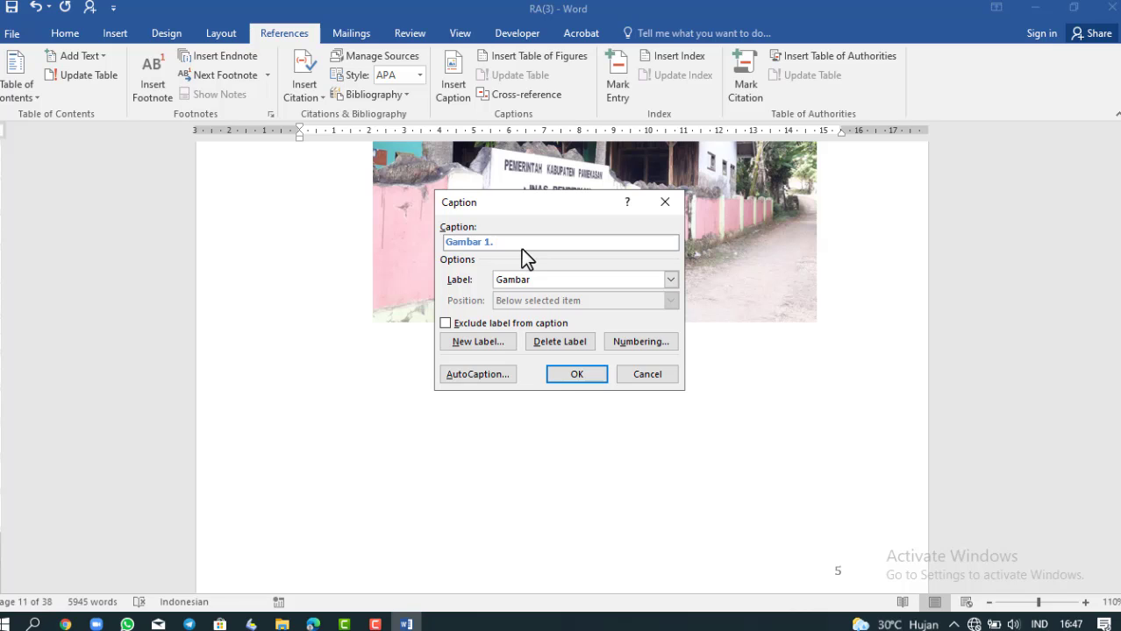
{"action": "key", "text": "ctrl+v"}
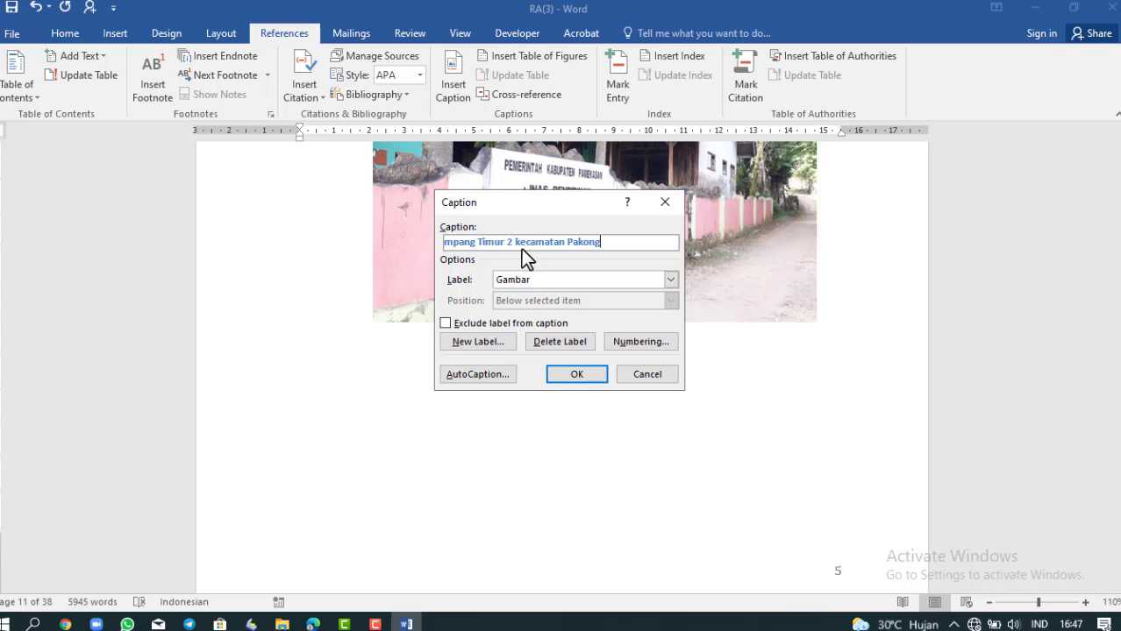
{"action": "key", "text": "Left"}
{"action": "key", "text": "Left"}
{"action": "key", "text": "Left"}
{"action": "key", "text": "Left"}
{"action": "key", "text": "Home"}
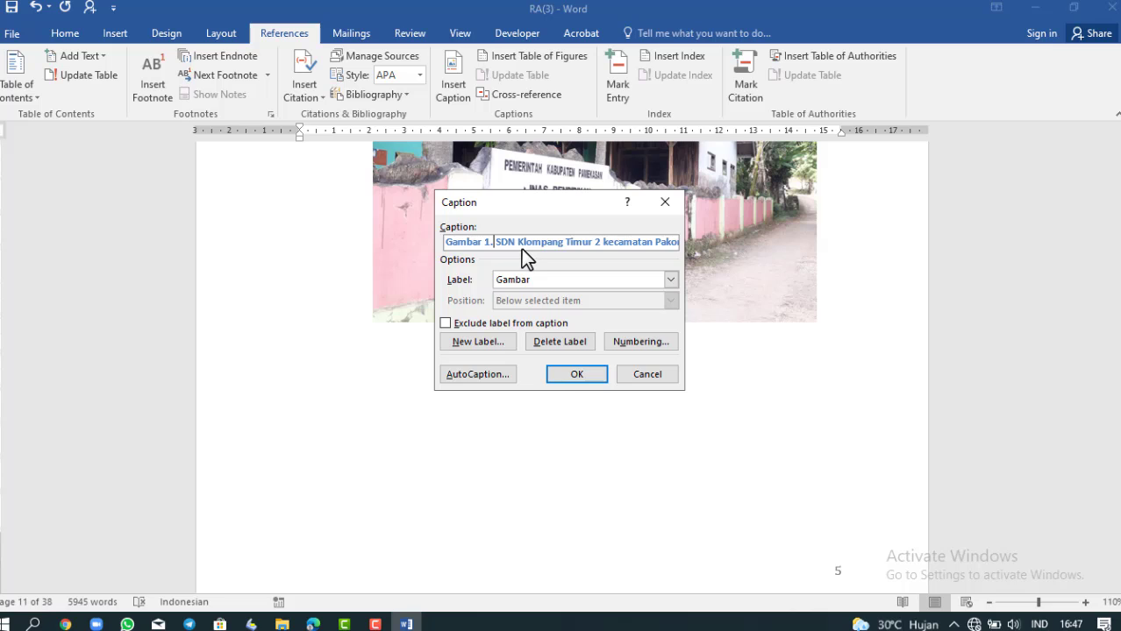
{"action": "left_click", "coordinate": [572, 375]}
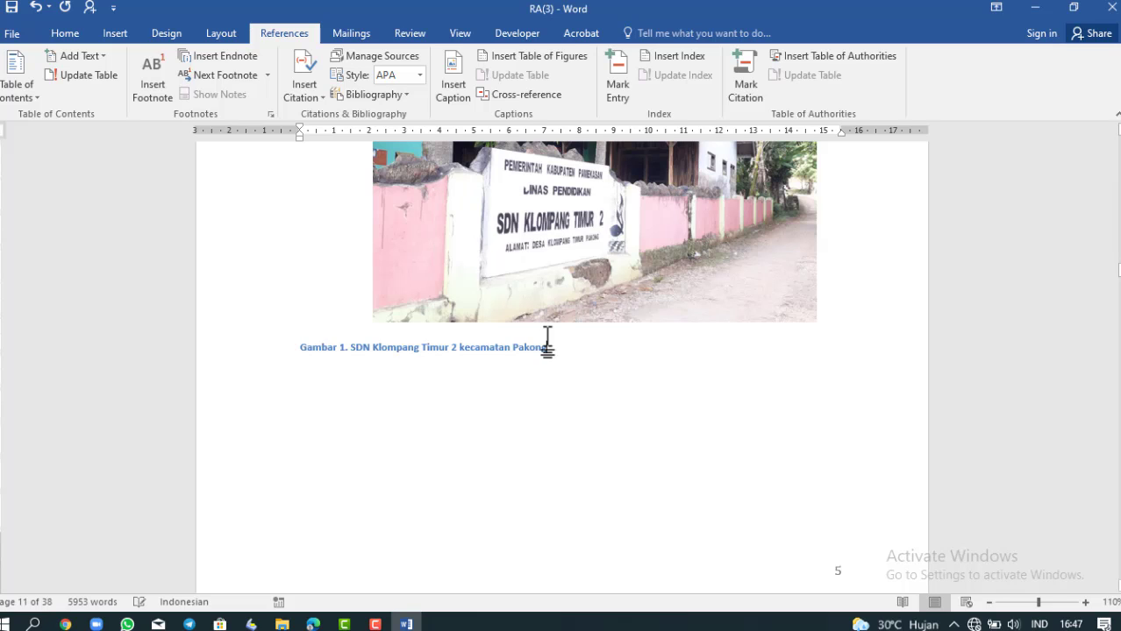
Set the "Gambar 1. SDN Klompang Timur 2 kecamatan Pakong" caption to Times New Roman, size 11
{"action": "left_click_drag", "start_coordinate": [557, 349], "coordinate": [307, 350]}
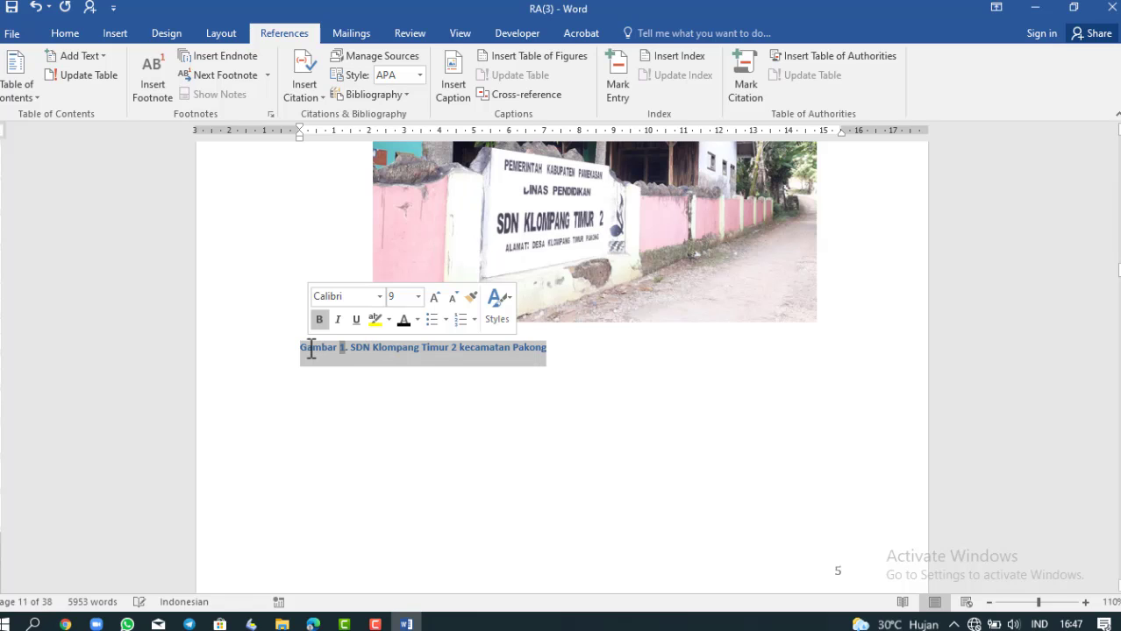
{"action": "left_click", "coordinate": [379, 296]}
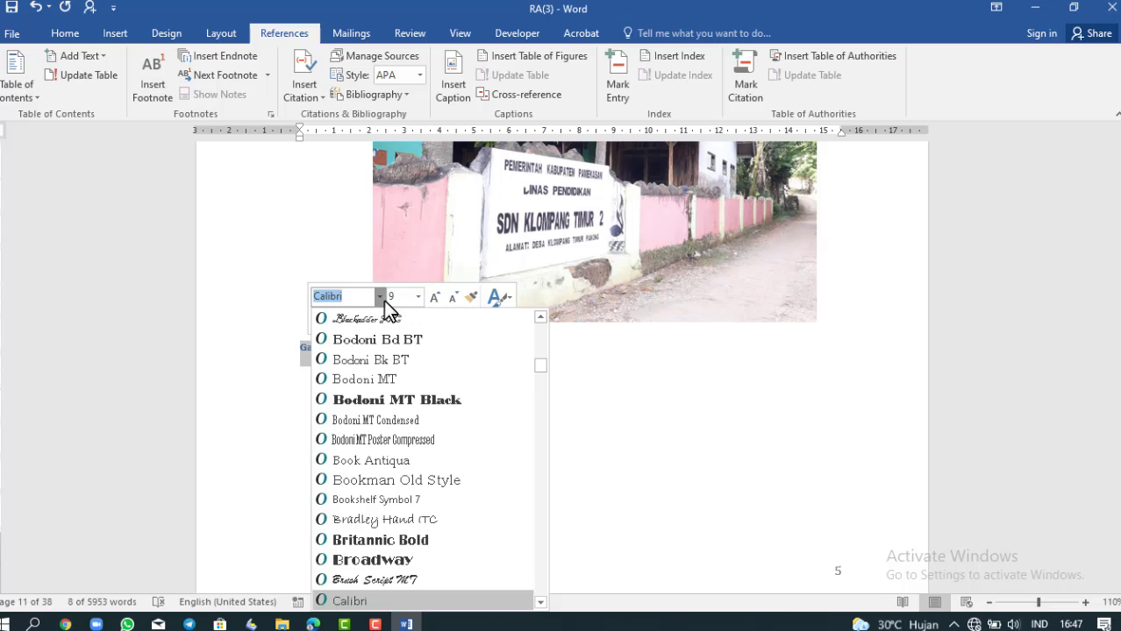
{"action": "scroll", "coordinate": [497, 368], "scroll_direction": "up", "scroll_amount": 5}
{"action": "scroll", "coordinate": [497, 368], "scroll_direction": "up", "scroll_amount": 5}
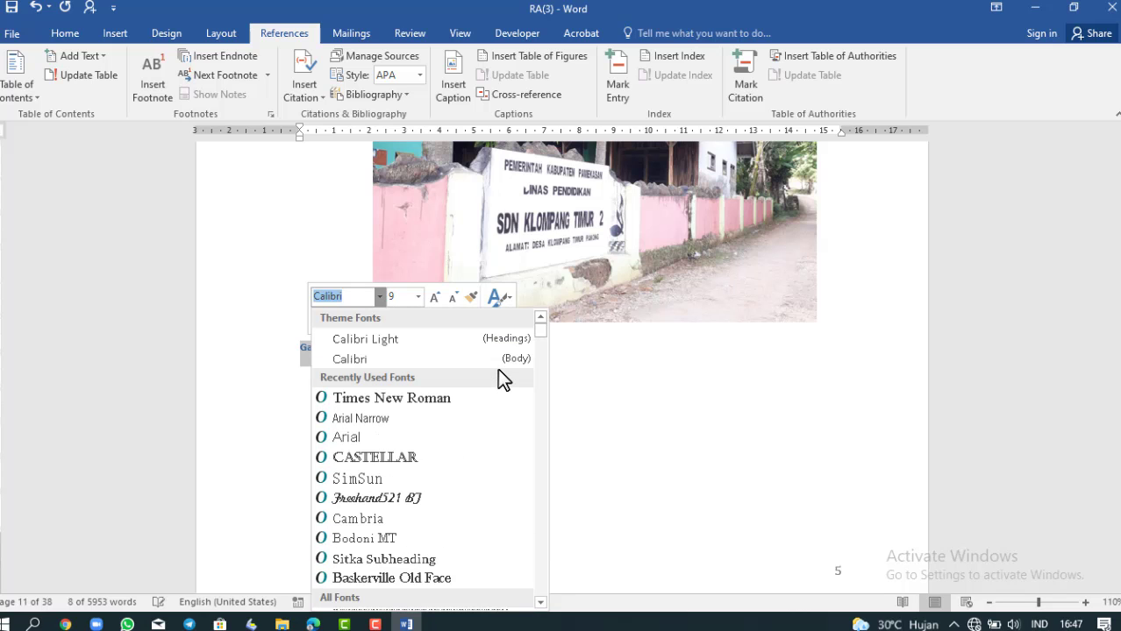
{"action": "left_click", "coordinate": [452, 397]}
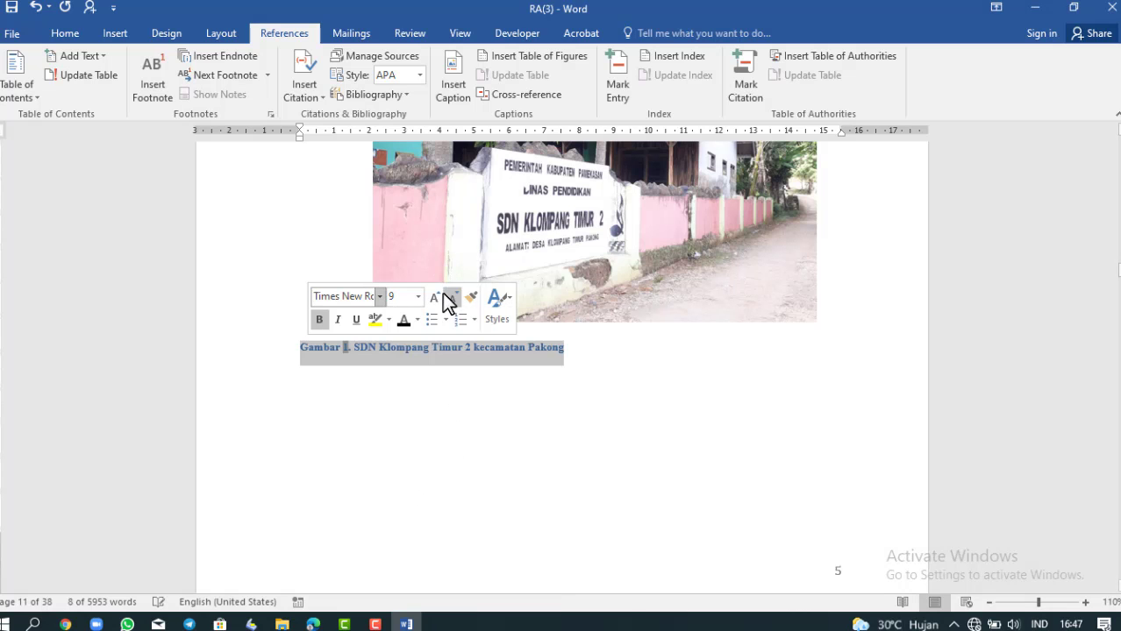
{"action": "left_click", "coordinate": [435, 296]}
{"action": "left_click", "coordinate": [435, 296]}
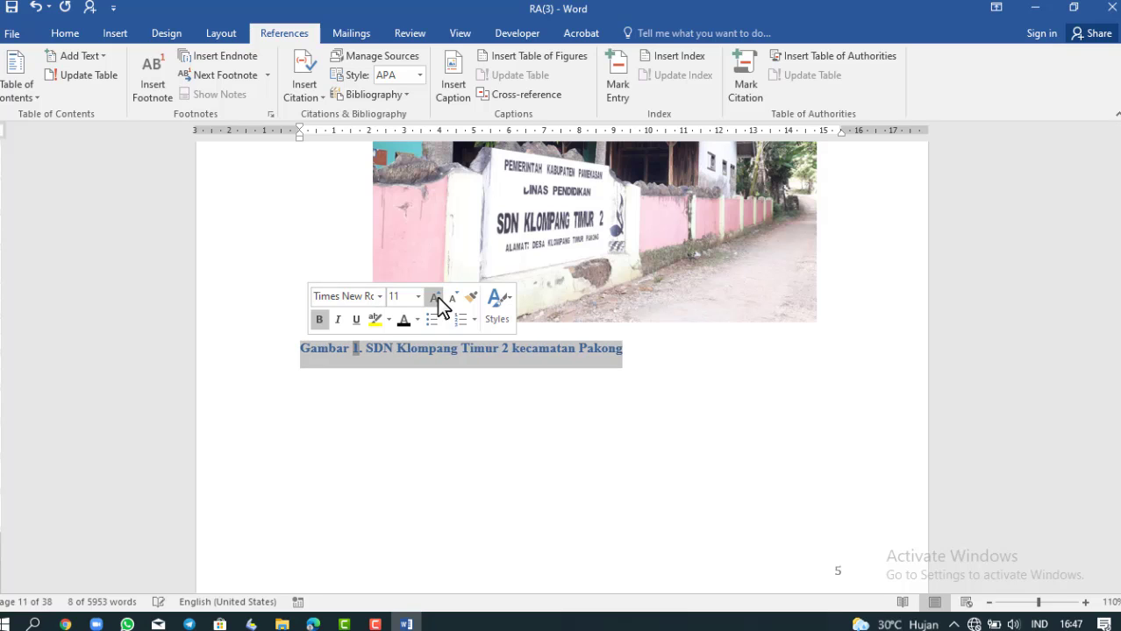
Centre the "Gambar 1. SDN Klompang Timur 2 kecamatan Pakong" caption below the school photo and make it black
{"action": "left_click", "coordinate": [449, 396]}
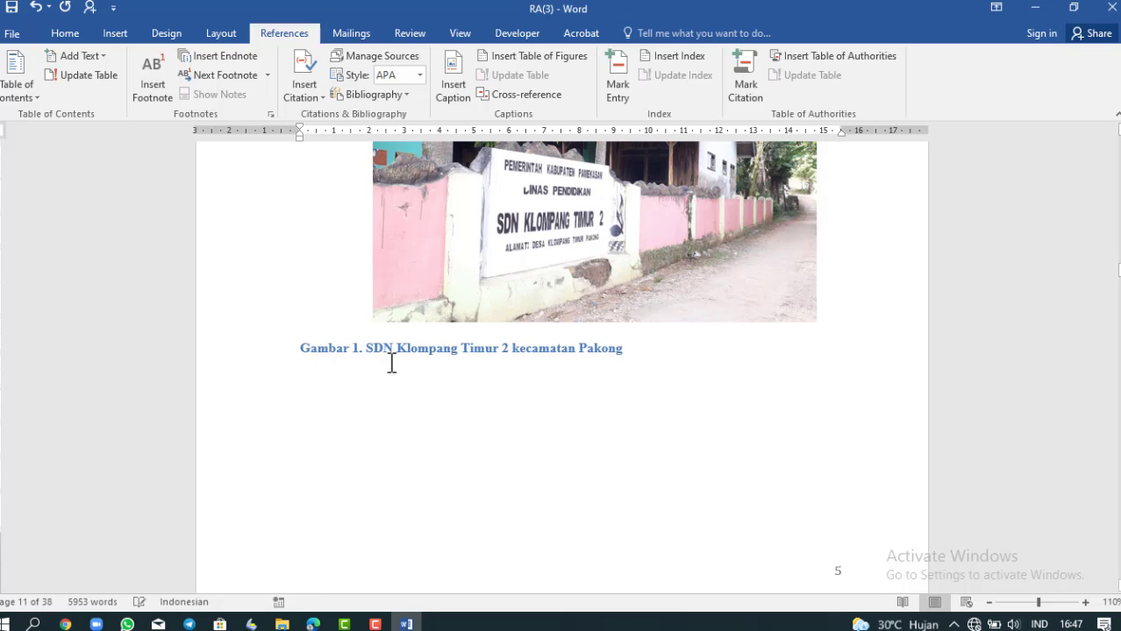
{"action": "key", "text": "ctrl+e"}
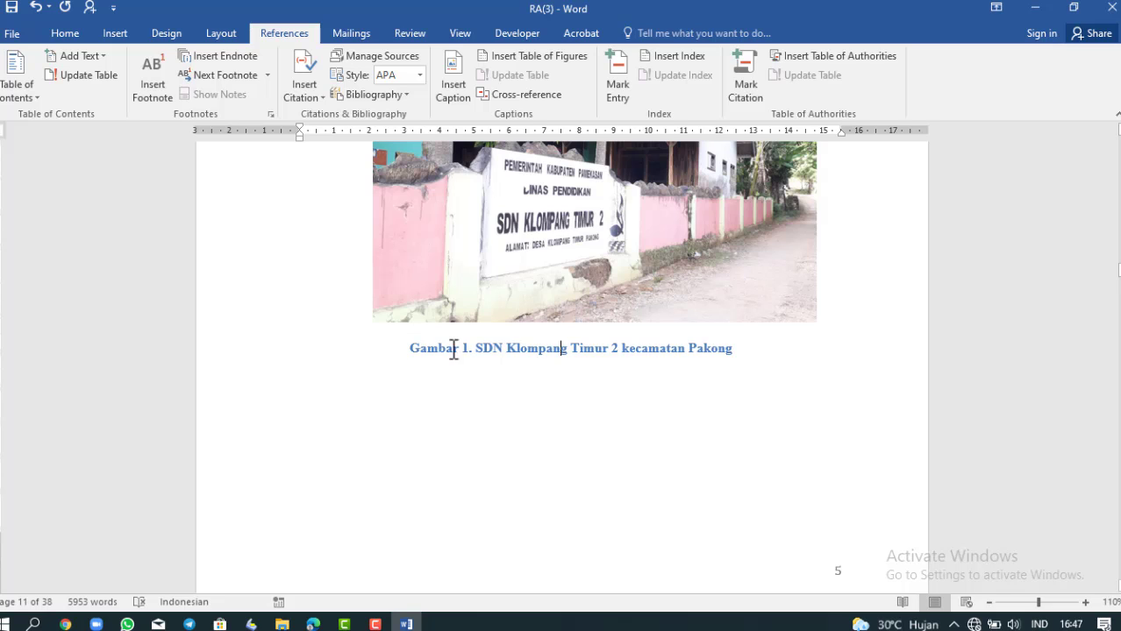
{"action": "left_click_drag", "start_coordinate": [738, 348], "coordinate": [409, 349]}
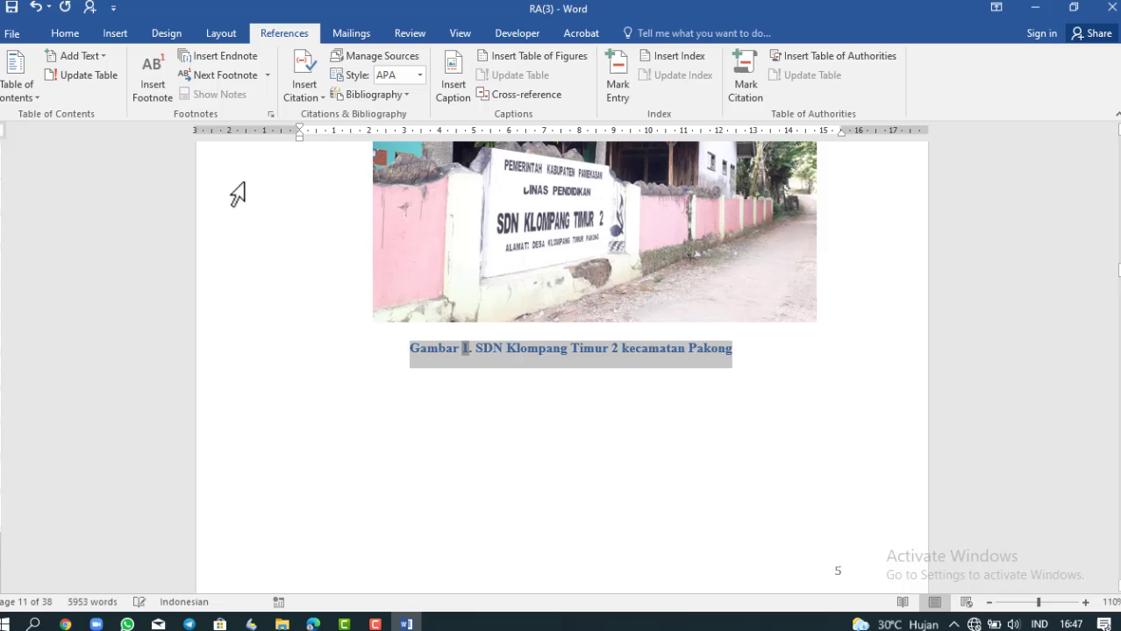
{"action": "left_click", "coordinate": [68, 34]}
{"action": "left_click", "coordinate": [317, 89]}
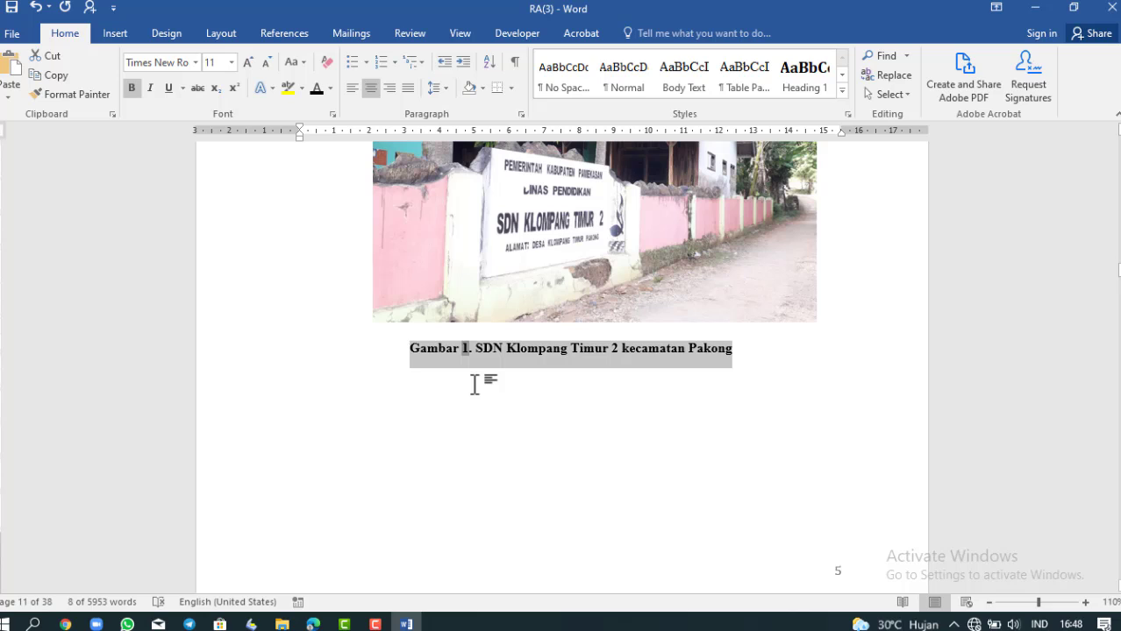
{"action": "left_click", "coordinate": [533, 348]}
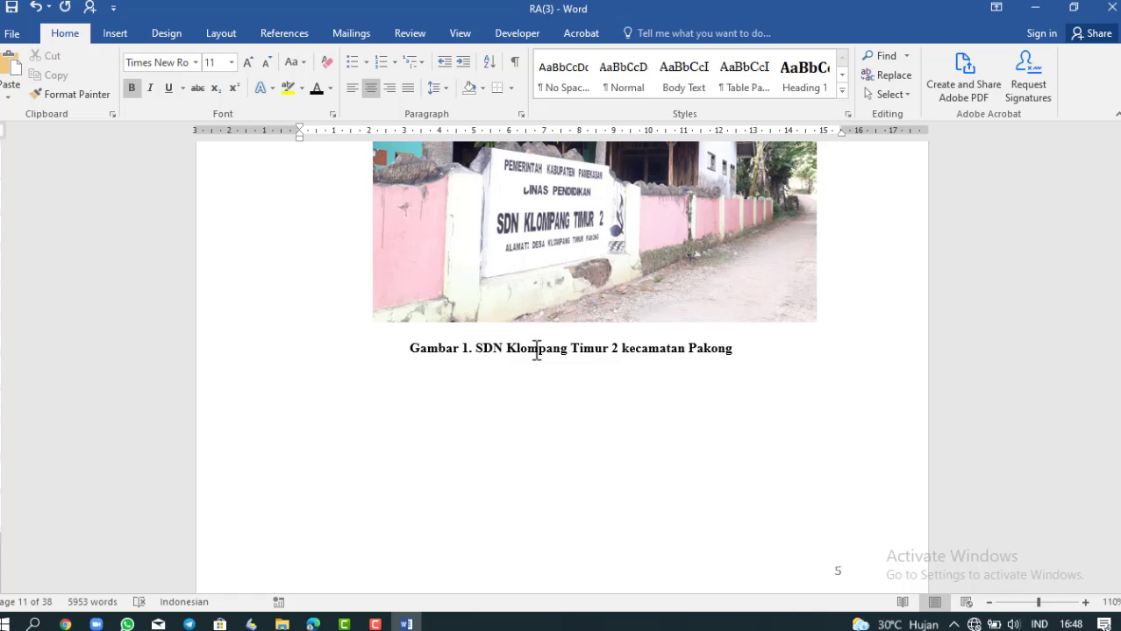
Start a new line below the DAFTAR ISI heading and insert the built-in Automatic Table 1 table of contents there
{"action": "scroll", "coordinate": [537, 353], "scroll_direction": "up", "scroll_amount": 10}
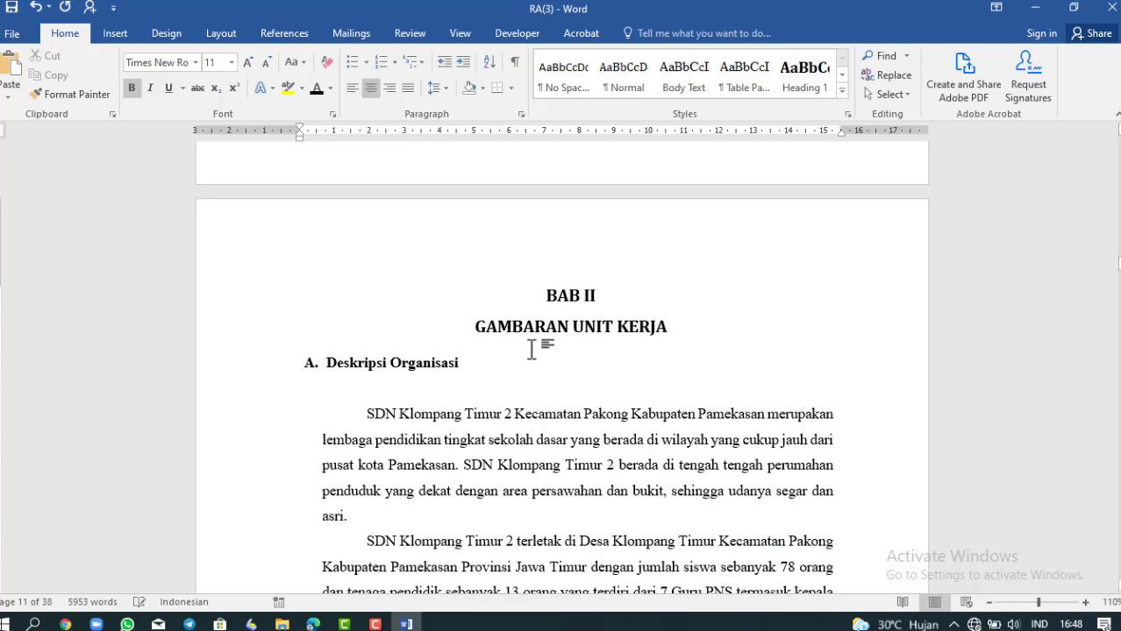
{"action": "scroll", "coordinate": [531, 349], "scroll_direction": "up", "scroll_amount": 20}
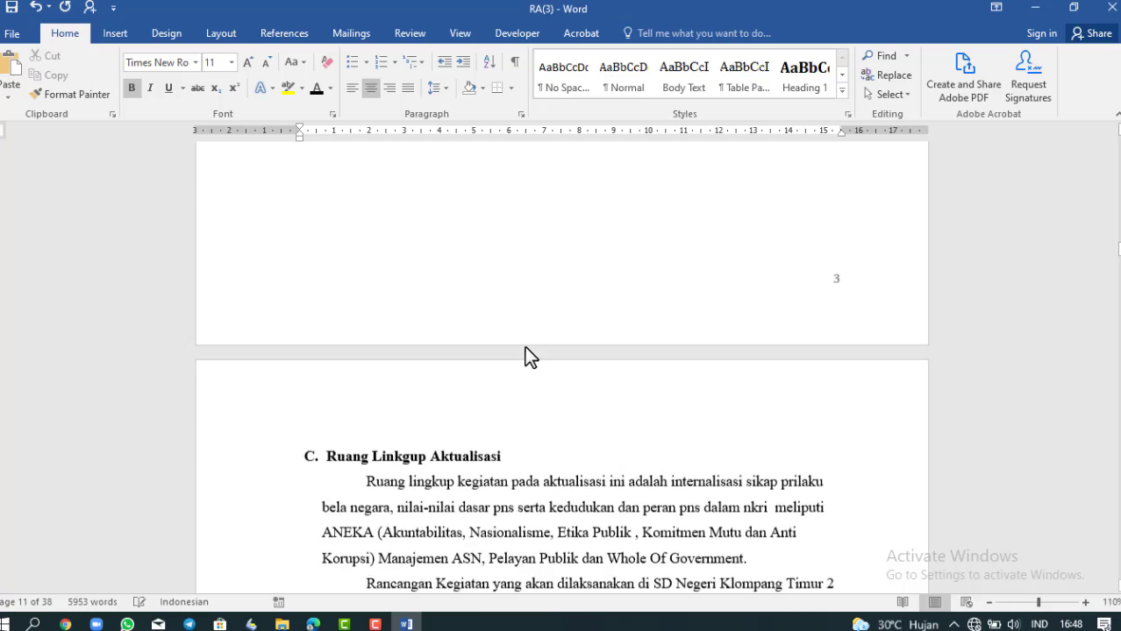
{"action": "scroll", "coordinate": [529, 350], "scroll_direction": "up", "scroll_amount": 20}
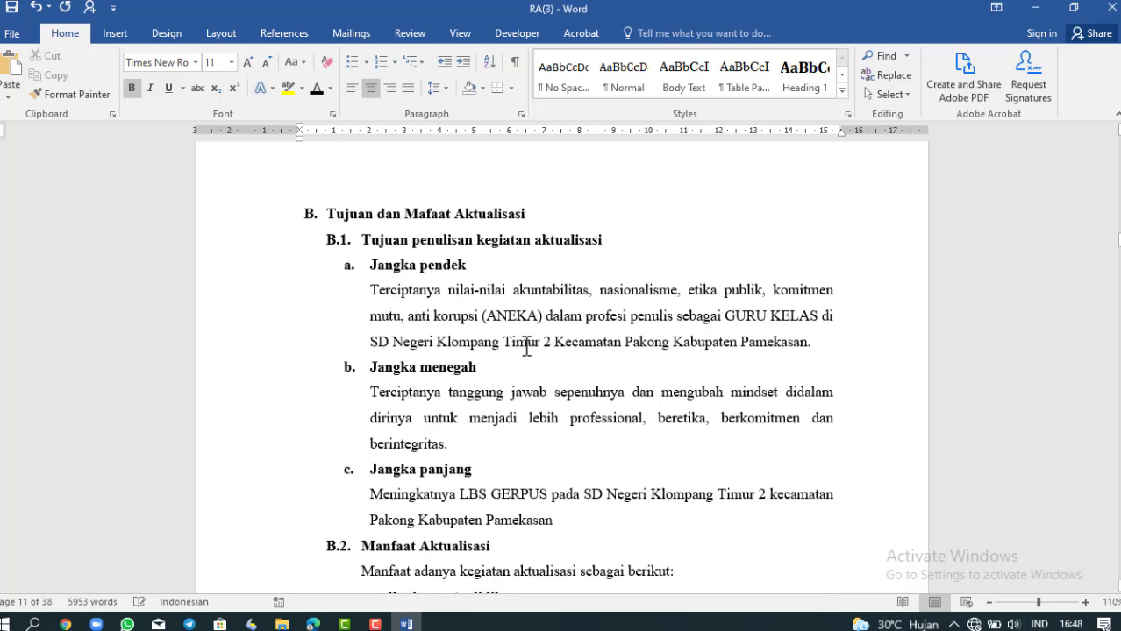
{"action": "scroll", "coordinate": [527, 349], "scroll_direction": "up", "scroll_amount": 15}
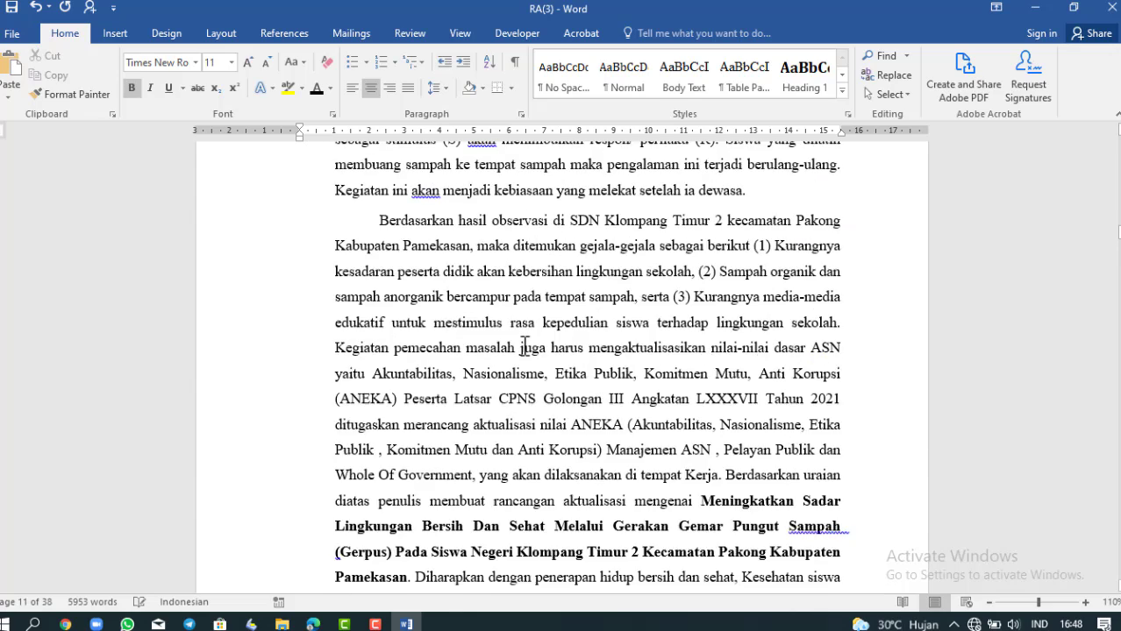
{"action": "scroll", "coordinate": [526, 347], "scroll_direction": "up", "scroll_amount": 15}
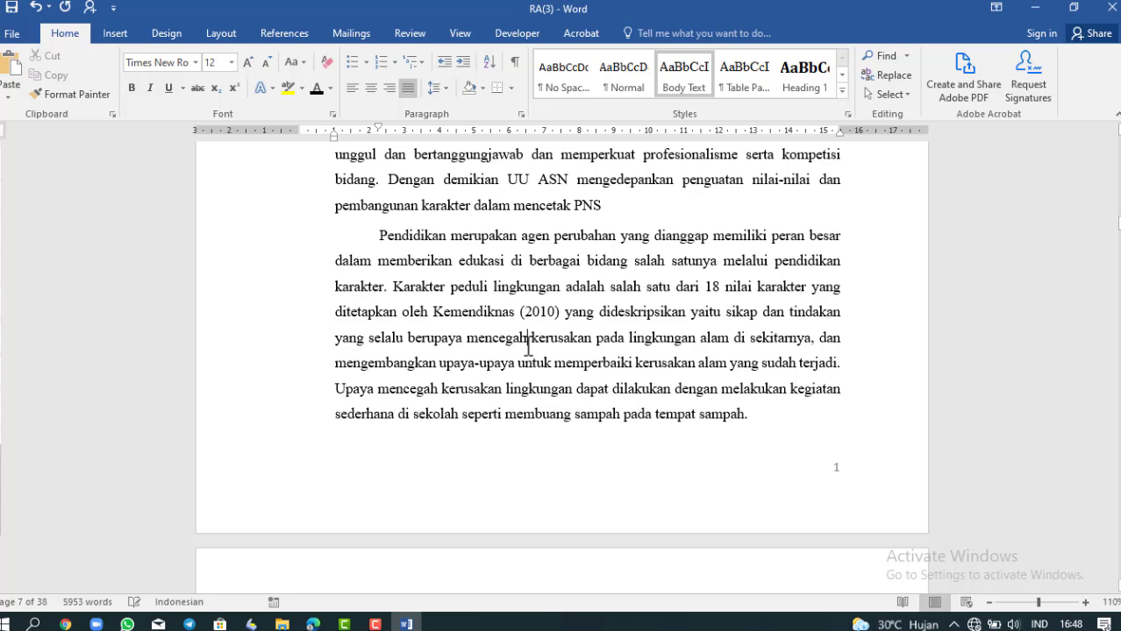
{"action": "scroll", "coordinate": [529, 348], "scroll_direction": "up", "scroll_amount": 10}
{"action": "scroll", "coordinate": [529, 349], "scroll_direction": "up", "scroll_amount": 10}
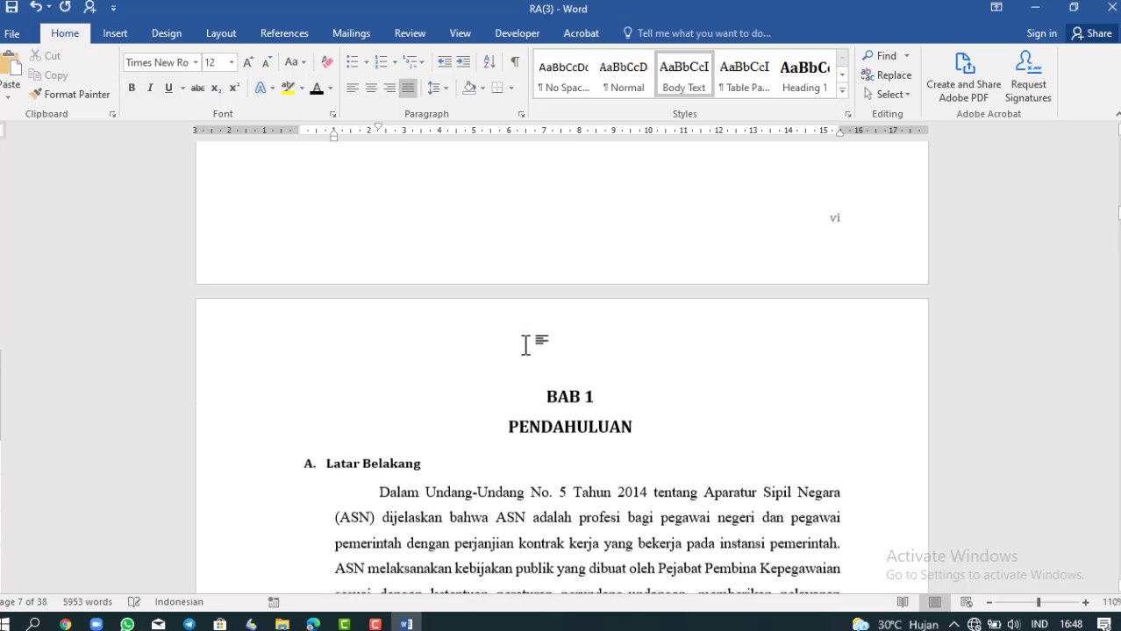
{"action": "scroll", "coordinate": [524, 341], "scroll_direction": "down", "scroll_amount": 3}
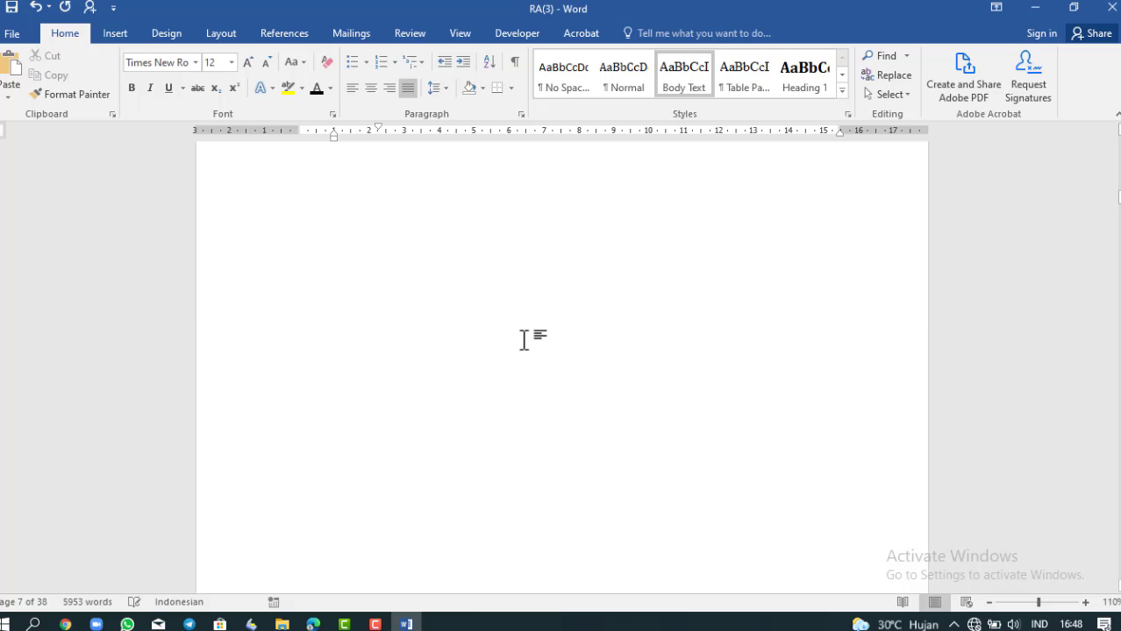
{"action": "scroll", "coordinate": [524, 341], "scroll_direction": "up", "scroll_amount": 5}
{"action": "left_click", "coordinate": [521, 339]}
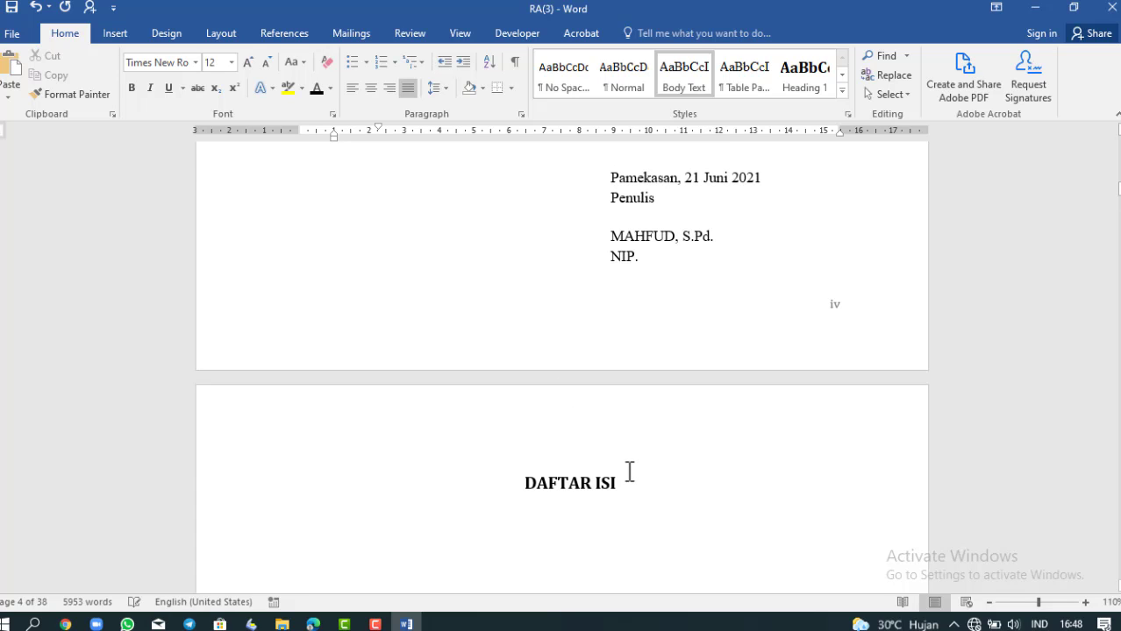
{"action": "left_click", "coordinate": [643, 474]}
{"action": "key", "text": "Return"}
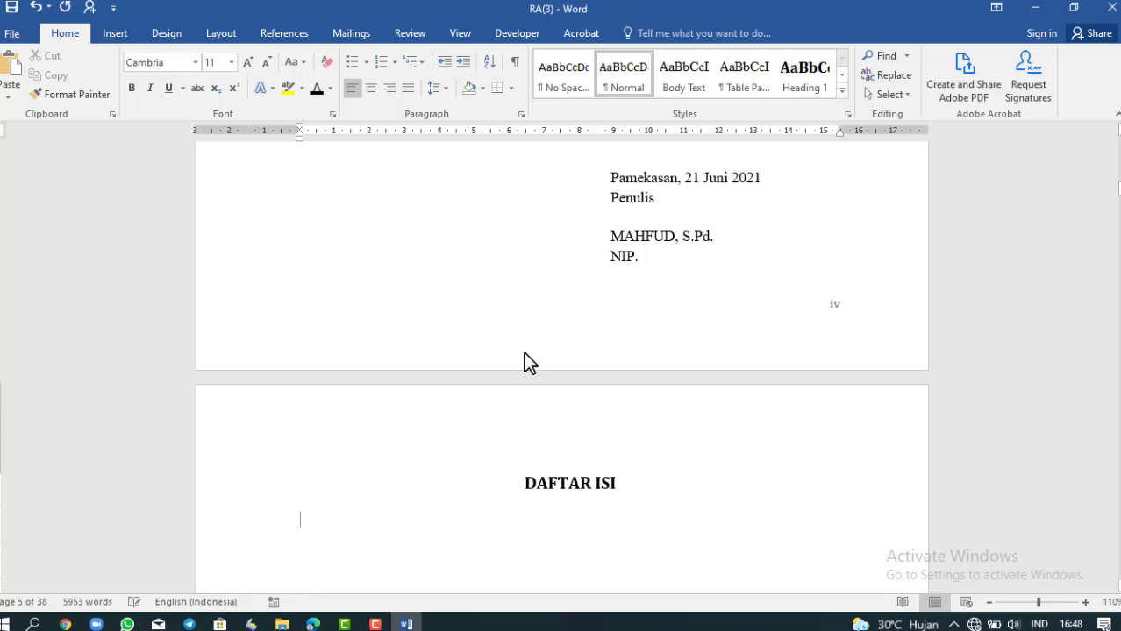
{"action": "left_click", "coordinate": [283, 35]}
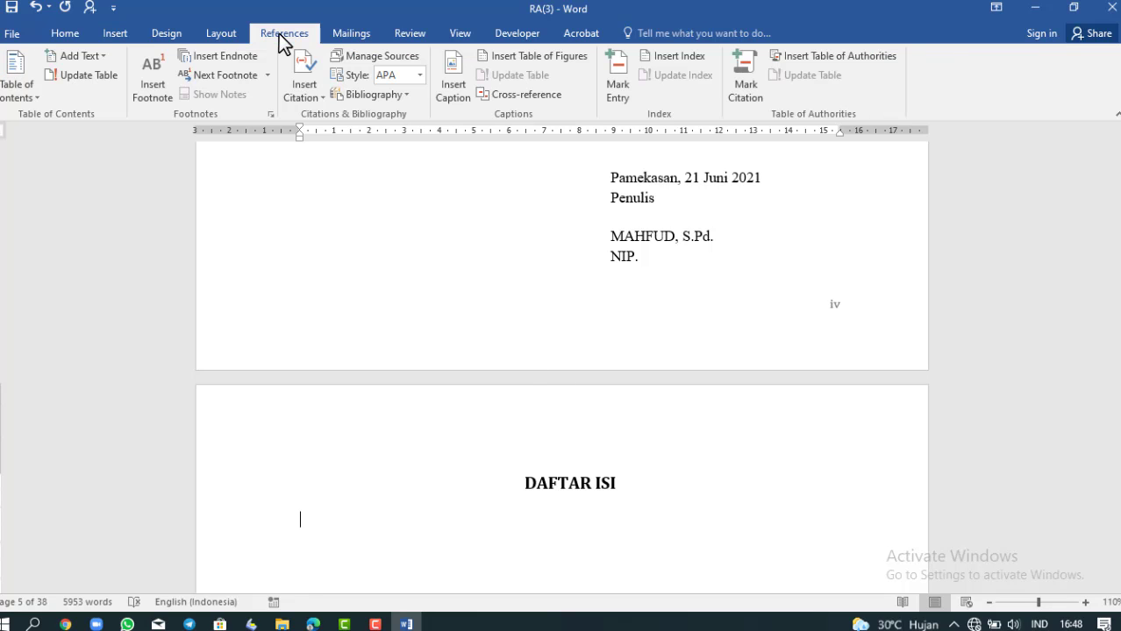
{"action": "left_click", "coordinate": [34, 95]}
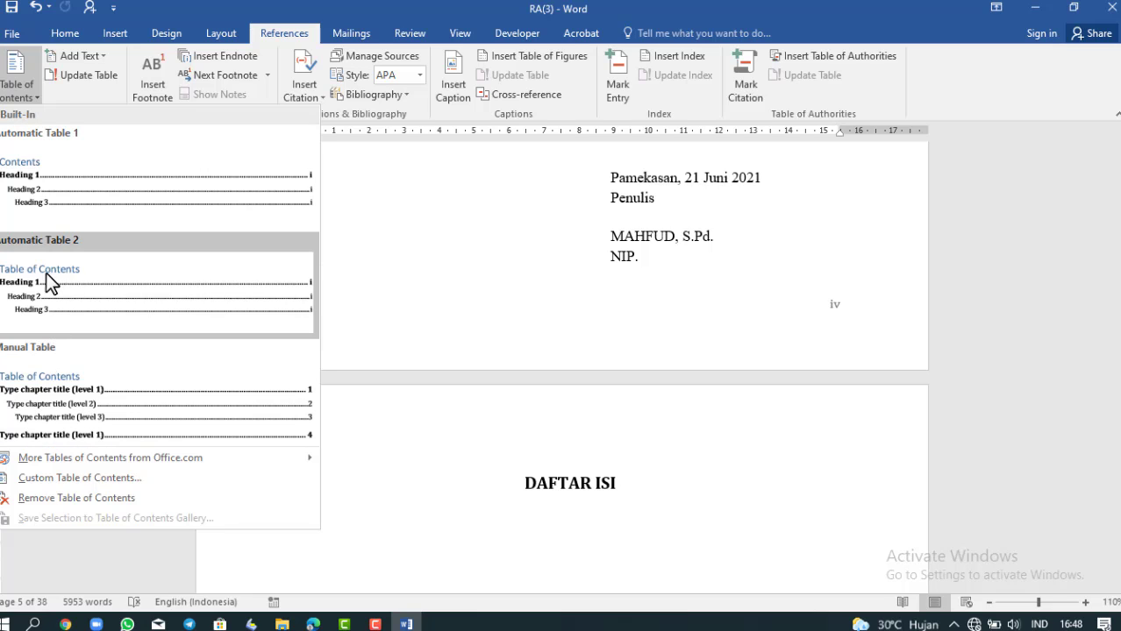
{"action": "left_click", "coordinate": [56, 208]}
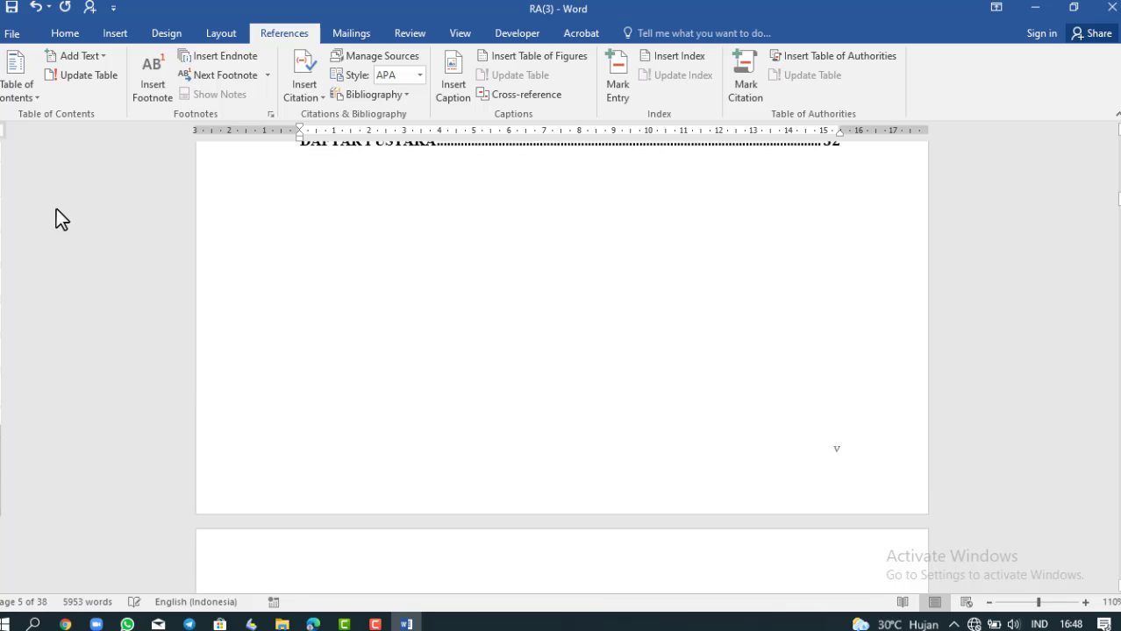
Review the chapter and subchapter entries in the table of contents and follow the Latar Belakang link to its section
{"action": "scroll", "coordinate": [562, 324], "scroll_direction": "up", "scroll_amount": 6}
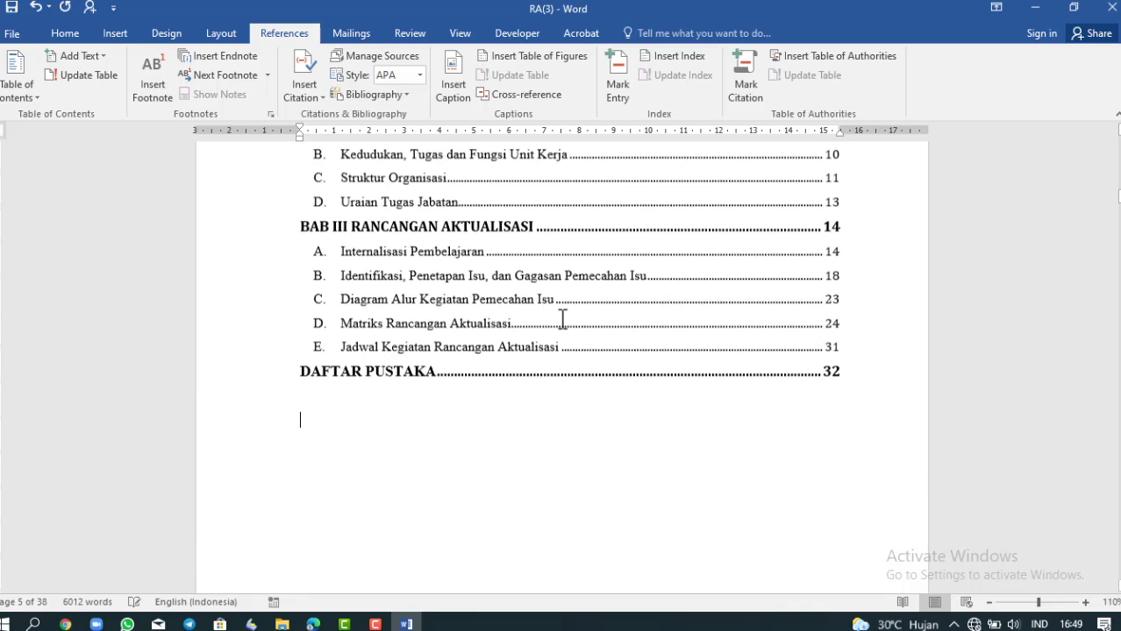
{"action": "left_click", "coordinate": [632, 353]}
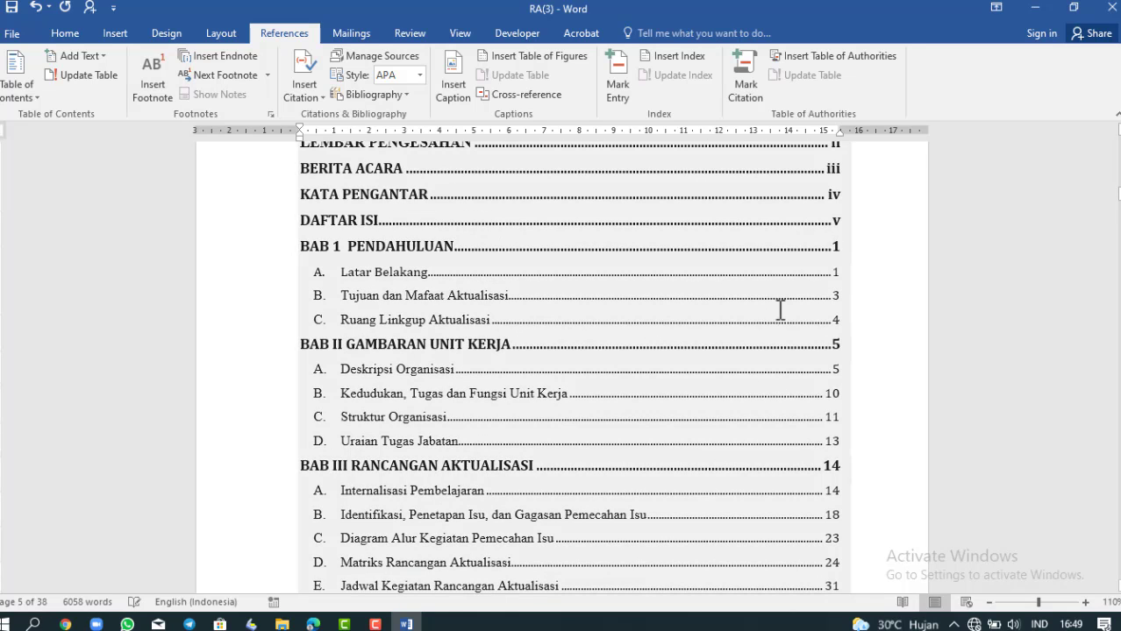
{"action": "left_click", "coordinate": [478, 354]}
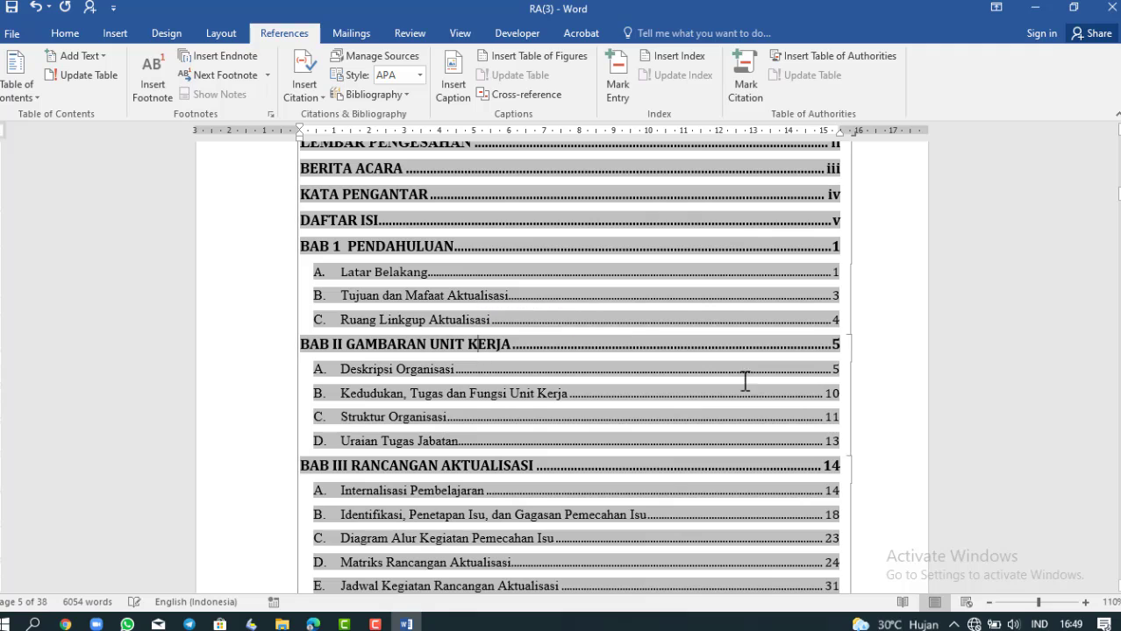
{"action": "left_click", "coordinate": [880, 368]}
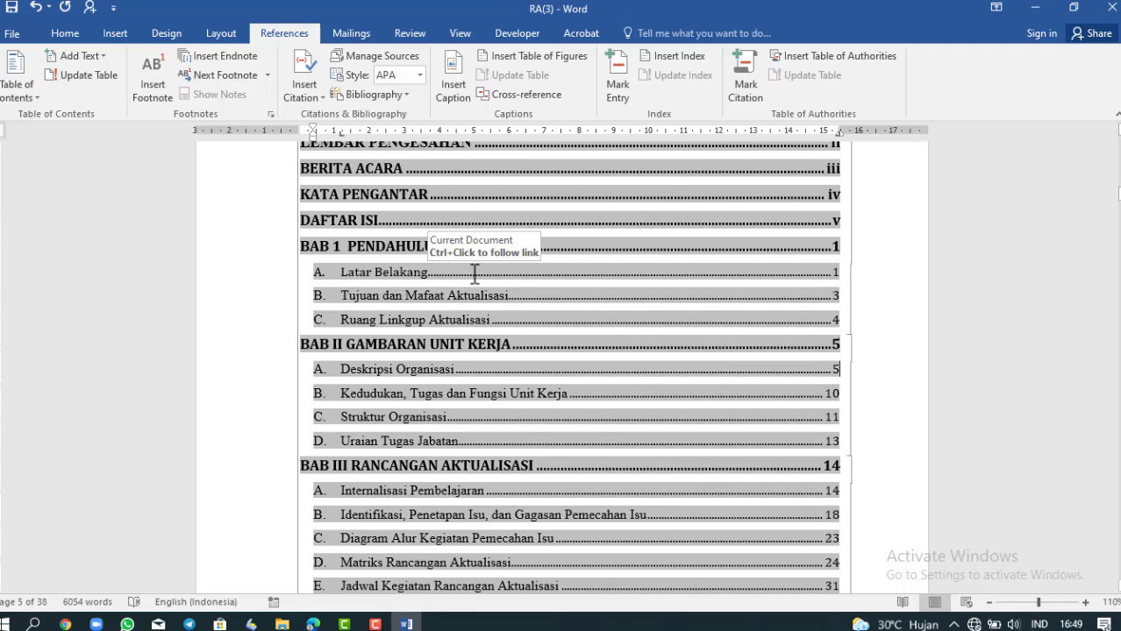
{"action": "left_click", "coordinate": [376, 277], "text": "ctrl"}
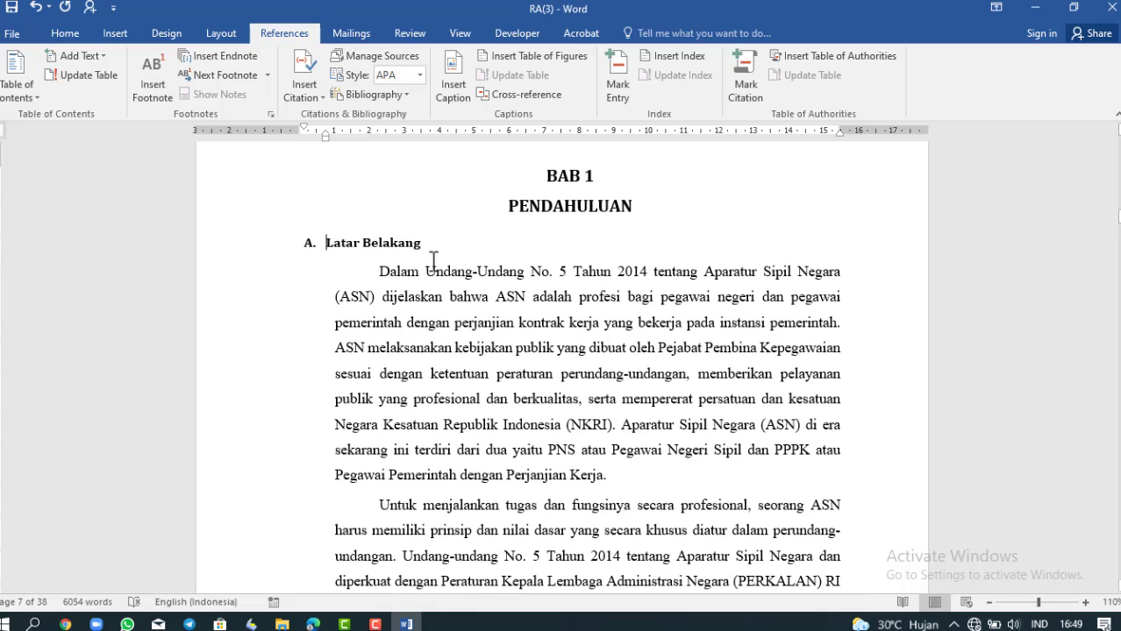
Start a new page directly after the DAFTAR PUSTAKA entry at the end of the table of contents
{"action": "scroll", "coordinate": [603, 357], "scroll_direction": "up", "scroll_amount": 5}
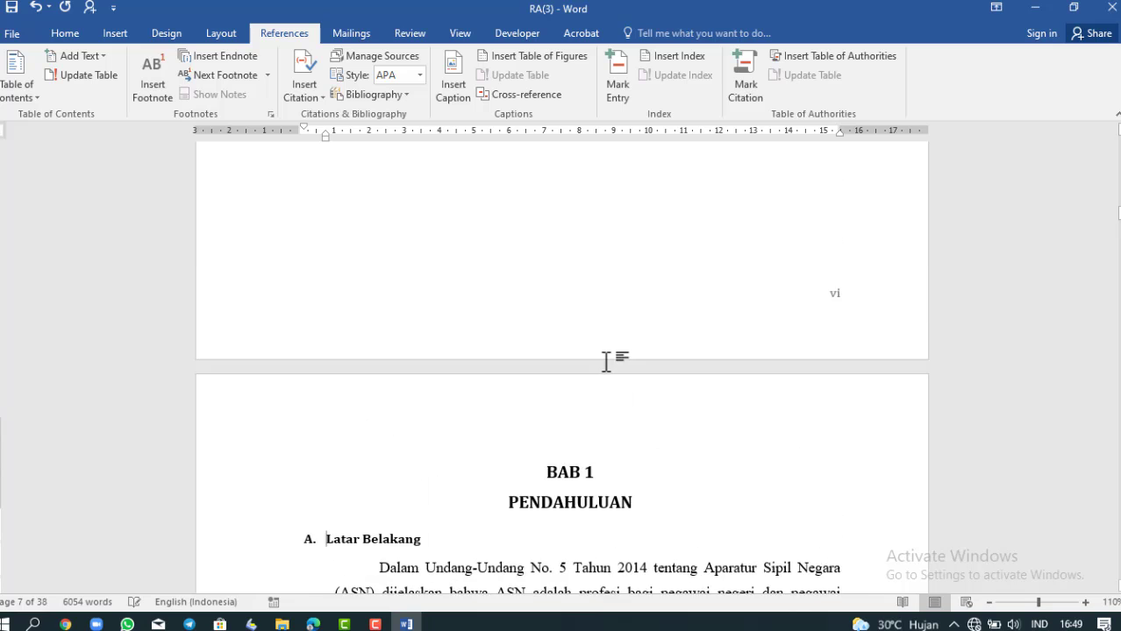
{"action": "scroll", "coordinate": [605, 360], "scroll_direction": "up", "scroll_amount": 4}
{"action": "scroll", "coordinate": [605, 355], "scroll_direction": "up", "scroll_amount": 8}
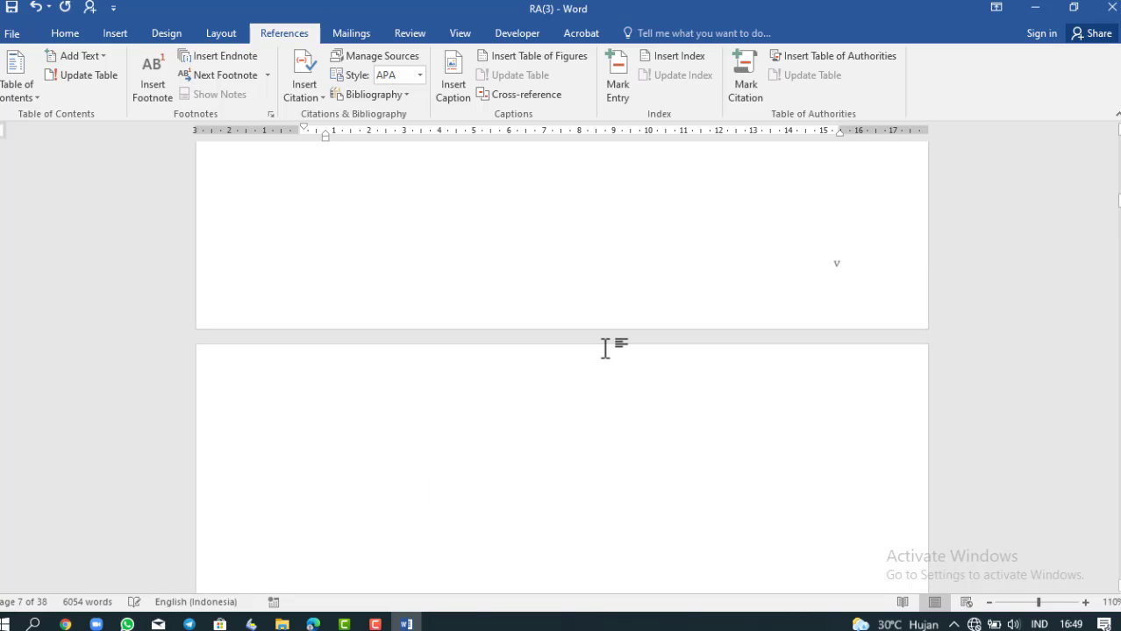
{"action": "scroll", "coordinate": [606, 349], "scroll_direction": "up", "scroll_amount": 15}
{"action": "scroll", "coordinate": [607, 353], "scroll_direction": "down", "scroll_amount": 2}
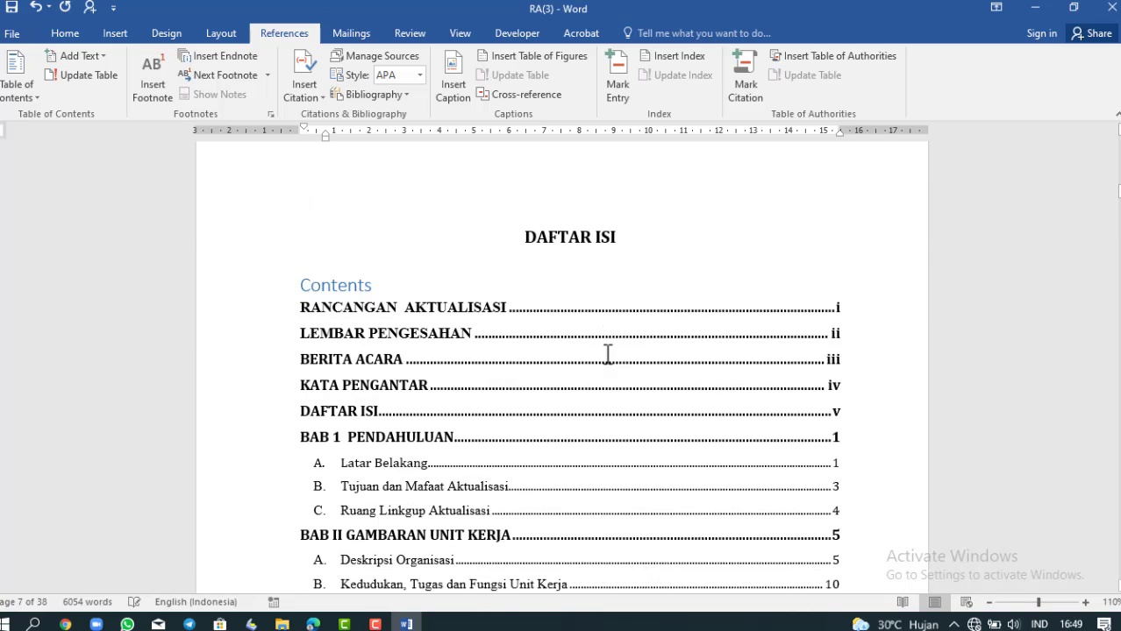
{"action": "scroll", "coordinate": [608, 354], "scroll_direction": "down", "scroll_amount": 3}
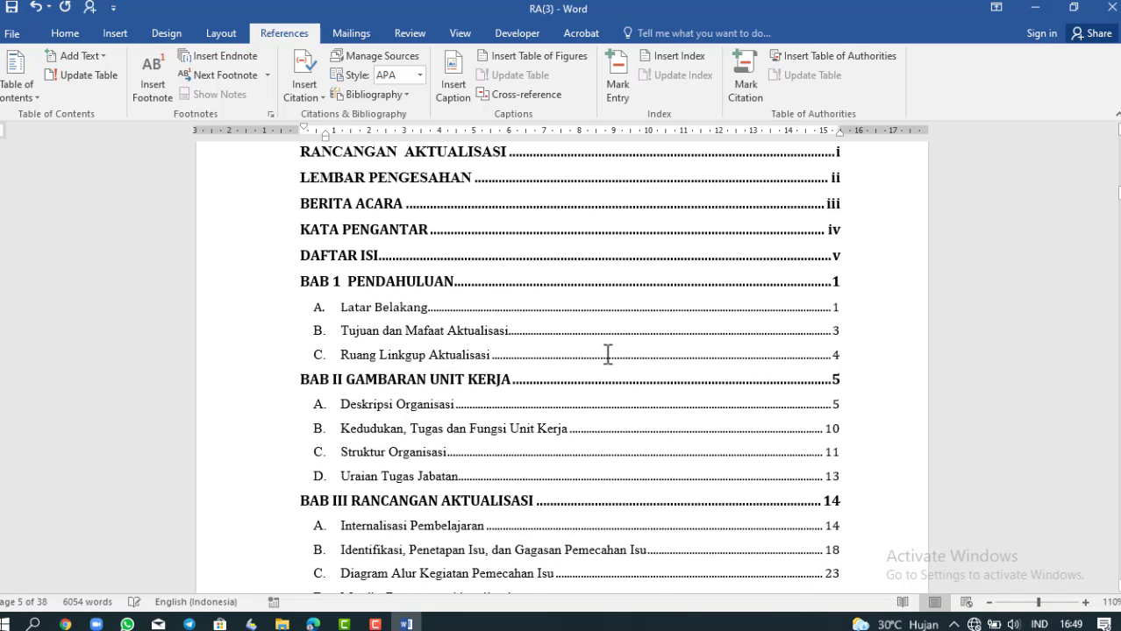
{"action": "scroll", "coordinate": [608, 355], "scroll_direction": "down", "scroll_amount": 5}
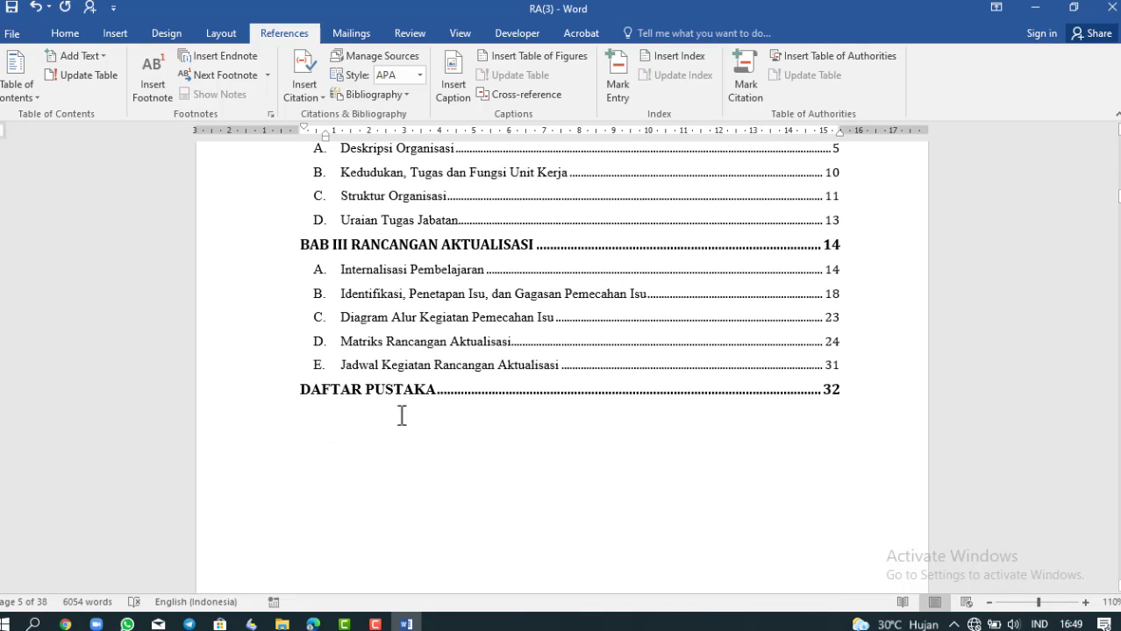
{"action": "left_click", "coordinate": [388, 419]}
{"action": "left_click", "coordinate": [389, 419]}
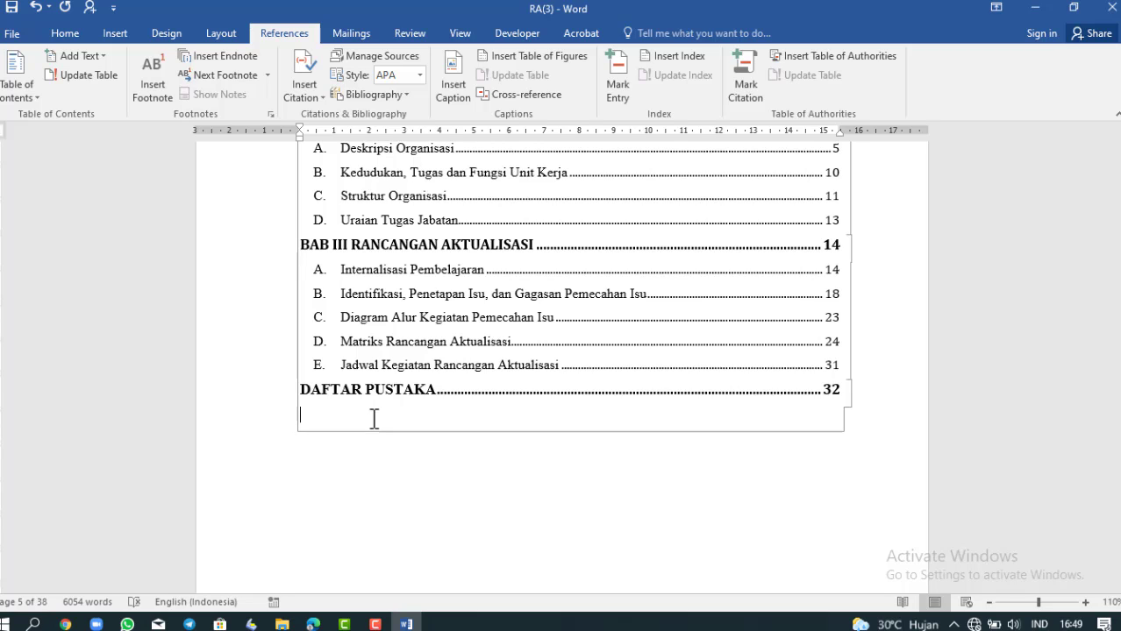
{"action": "scroll", "coordinate": [375, 420], "scroll_direction": "down", "scroll_amount": 5}
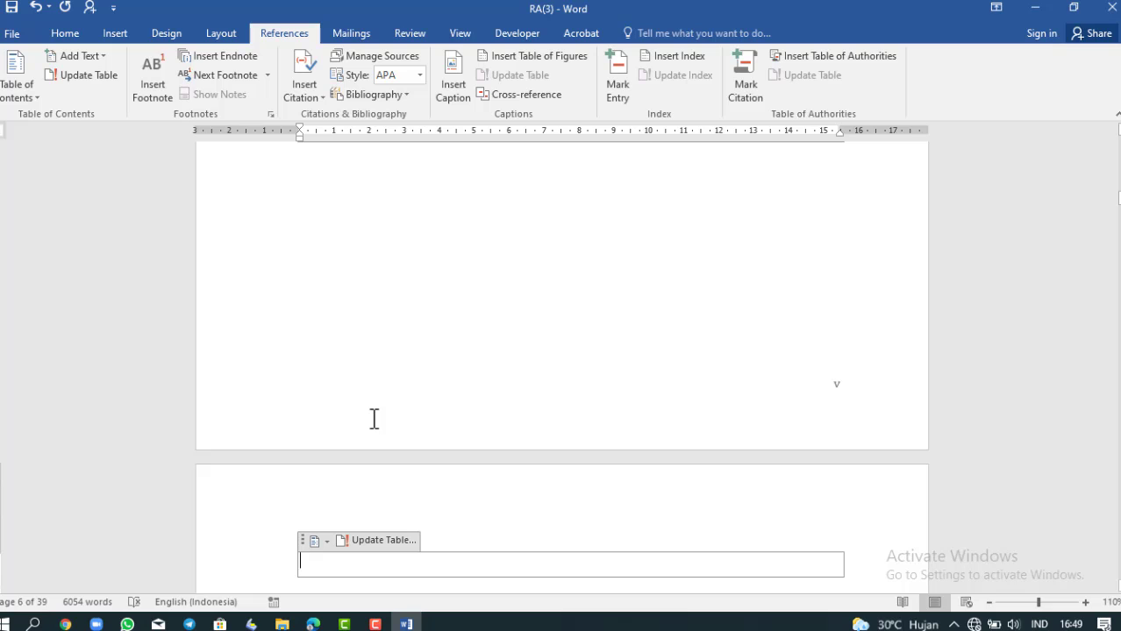
Add the centred heading "DAFTAR TABEL" on the new page after the table of contents
{"action": "type", "text": "DA"}
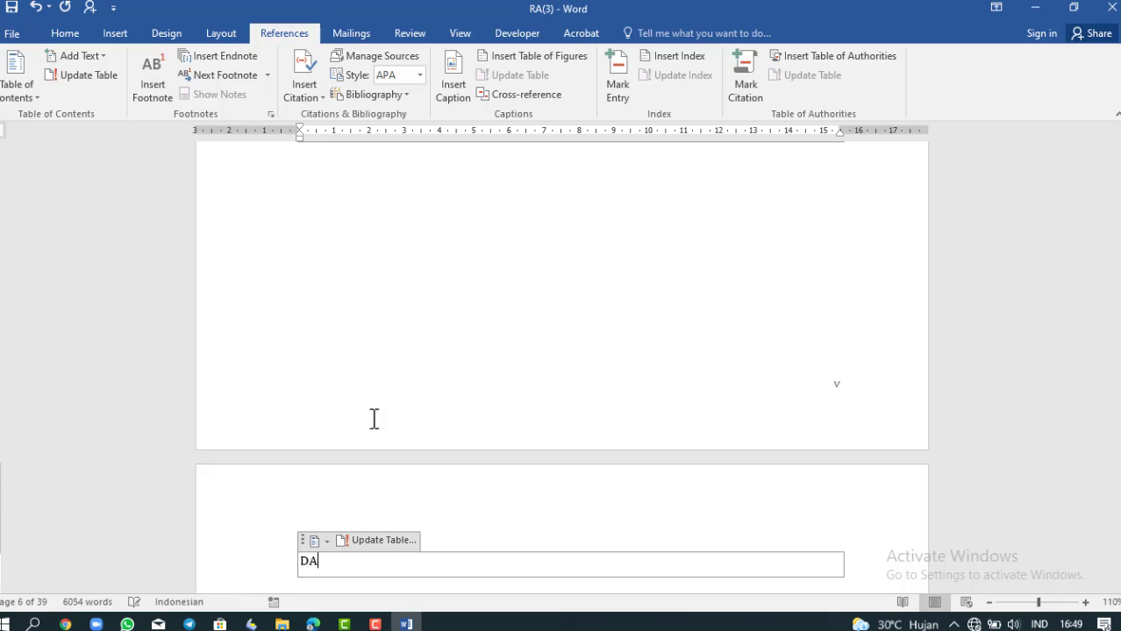
{"action": "type", "text": "FTAR TABEL"}
{"action": "key", "text": "Left"}
{"action": "key", "text": "Left"}
{"action": "key", "text": "Left"}
{"action": "key", "text": "Left"}
{"action": "key", "text": "ctrl+e"}
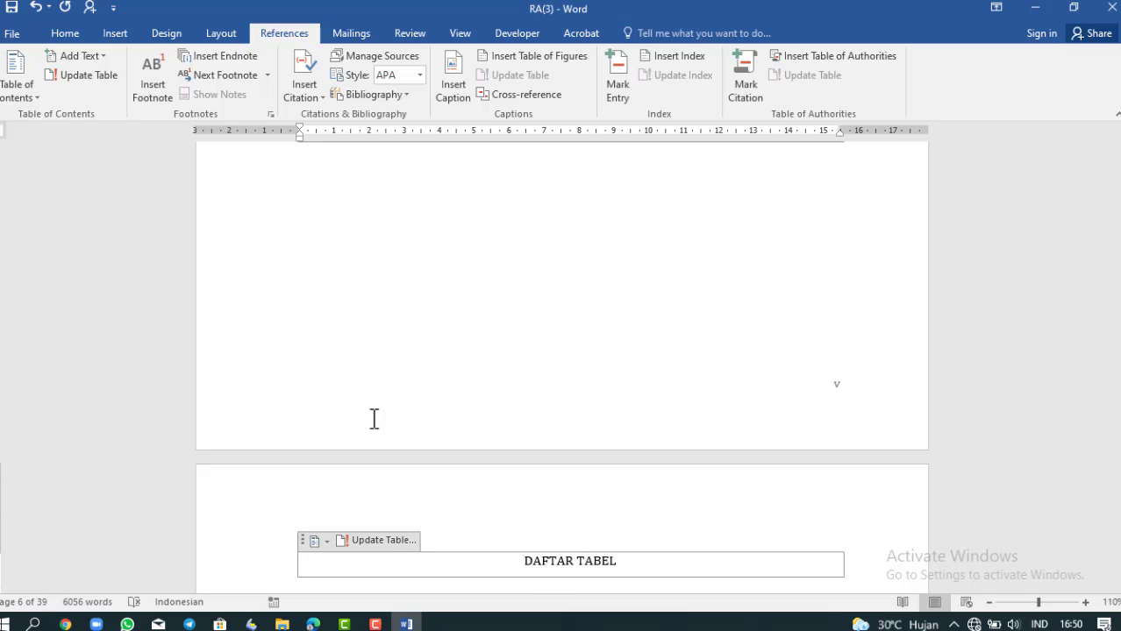
Leave a blank line below the DAFTAR TABEL heading and insert a left-aligned table of figures using the Tabel caption label
{"action": "key", "text": "Right"}
{"action": "key", "text": "Right"}
{"action": "key", "text": "Return"}
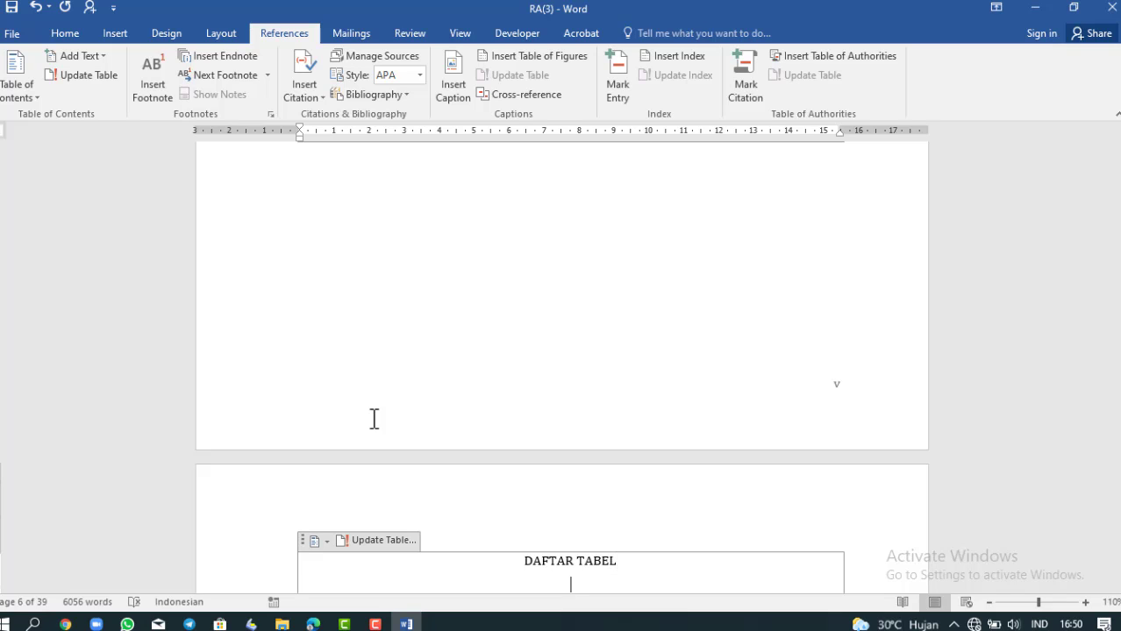
{"action": "key", "text": "ctrl+l"}
{"action": "scroll", "coordinate": [370, 417], "scroll_direction": "down", "scroll_amount": 2}
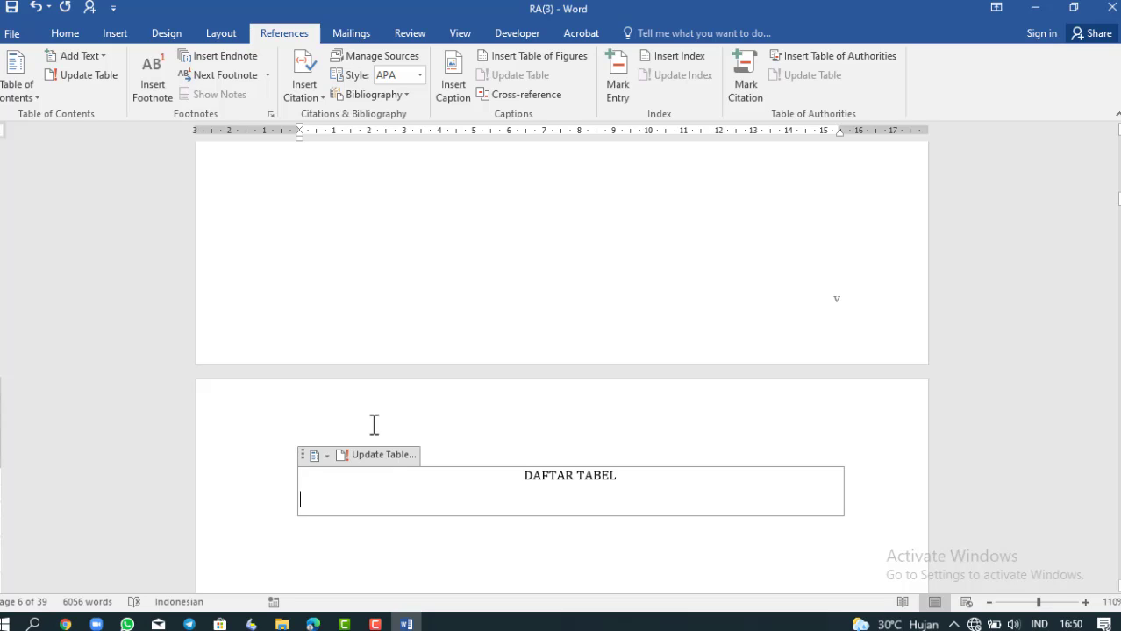
{"action": "key", "text": "Return"}
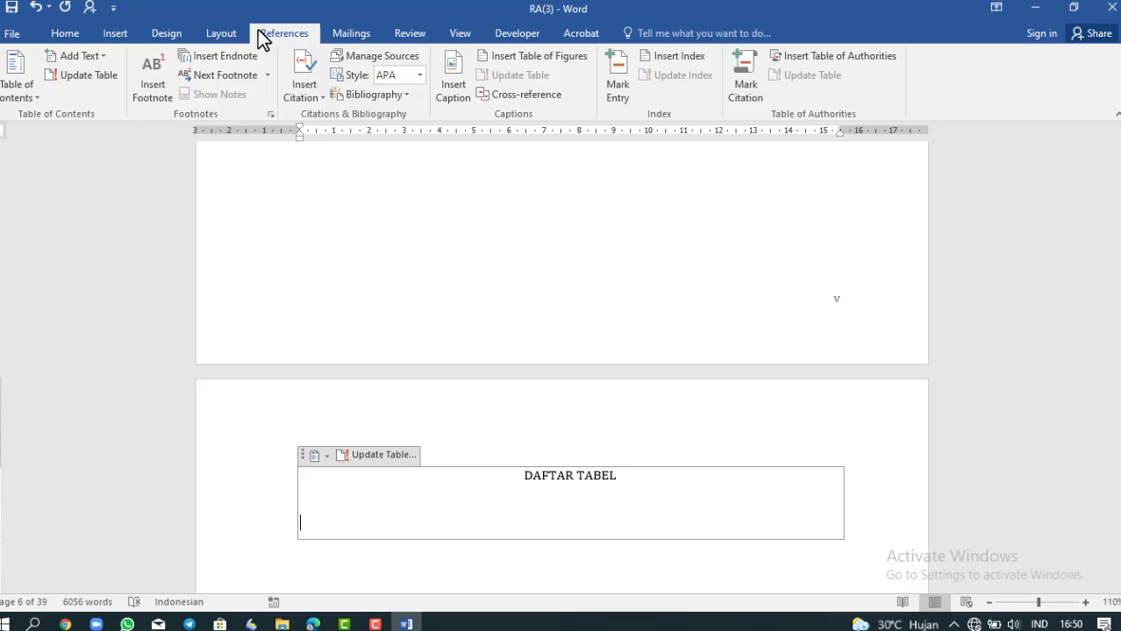
{"action": "left_click", "coordinate": [539, 55]}
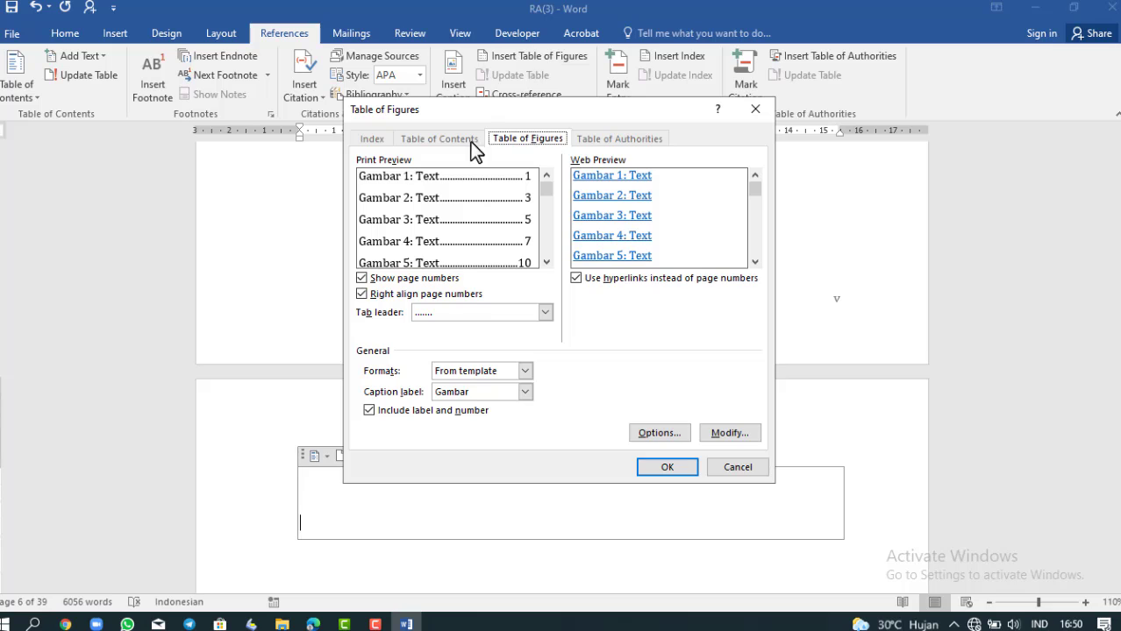
{"action": "left_click", "coordinate": [527, 392]}
{"action": "left_click", "coordinate": [469, 440]}
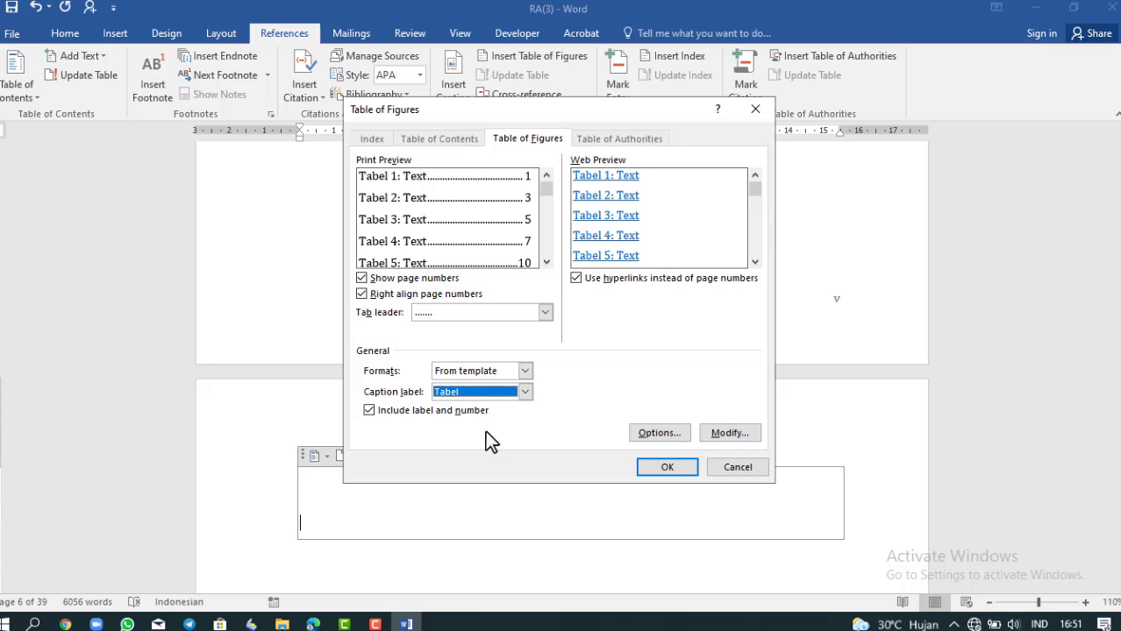
{"action": "left_click", "coordinate": [664, 469]}
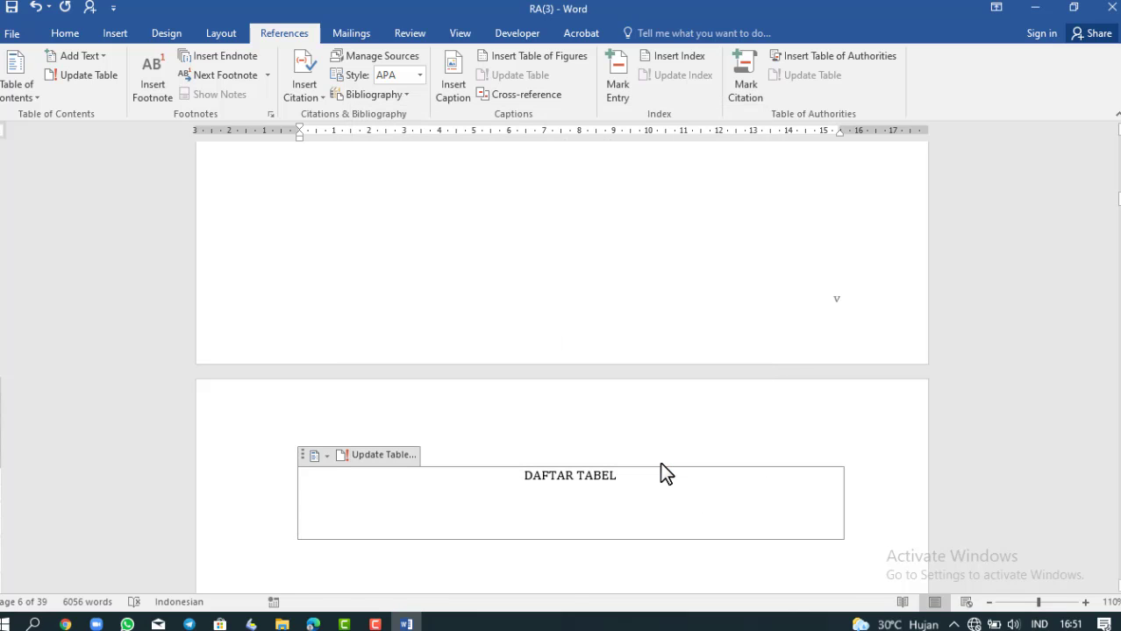
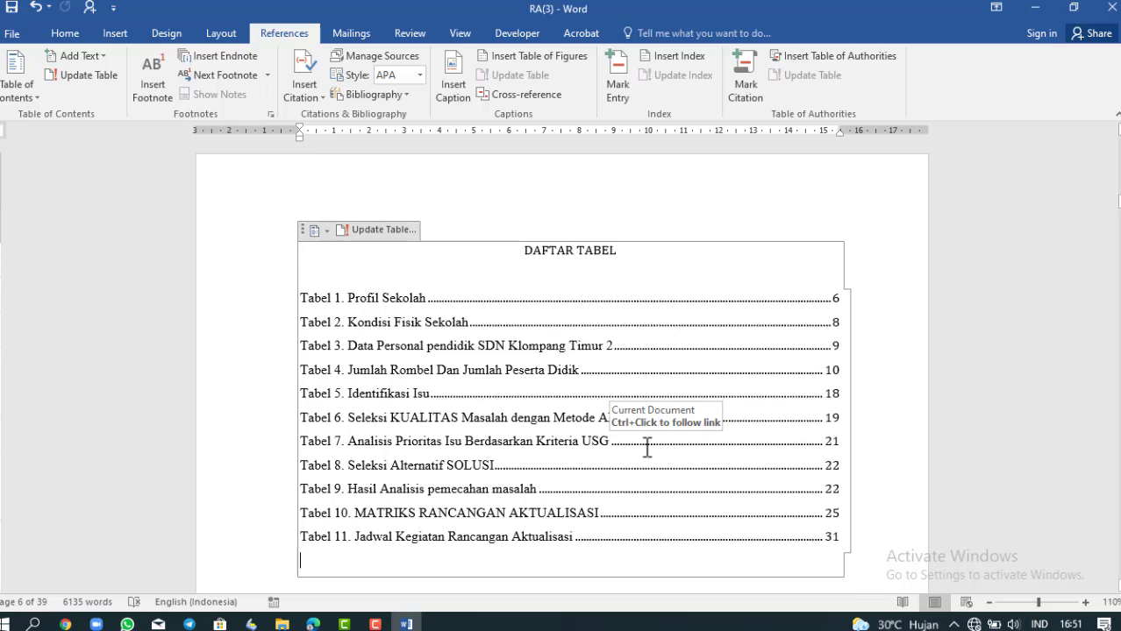
Start a new page after the list of tables and add the centred heading "DAFTAR GAMBAR" there
{"action": "key", "text": "ctrl+z"}
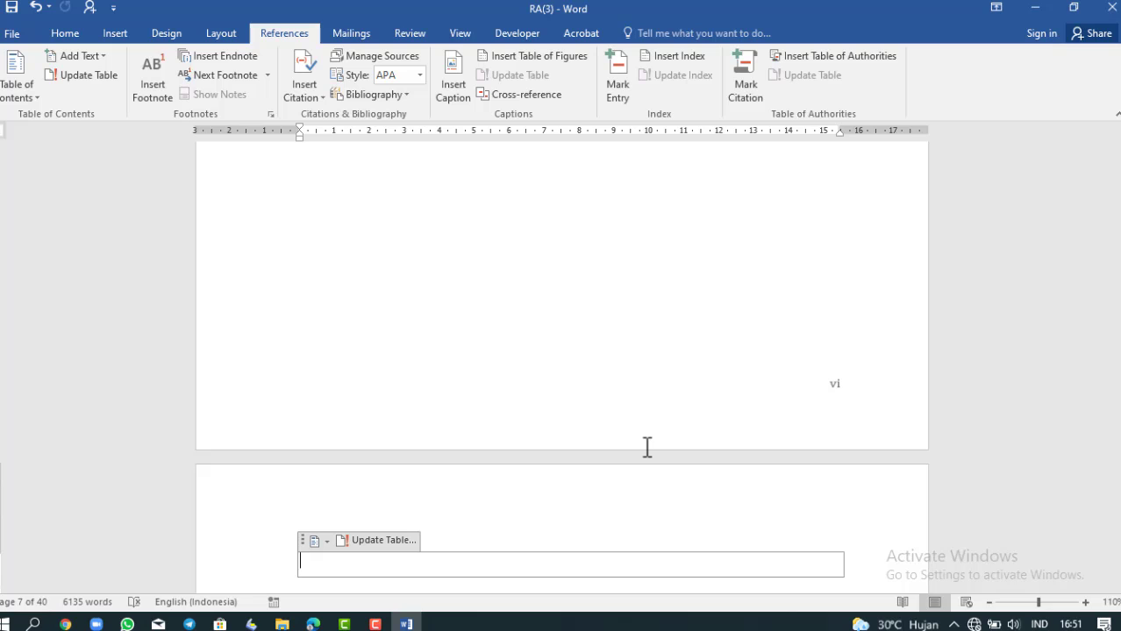
{"action": "type", "text": "d"}
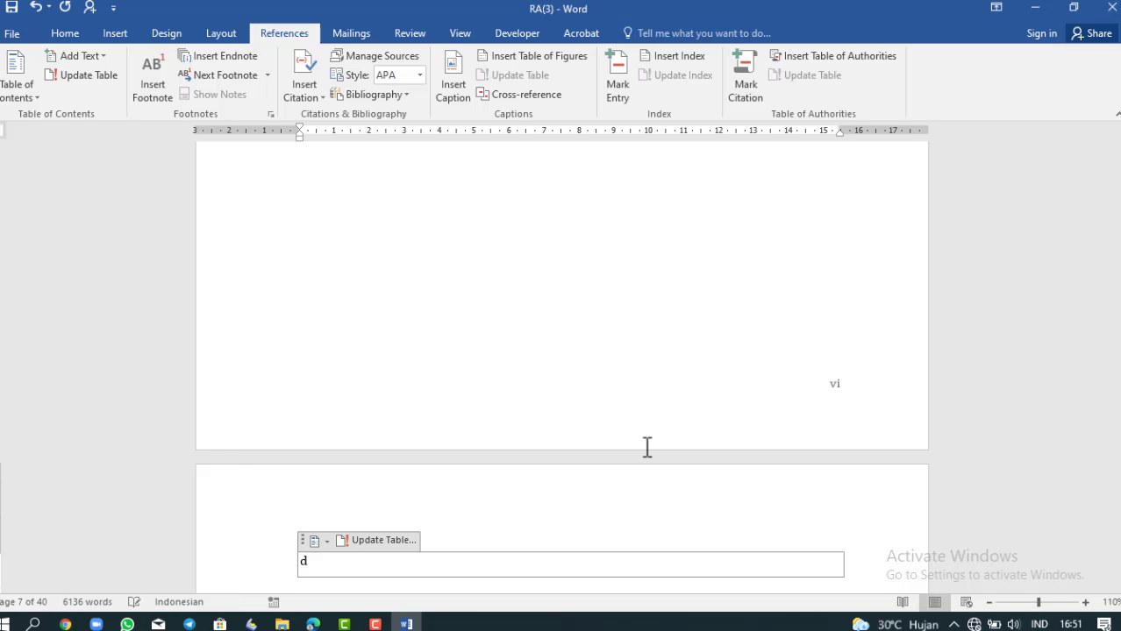
{"action": "key", "text": "BackSpace"}
{"action": "type", "text": "DAFTAR GAMBAR"}
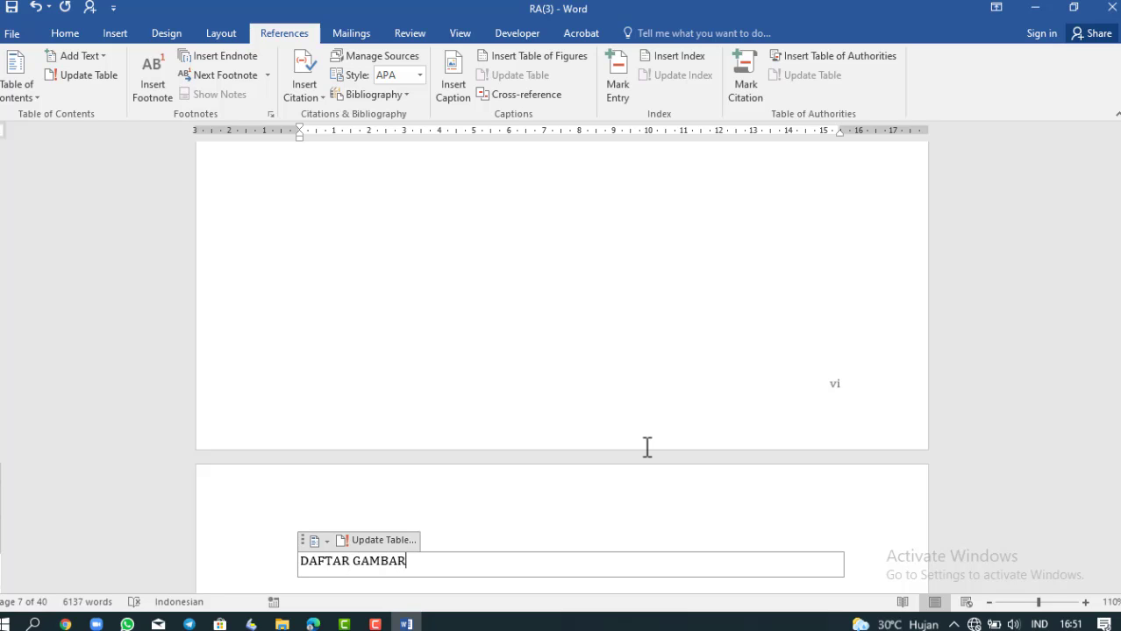
{"action": "key", "text": "ctrl+e"}
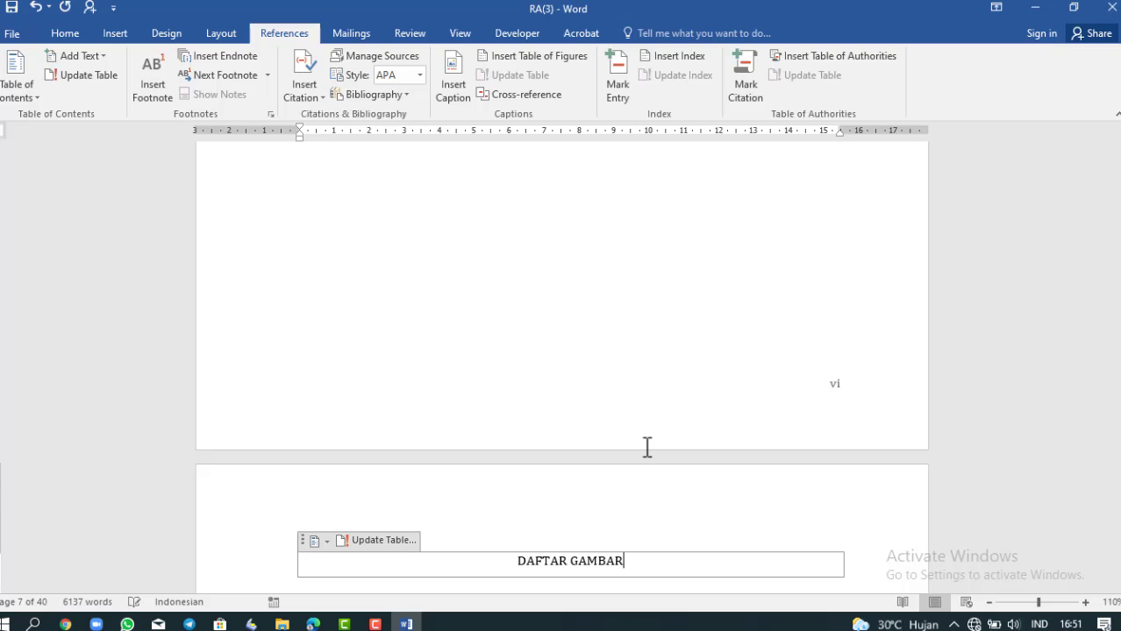
Leave a blank line below the DAFTAR GAMBAR heading and insert a left-aligned table of figures using the Gambar caption label
{"action": "key", "text": "Return"}
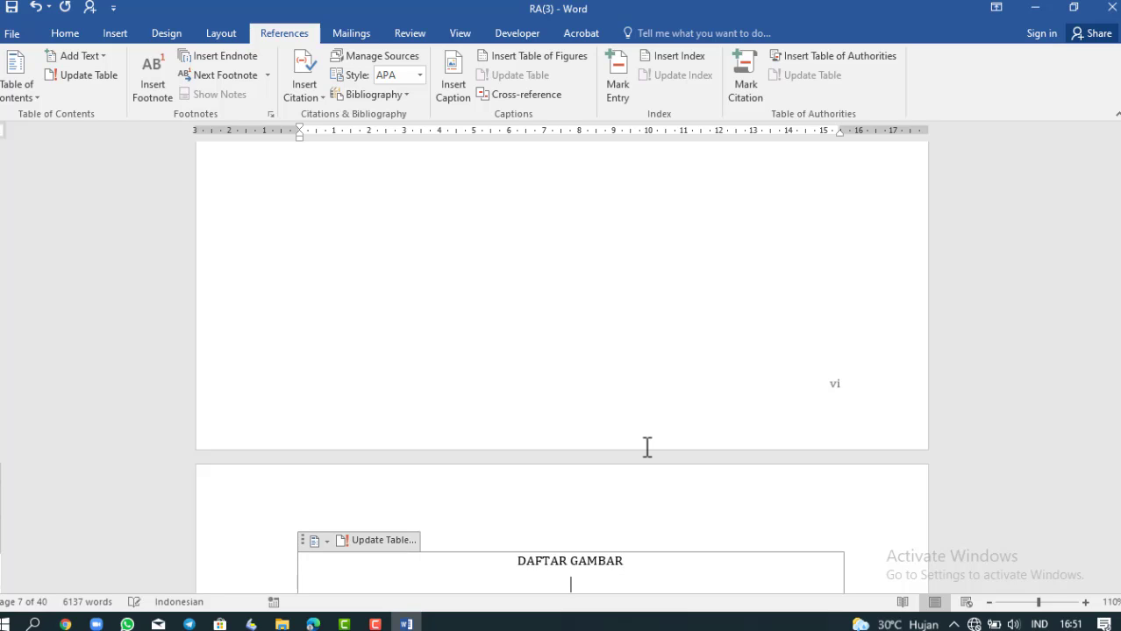
{"action": "key", "text": "ctrl+l"}
{"action": "scroll", "coordinate": [647, 447], "scroll_direction": "down", "scroll_amount": 1}
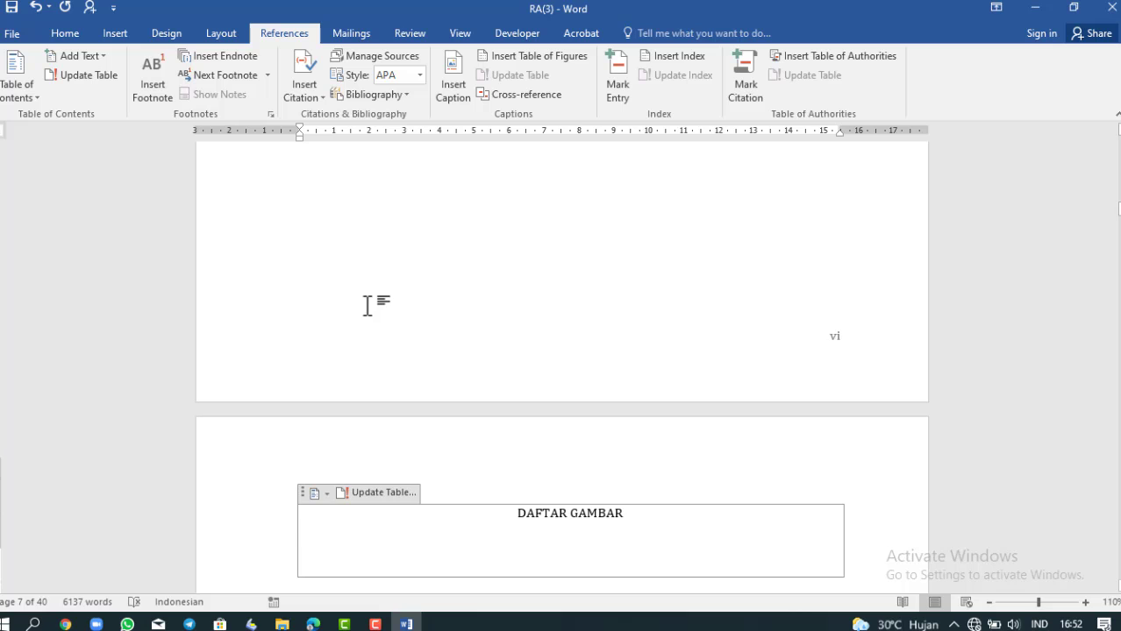
{"action": "scroll", "coordinate": [367, 303], "scroll_direction": "up", "scroll_amount": 1}
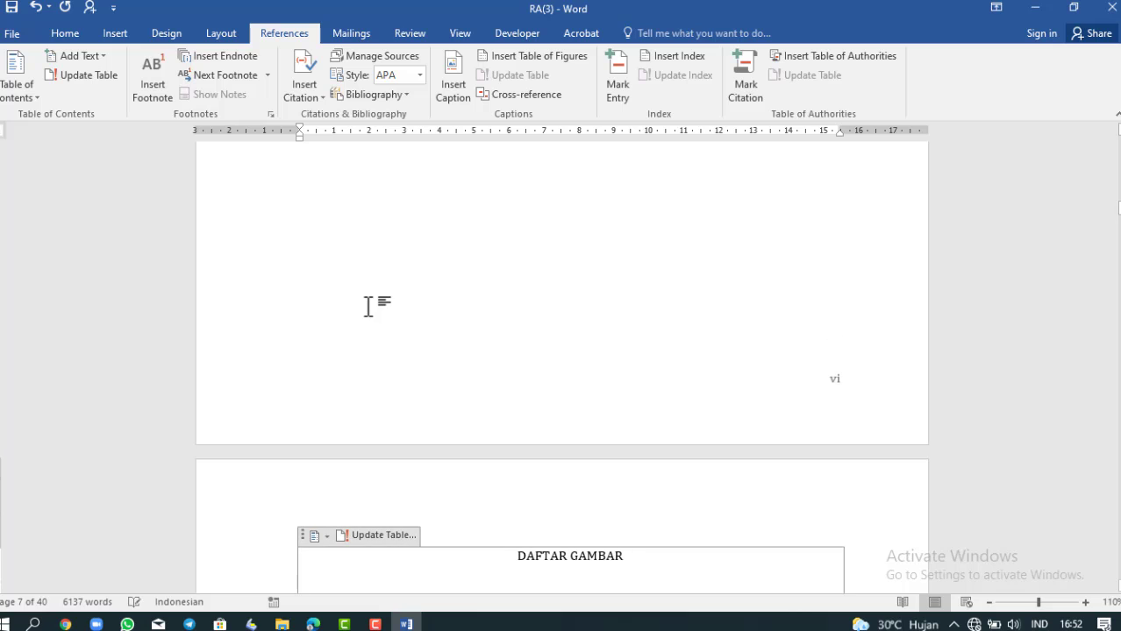
{"action": "left_click", "coordinate": [543, 64]}
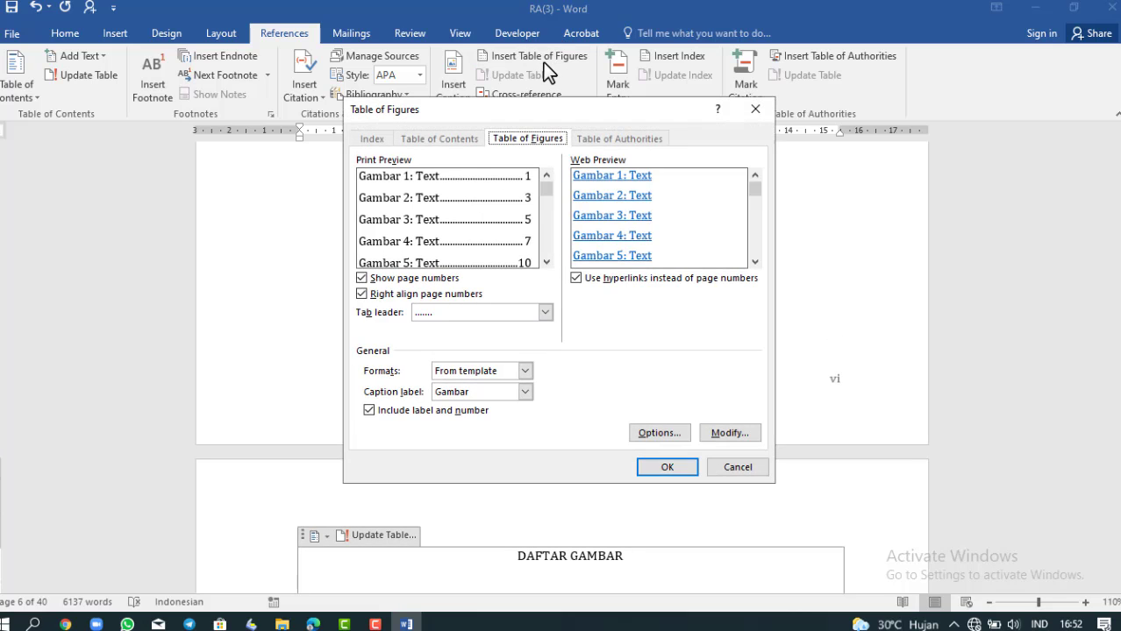
{"action": "left_click", "coordinate": [524, 392]}
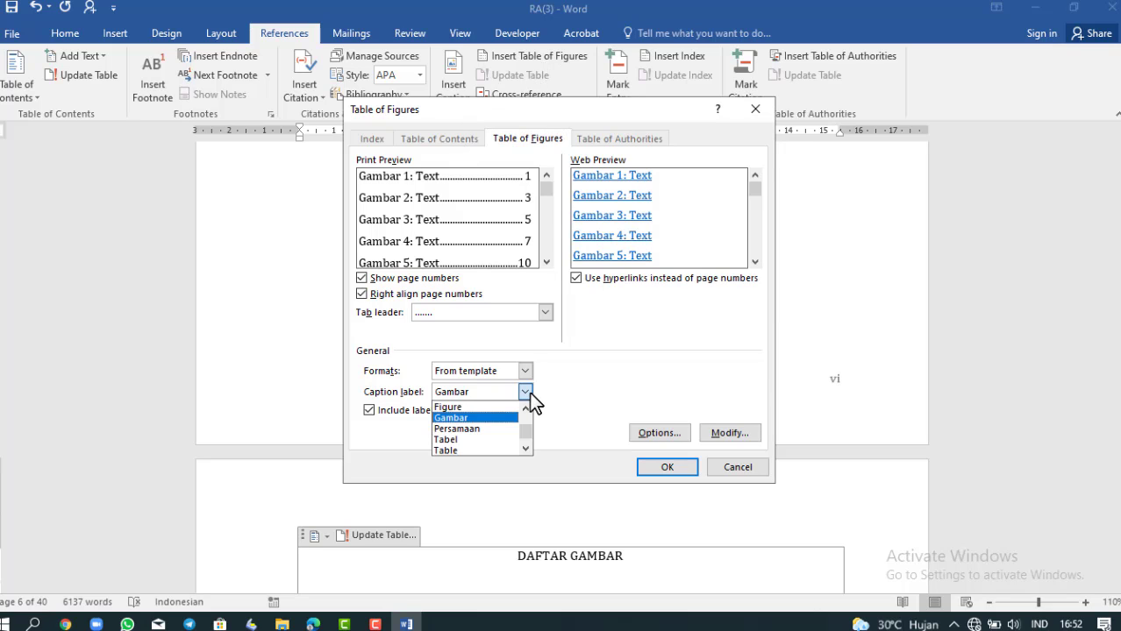
{"action": "left_click", "coordinate": [467, 417]}
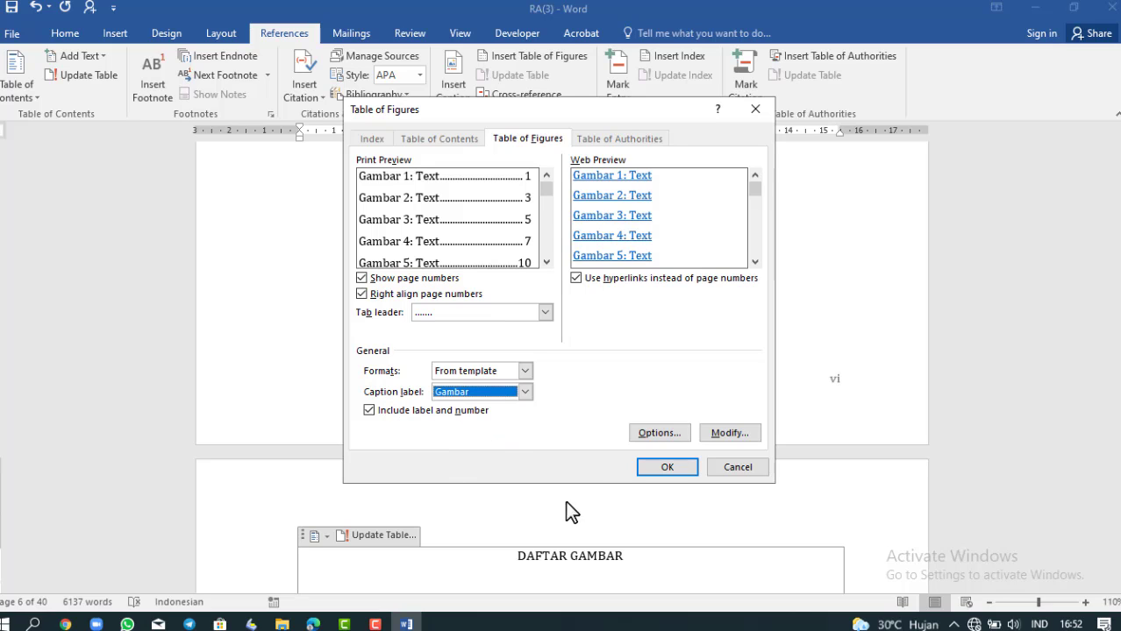
{"action": "left_click", "coordinate": [653, 473]}
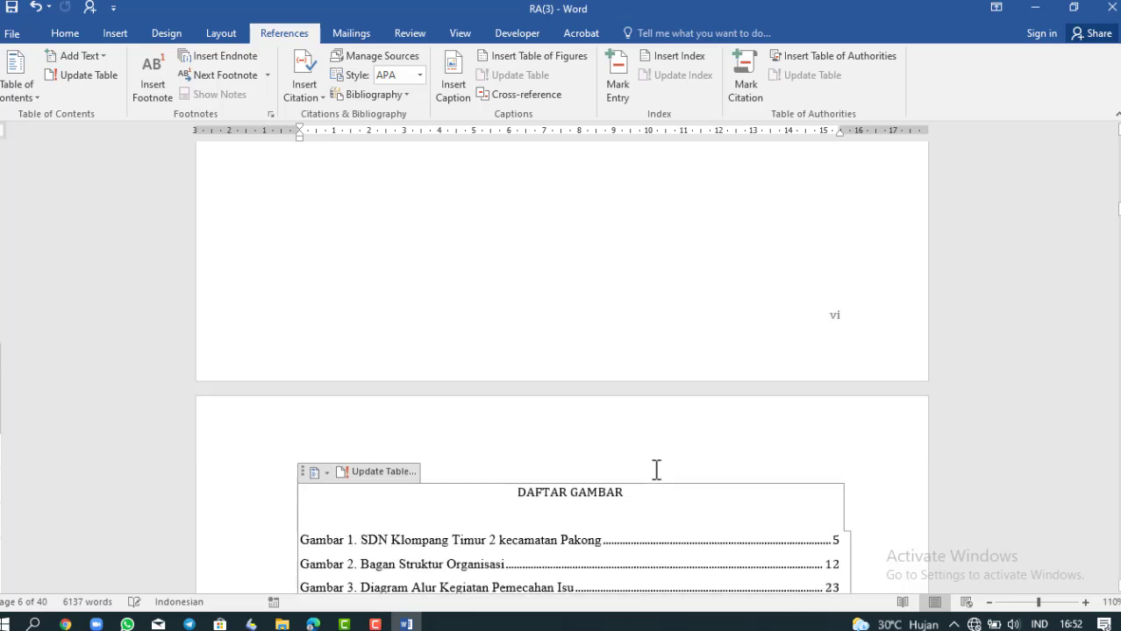
Follow the "Gambar 2. Bagan Struktur Organisasi" link to its chart, and return to review the table of contents and the list of tables
{"action": "scroll", "coordinate": [367, 450], "scroll_direction": "down", "scroll_amount": 2}
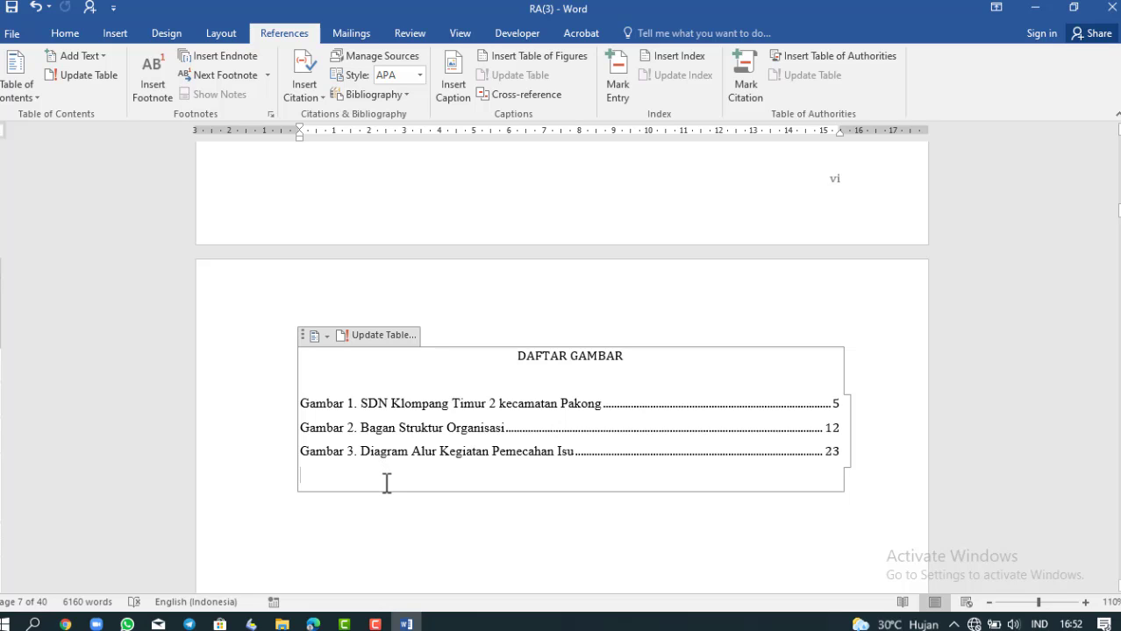
{"action": "left_click", "coordinate": [371, 430], "text": "ctrl"}
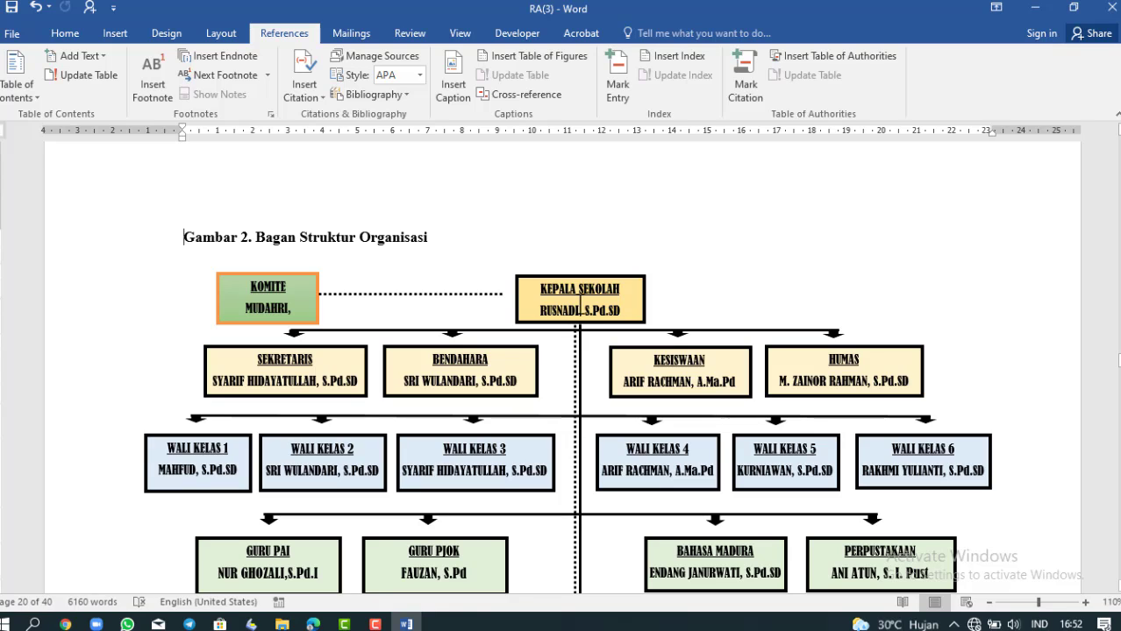
{"action": "left_click", "coordinate": [579, 303]}
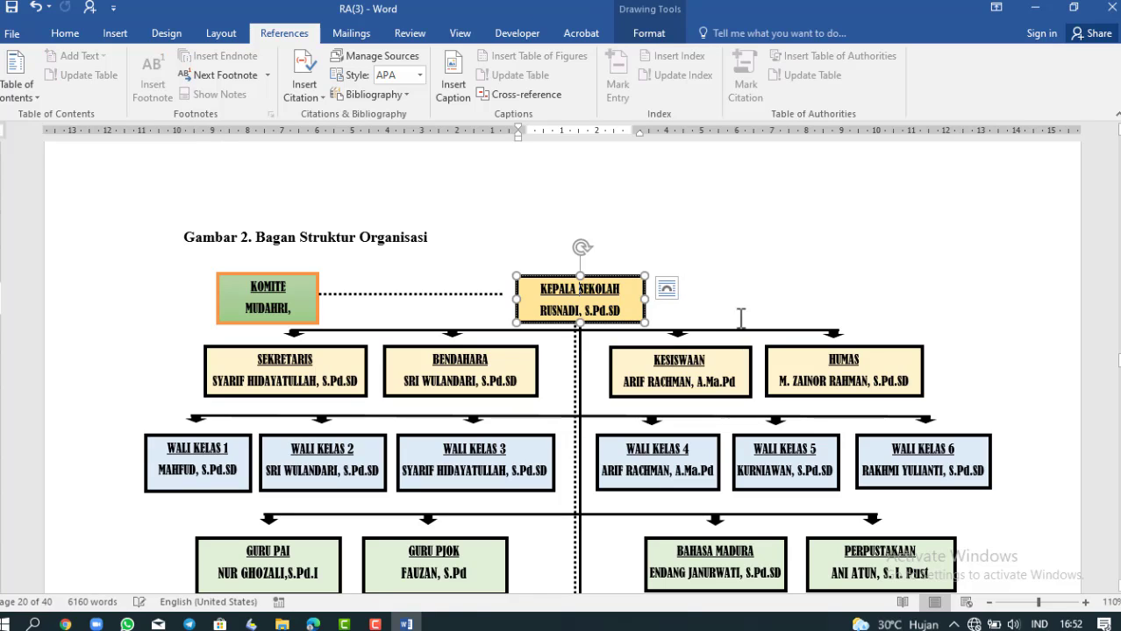
{"action": "left_click_drag", "start_coordinate": [1119, 360], "coordinate": [1119, 180]}
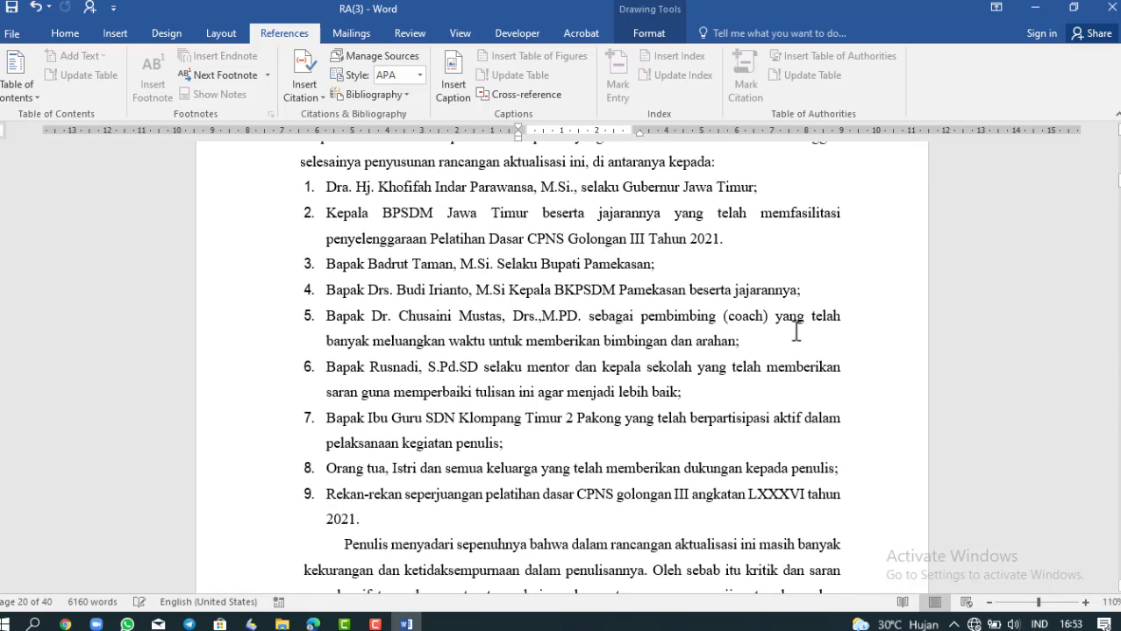
{"action": "scroll", "coordinate": [795, 327], "scroll_direction": "down", "scroll_amount": 4}
{"action": "scroll", "coordinate": [790, 408], "scroll_direction": "down", "scroll_amount": 6}
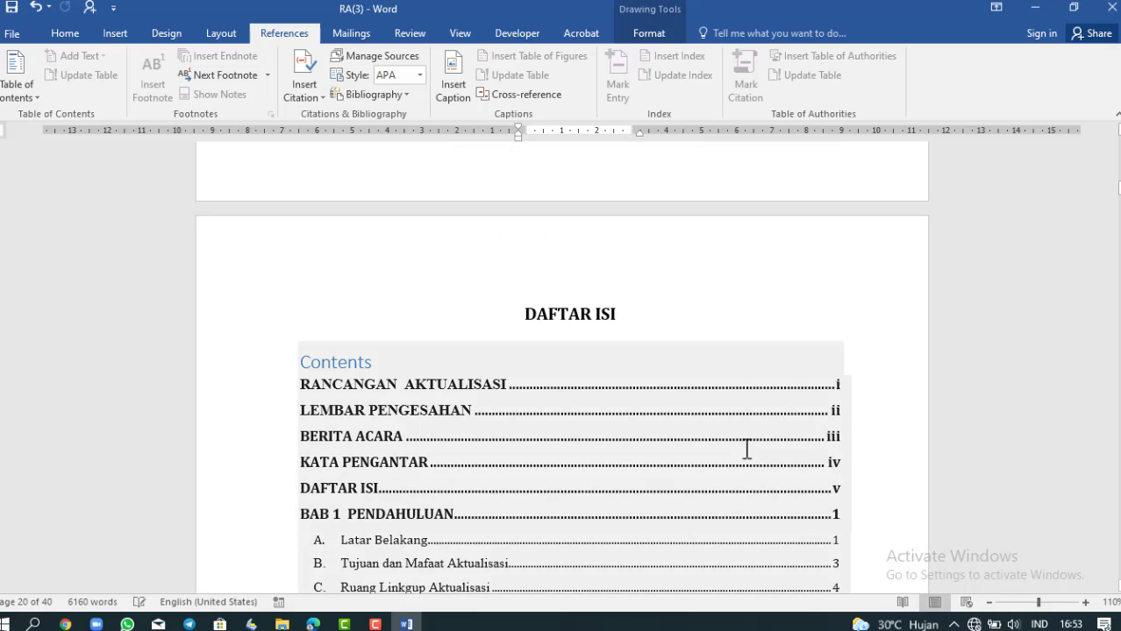
{"action": "scroll", "coordinate": [671, 418], "scroll_direction": "down", "scroll_amount": 1}
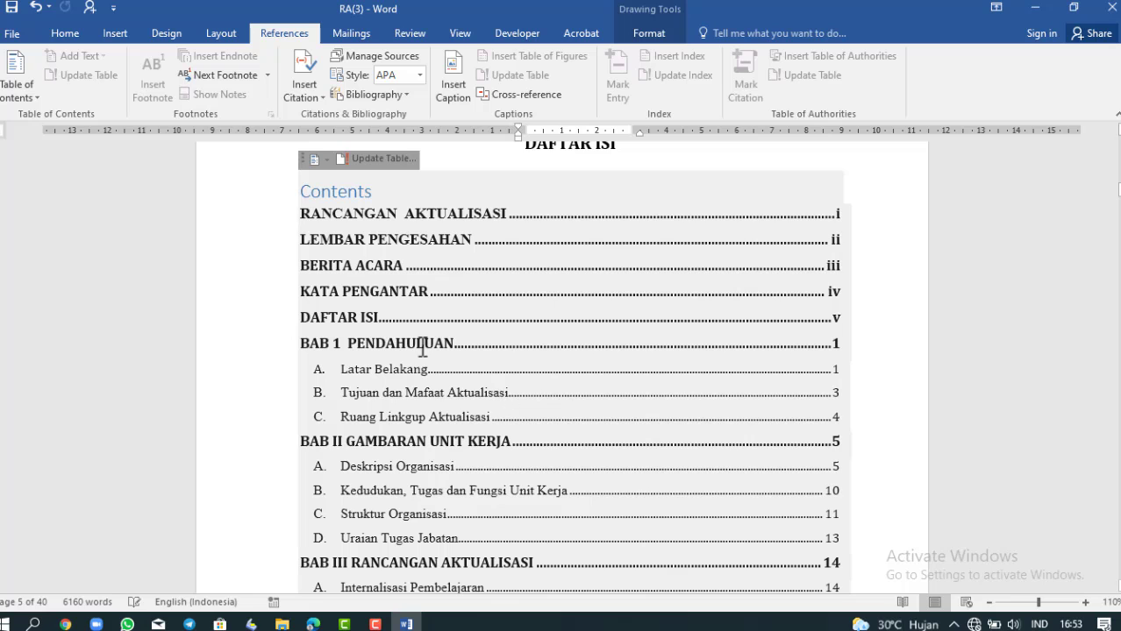
{"action": "scroll", "coordinate": [417, 430], "scroll_direction": "down", "scroll_amount": 4}
{"action": "scroll", "coordinate": [436, 490], "scroll_direction": "down", "scroll_amount": 5}
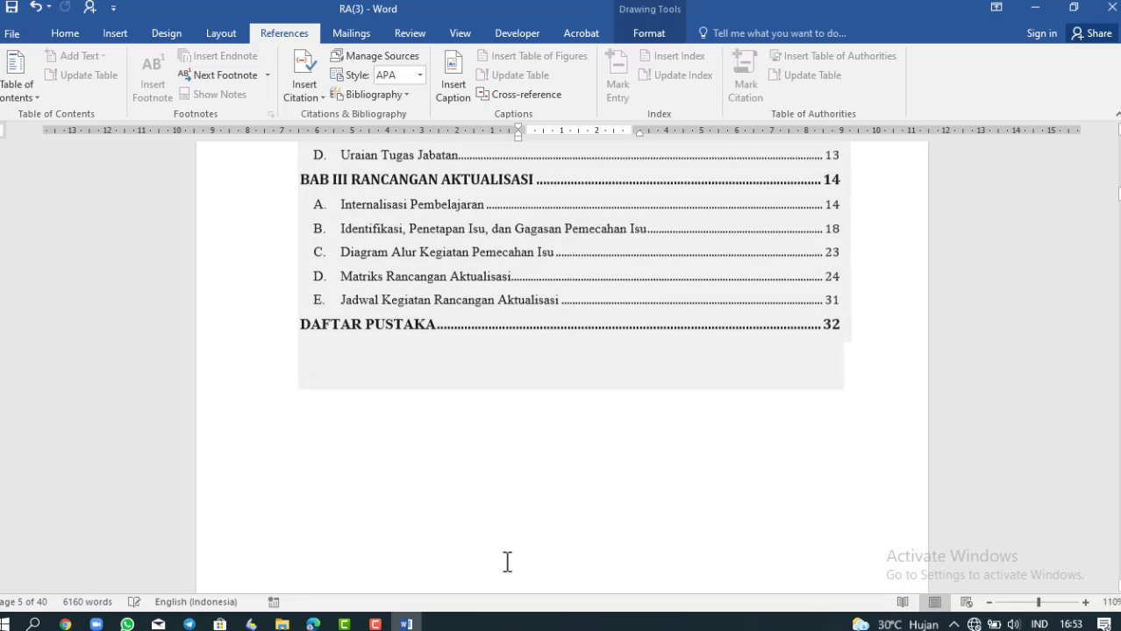
{"action": "scroll", "coordinate": [507, 562], "scroll_direction": "down", "scroll_amount": 15}
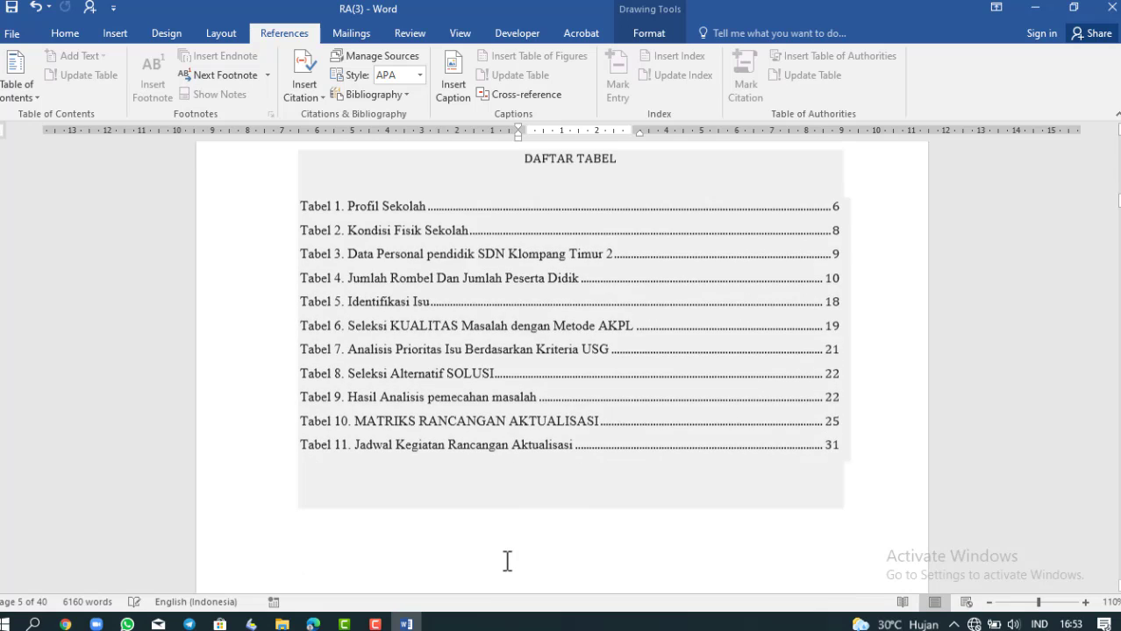
Copy the formatting of the DAFTAR ISI heading onto the DAFTAR TABEL heading with Format Painter
{"action": "scroll", "coordinate": [507, 562], "scroll_direction": "down", "scroll_amount": 4}
{"action": "scroll", "coordinate": [509, 562], "scroll_direction": "up", "scroll_amount": 10}
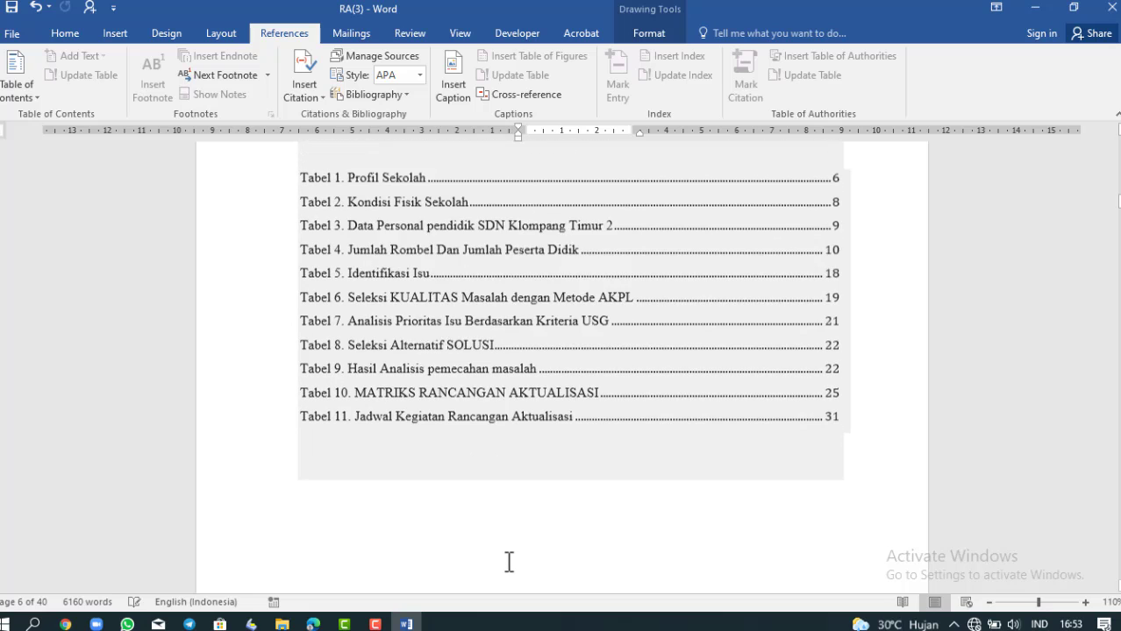
{"action": "scroll", "coordinate": [509, 555], "scroll_direction": "up", "scroll_amount": 15}
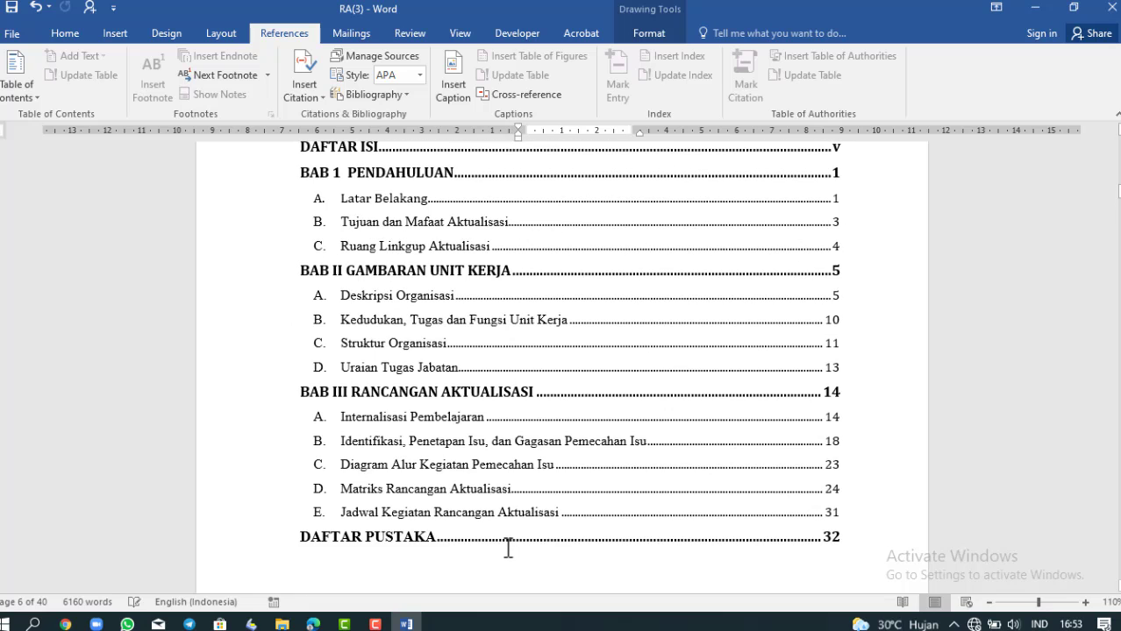
{"action": "left_click", "coordinate": [508, 548]}
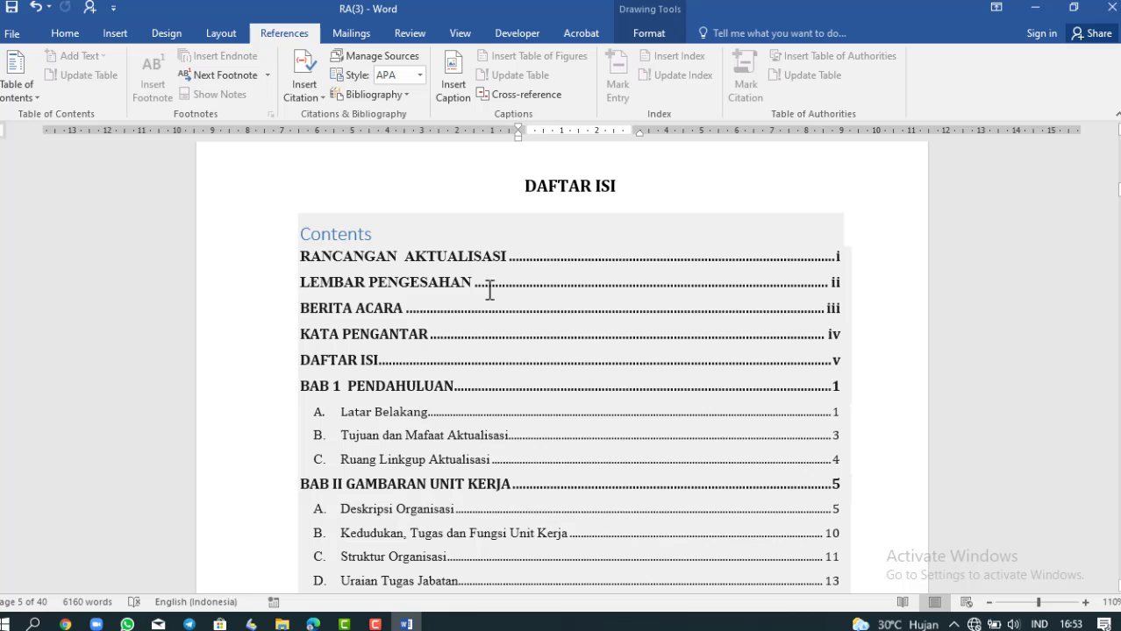
{"action": "left_click", "coordinate": [532, 188]}
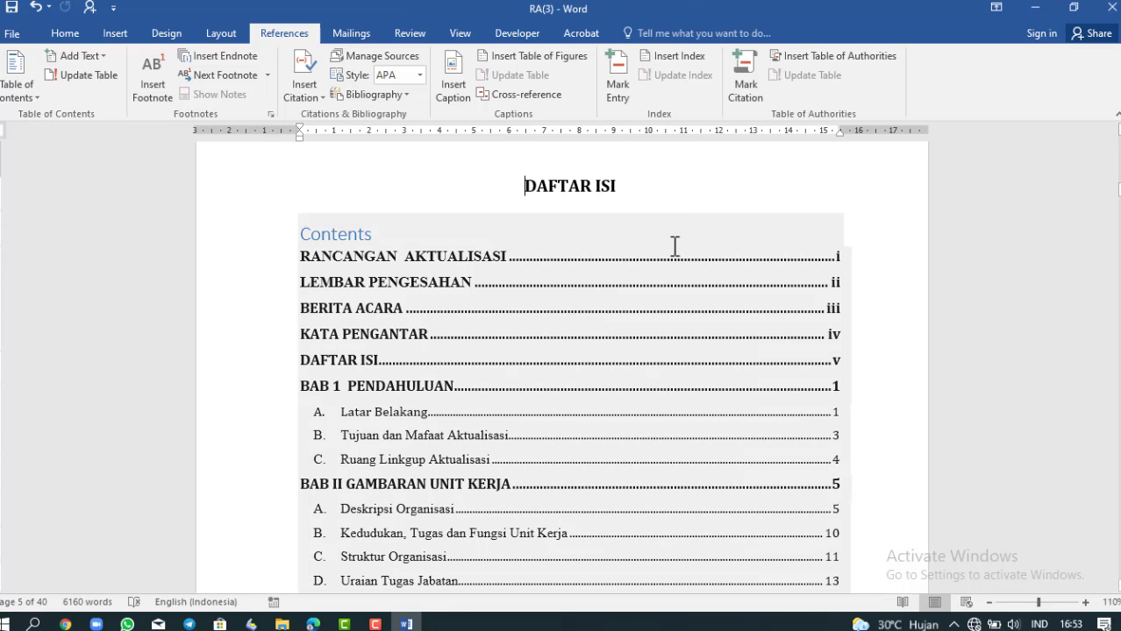
{"action": "left_click", "coordinate": [58, 33]}
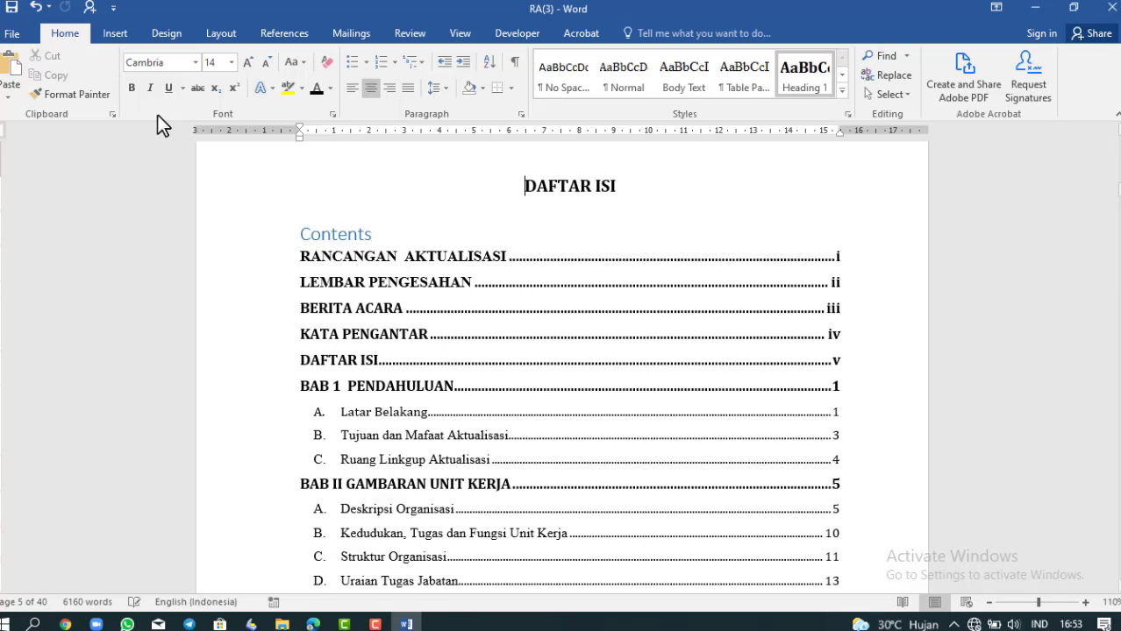
{"action": "left_click", "coordinate": [76, 92]}
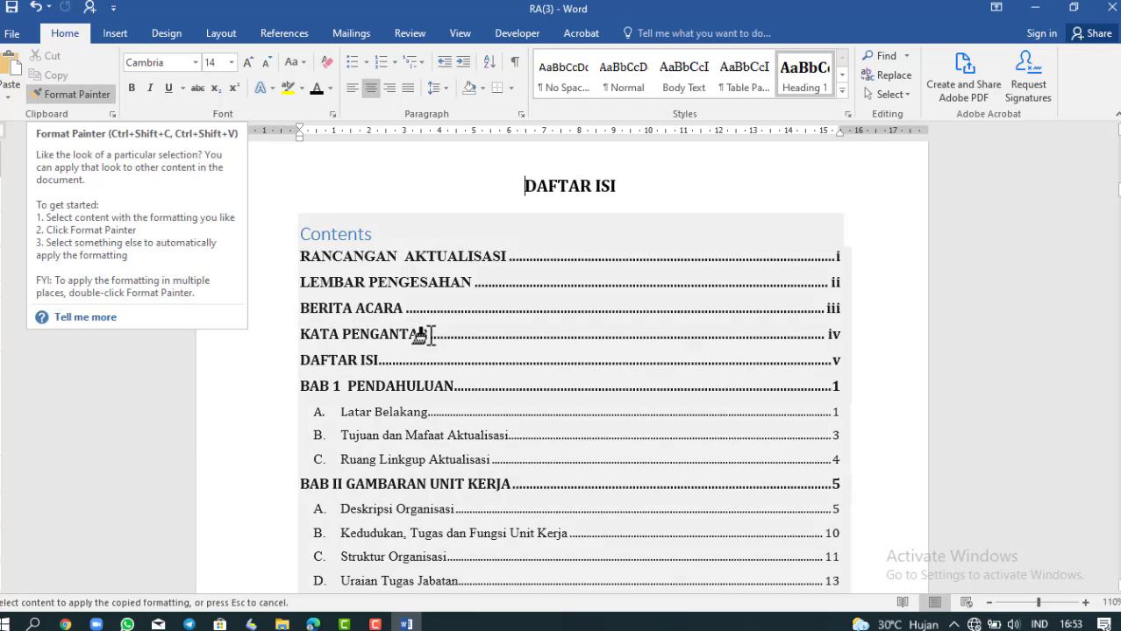
{"action": "scroll", "coordinate": [426, 338], "scroll_direction": "down", "scroll_amount": 10}
{"action": "scroll", "coordinate": [443, 396], "scroll_direction": "down", "scroll_amount": 5}
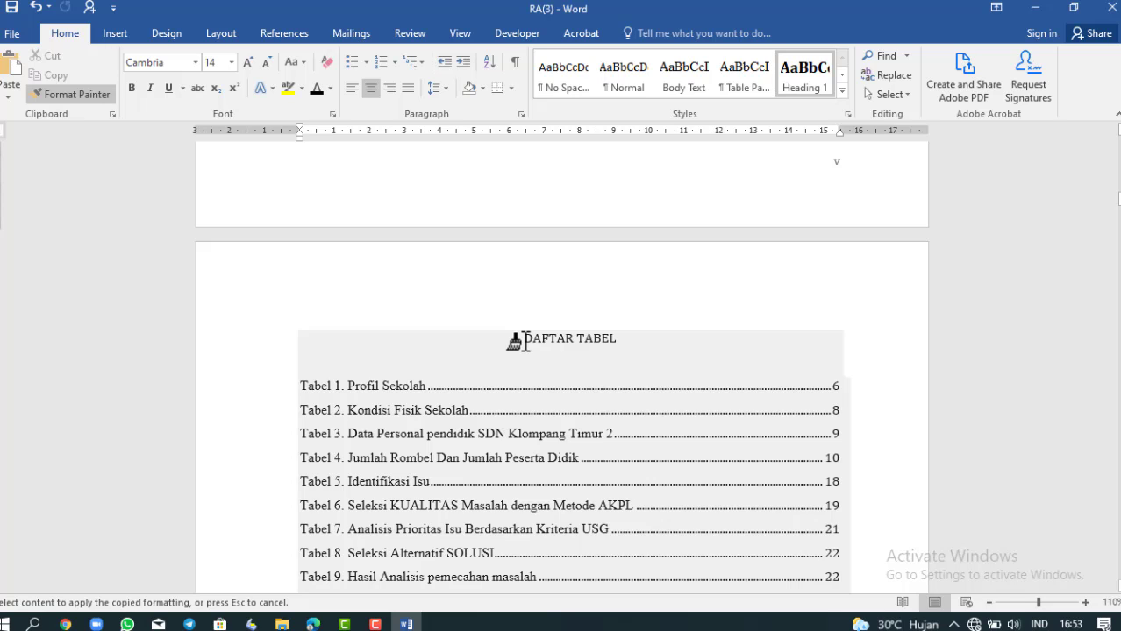
{"action": "left_click", "coordinate": [524, 341]}
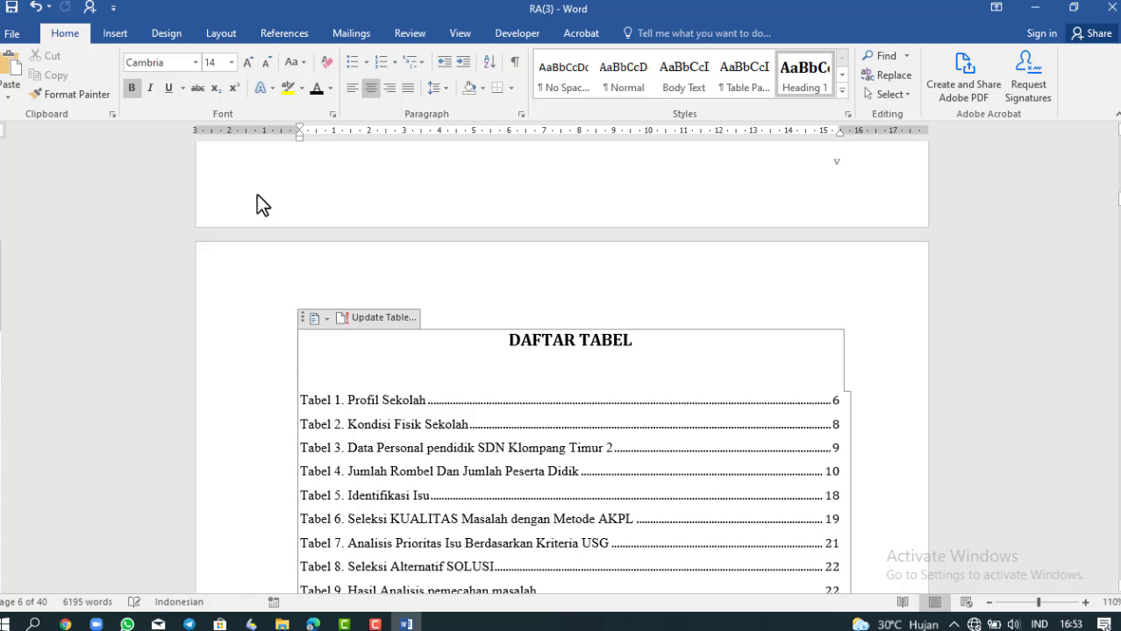
Apply the DAFTAR TABEL heading's formatting to the DAFTAR GAMBAR heading with Format Painter
{"action": "left_click", "coordinate": [86, 91]}
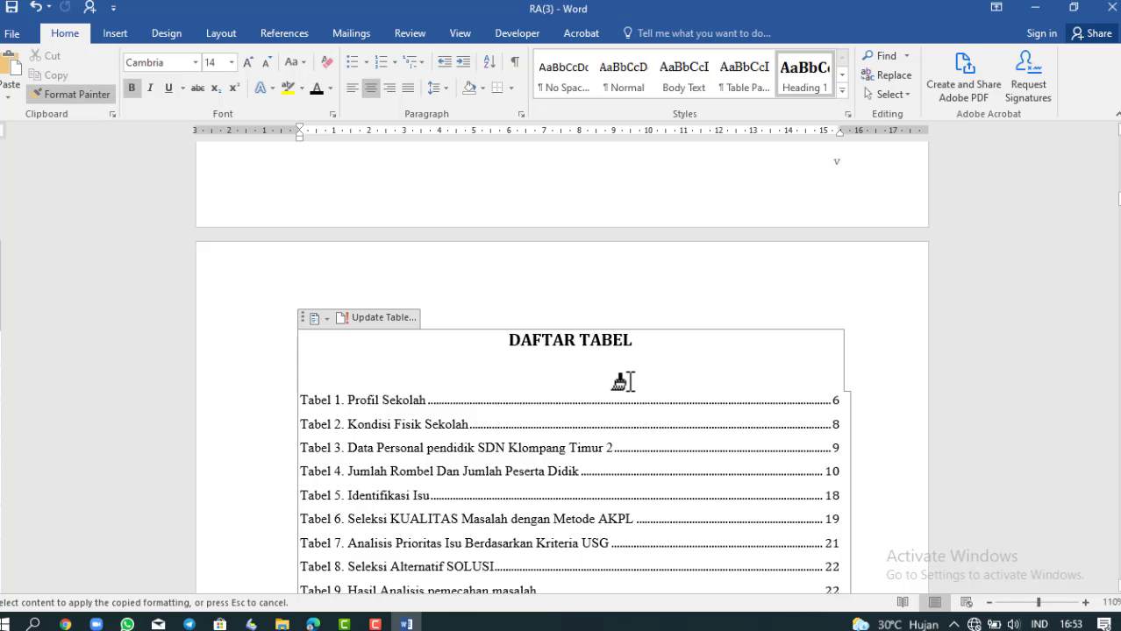
{"action": "scroll", "coordinate": [630, 384], "scroll_direction": "down", "scroll_amount": 3}
{"action": "scroll", "coordinate": [631, 383], "scroll_direction": "down", "scroll_amount": 10}
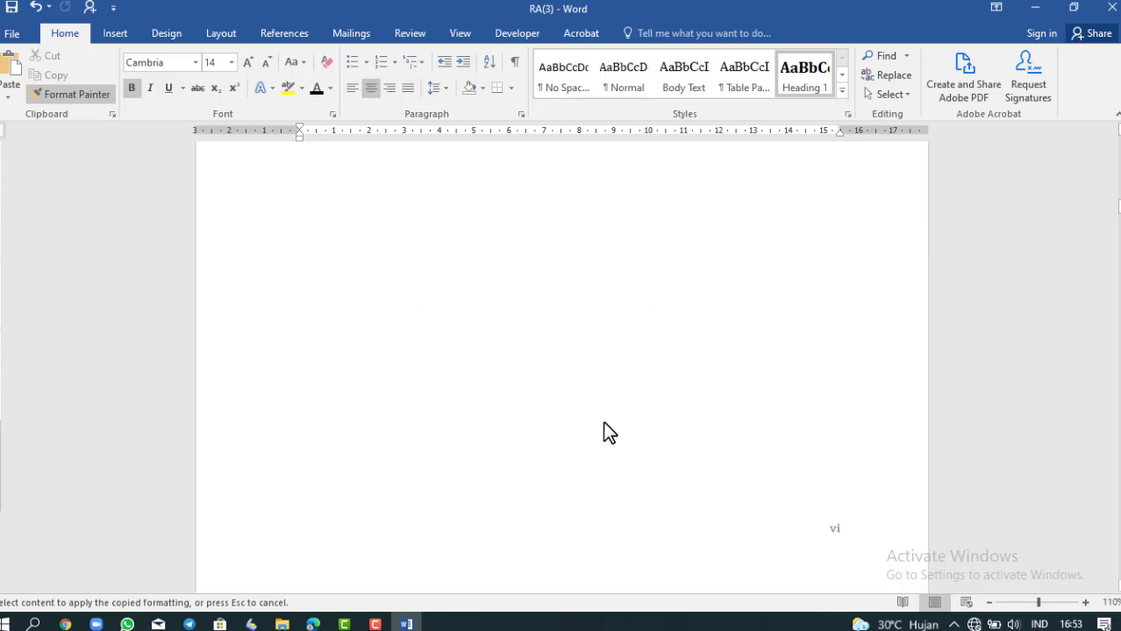
{"action": "scroll", "coordinate": [585, 440], "scroll_direction": "down", "scroll_amount": 2}
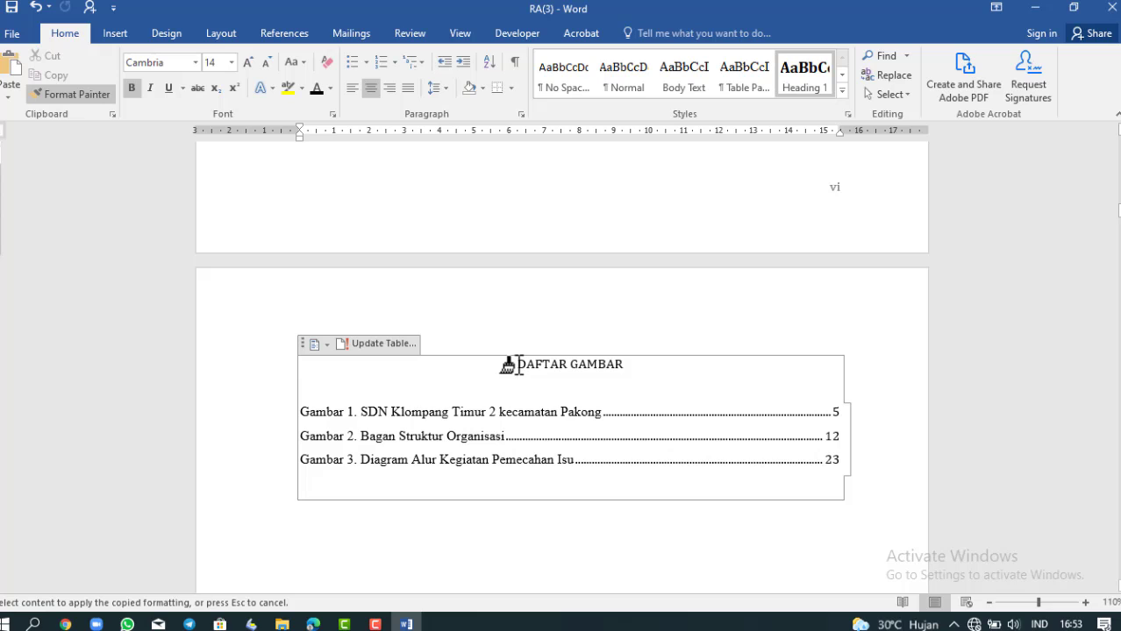
{"action": "left_click", "coordinate": [516, 364]}
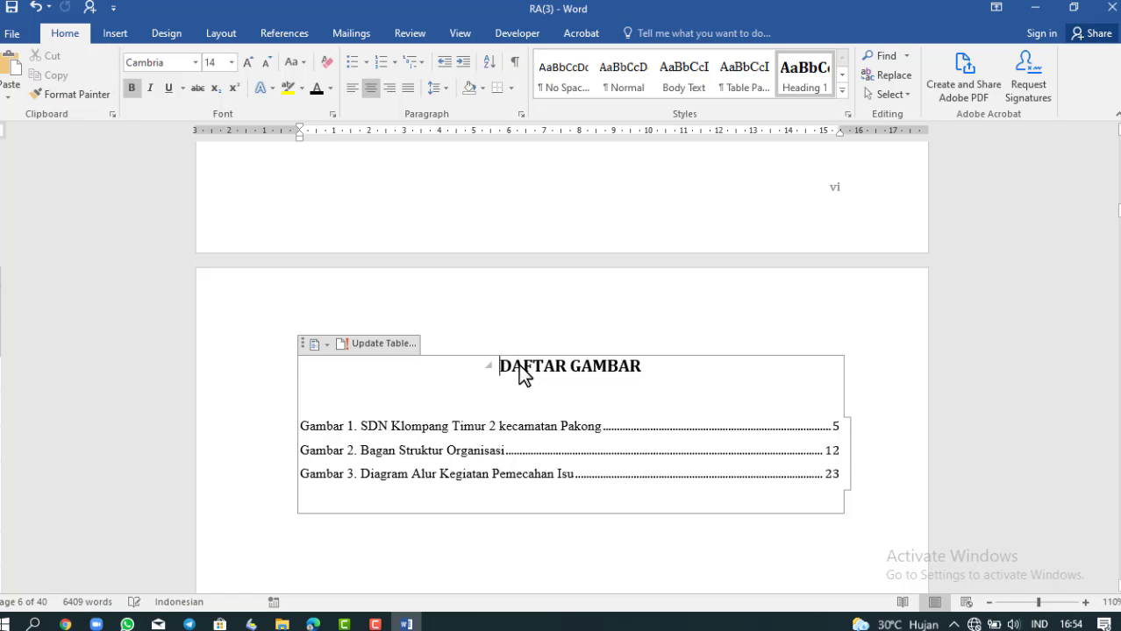
Update the entire table of contents under DAFTAR ISI, including its entries as well as the page numbers
{"action": "scroll", "coordinate": [520, 373], "scroll_direction": "up", "scroll_amount": 6}
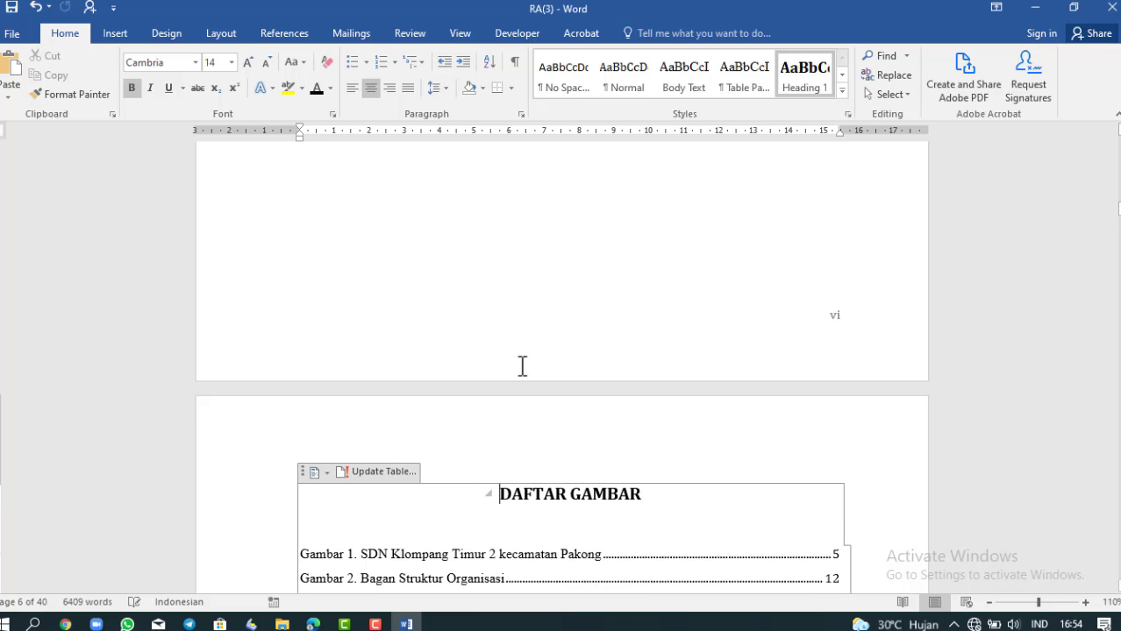
{"action": "scroll", "coordinate": [519, 367], "scroll_direction": "up", "scroll_amount": 14}
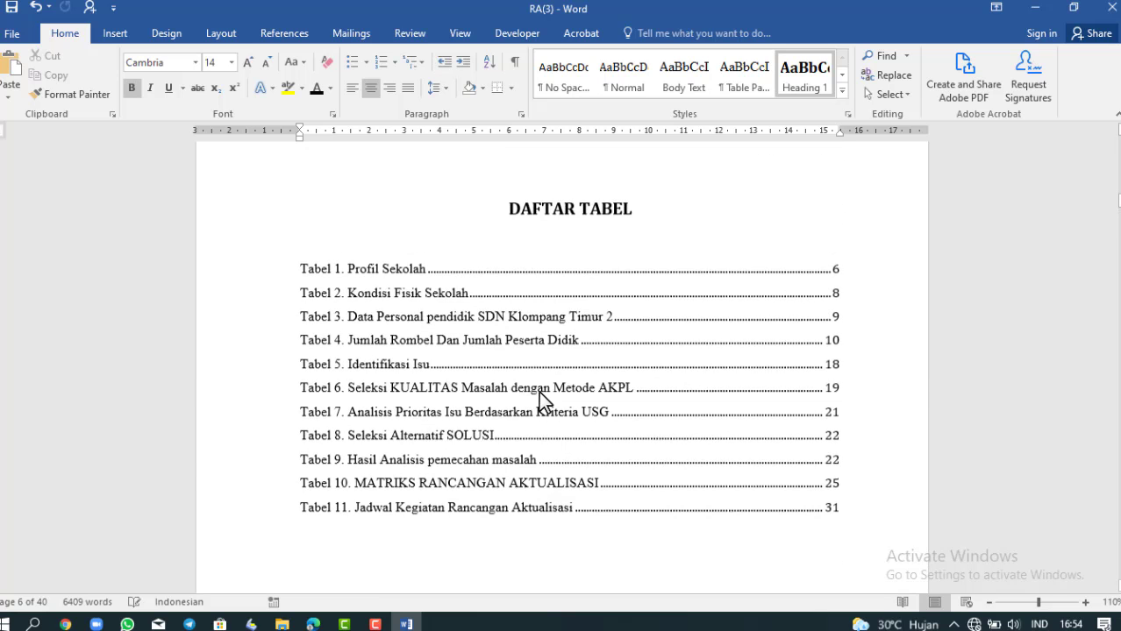
{"action": "scroll", "coordinate": [540, 393], "scroll_direction": "up", "scroll_amount": 15}
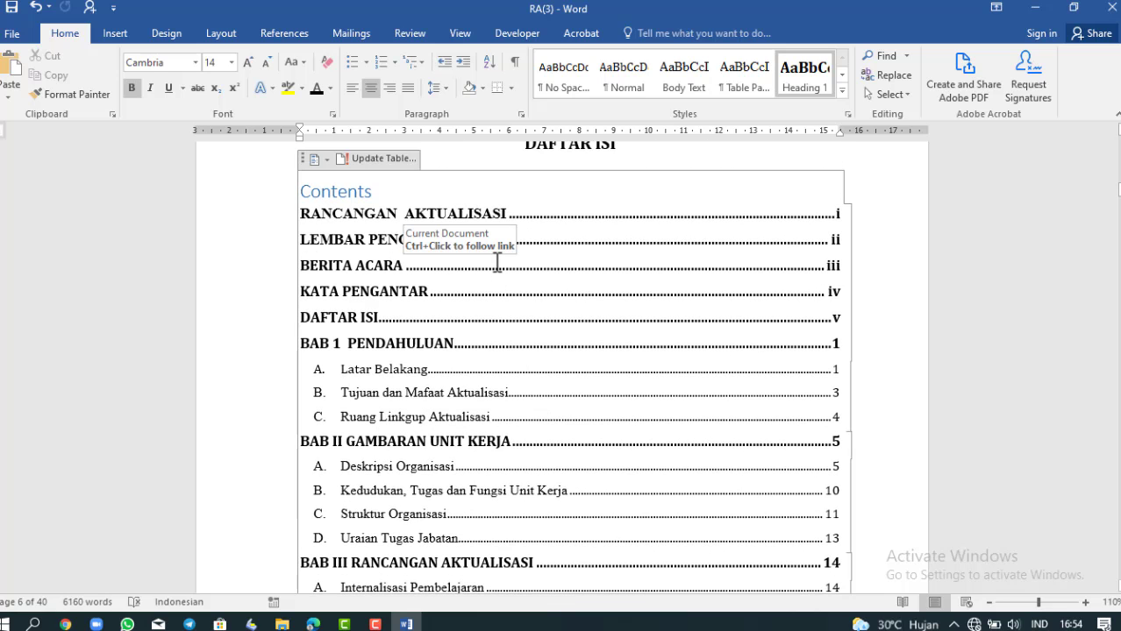
{"action": "left_click", "coordinate": [373, 159]}
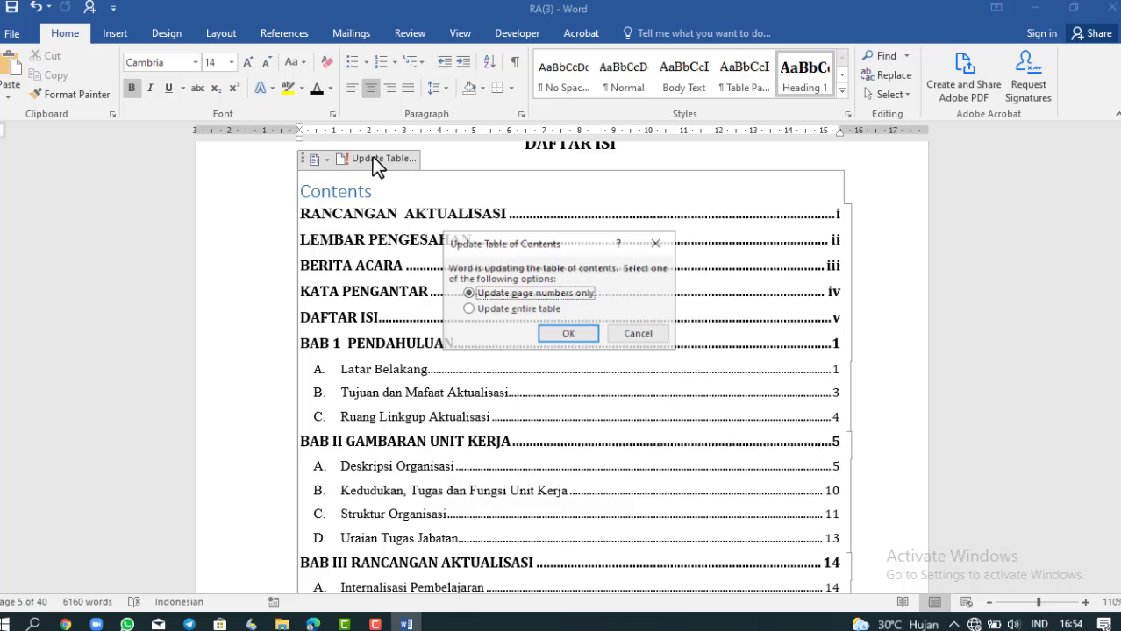
{"action": "left_click", "coordinate": [514, 310]}
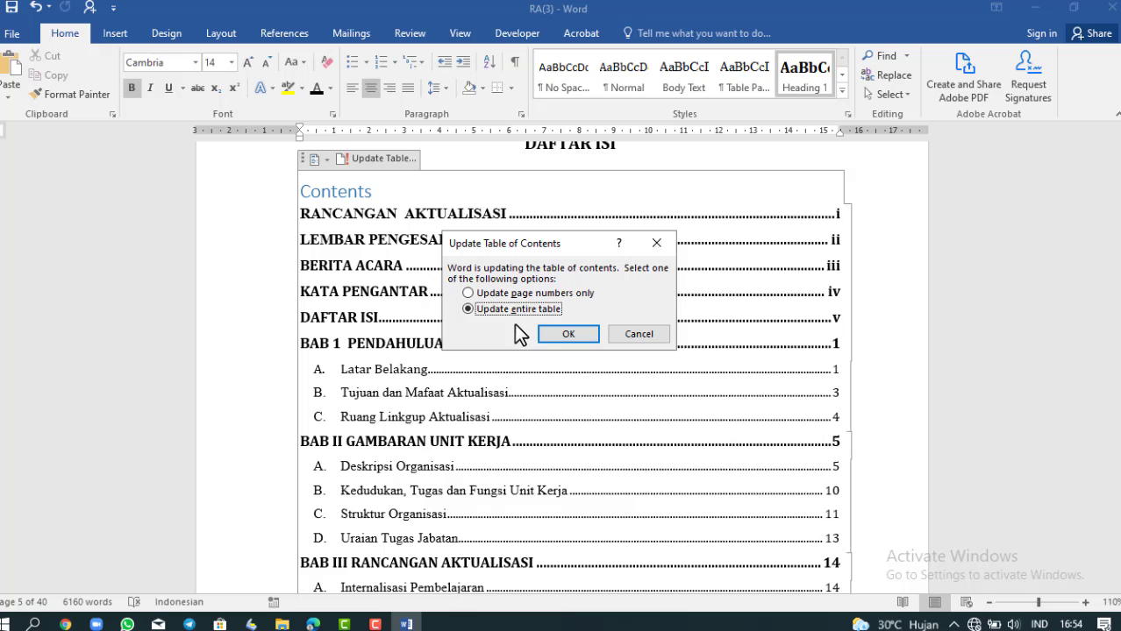
{"action": "left_click", "coordinate": [551, 337]}
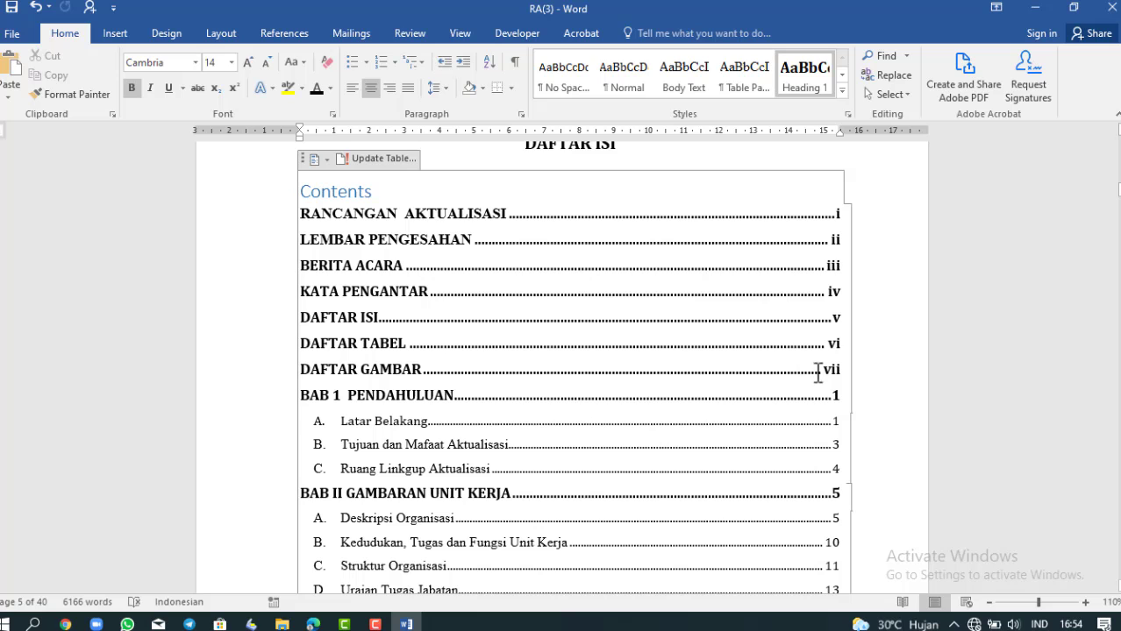
Update the entire list of tables under the DAFTAR TABEL heading
{"action": "scroll", "coordinate": [813, 380], "scroll_direction": "down", "scroll_amount": 5}
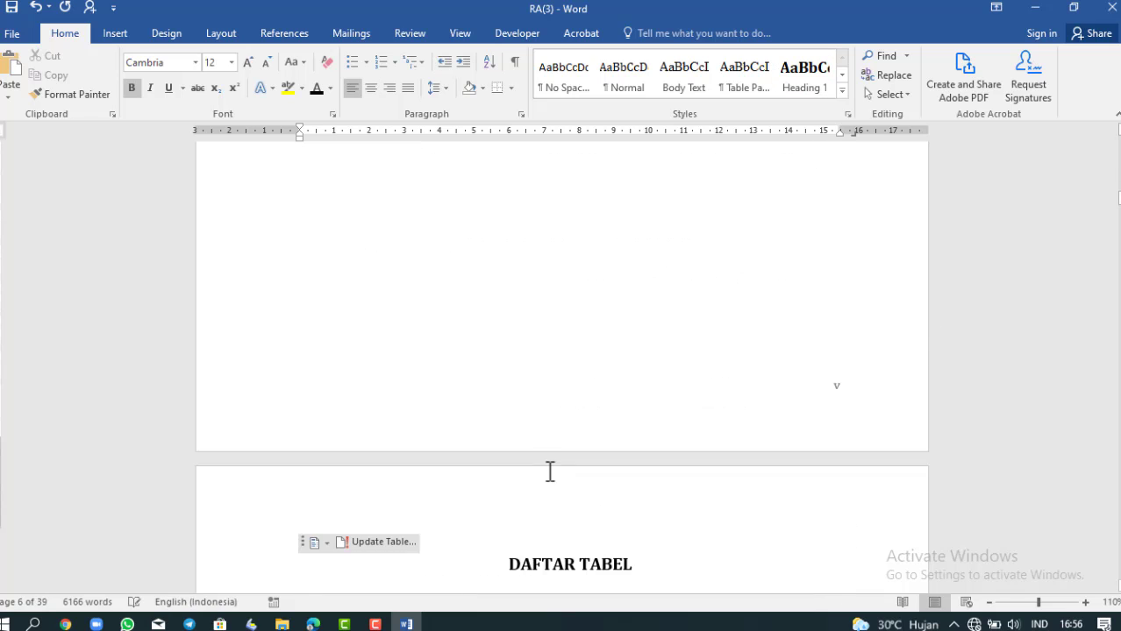
{"action": "scroll", "coordinate": [550, 471], "scroll_direction": "up", "scroll_amount": 7}
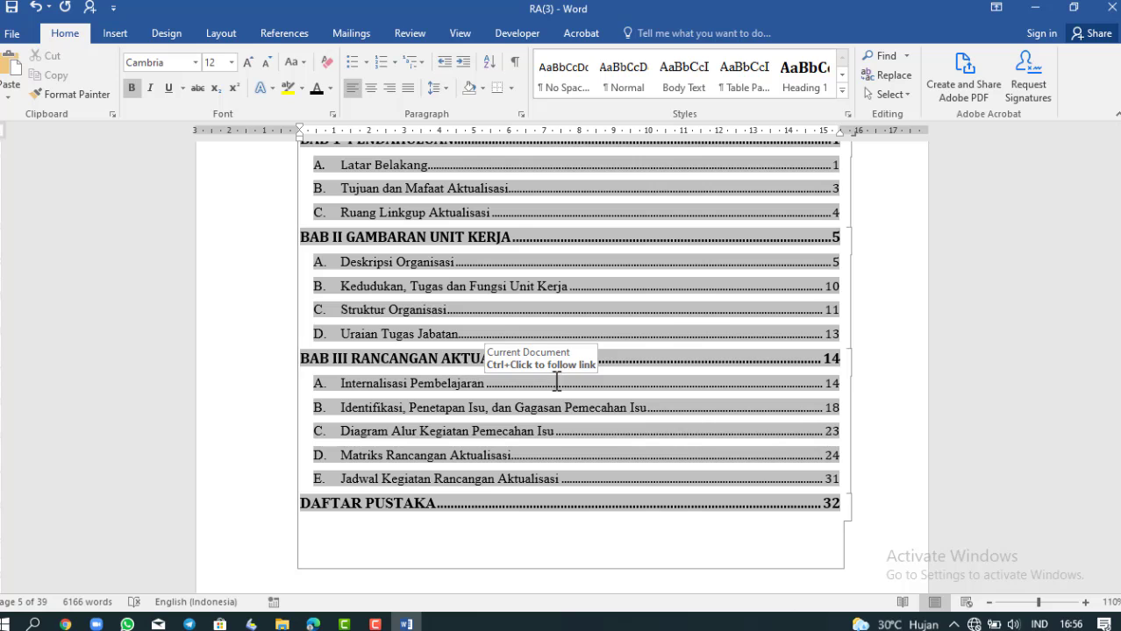
{"action": "scroll", "coordinate": [502, 370], "scroll_direction": "down", "scroll_amount": 3}
{"action": "scroll", "coordinate": [601, 465], "scroll_direction": "down", "scroll_amount": 8}
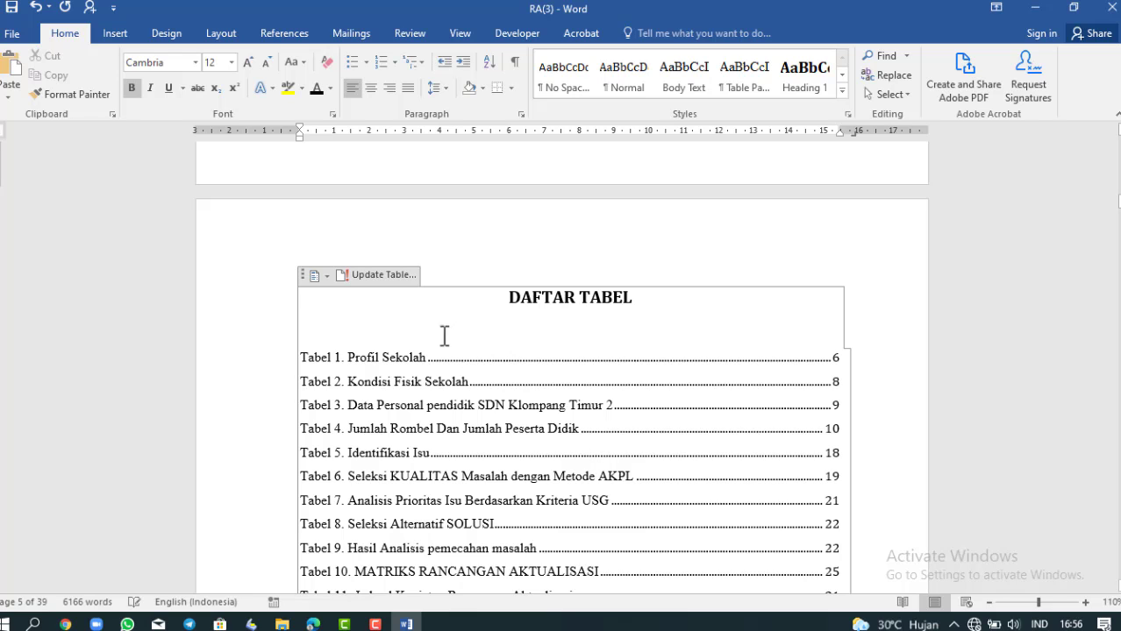
{"action": "right_click", "coordinate": [449, 409]}
{"action": "left_click", "coordinate": [387, 323]}
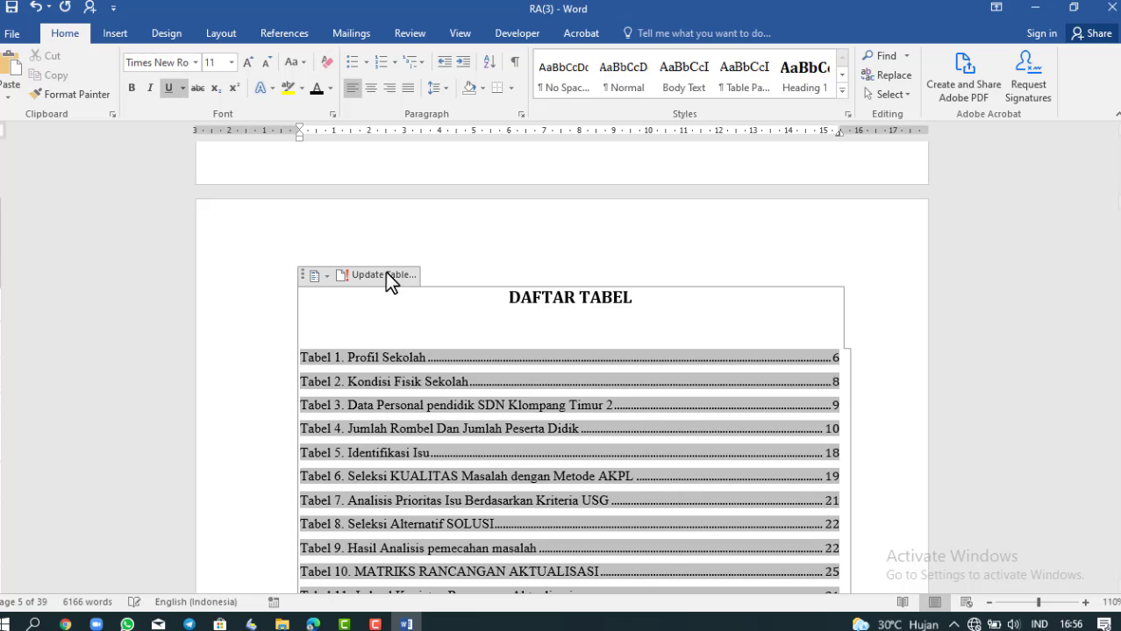
{"action": "left_click", "coordinate": [385, 274]}
{"action": "left_click", "coordinate": [488, 308]}
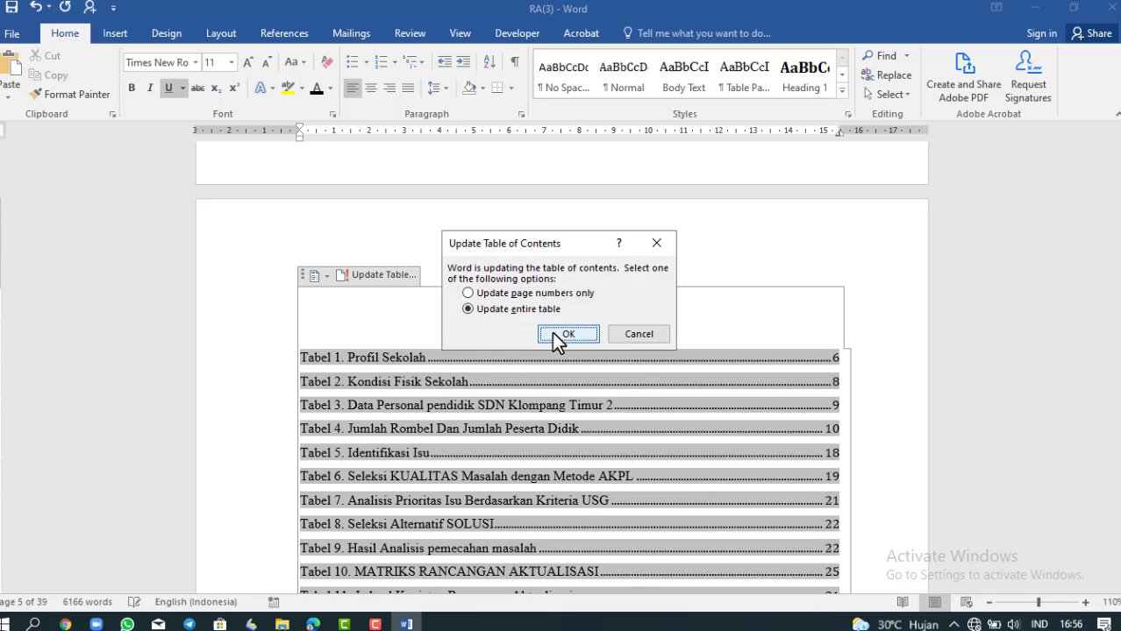
{"action": "left_click", "coordinate": [552, 333]}
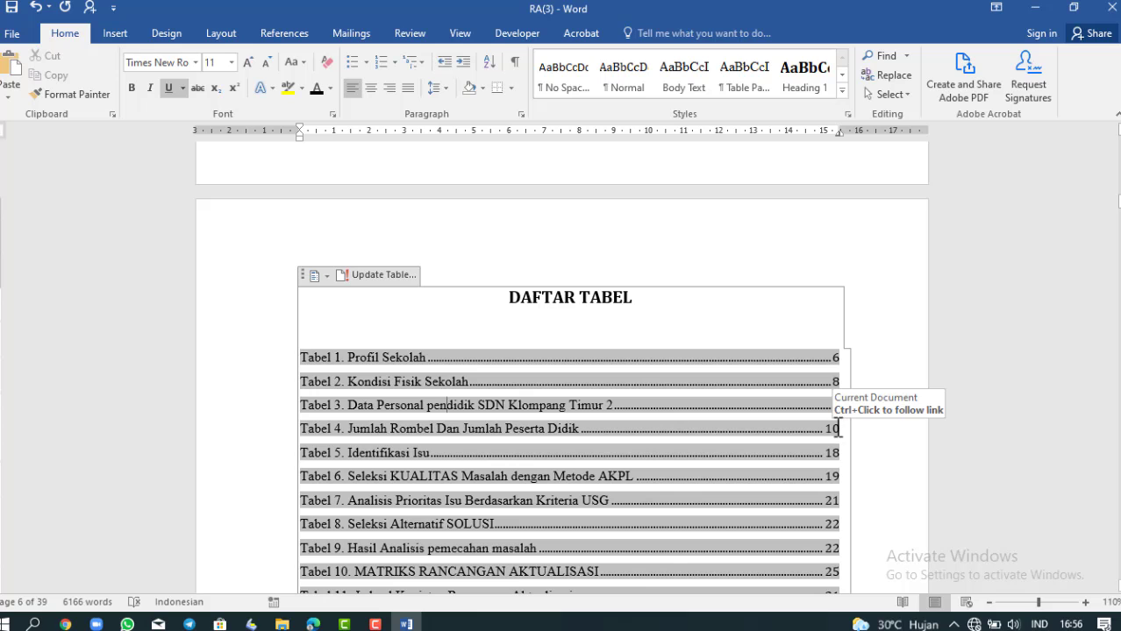
Place the cursor in the list of figures under the DAFTAR GAMBAR heading
{"action": "scroll", "coordinate": [838, 428], "scroll_direction": "down", "scroll_amount": 10}
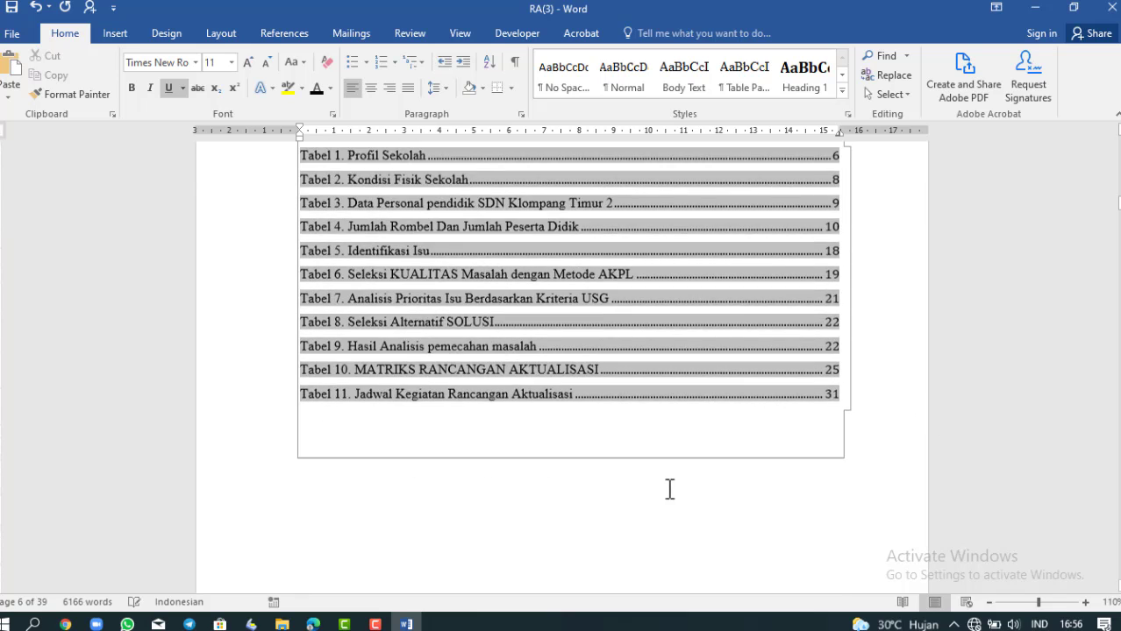
{"action": "scroll", "coordinate": [617, 498], "scroll_direction": "down", "scroll_amount": 7}
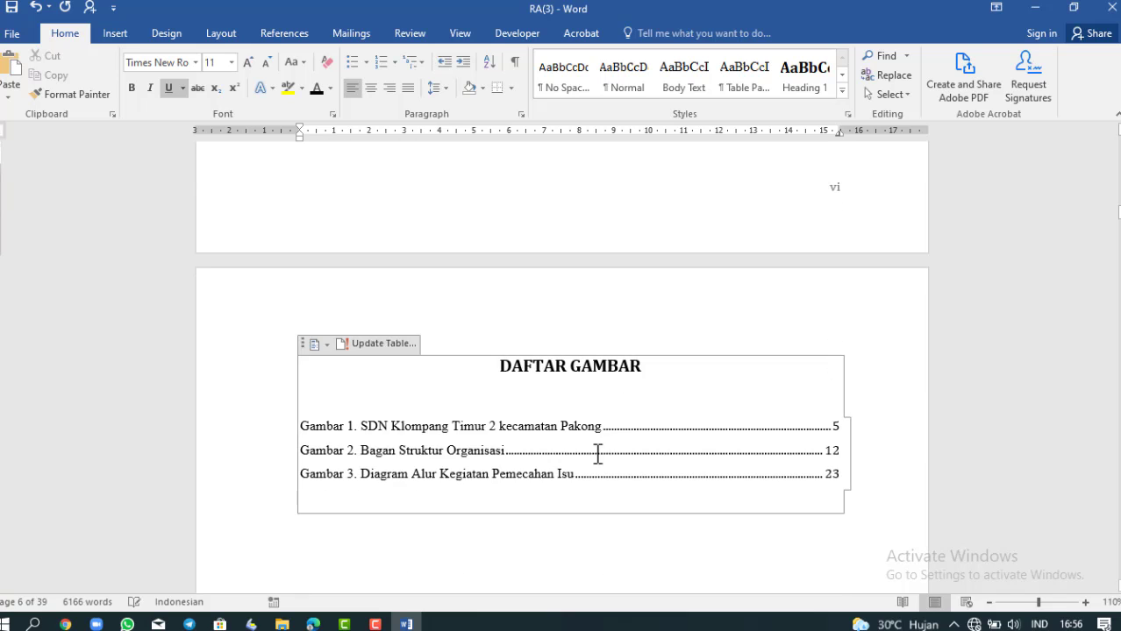
{"action": "left_click", "coordinate": [597, 441]}
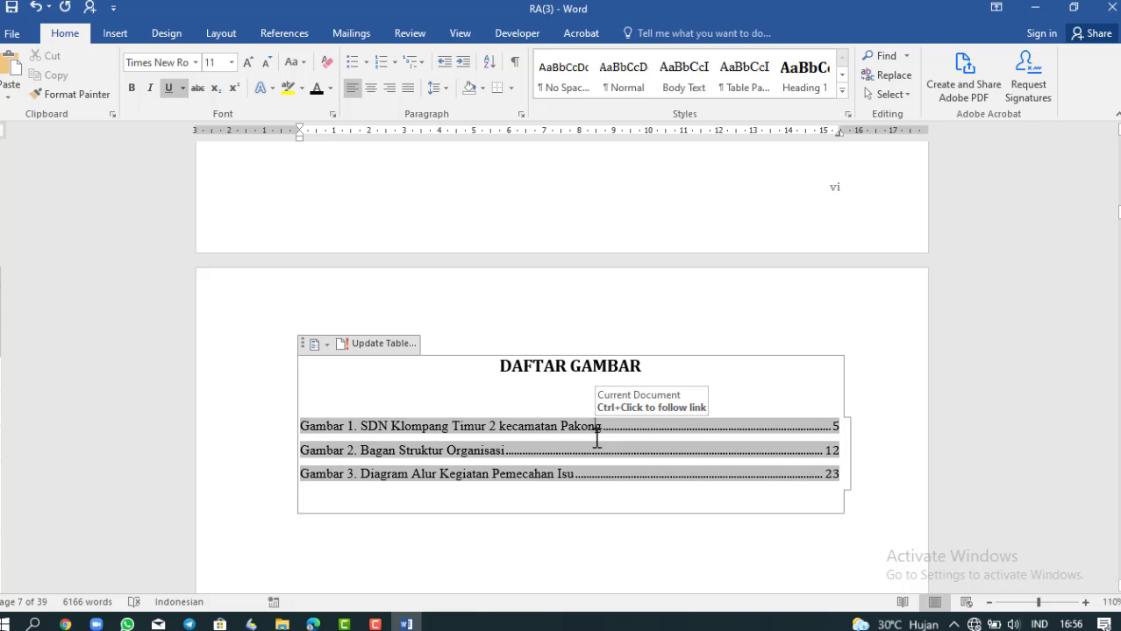